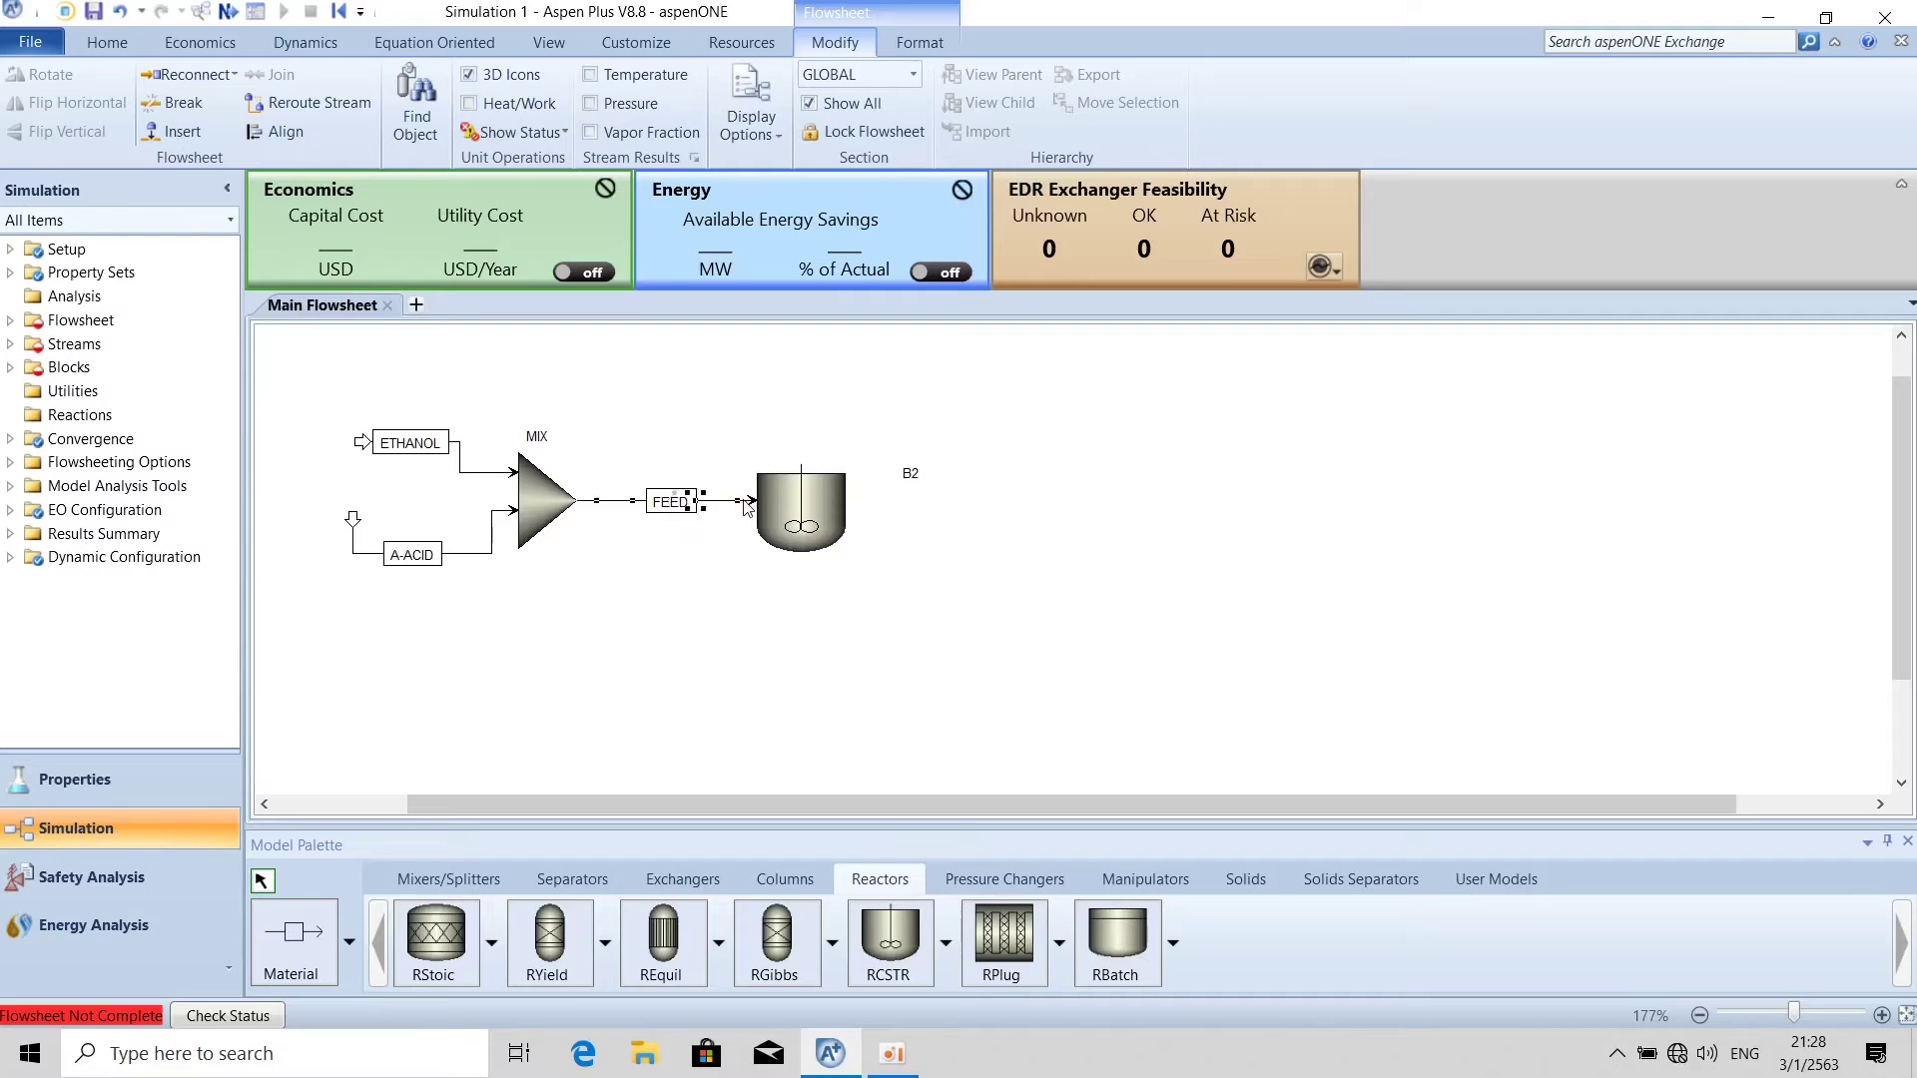
Rename the reactor block as RCSTR and move its name label beneath the reactor.
left_click(909, 476)
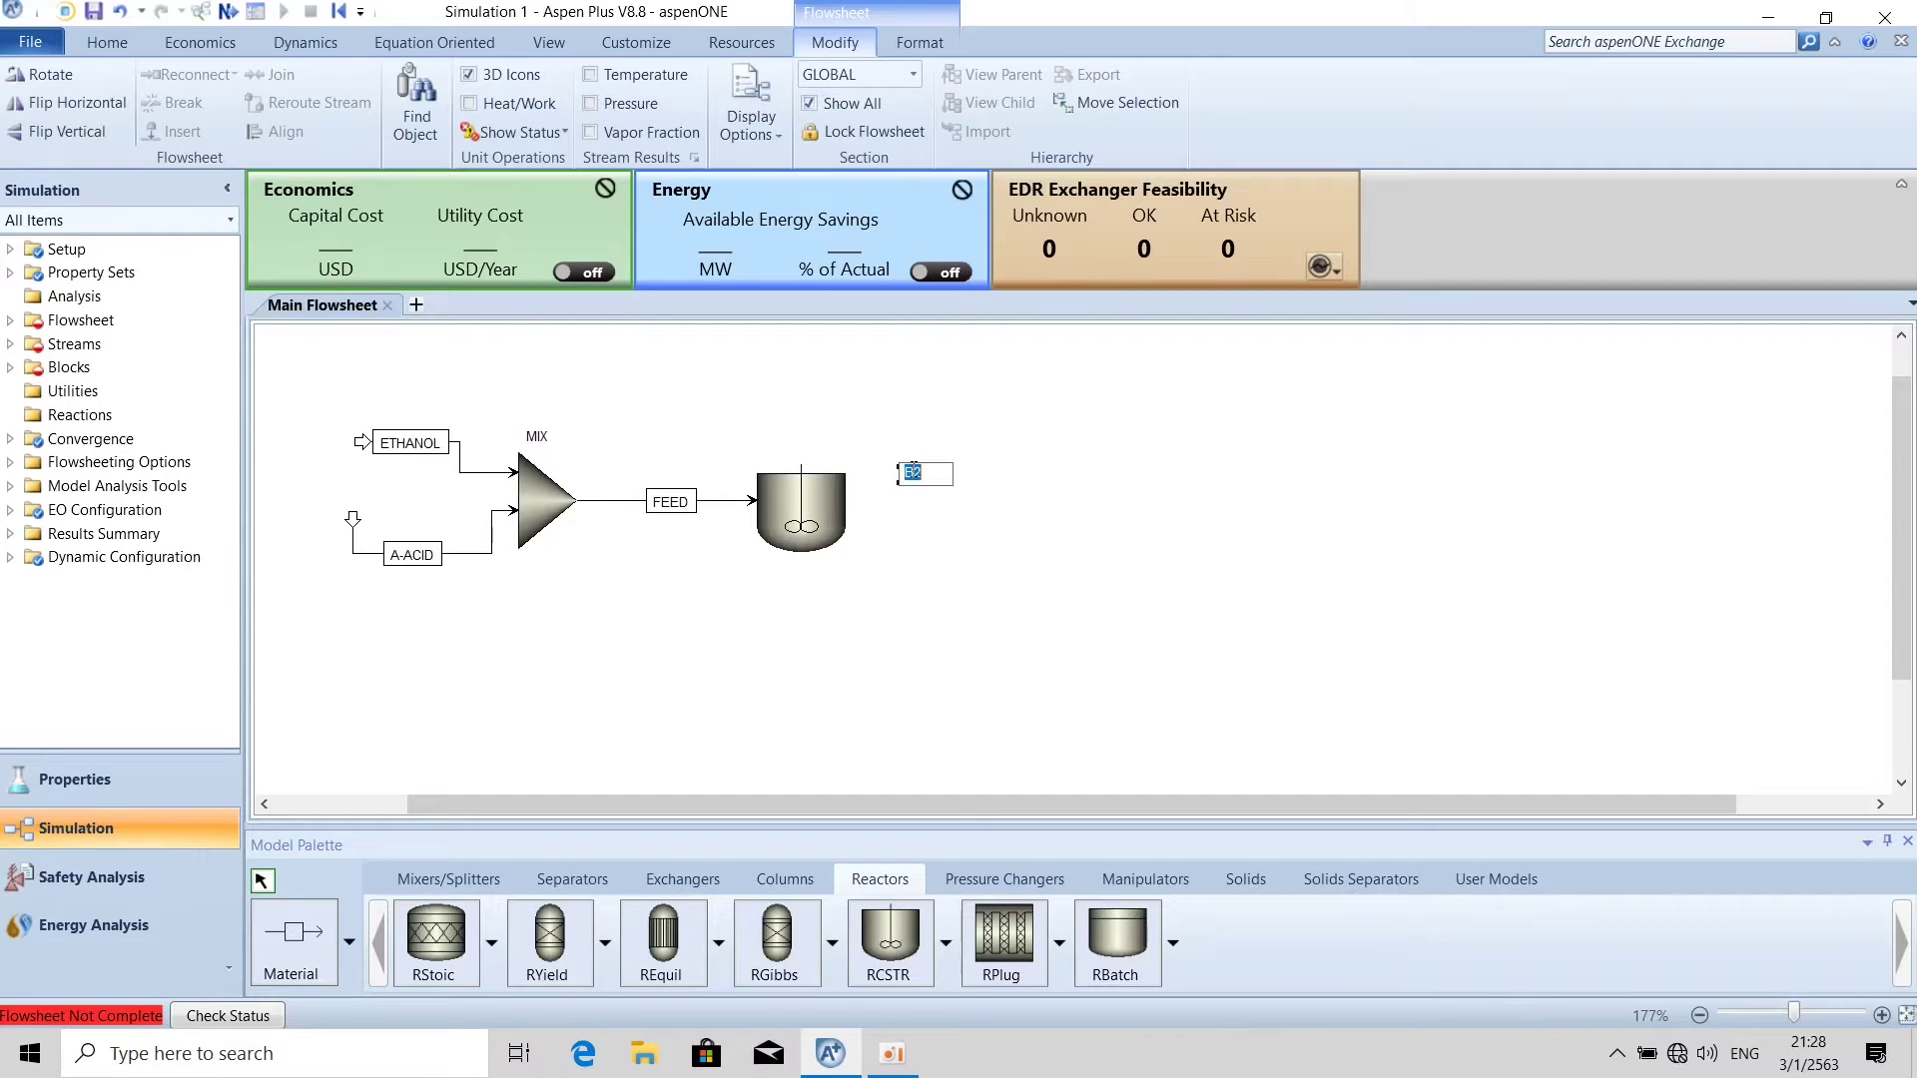
type("RCSTR")
left_click(954, 527)
left_click_drag(928, 482, 813, 584)
Add a material stream leaving the RCSTR outlet and name it PROD.
left_click(291, 939)
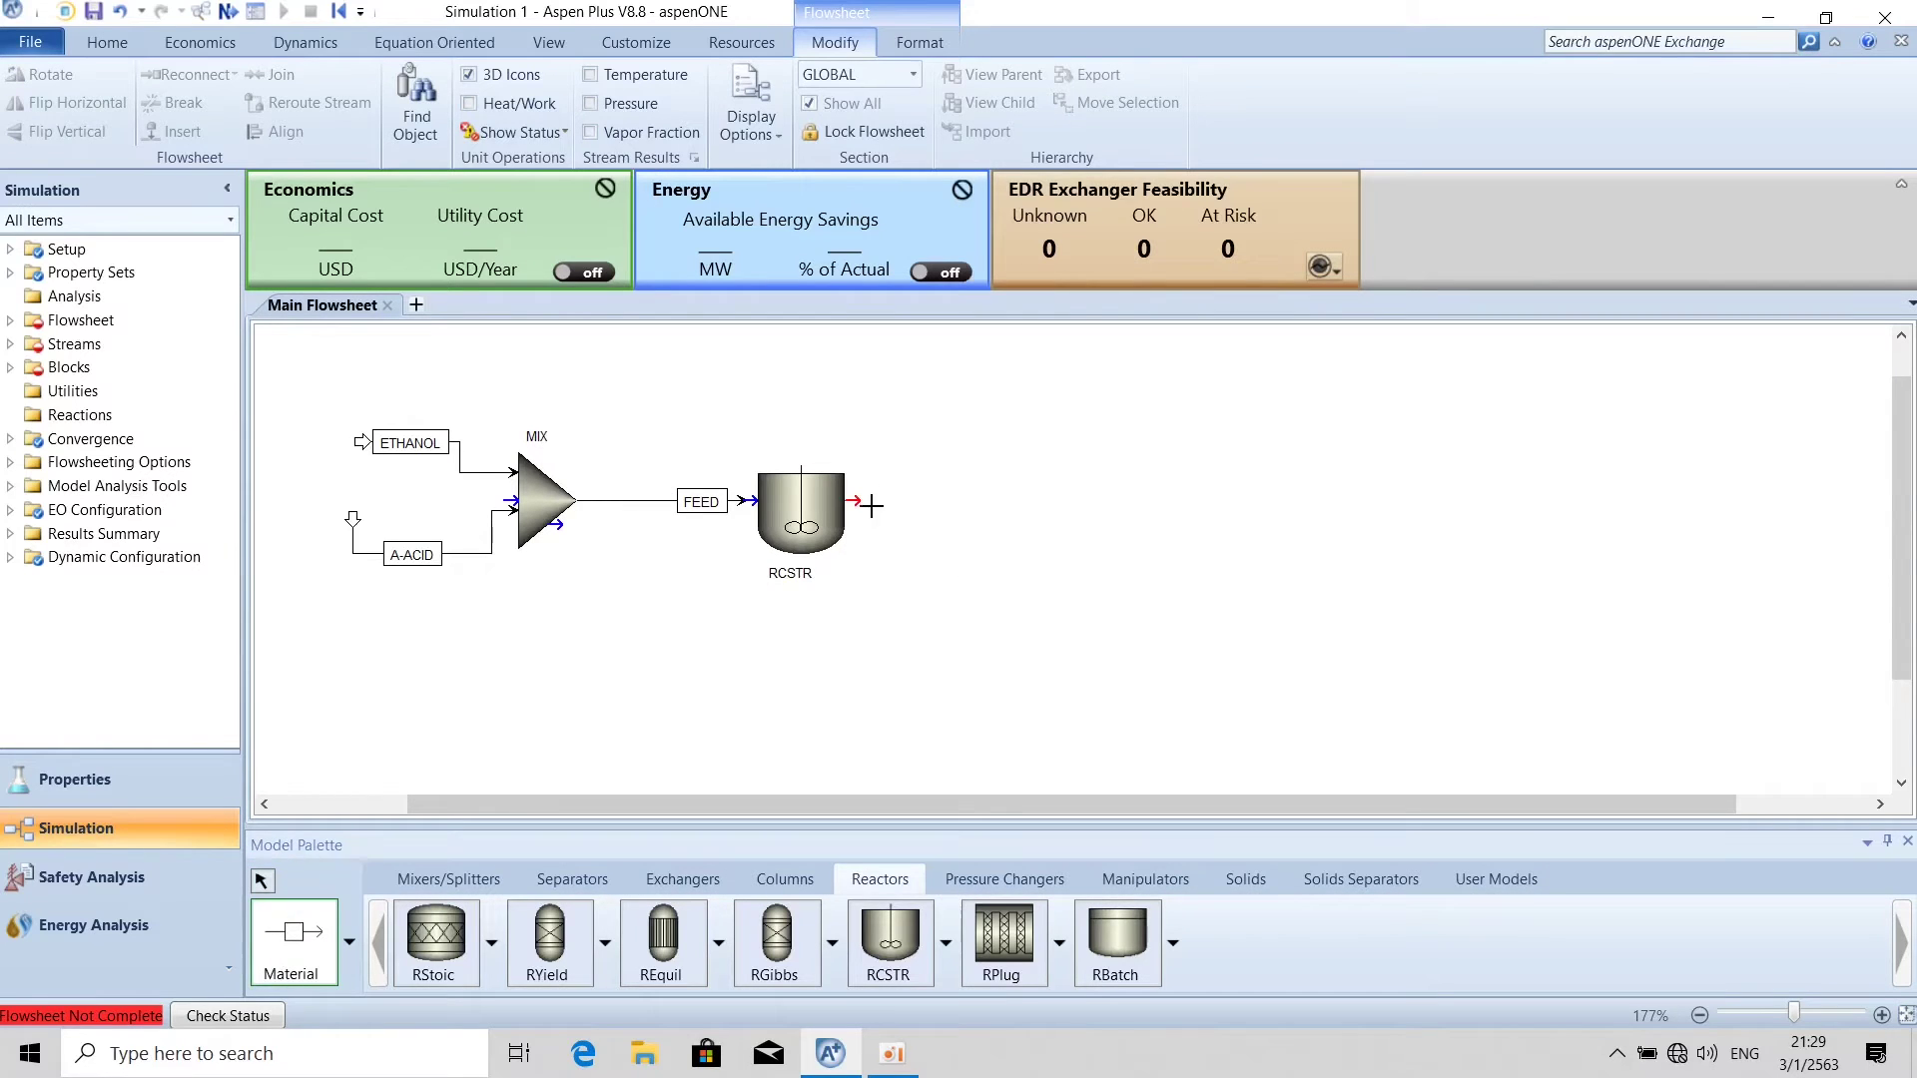
left_click(858, 500)
left_click(948, 502)
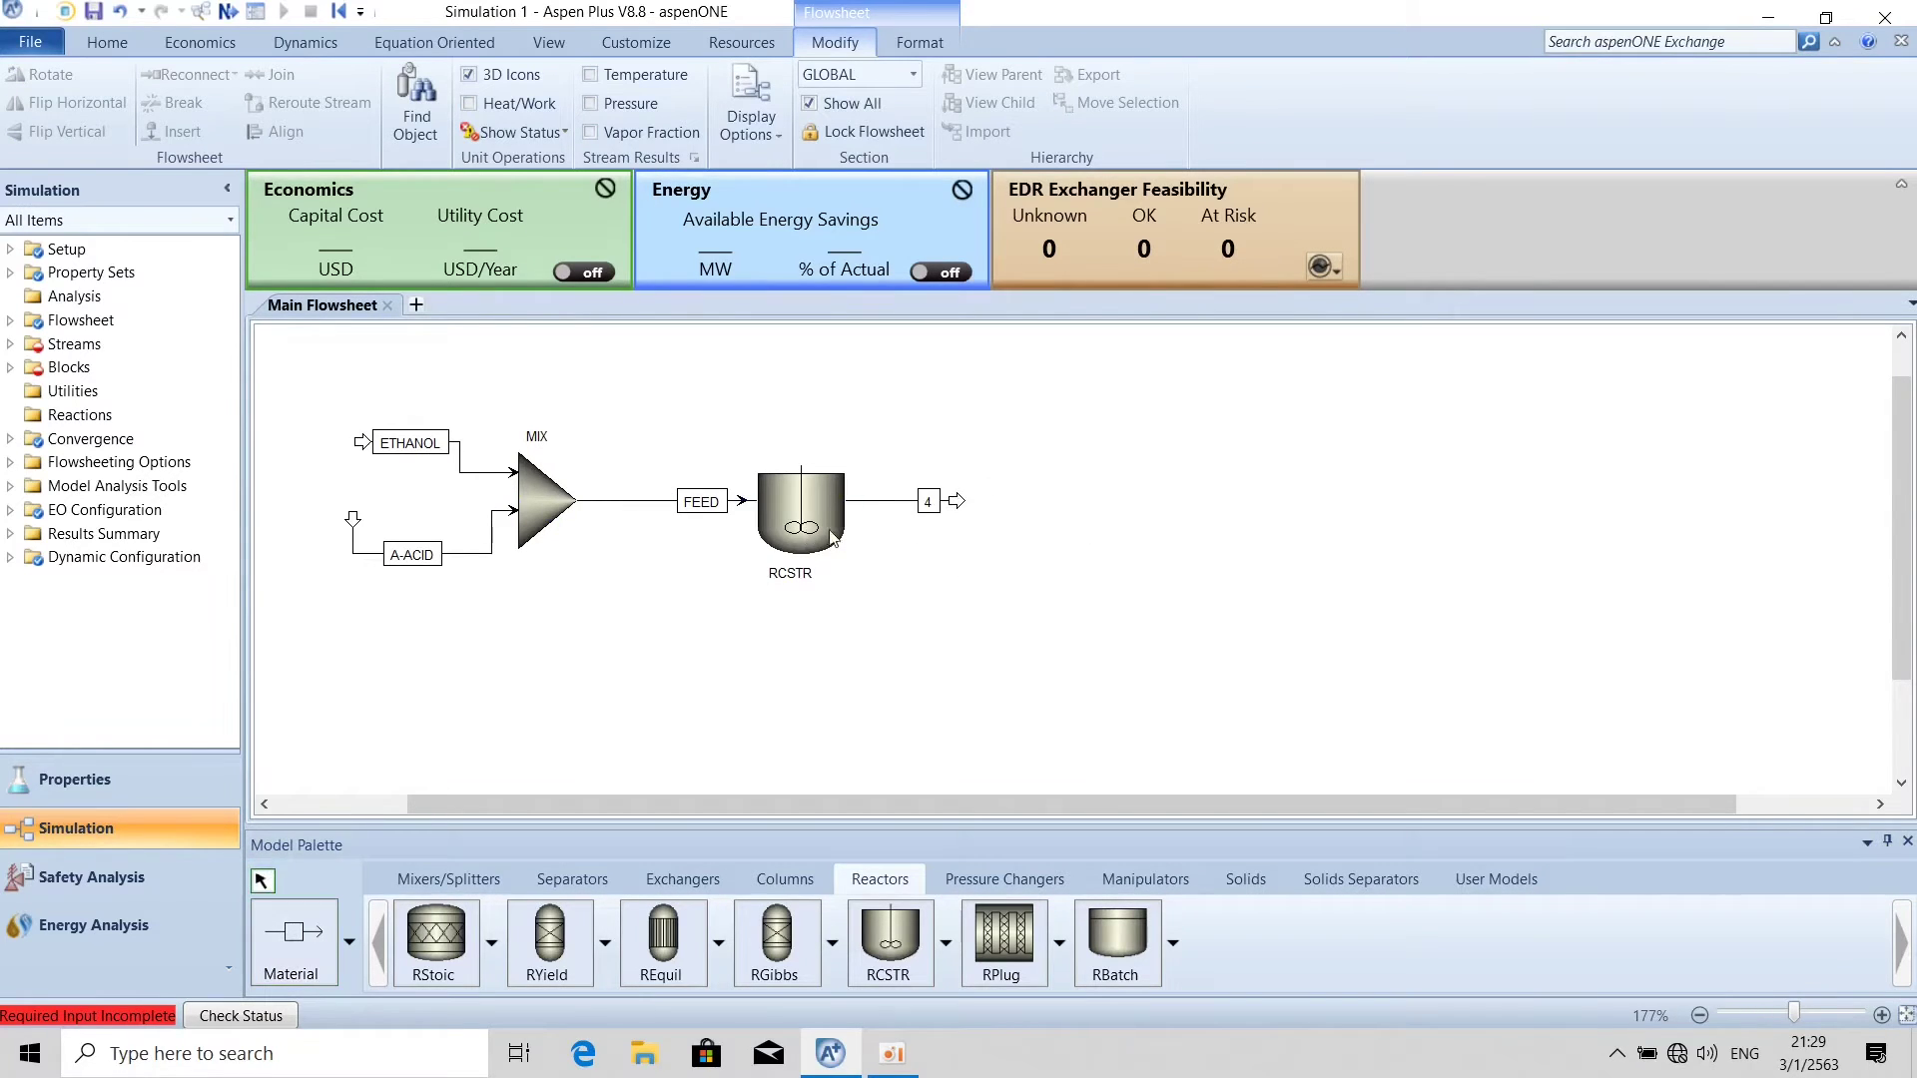
left_click(937, 509)
left_click(936, 508)
type("P")
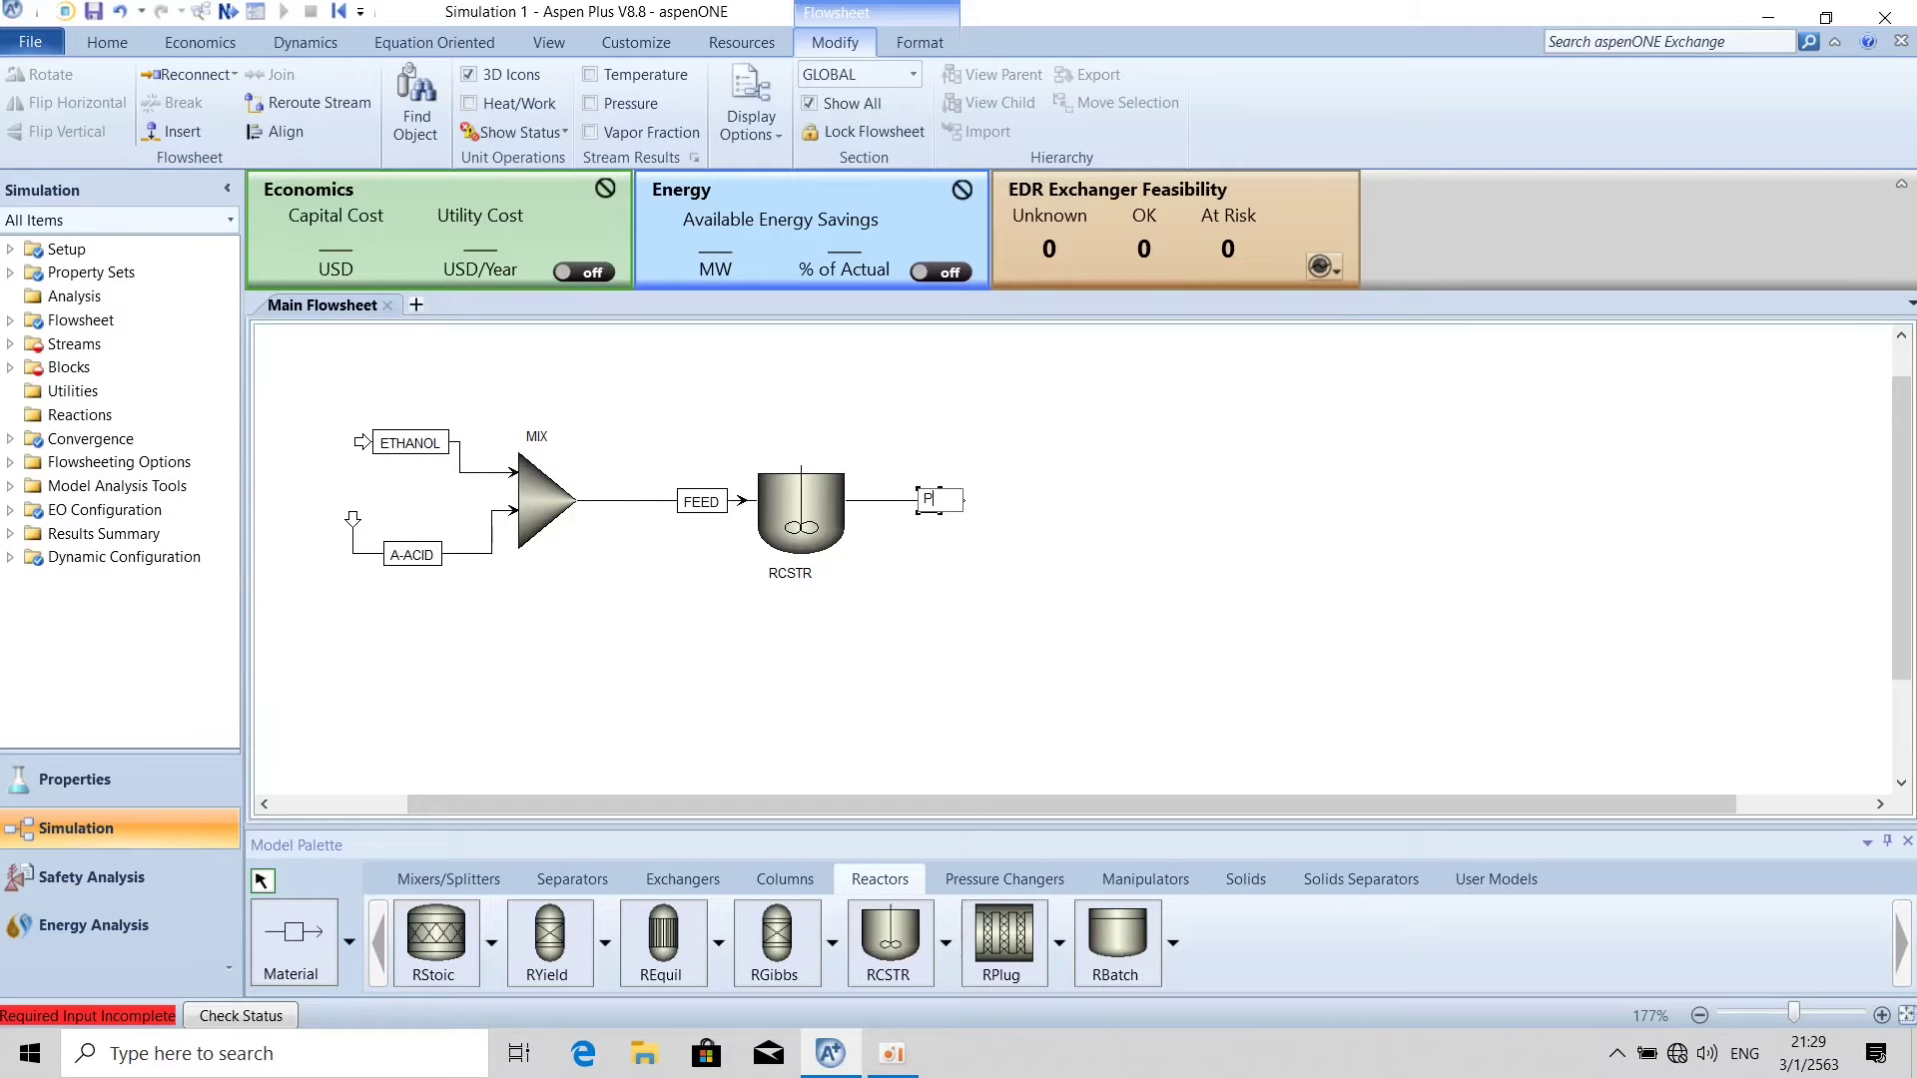
type("ROD")
left_click(1156, 671)
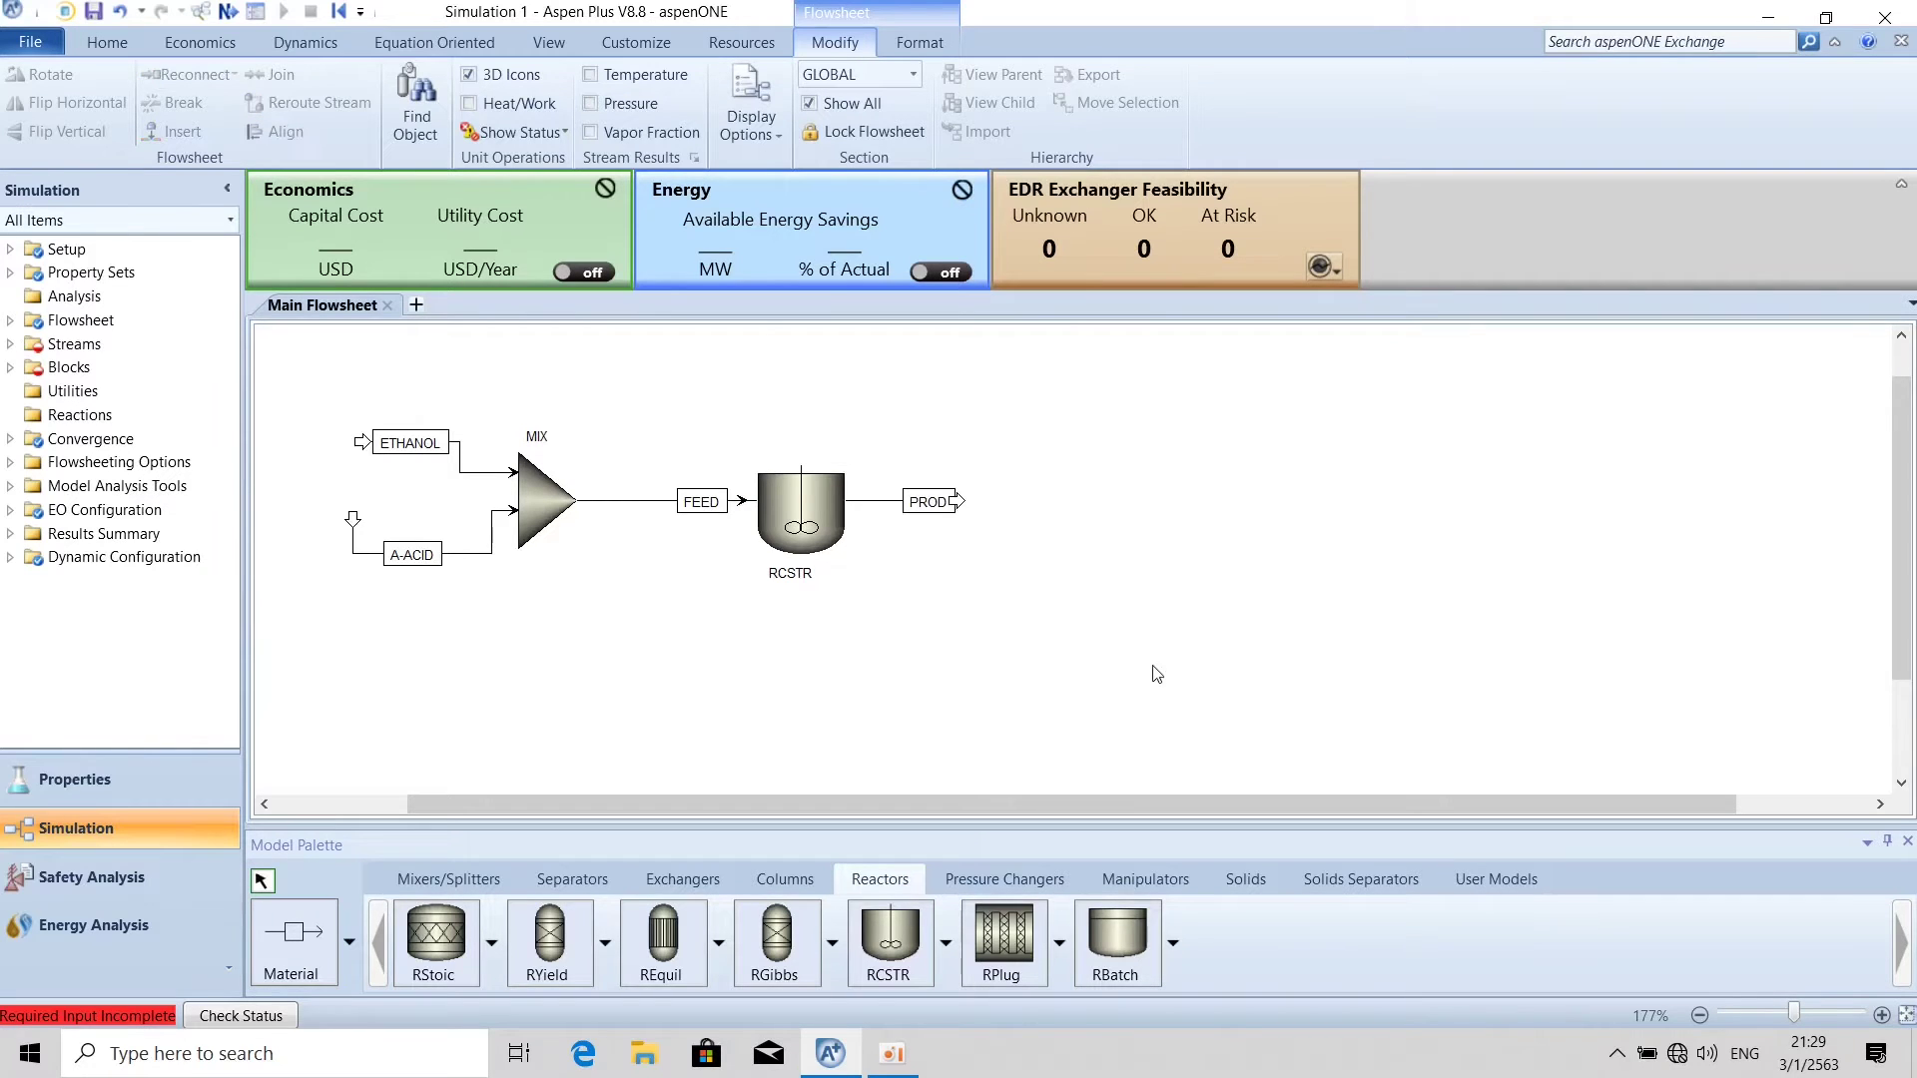
Move the PROD stream's outlet arrow farther from the reactor and reposition its name label on the line.
left_click_drag(994, 502, 998, 511)
left_click_drag(1031, 394, 953, 494)
left_click(955, 528)
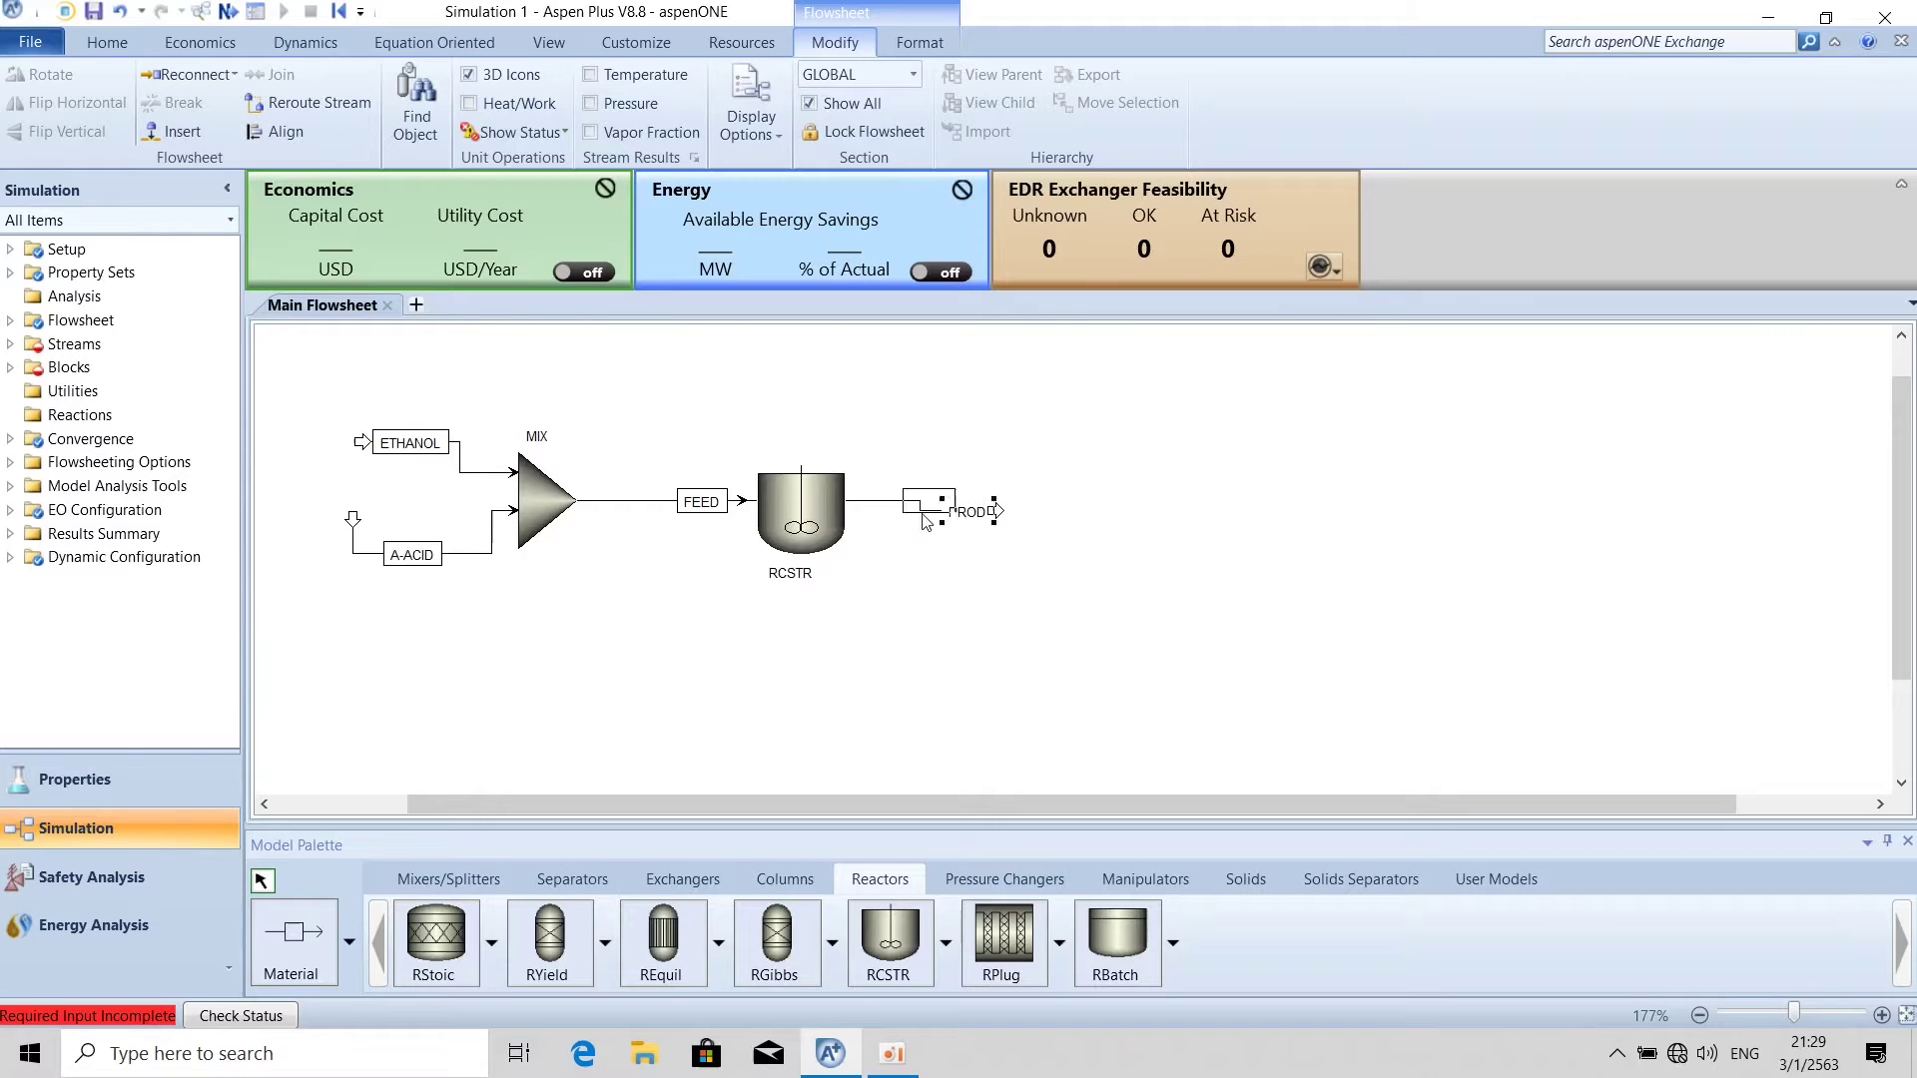
left_click(988, 443)
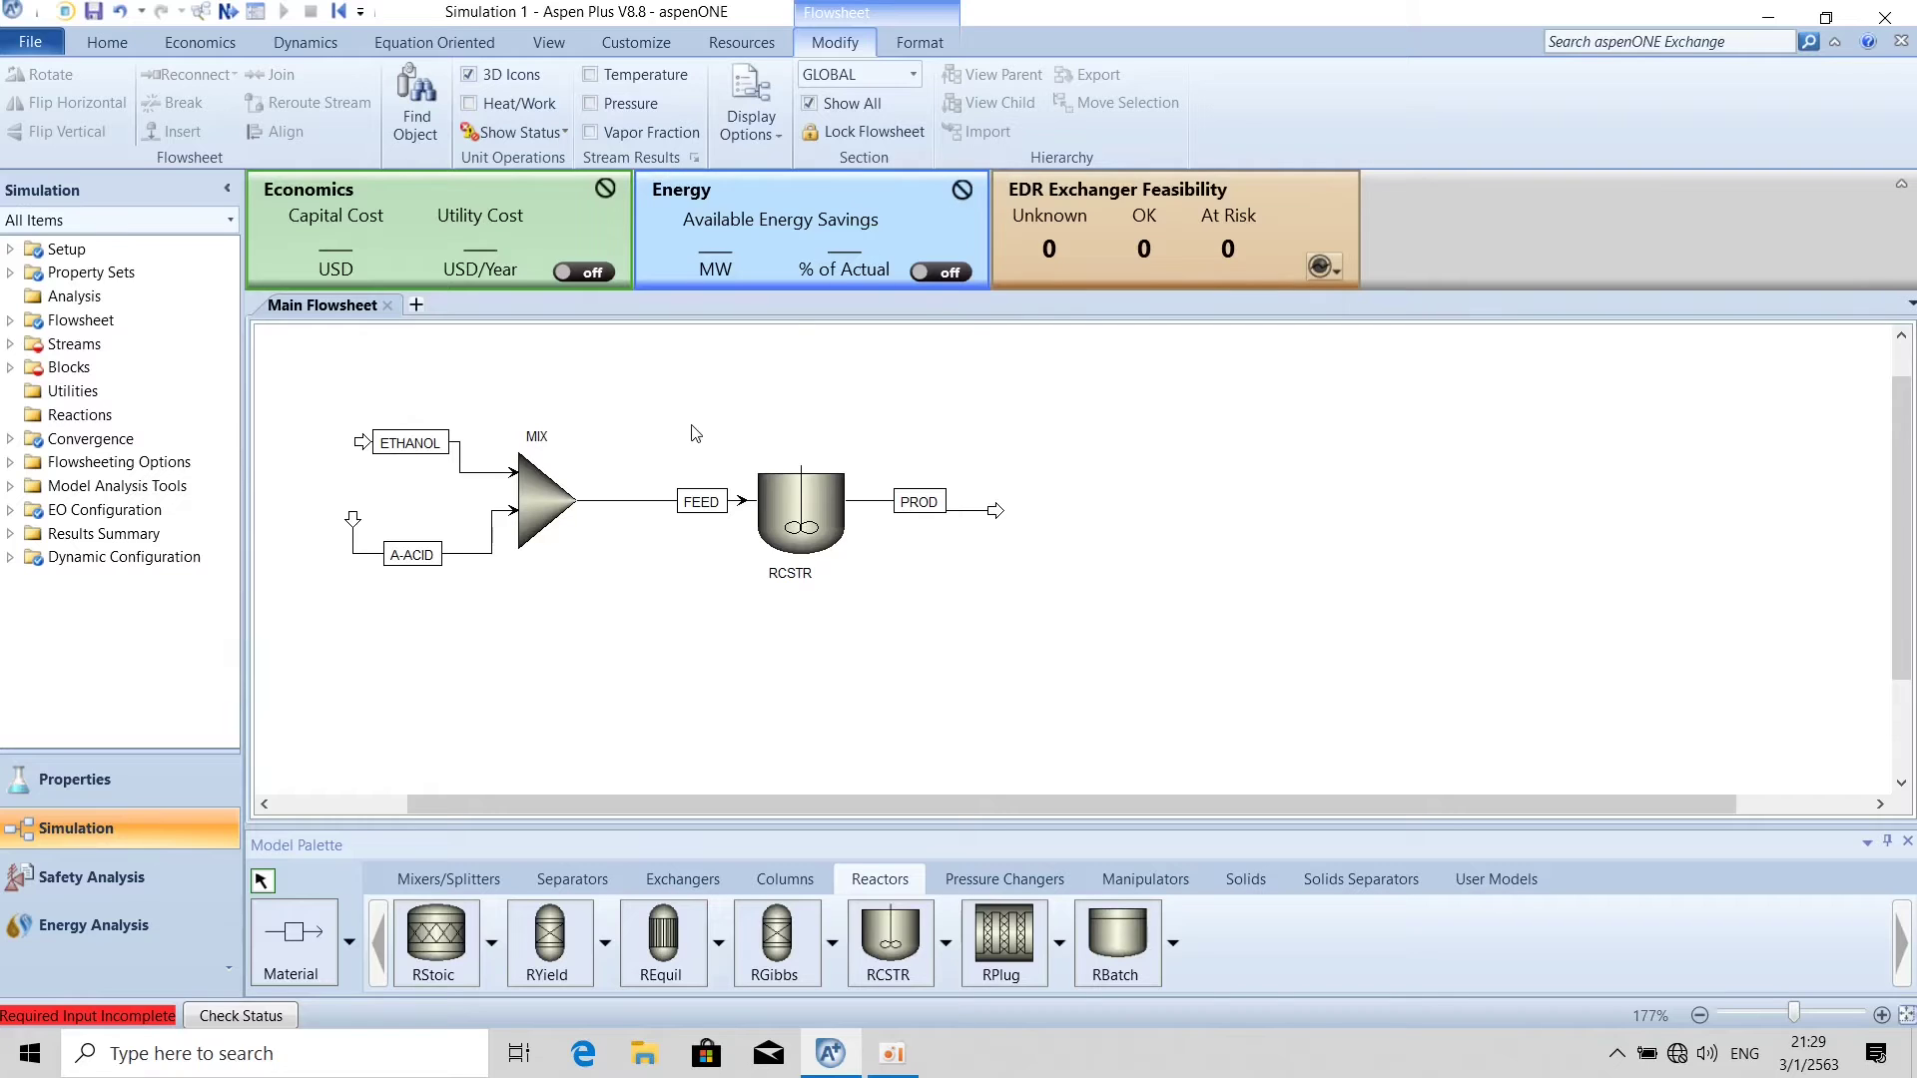
Set the RCSTR block's operating conditions to a pressure of 101 kPa and a temperature of 50 C.
left_click(783, 509)
double_click(782, 511)
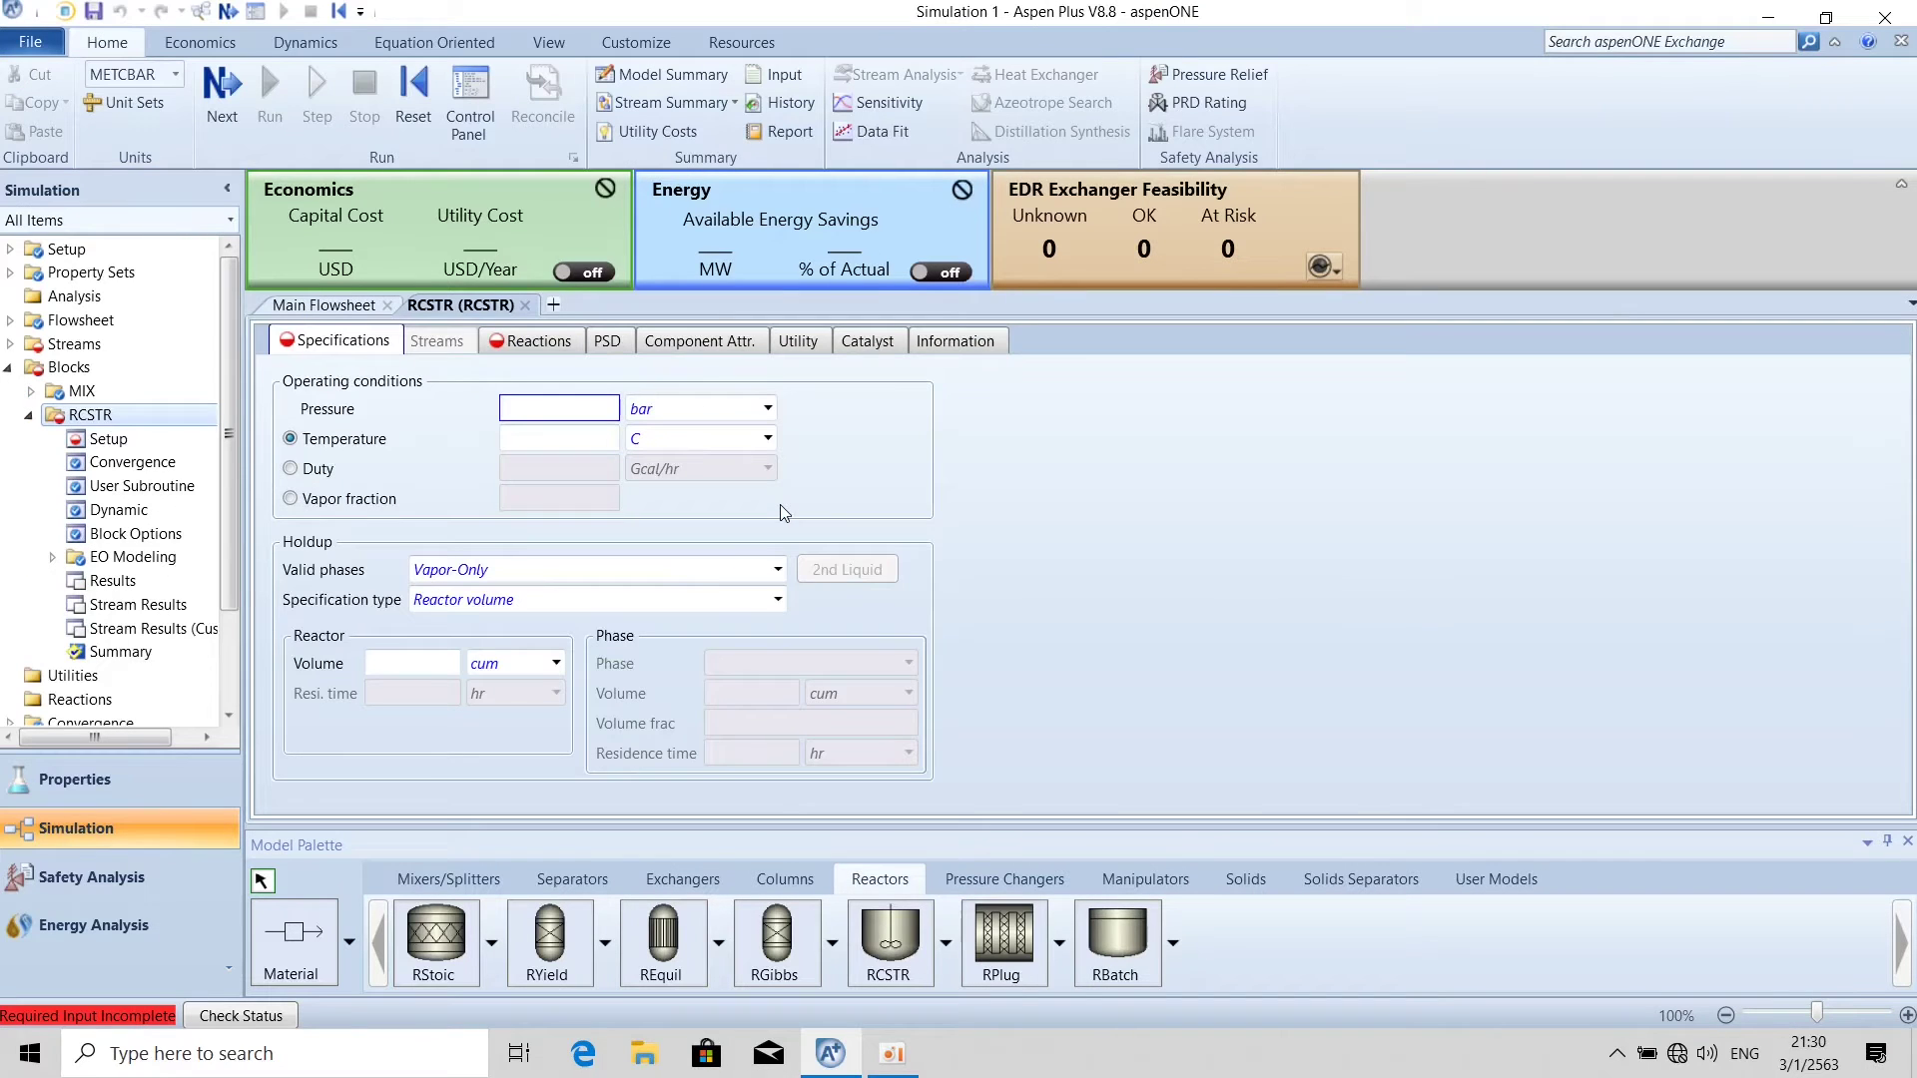
type("1")
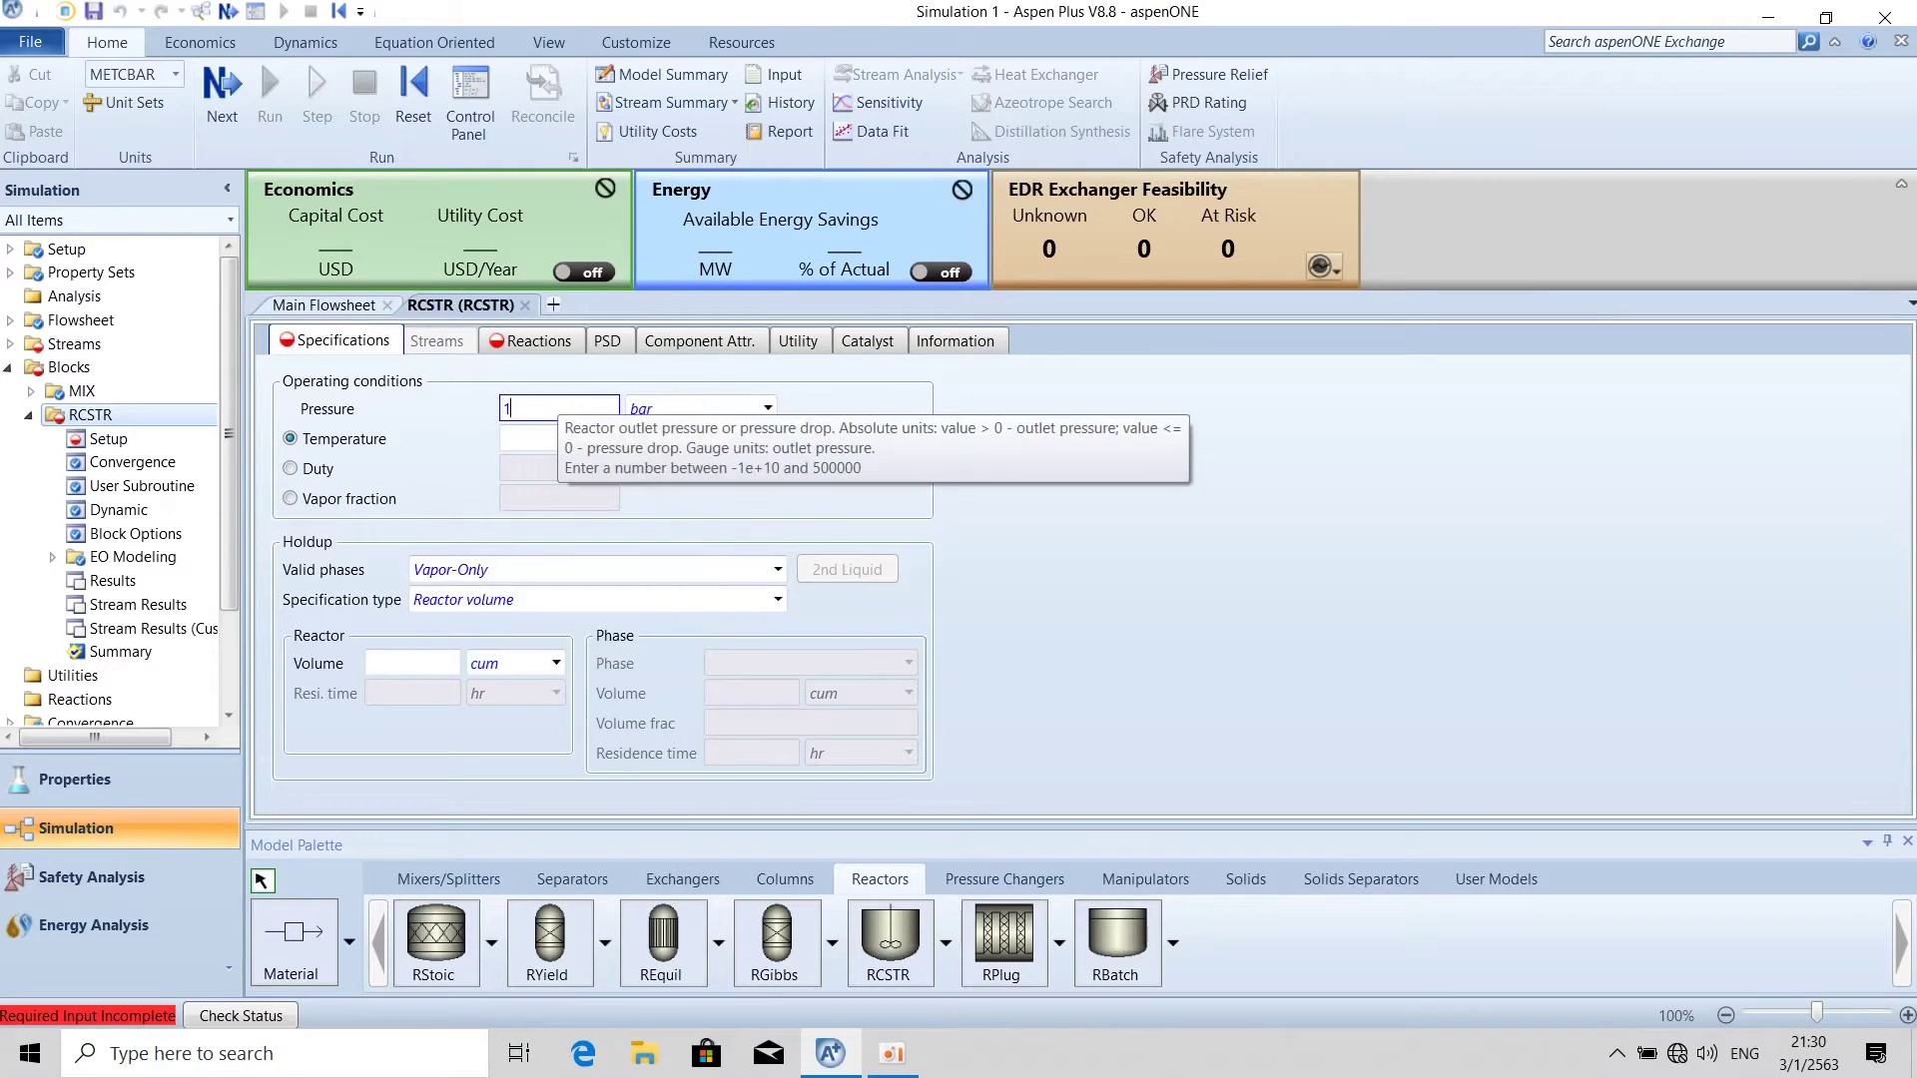
type("01")
left_click(768, 409)
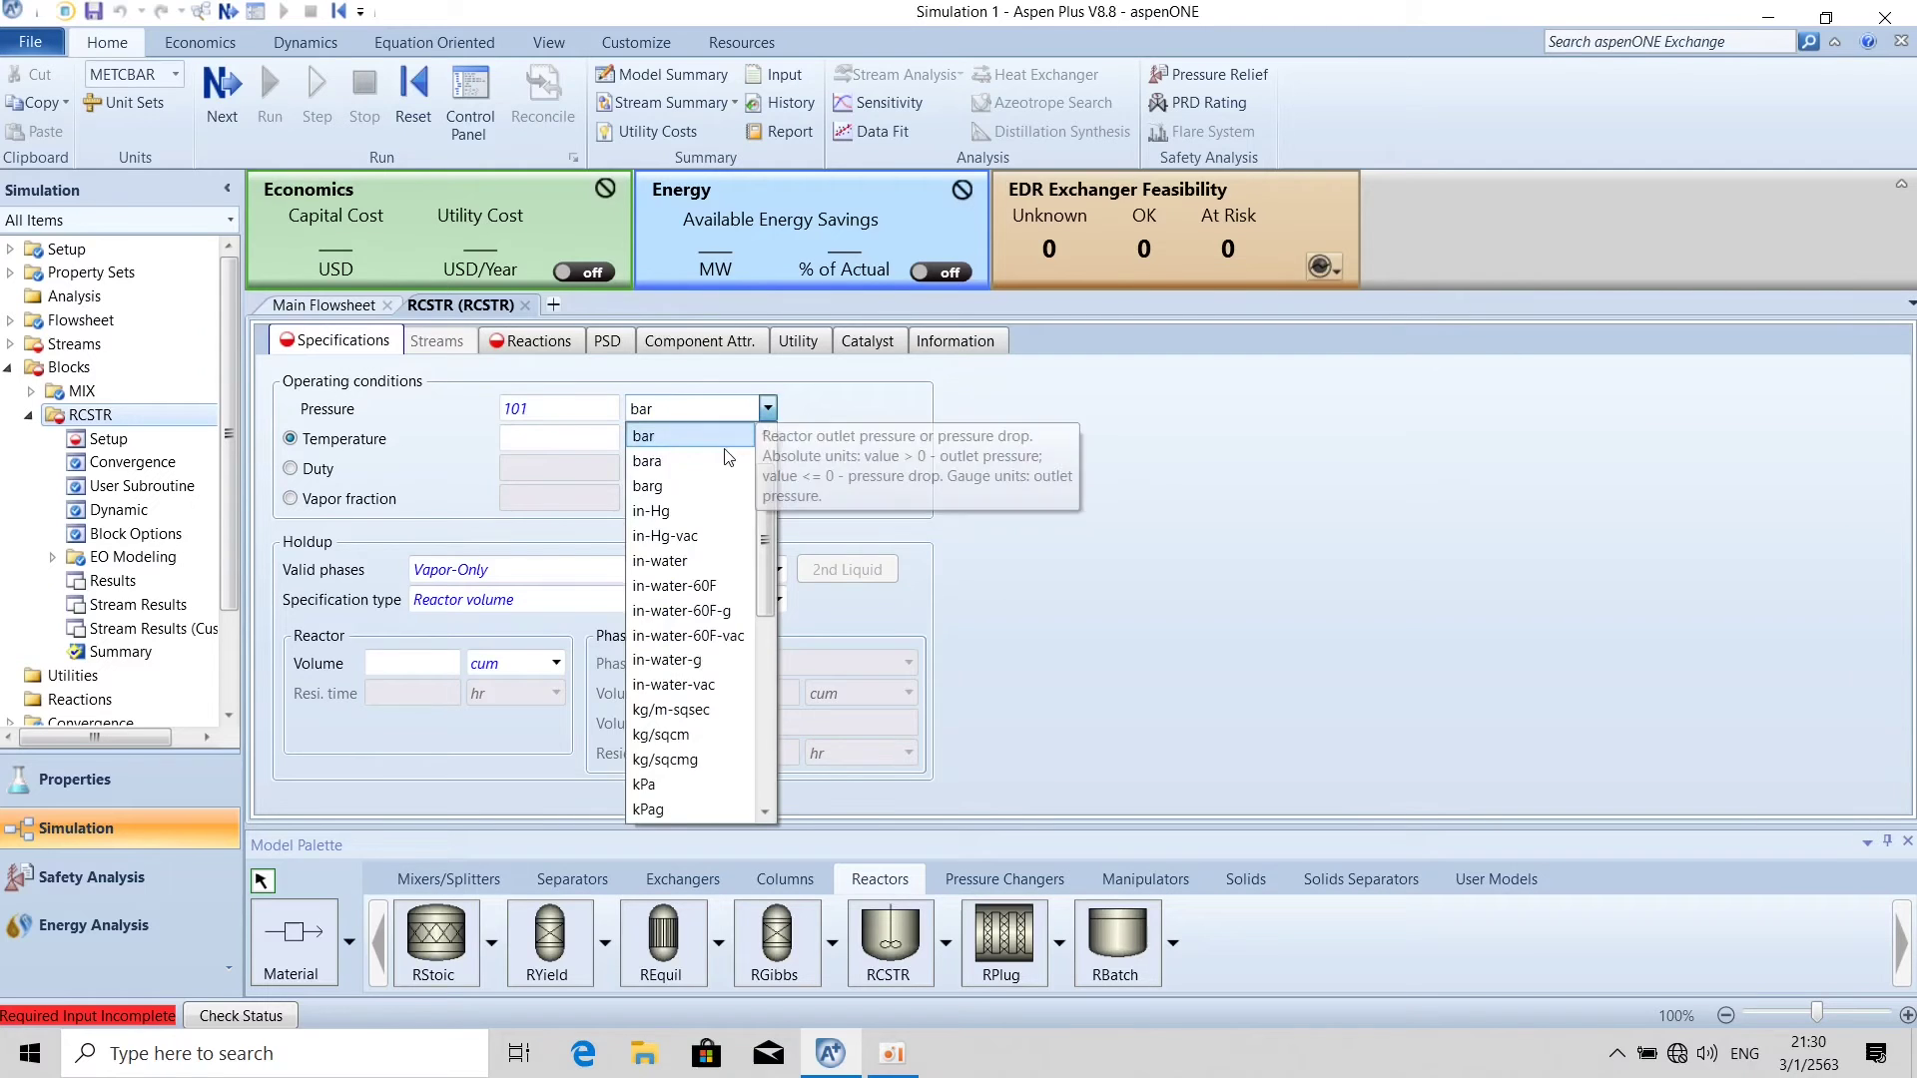
left_click(683, 785)
left_click(559, 438)
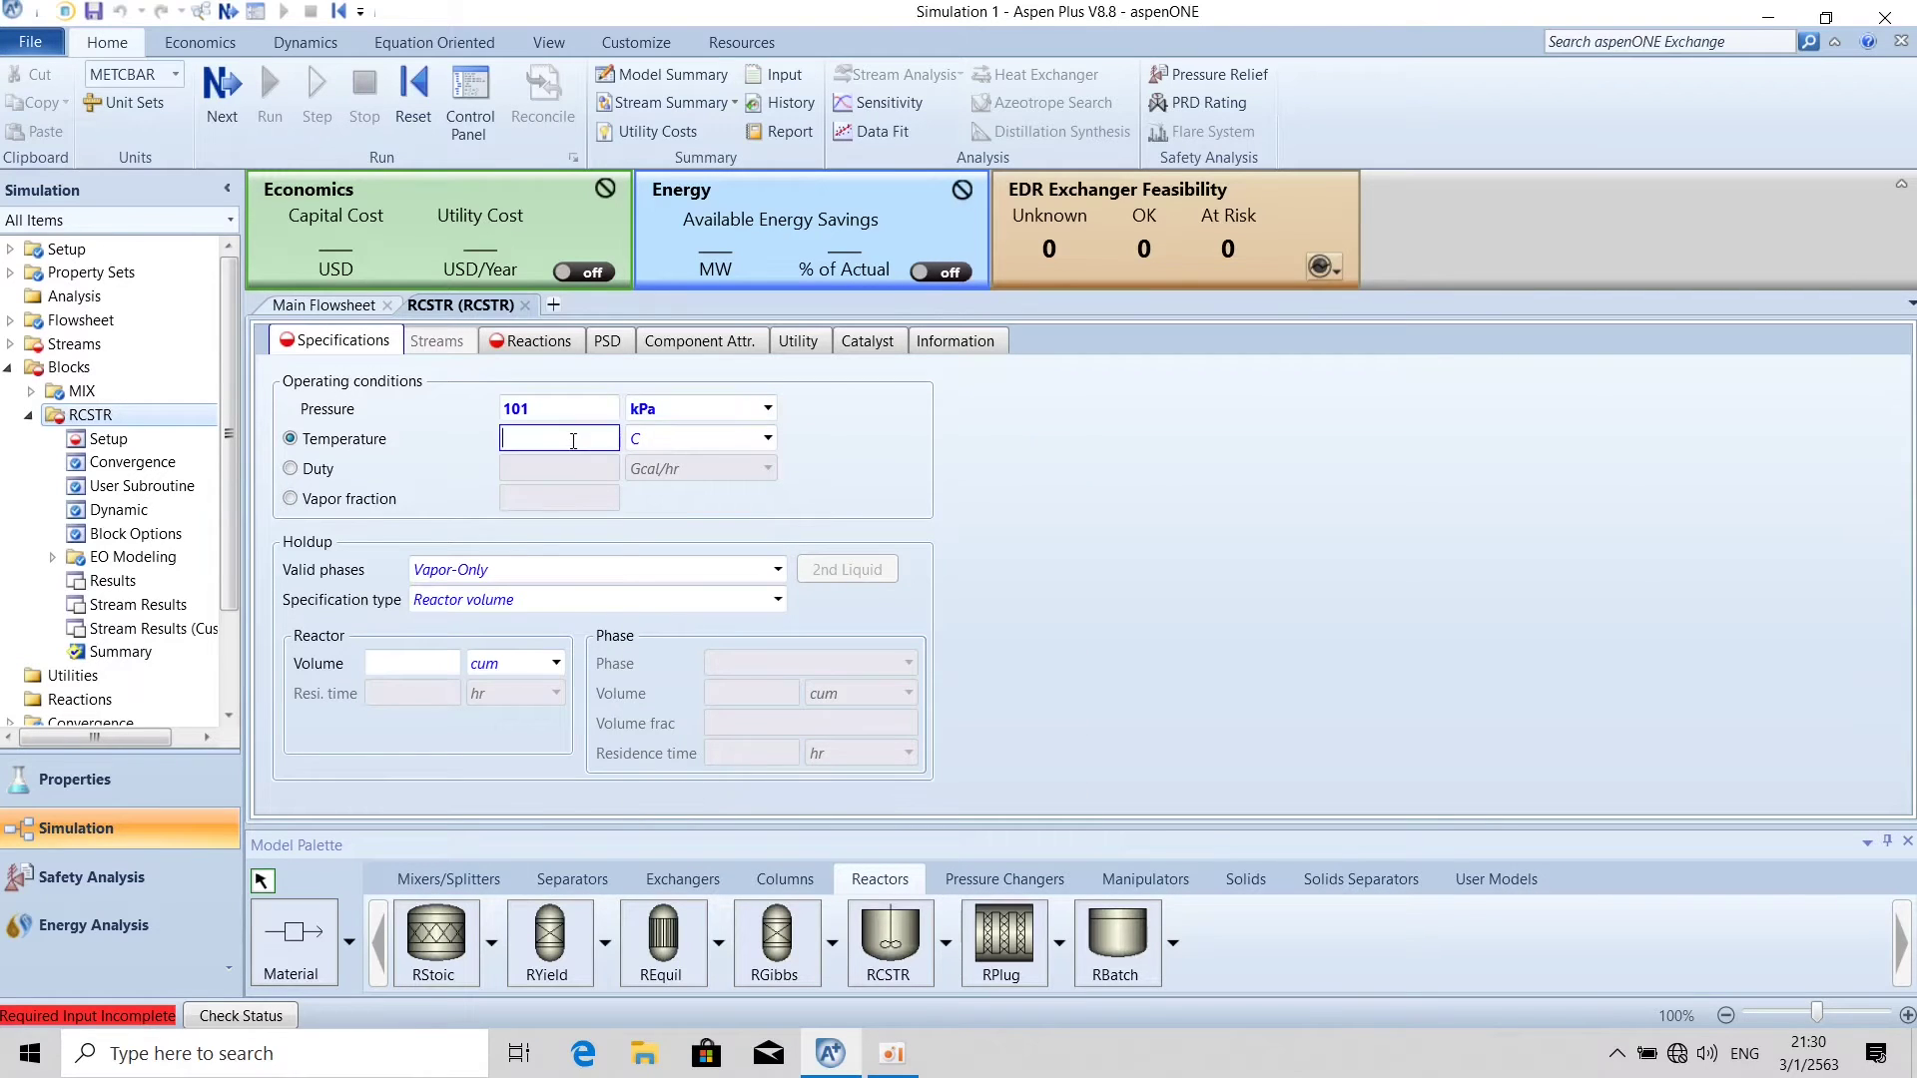
type("50")
left_click(1156, 441)
Set the reactor's valid phases to Liquid-Only and its volume to 3 cum.
left_click(777, 569)
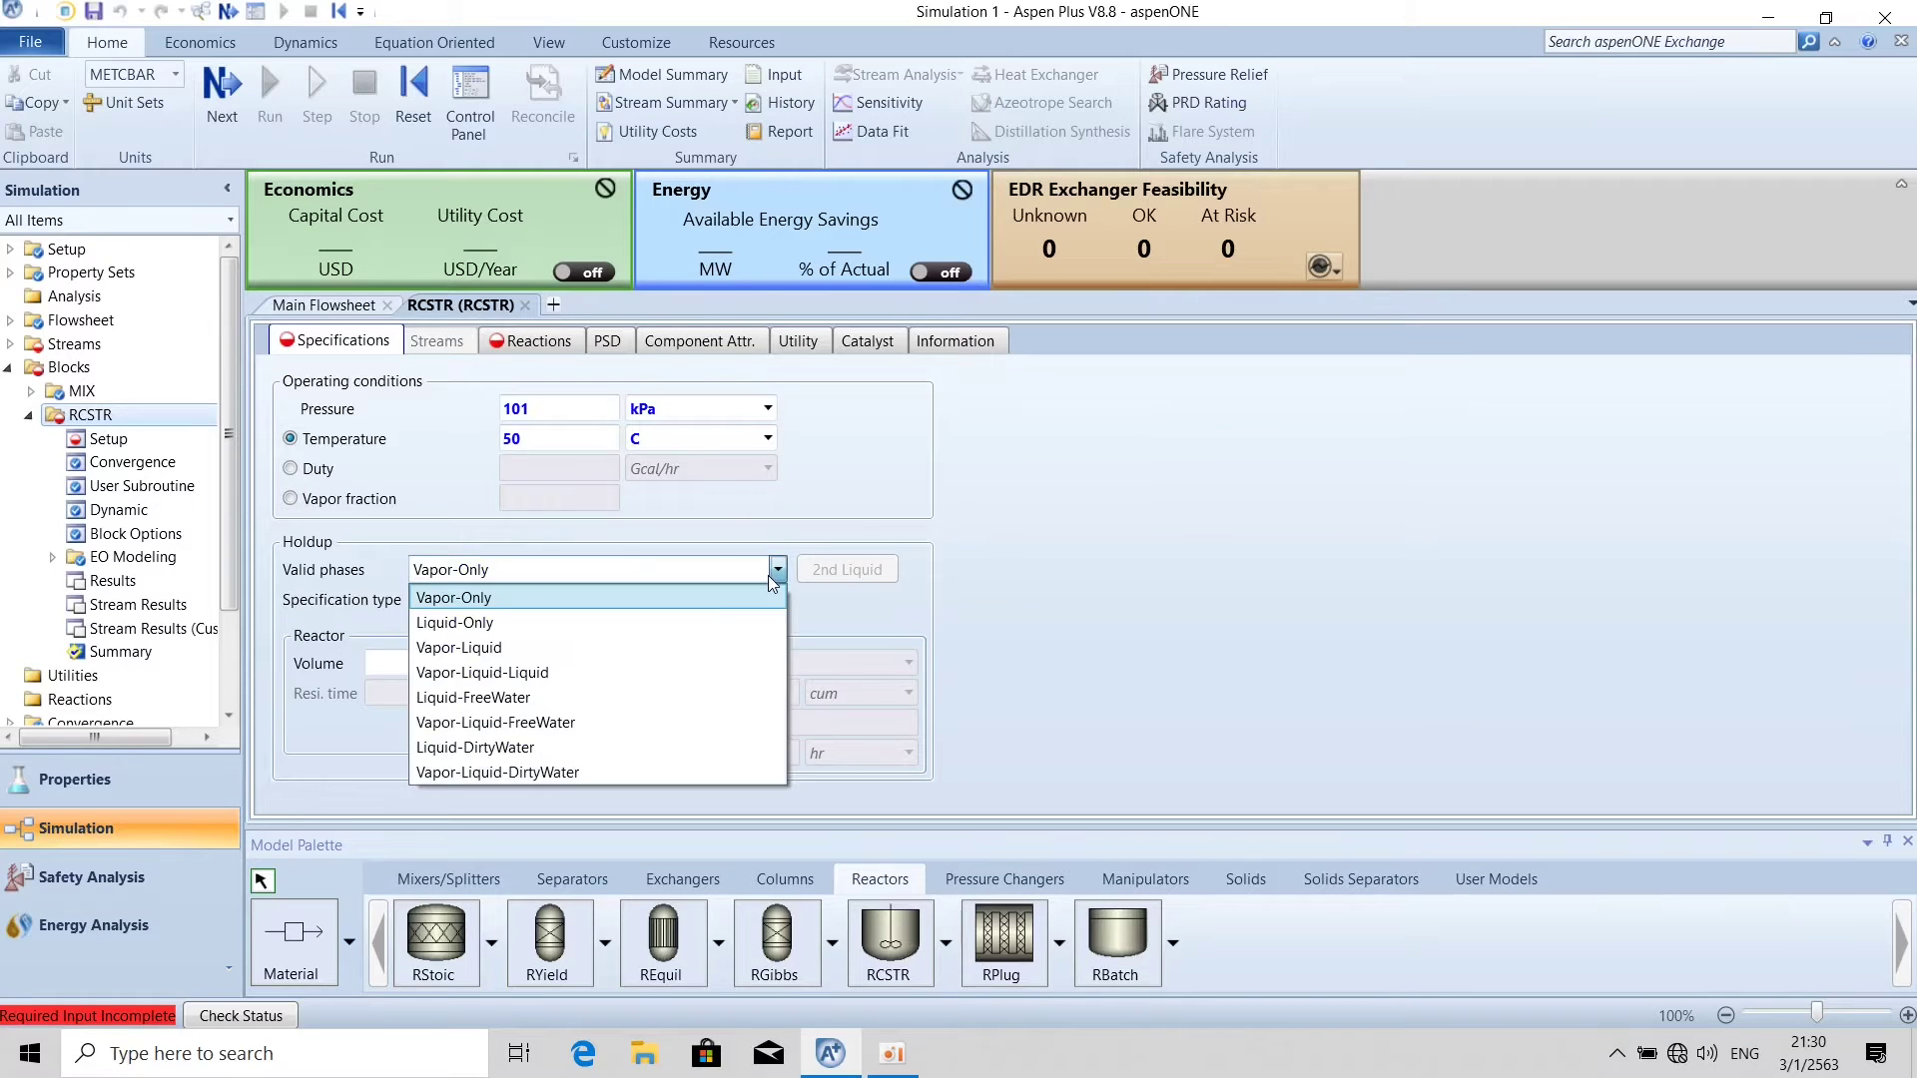
left_click(614, 623)
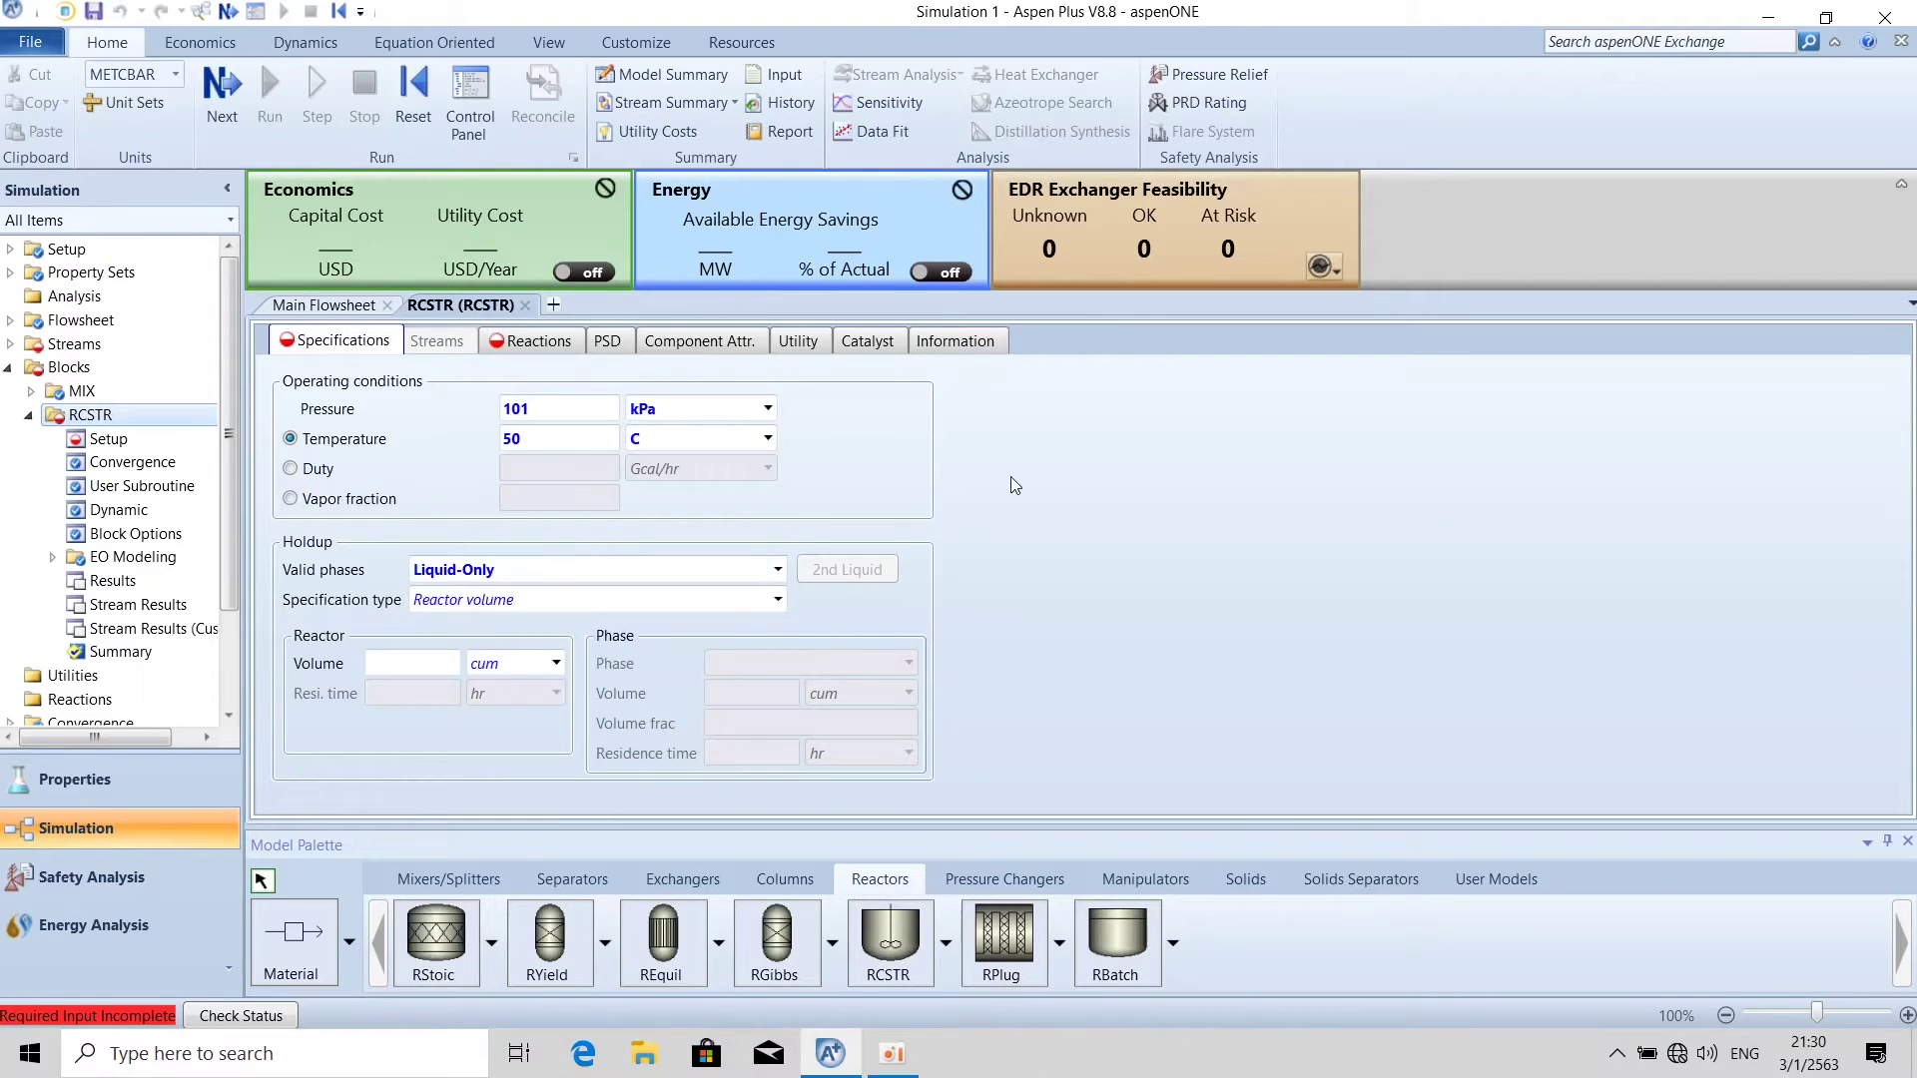
left_click(454, 663)
type("3")
left_click(1437, 531)
Create a new reaction set for the RCSTR block, accepting the default name R-1, and choose its type.
left_click(542, 344)
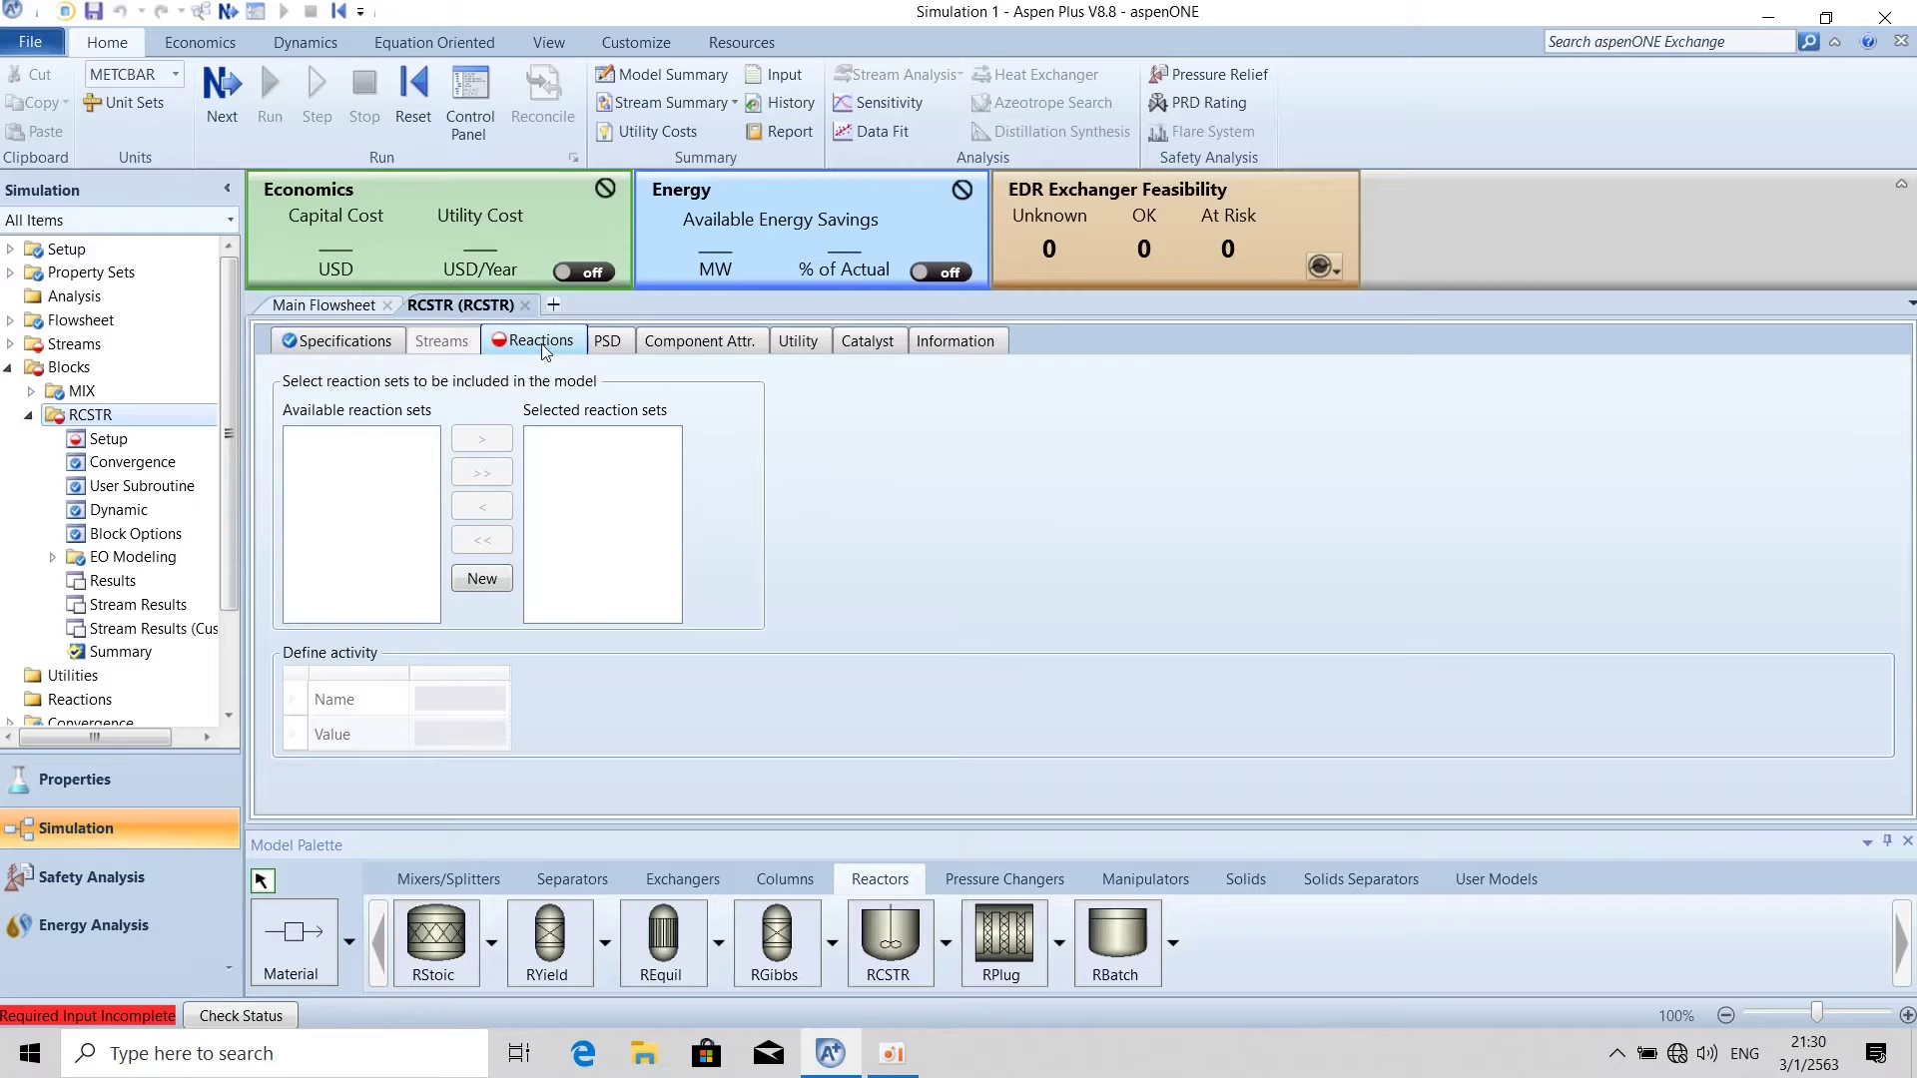
left_click(487, 583)
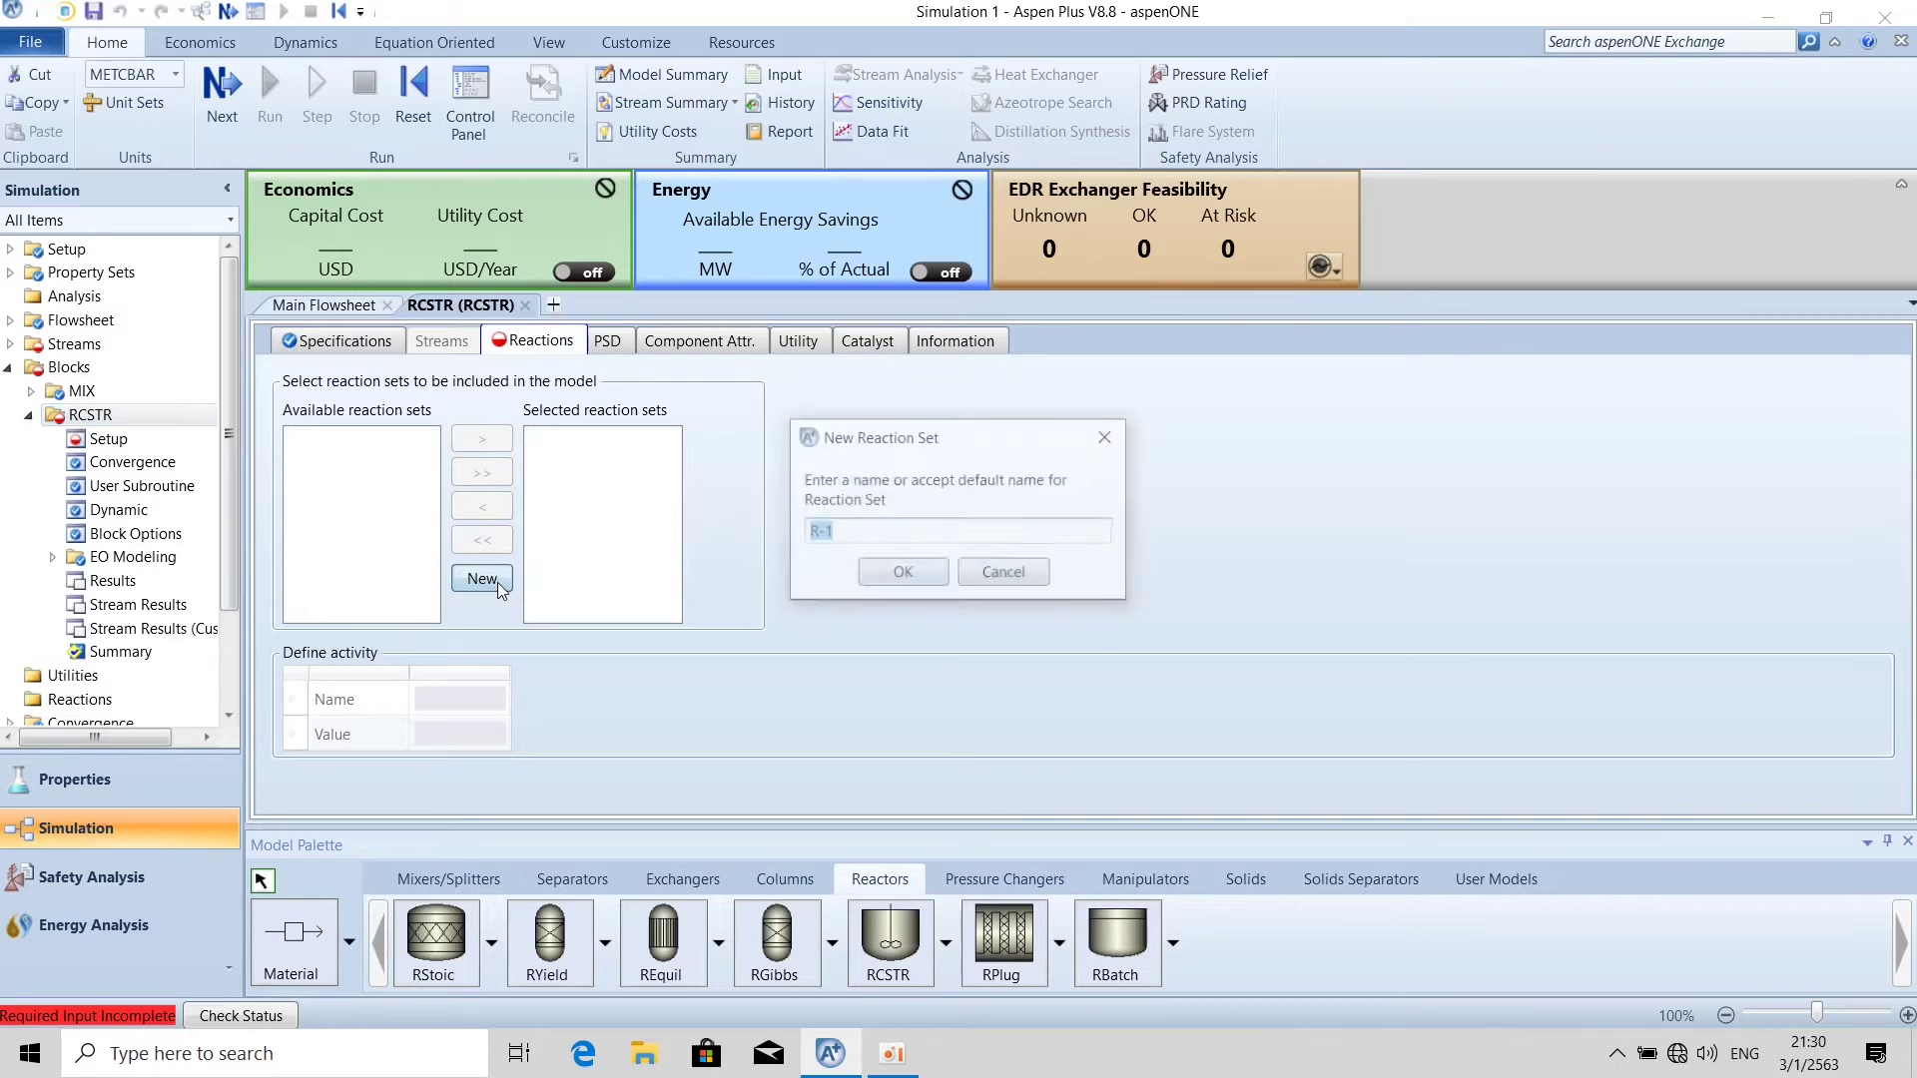
left_click(908, 579)
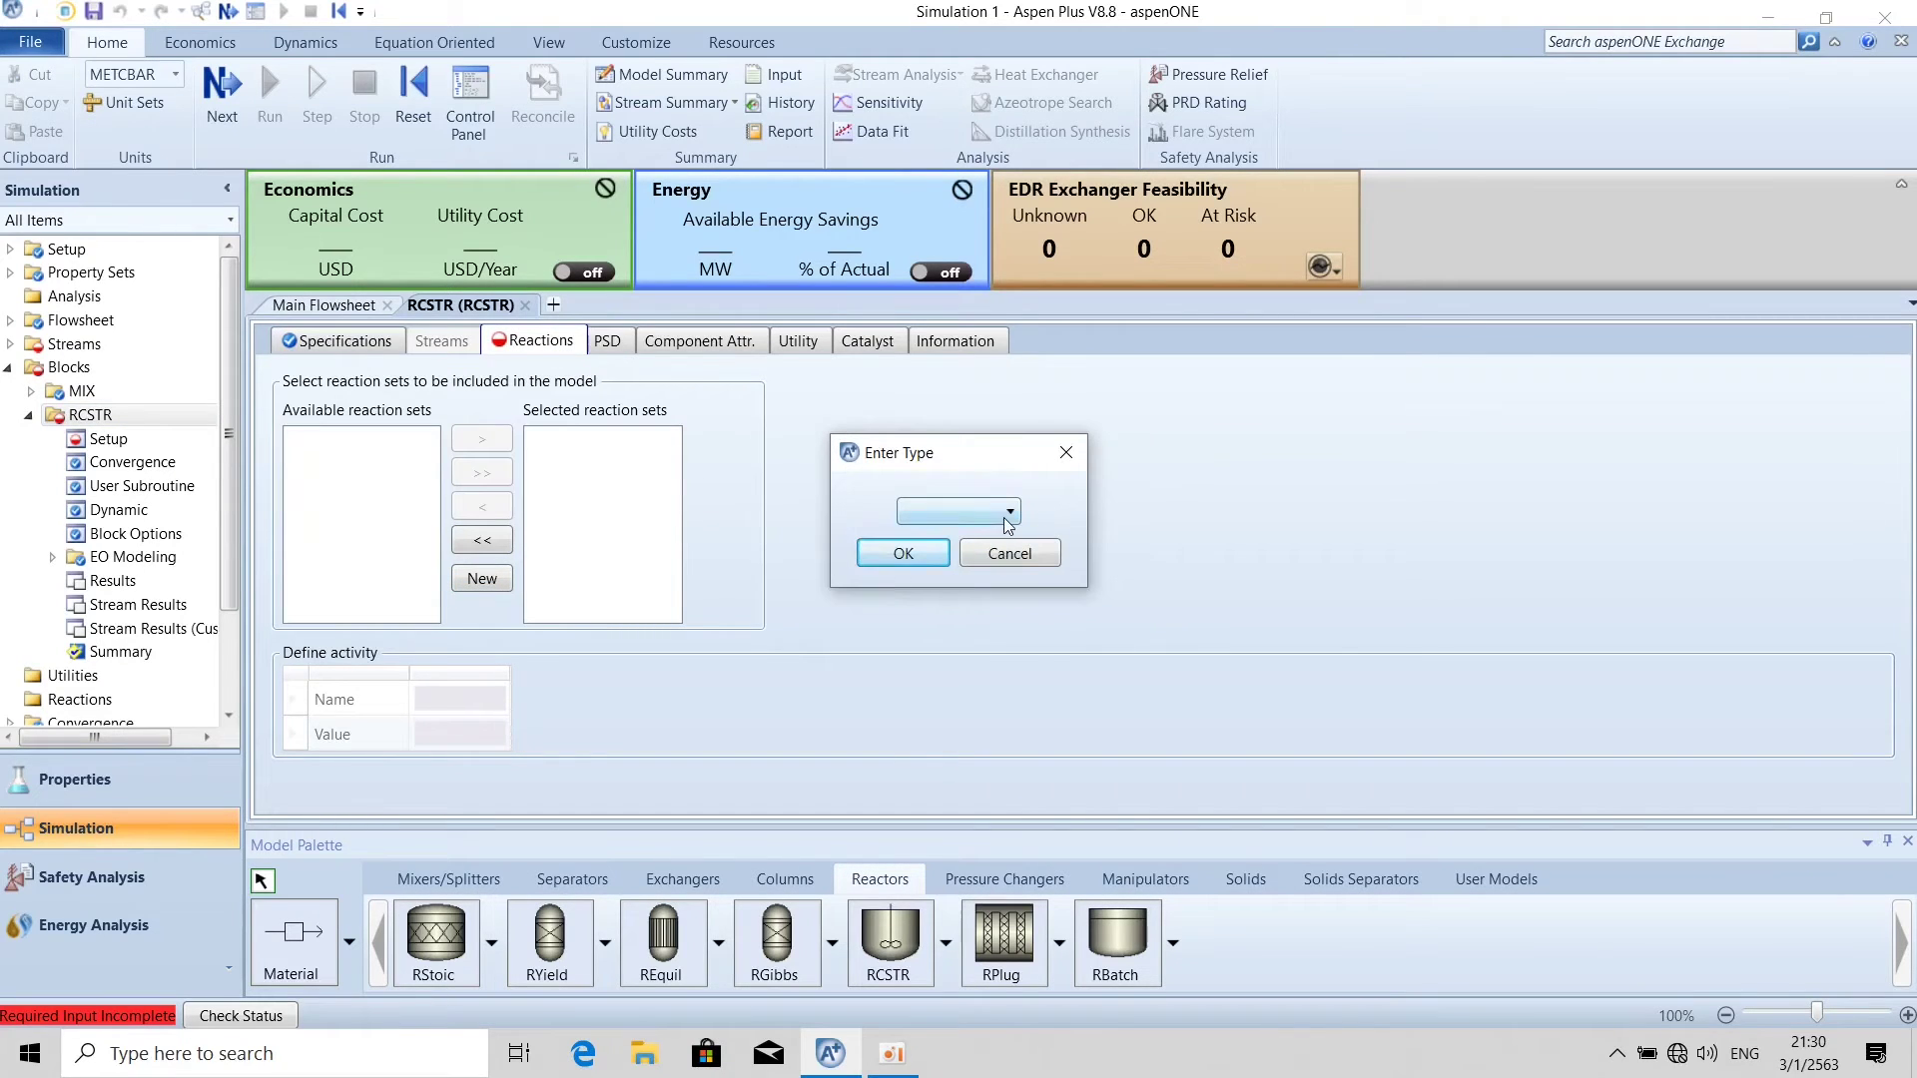
left_click(1010, 512)
left_click(955, 666)
left_click(920, 554)
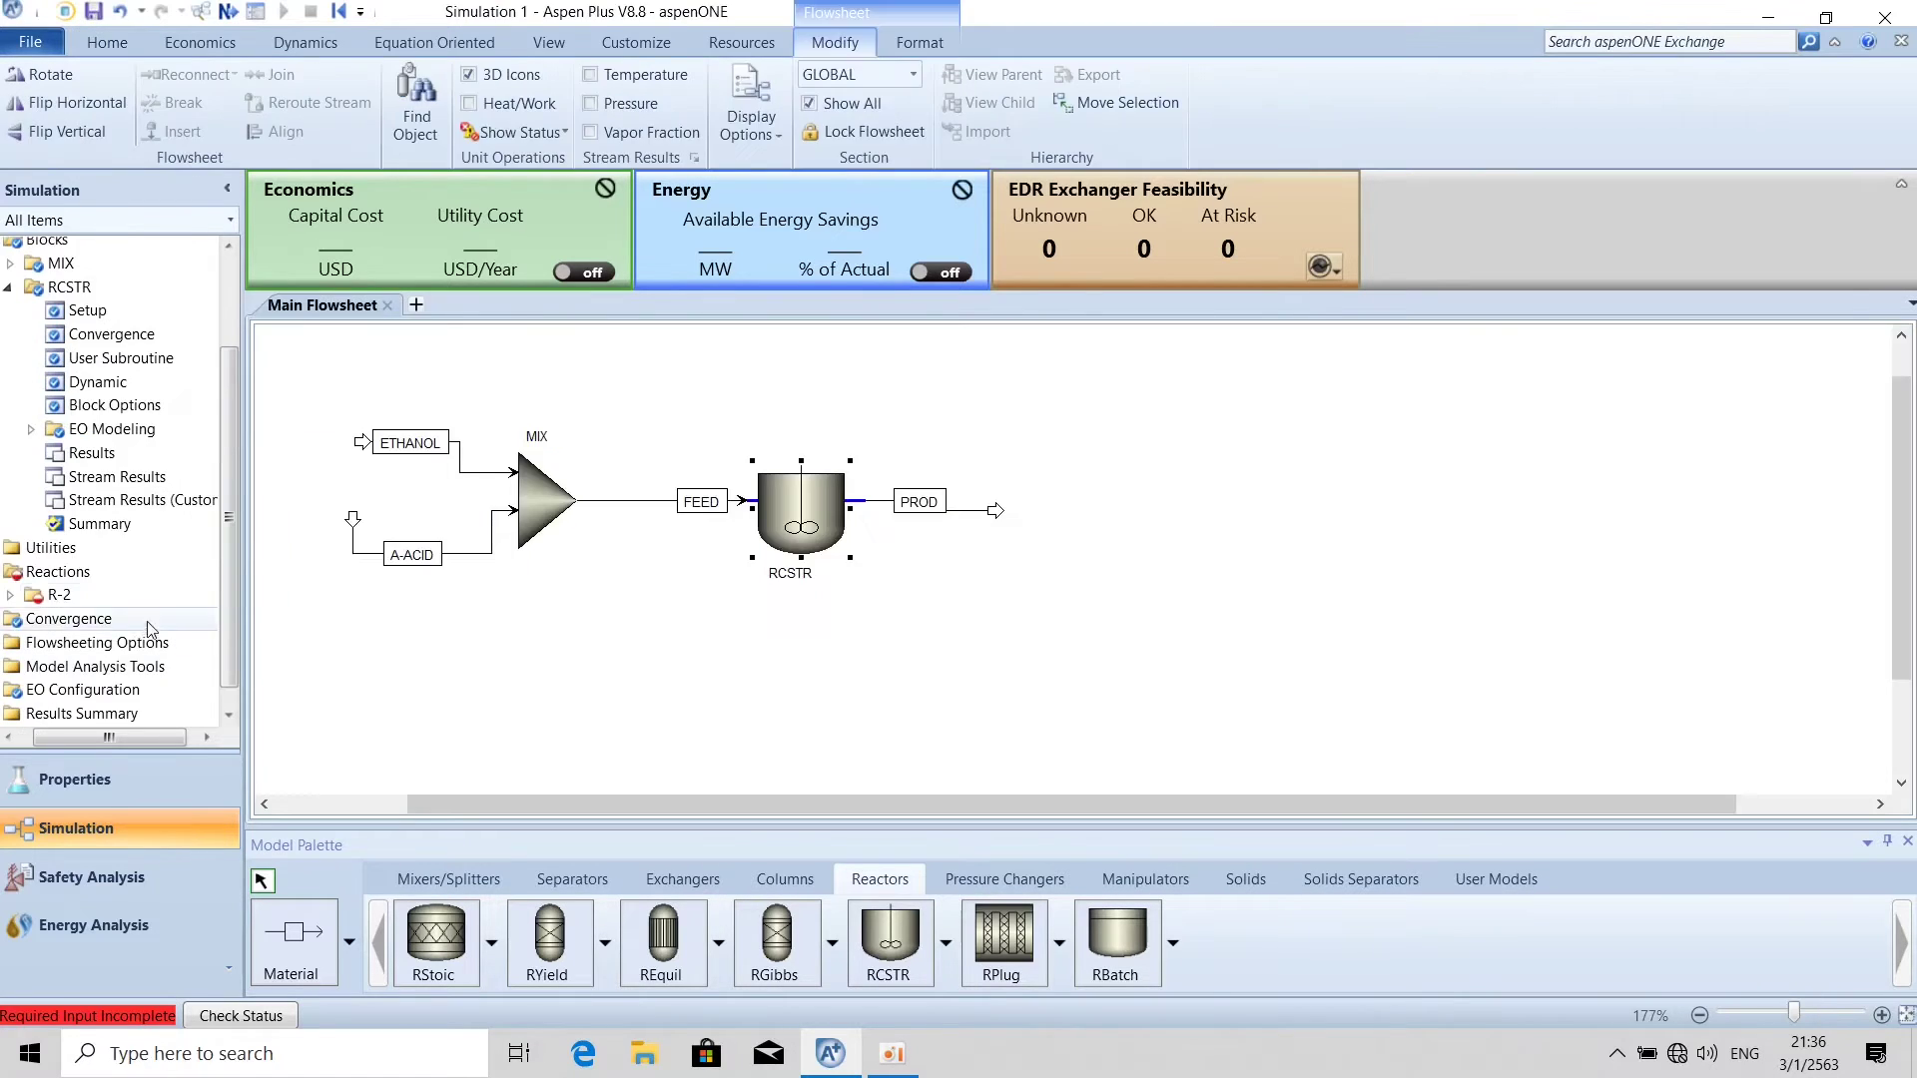
Add a new reaction named R-2 to the R-2 reaction set, keeping POWERLAW as its reaction class.
double_click(59, 594)
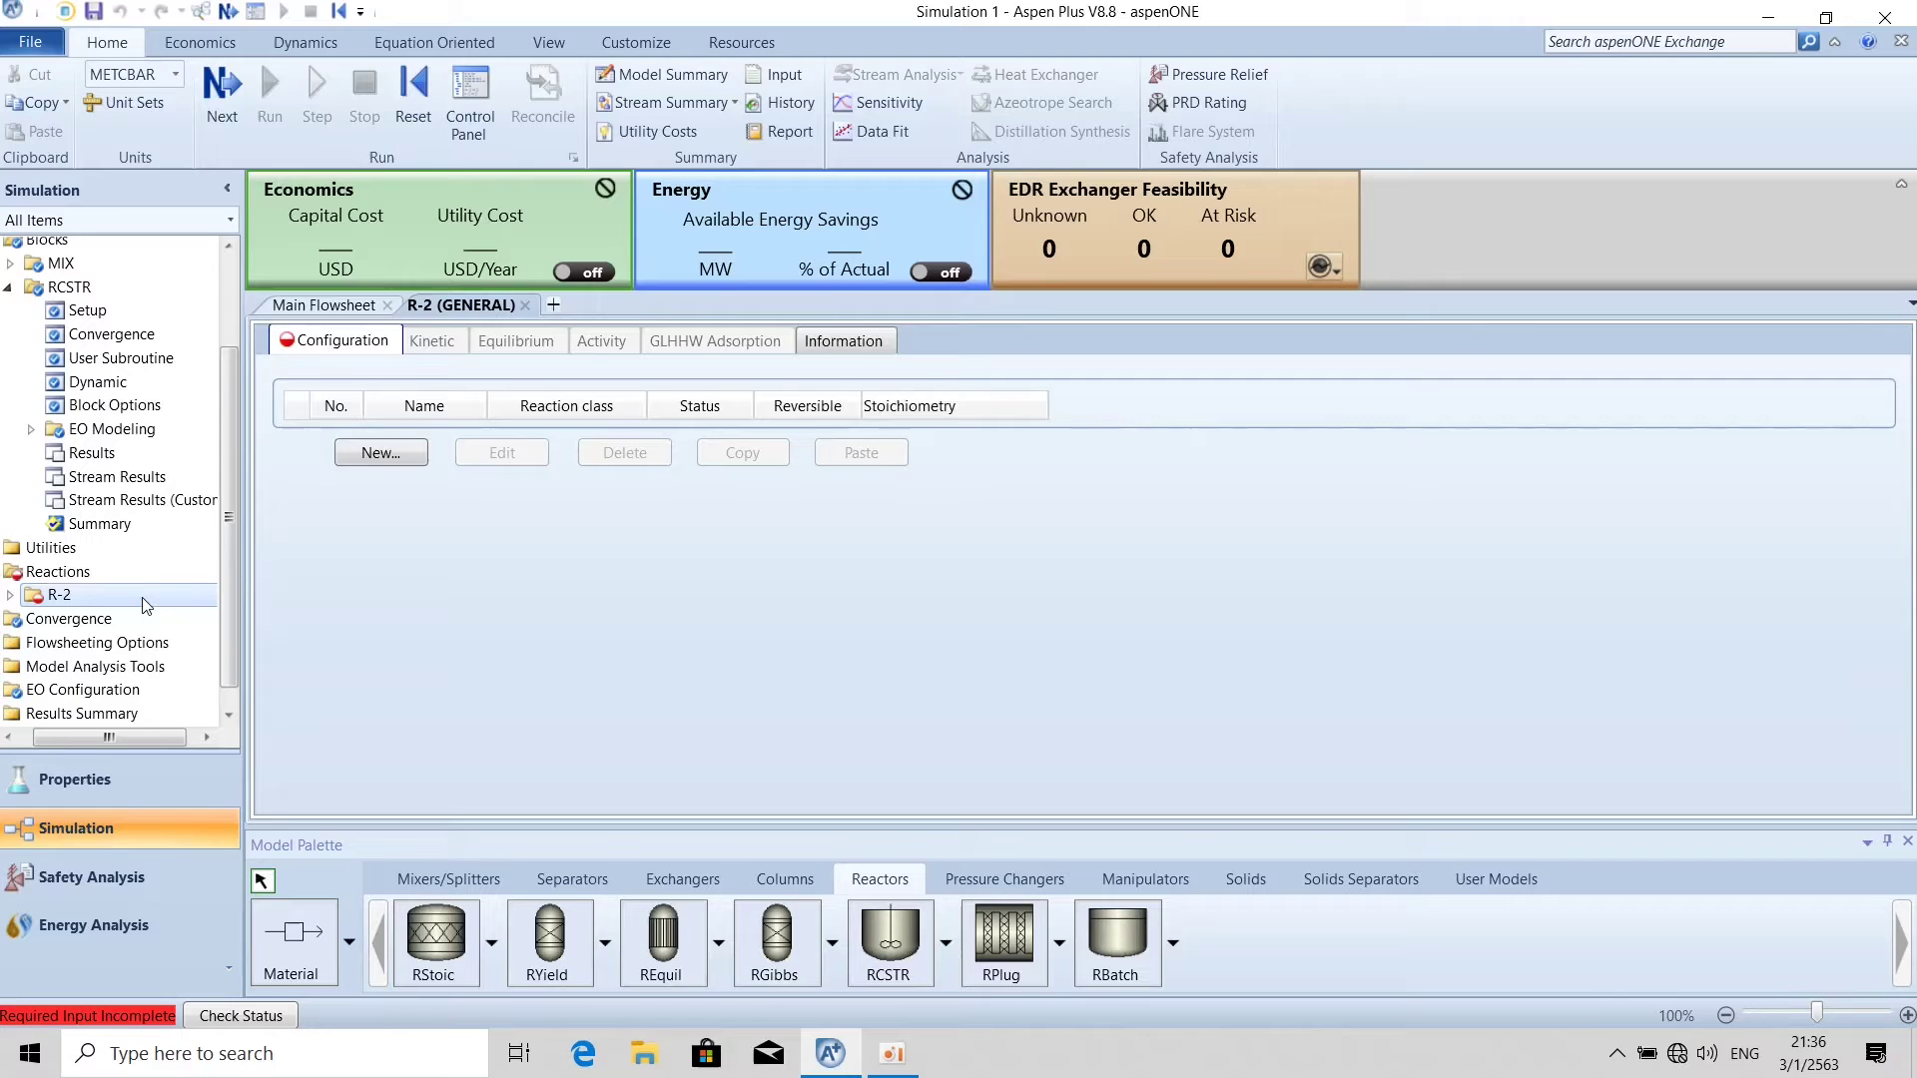
left_click(389, 469)
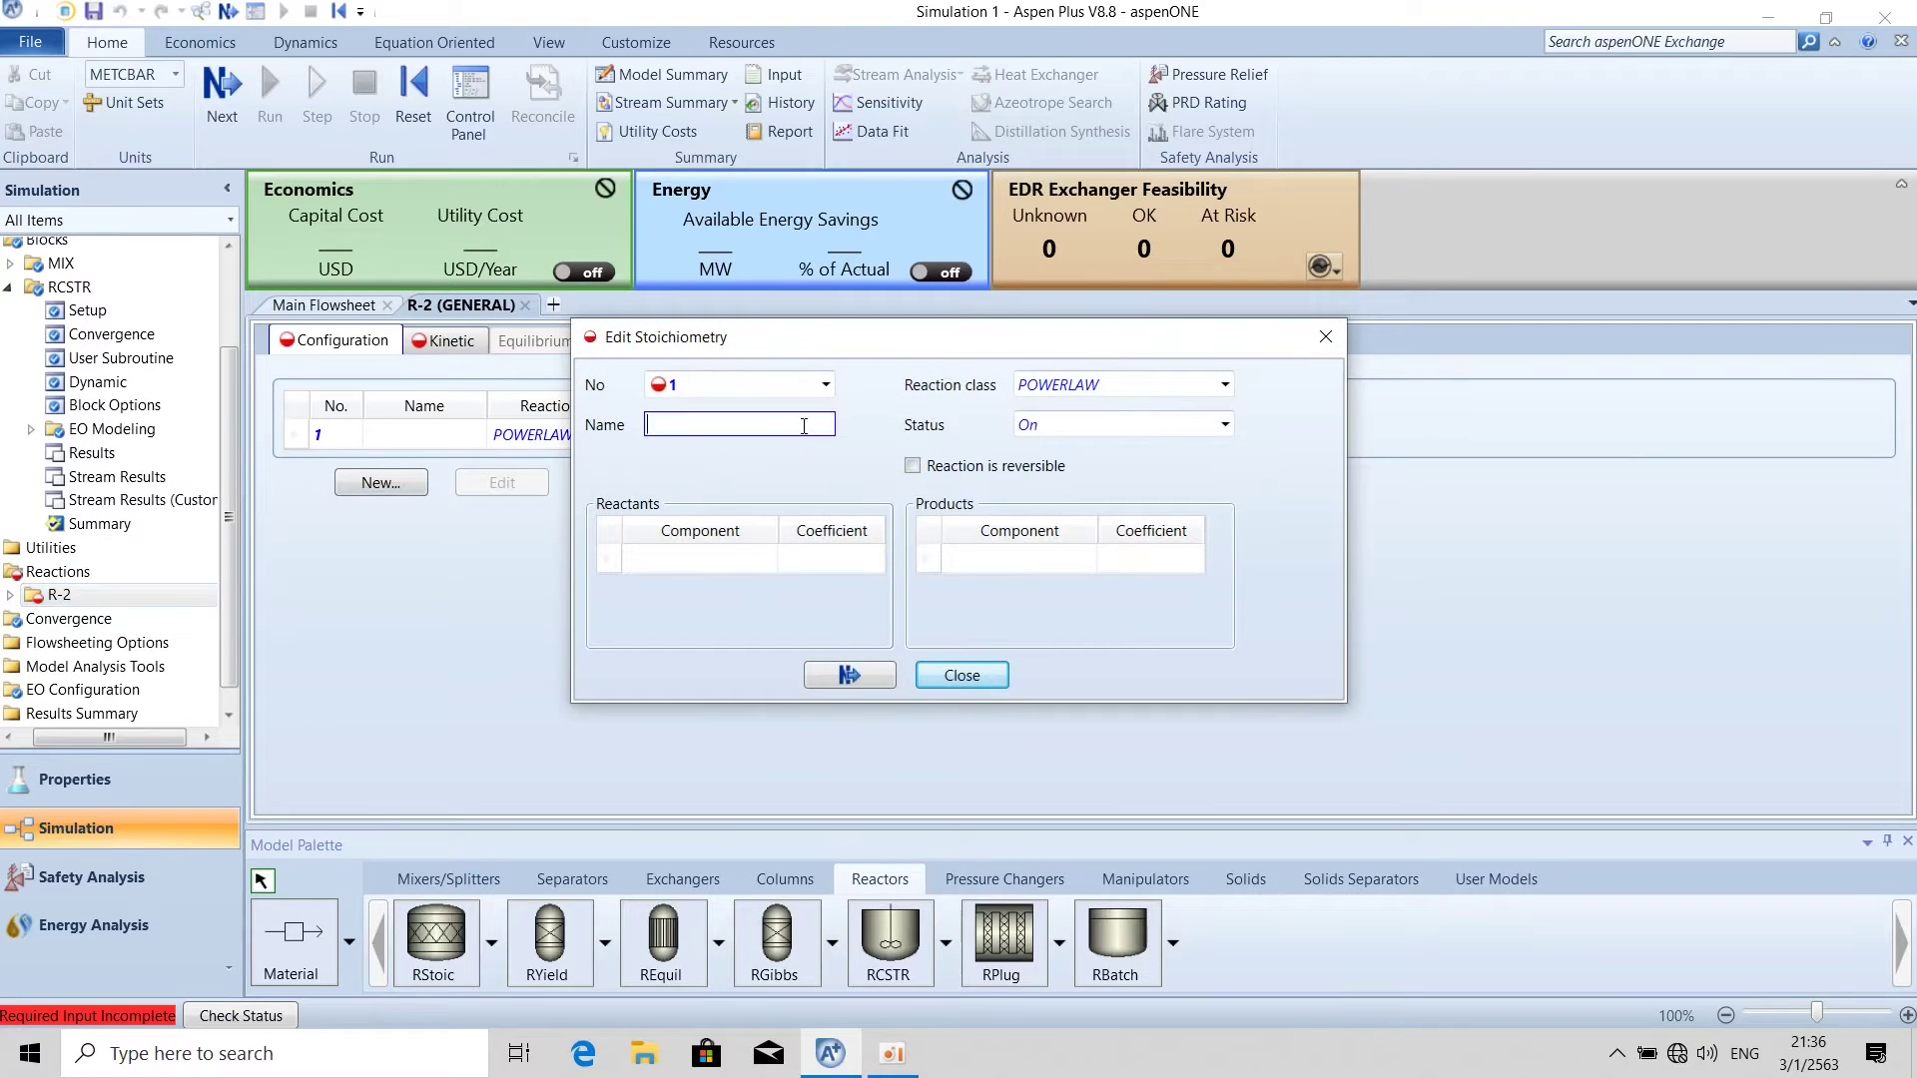
type("R-2")
left_click(716, 615)
left_click(1224, 384)
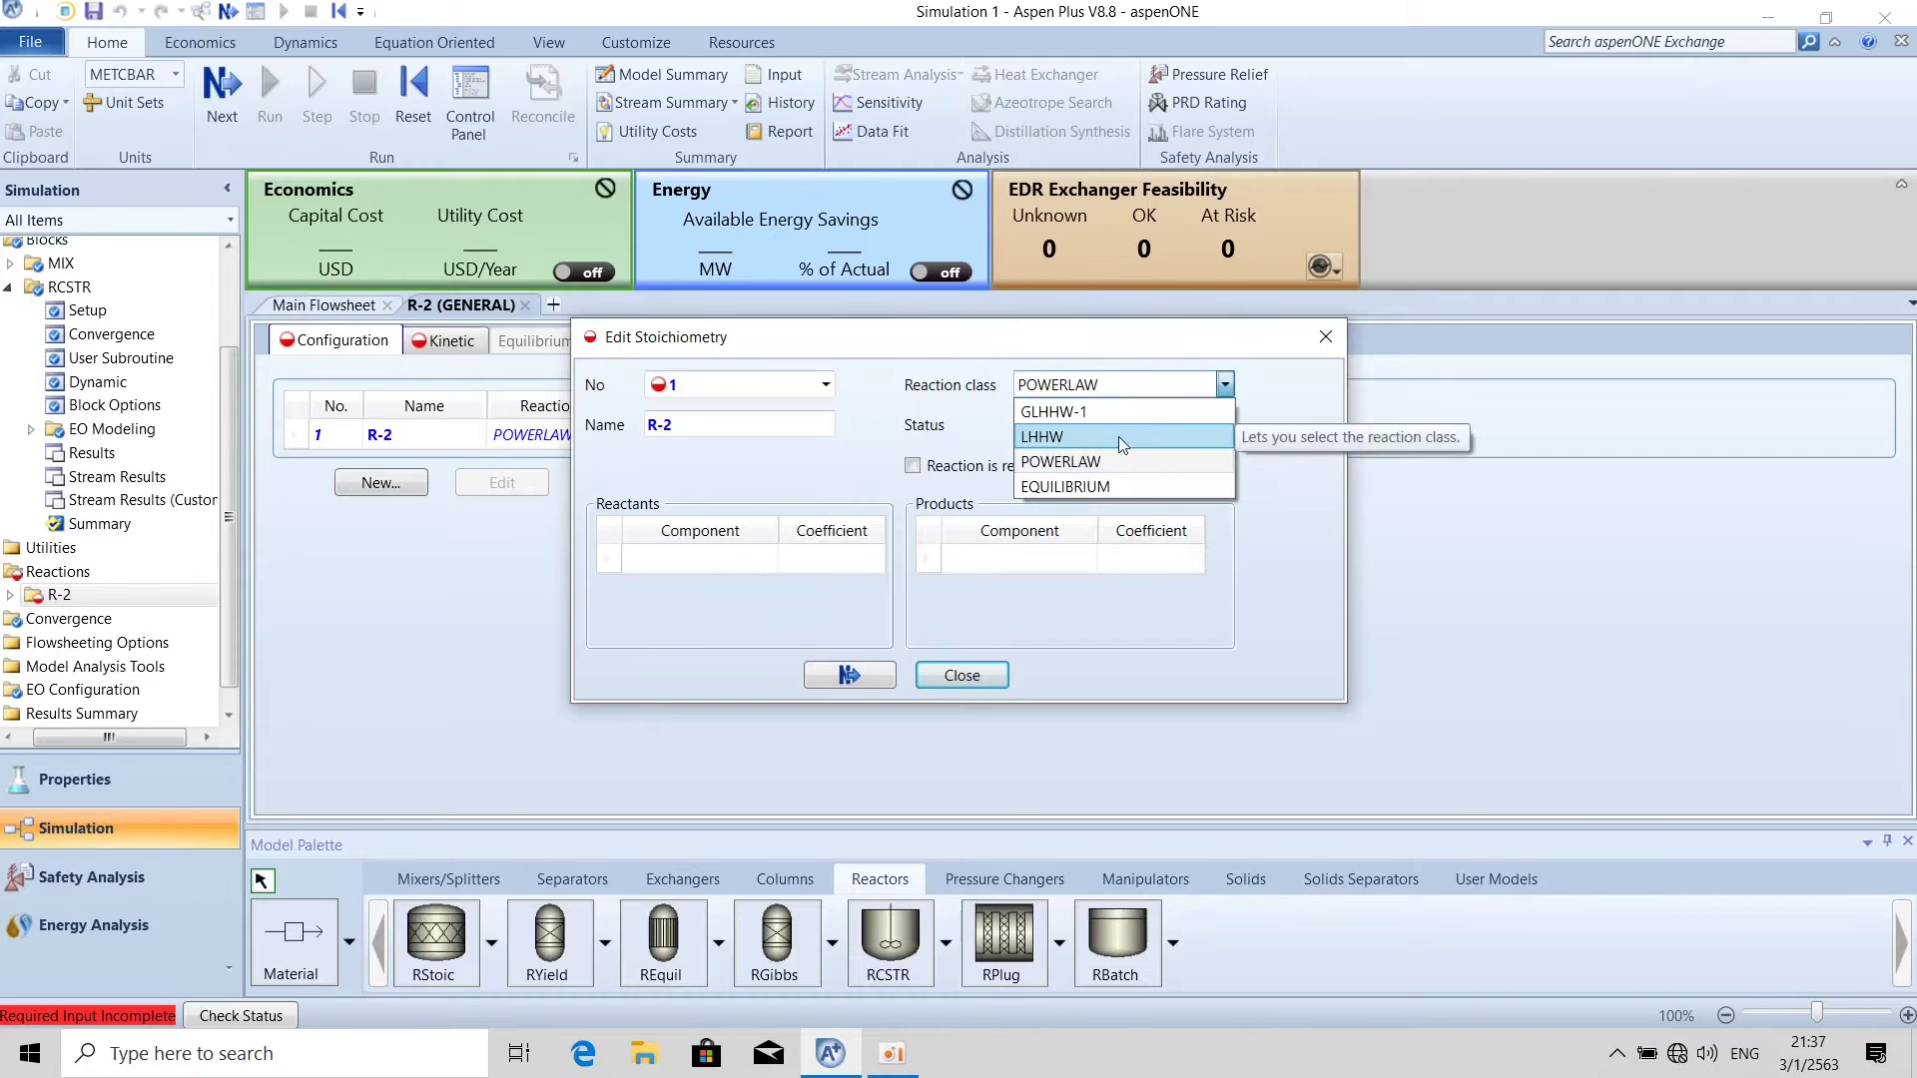
left_click(1336, 441)
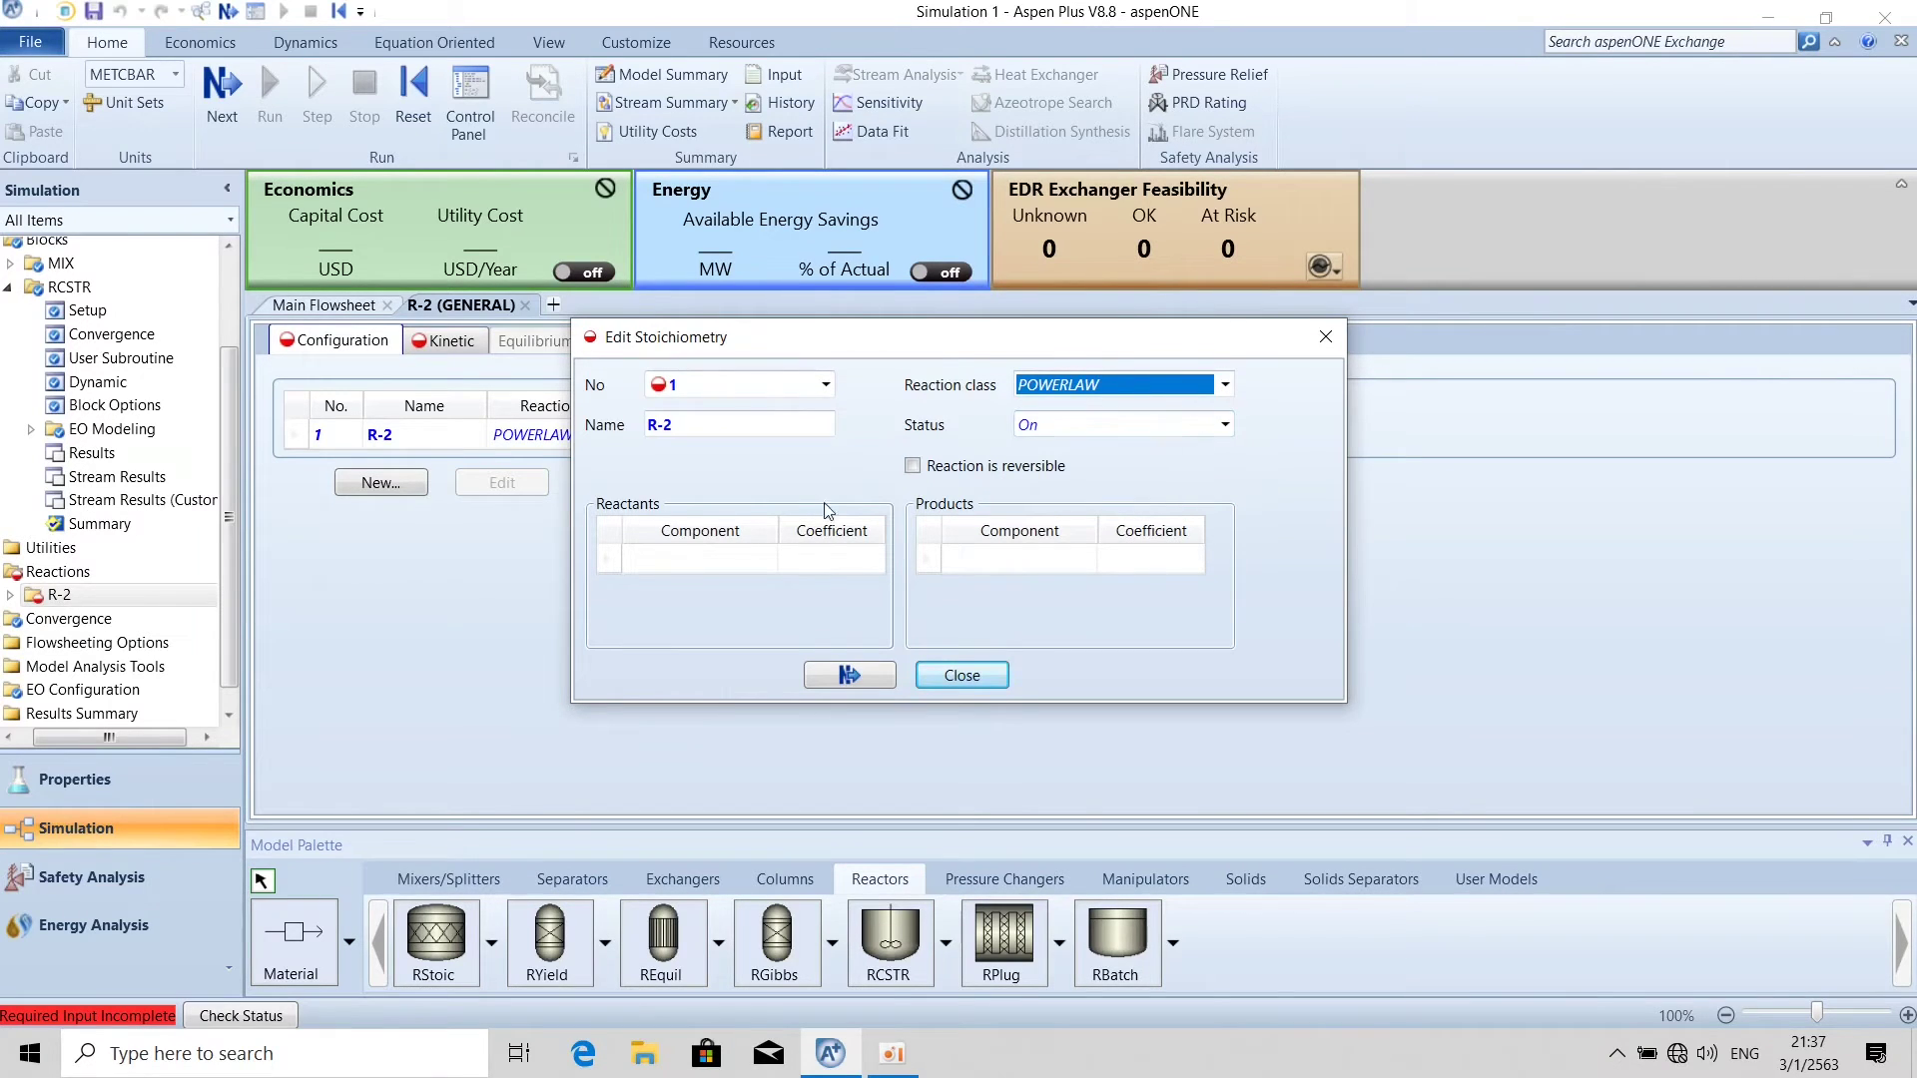
Add ETHANOL and ACETI-01 as the reaction's reactants, each with a stoichiometric coefficient of -1.
left_click(768, 560)
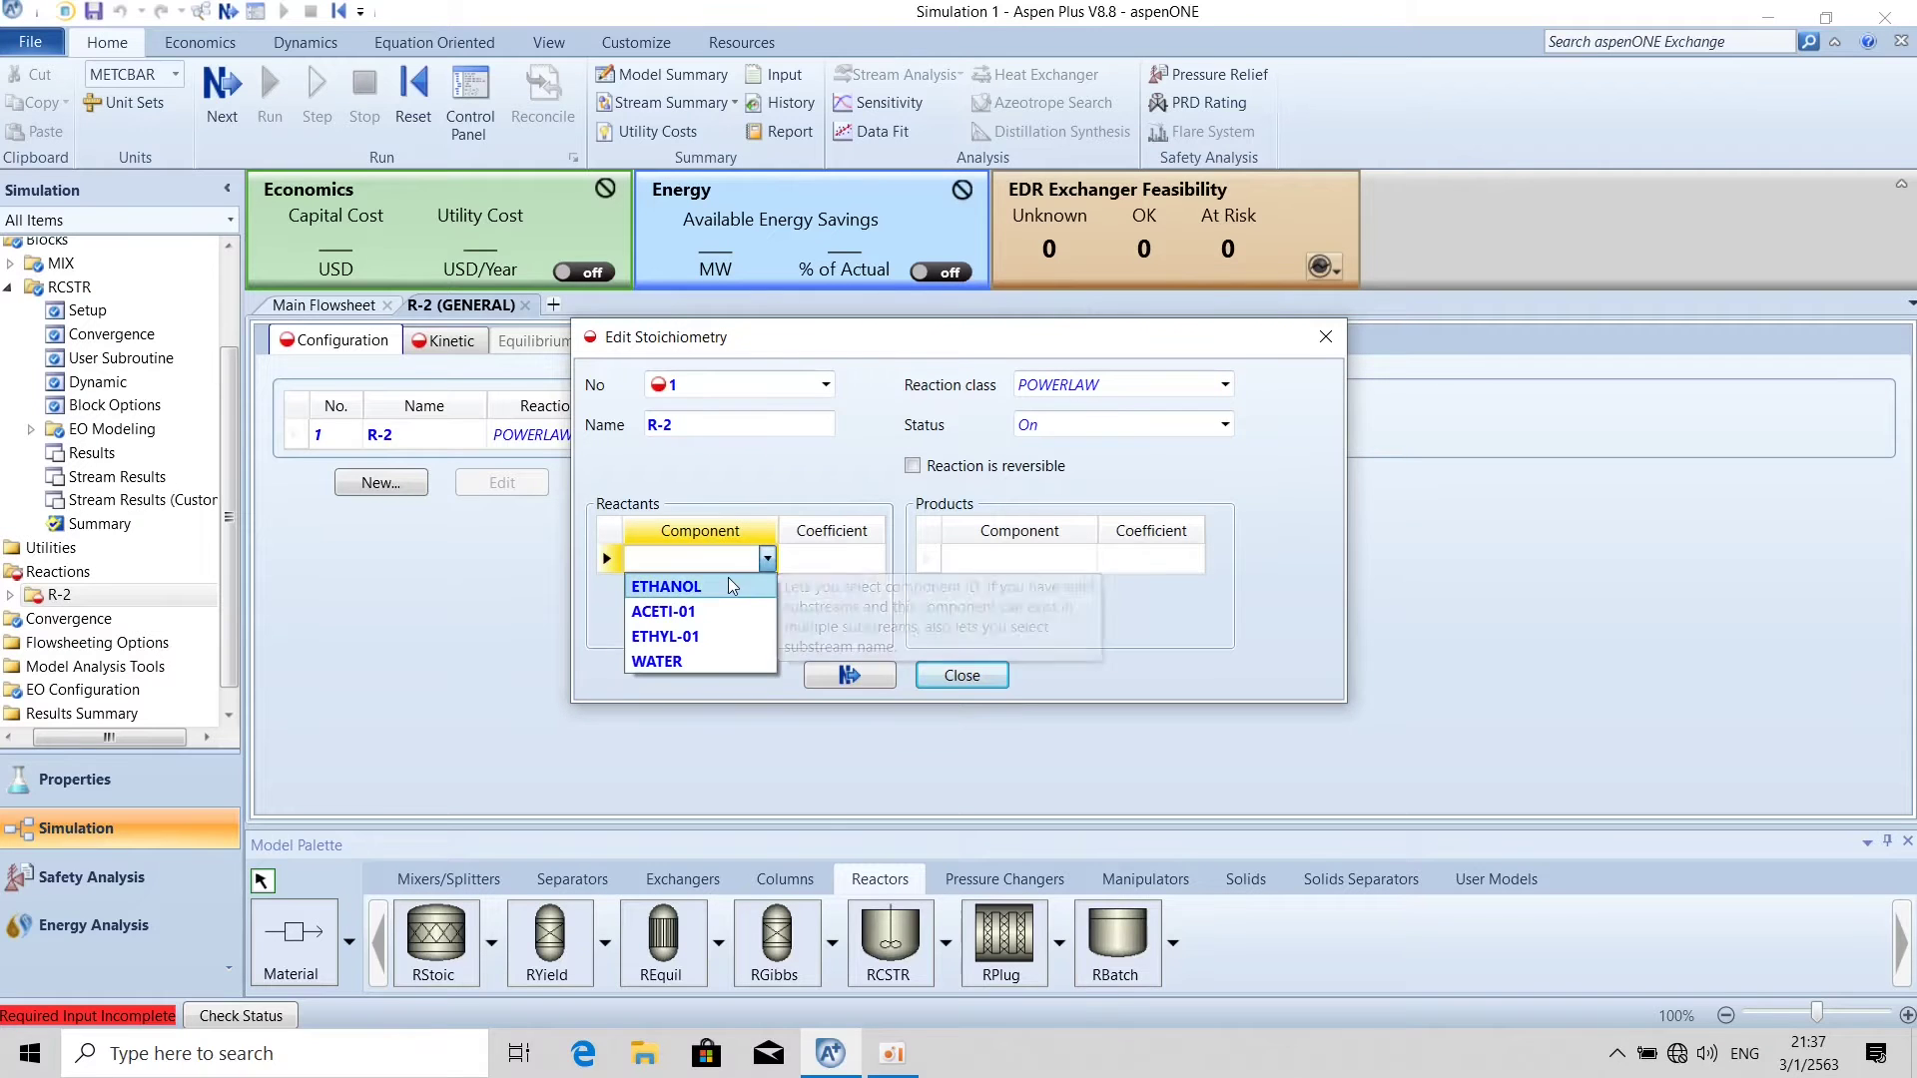
left_click(666, 586)
left_click(766, 589)
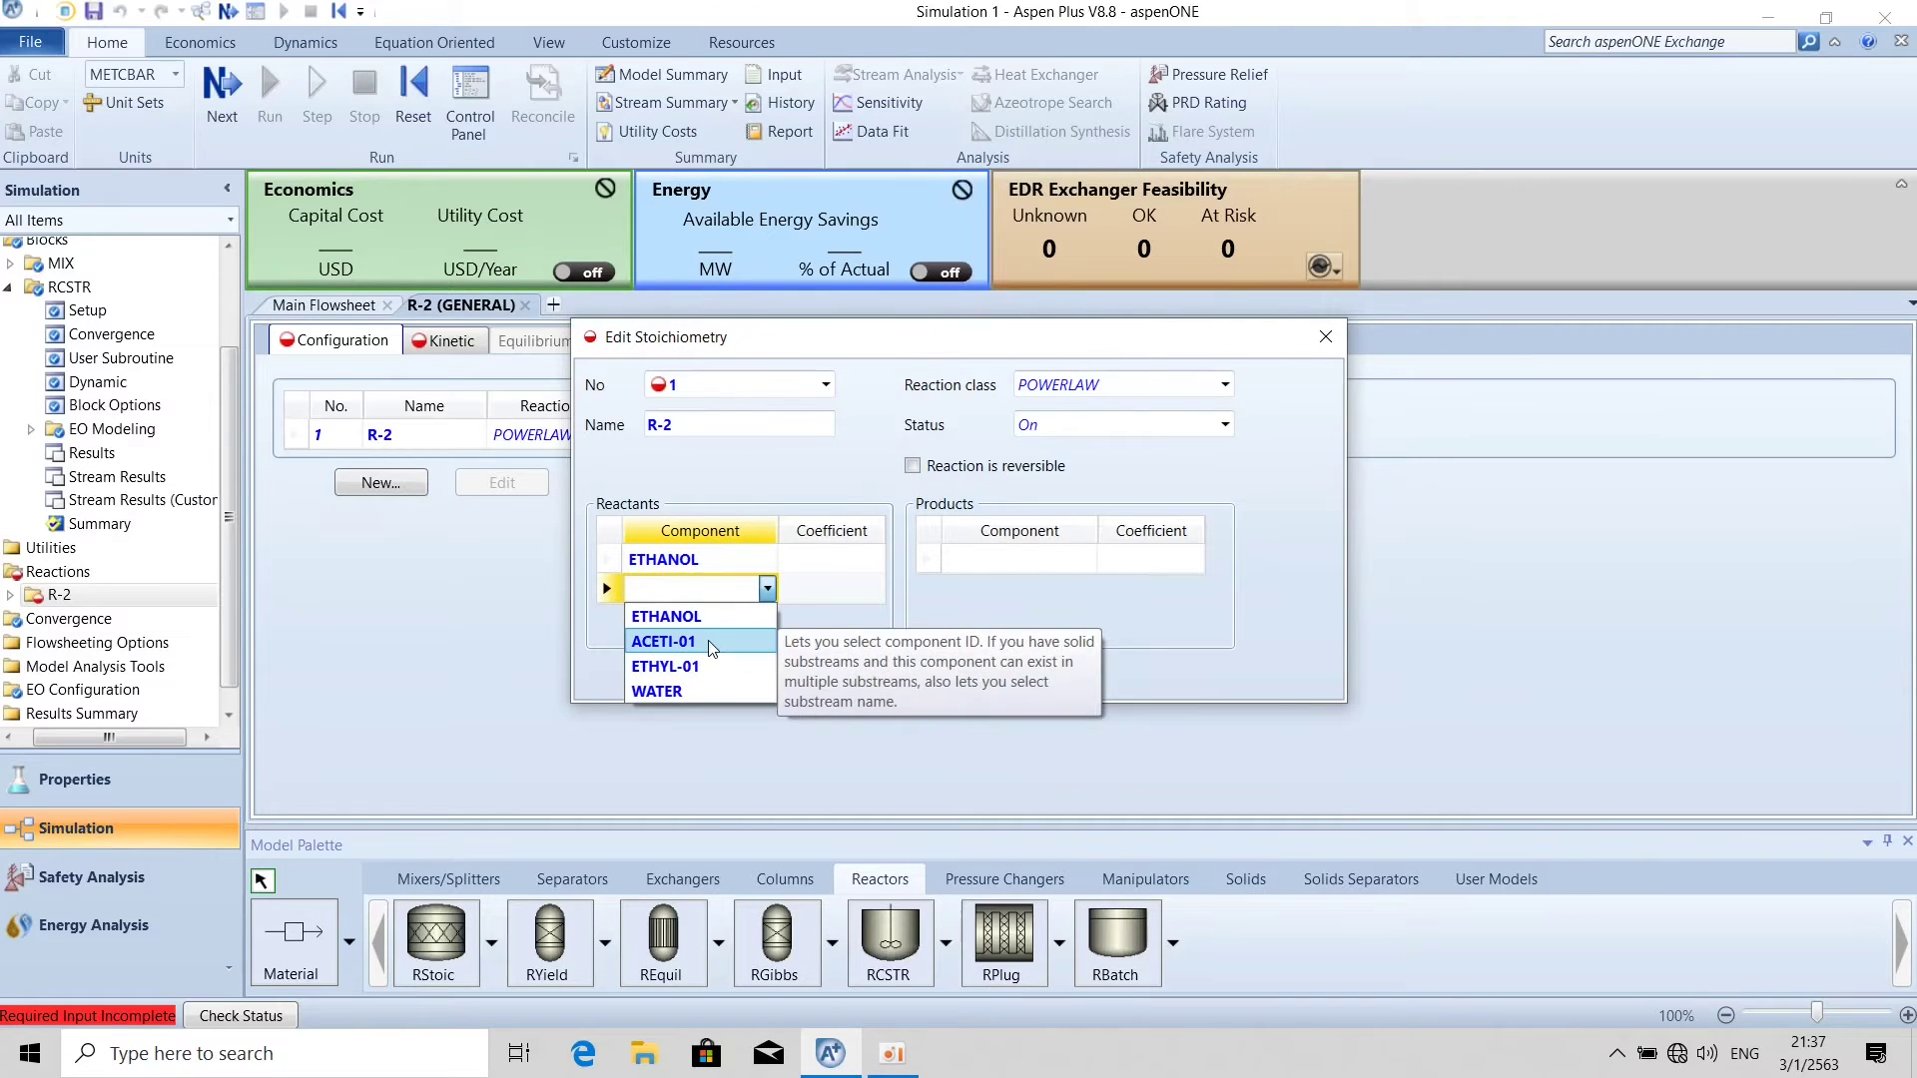
left_click(713, 644)
left_click(828, 563)
type("1")
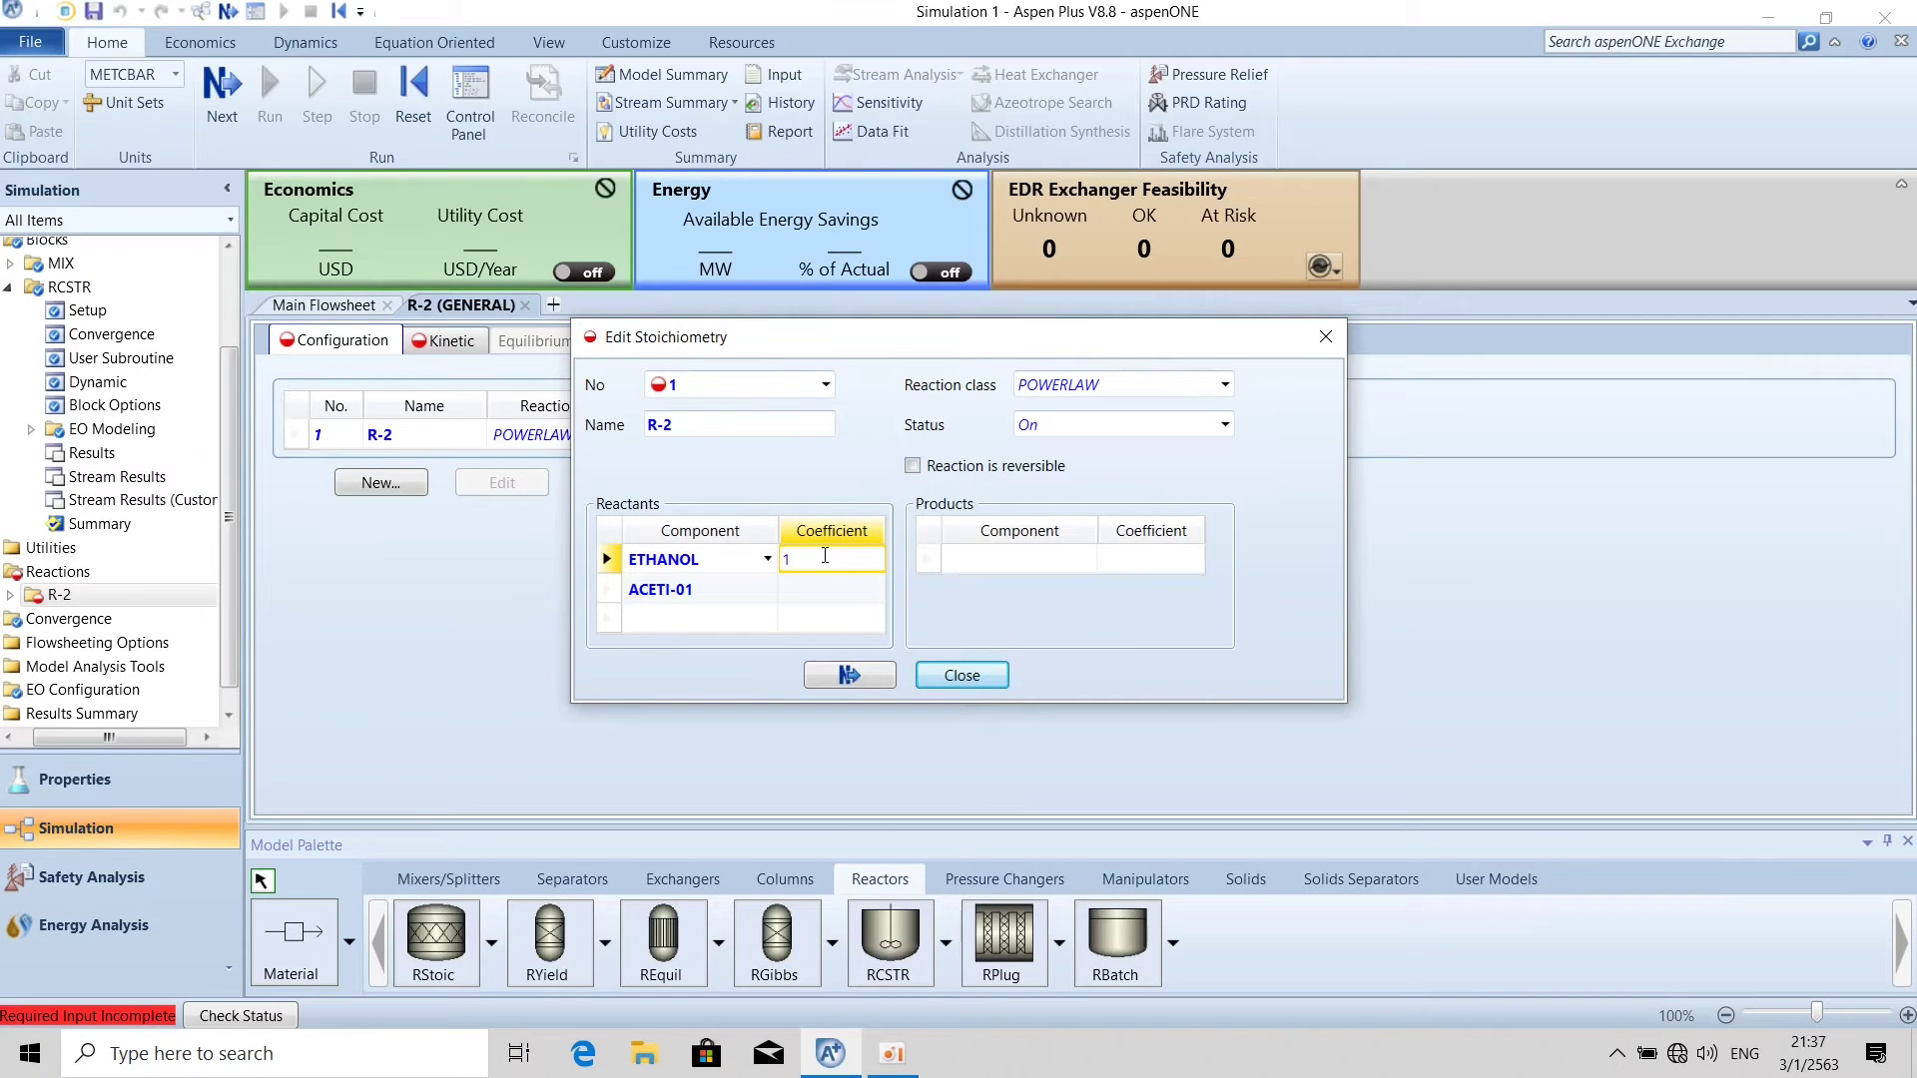
left_click(791, 597)
type("1")
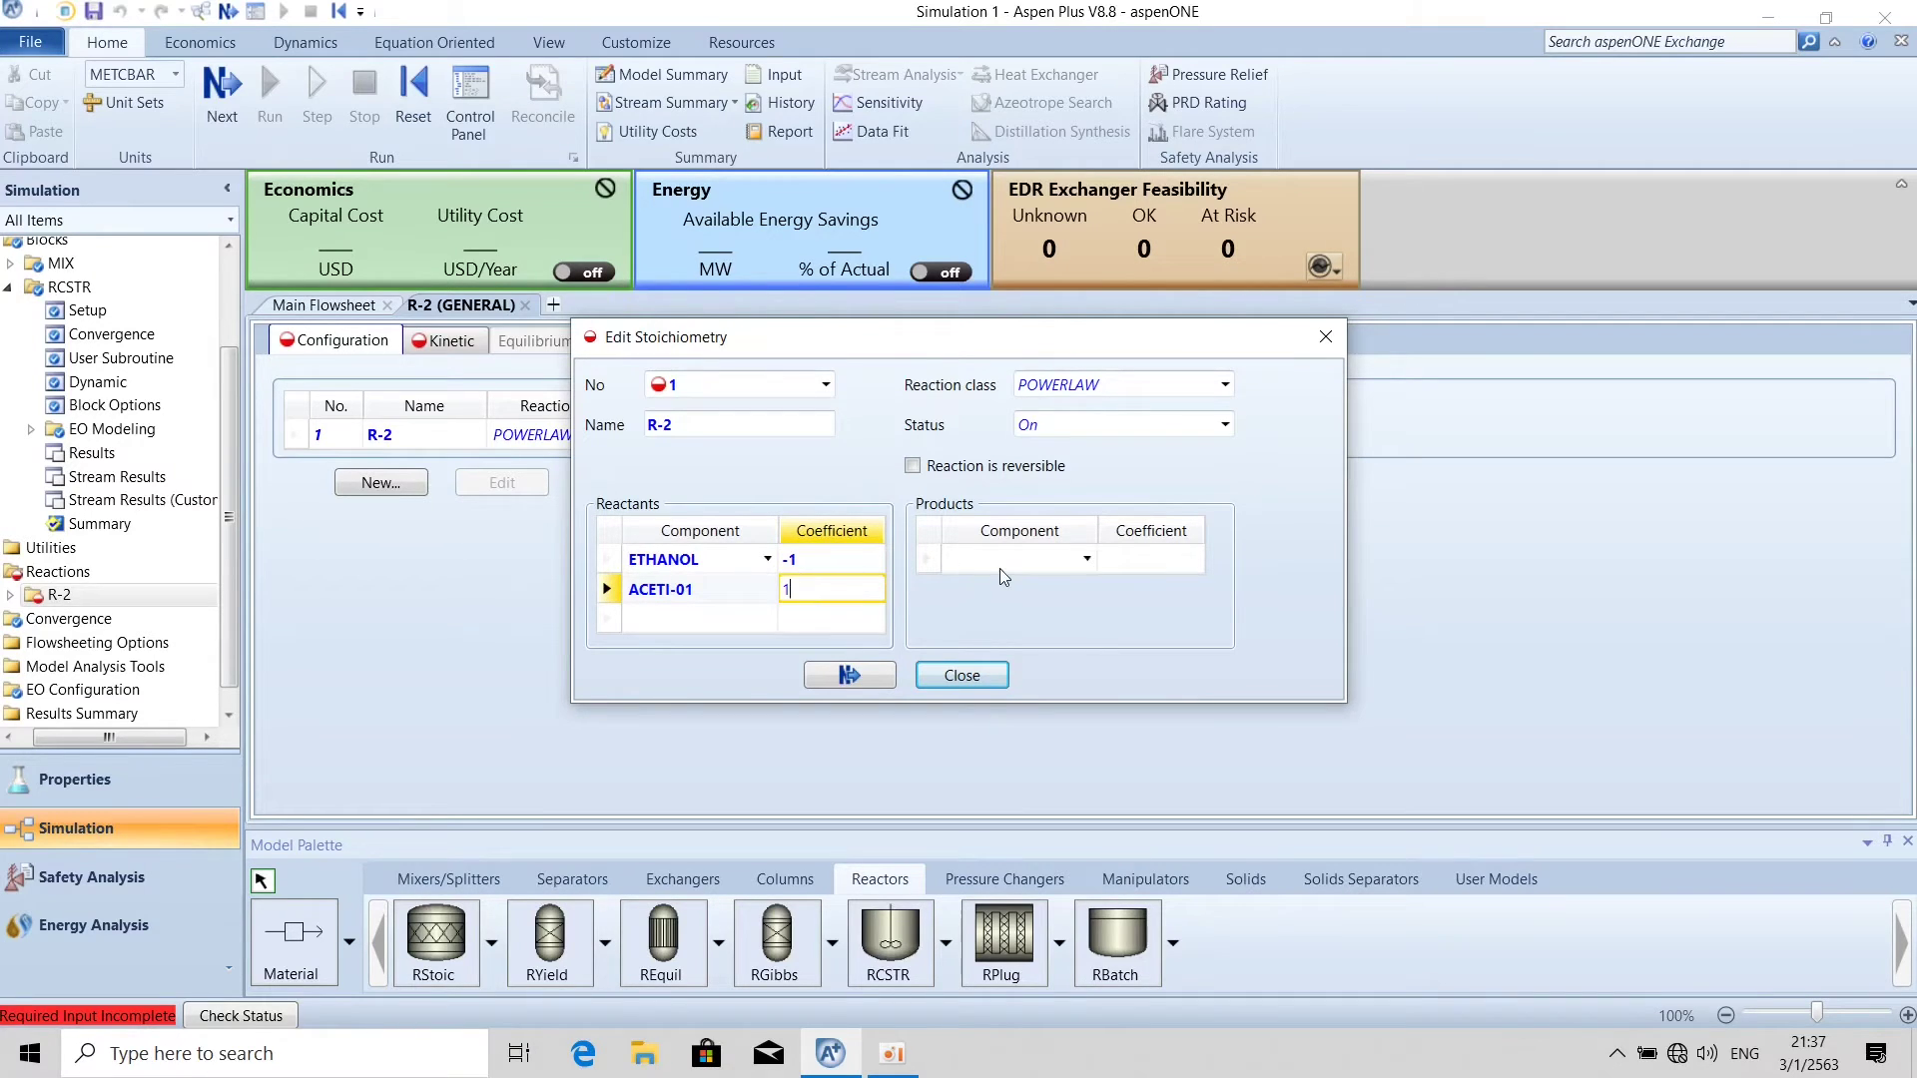
Select ETHYL-01 and WATER as the products of the reaction.
left_click(1085, 559)
left_click(1034, 606)
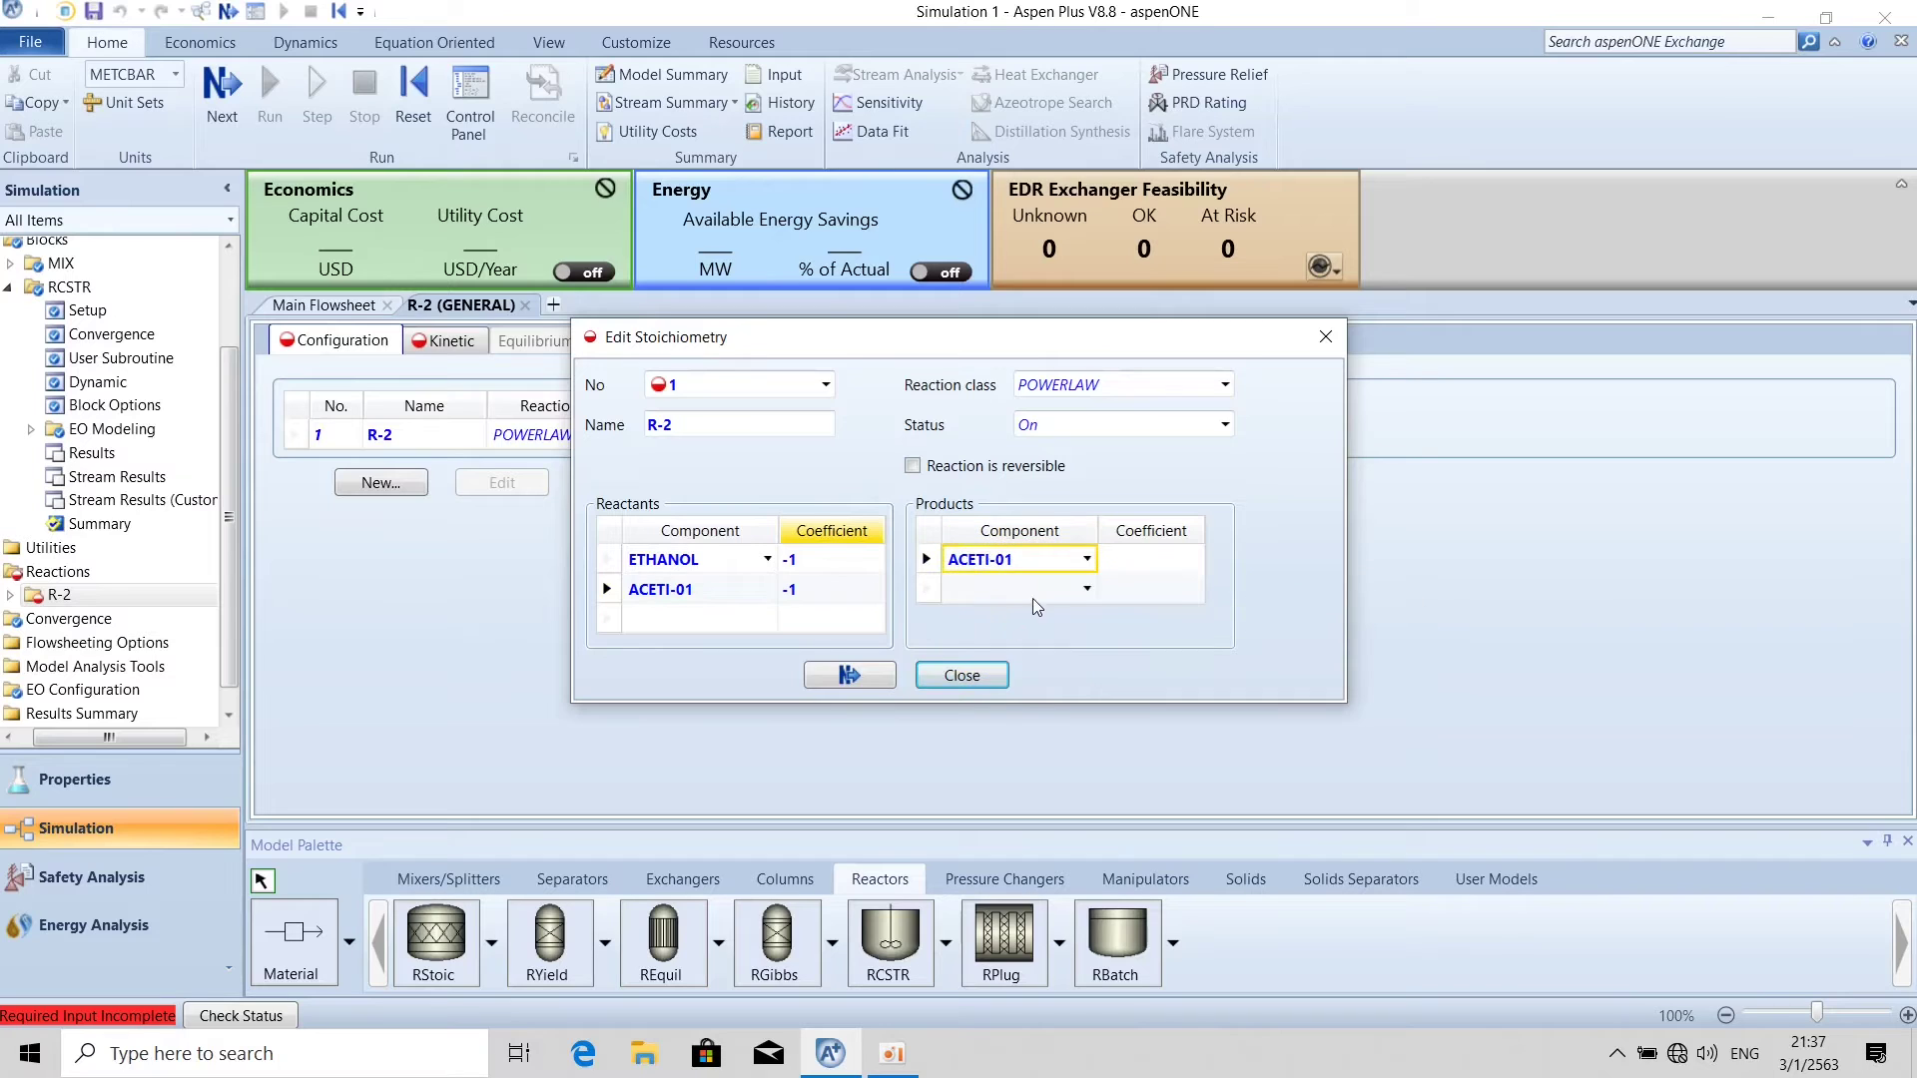
left_click(1085, 559)
left_click(1008, 630)
left_click(1086, 589)
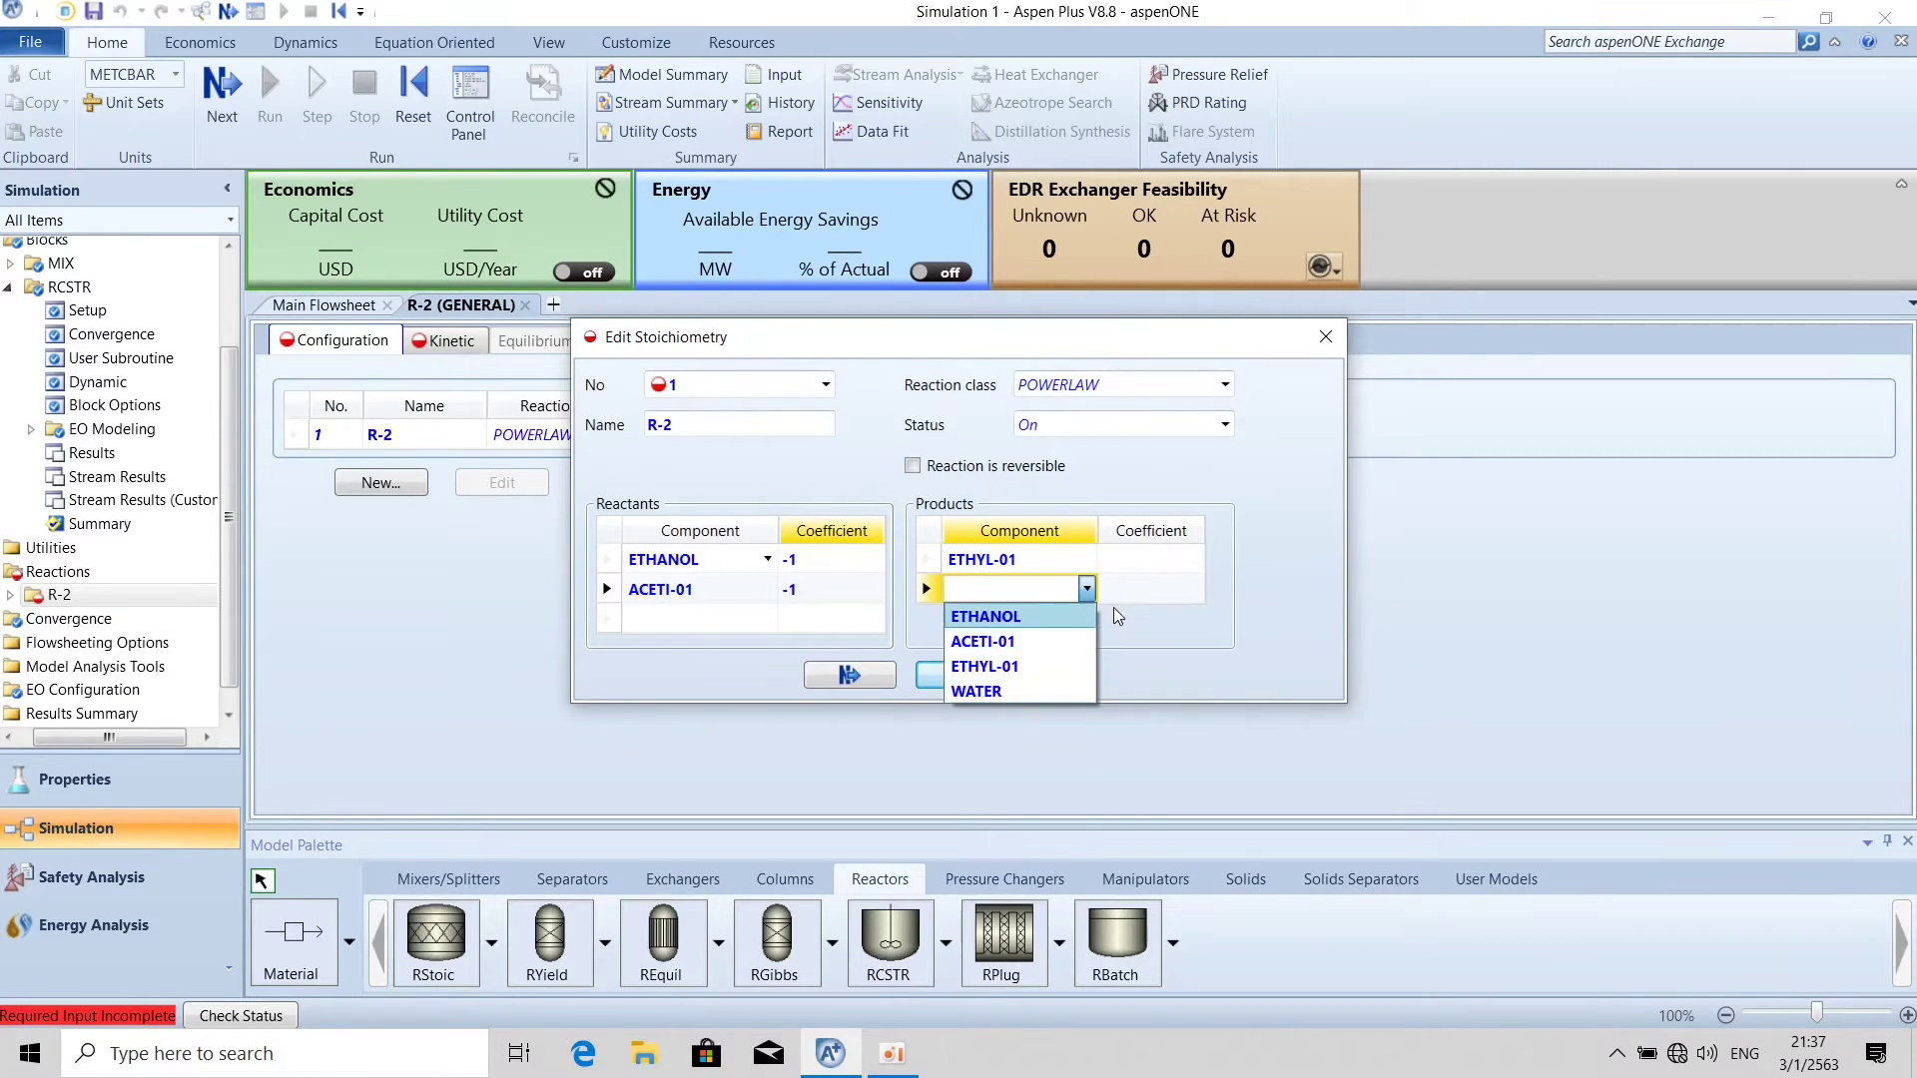
left_click(1021, 691)
Set the coefficients of ETHYL-01 and WATER to 1, mark the reaction as reversible, and finish the stoichiometry.
left_click(1128, 564)
type("1")
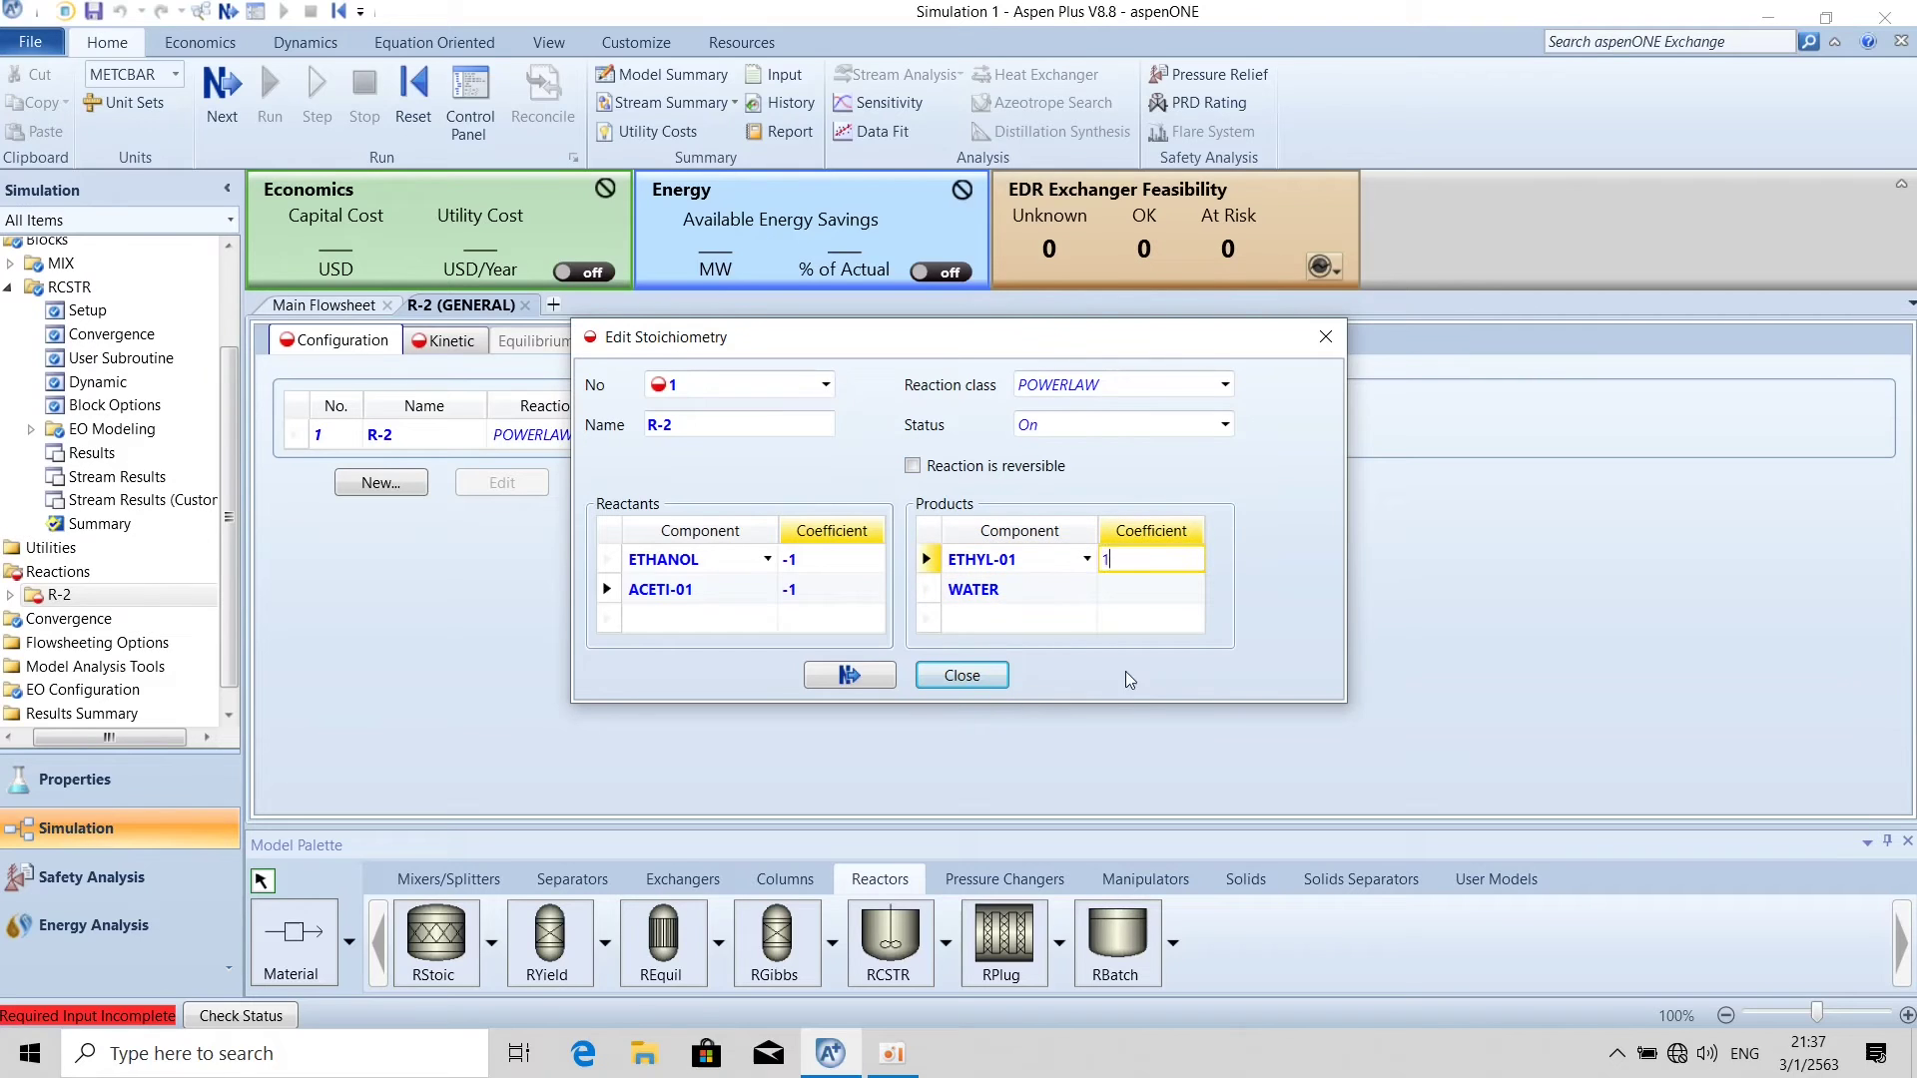
left_click(1134, 592)
type("1")
key("Return")
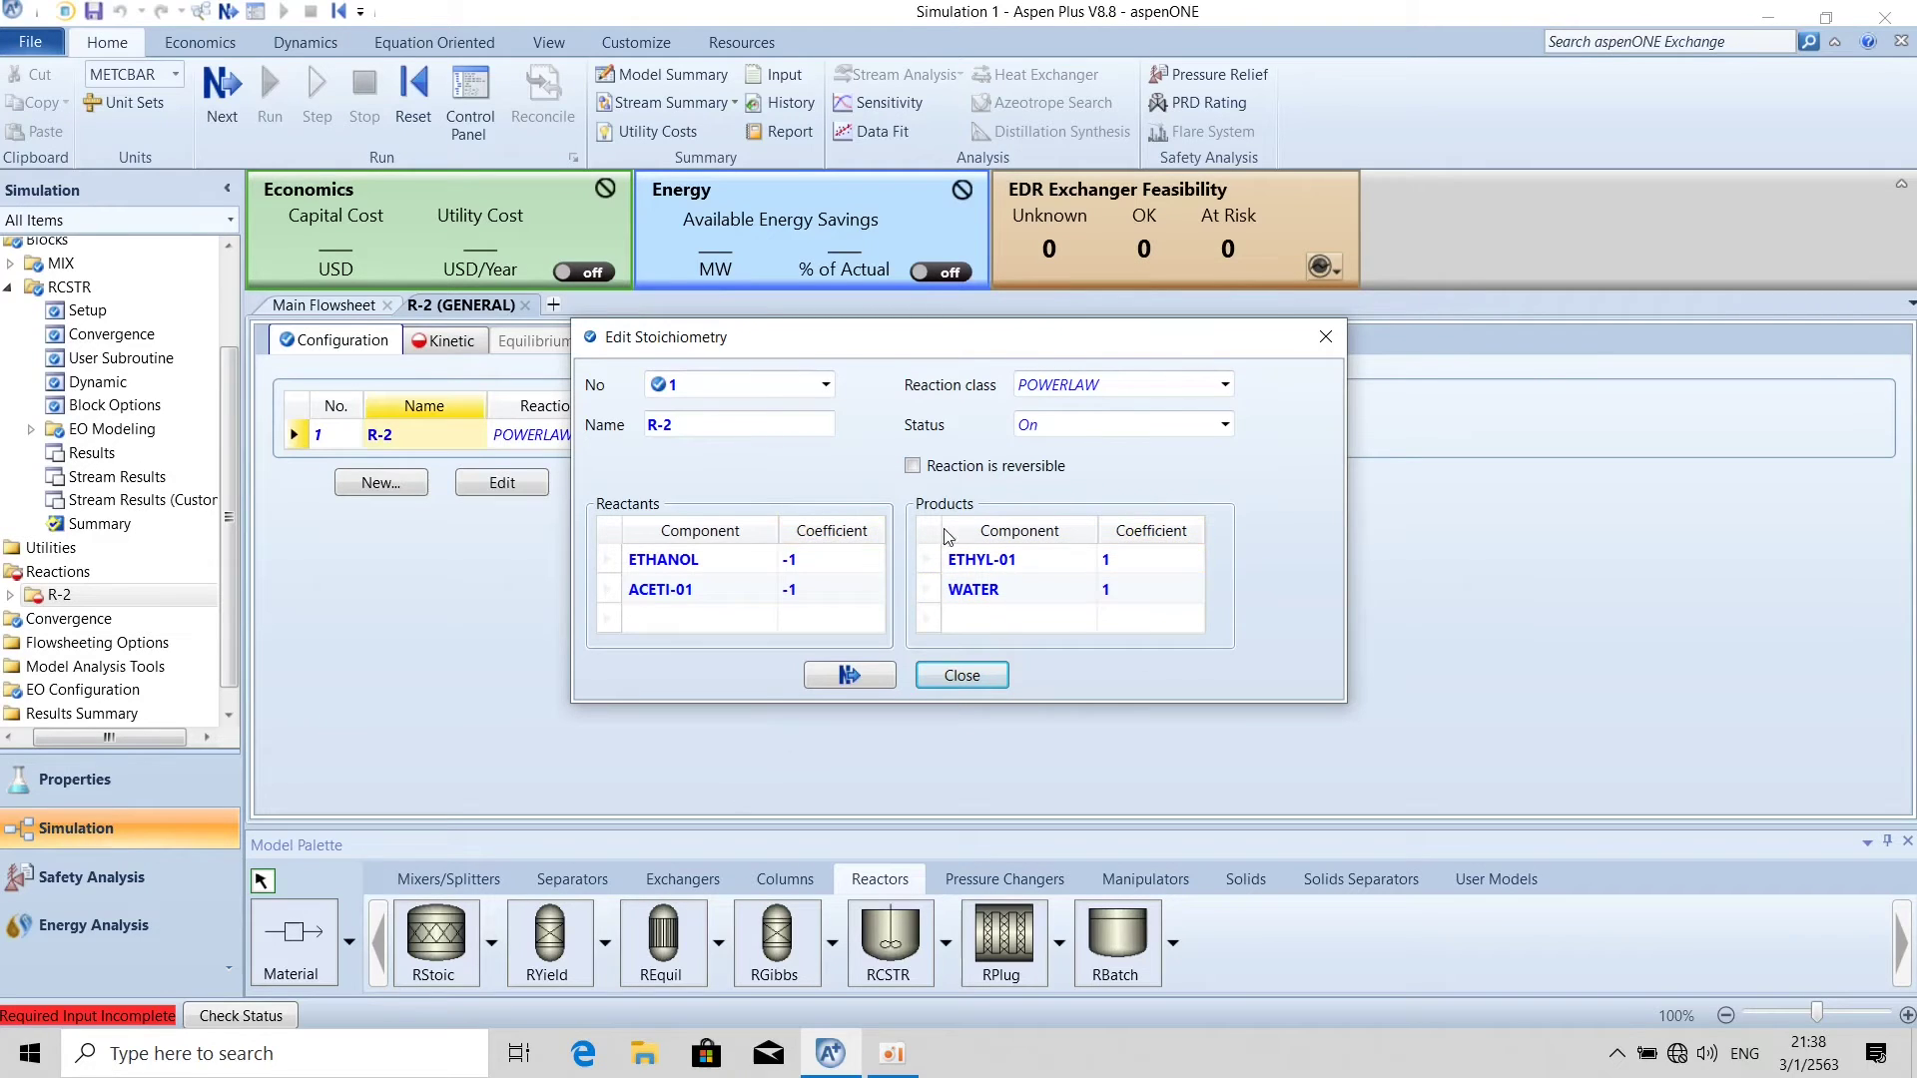
left_click(913, 467)
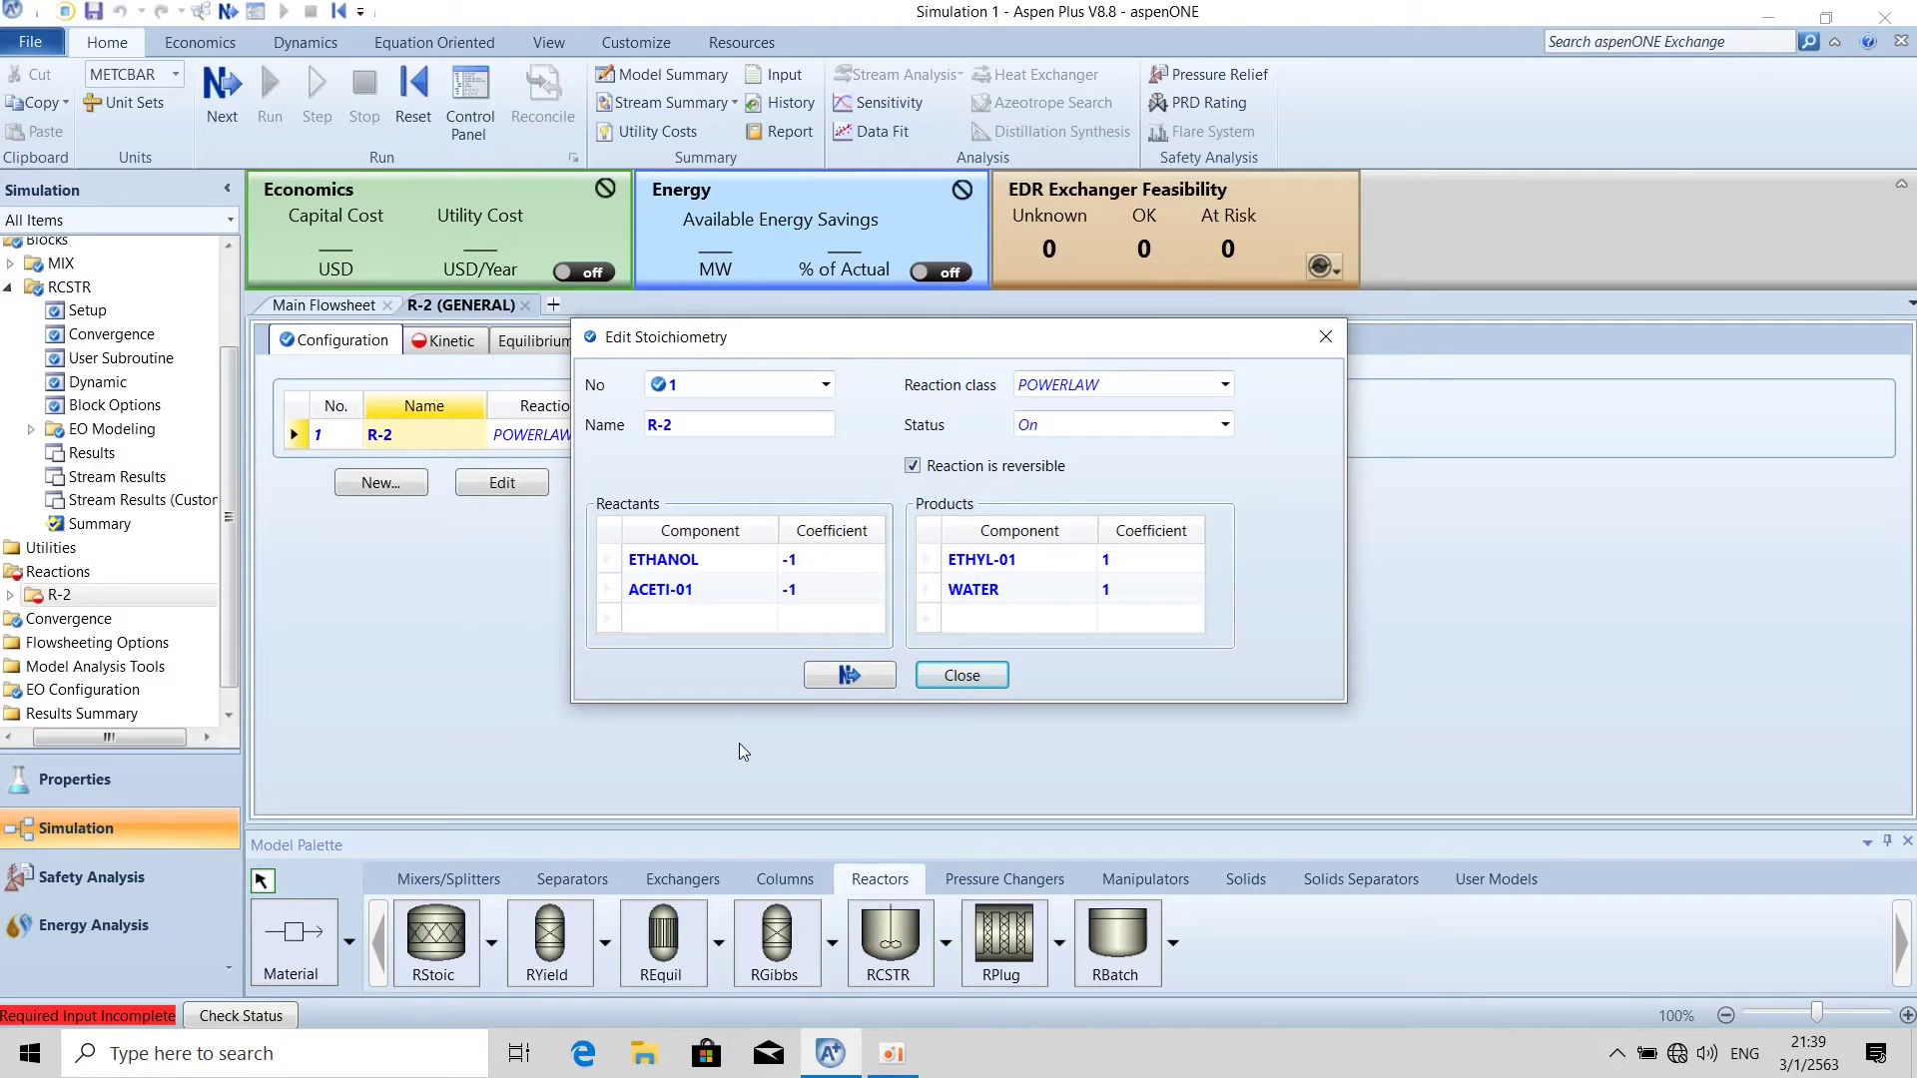
left_click(868, 678)
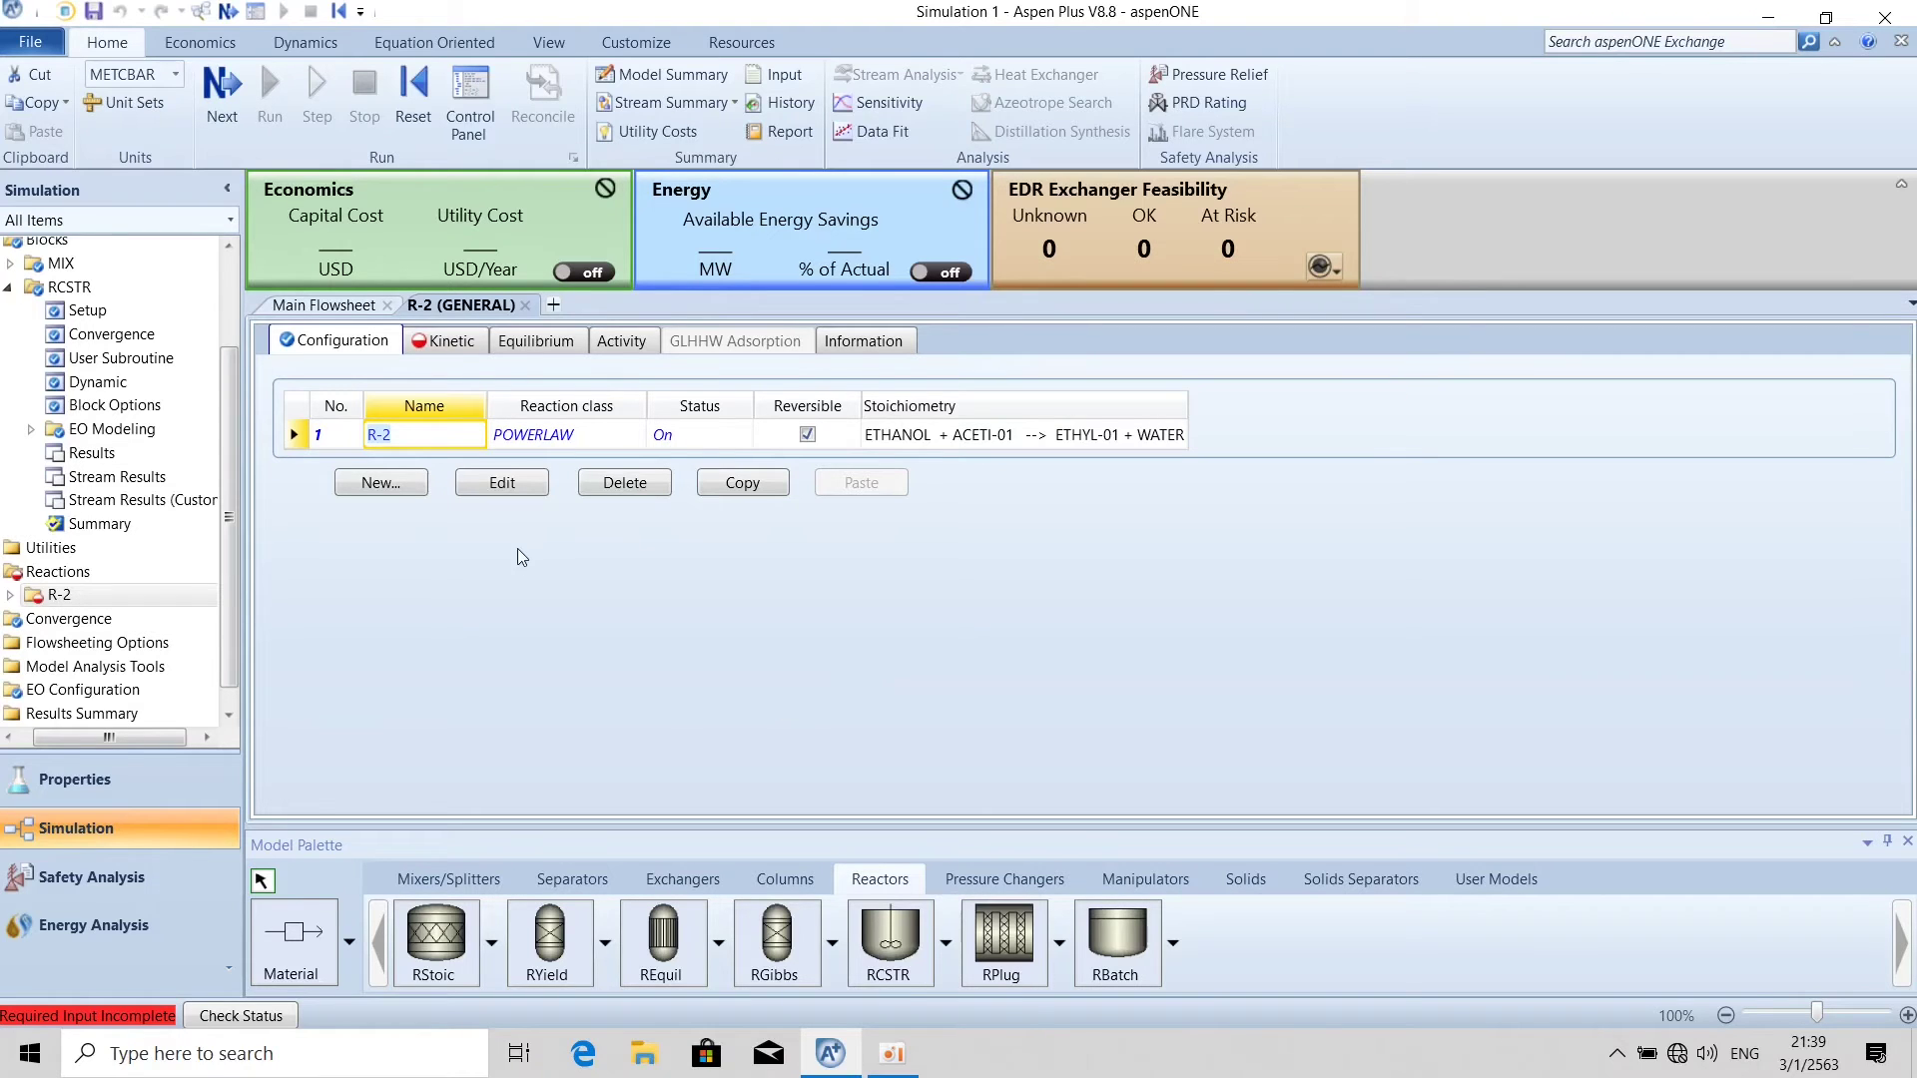
left_click(451, 339)
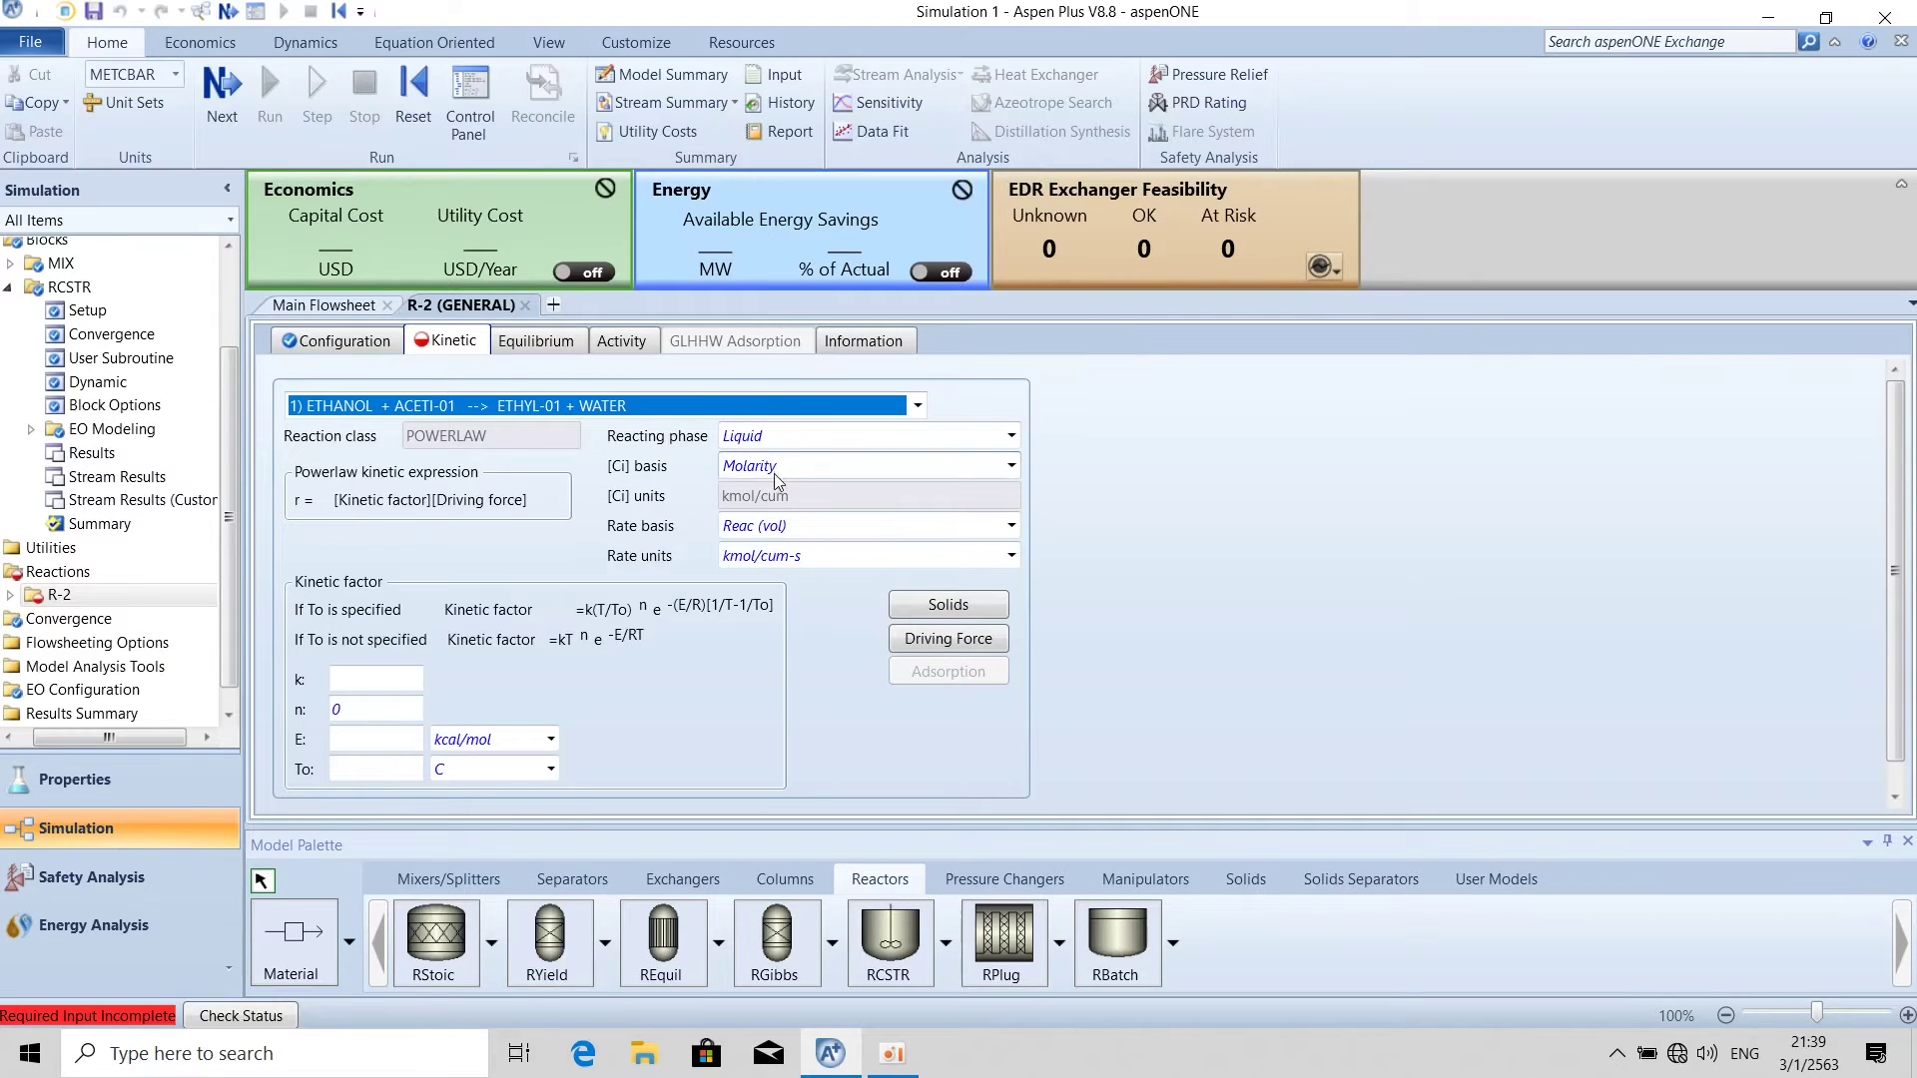
left_click(385, 678)
type("12")
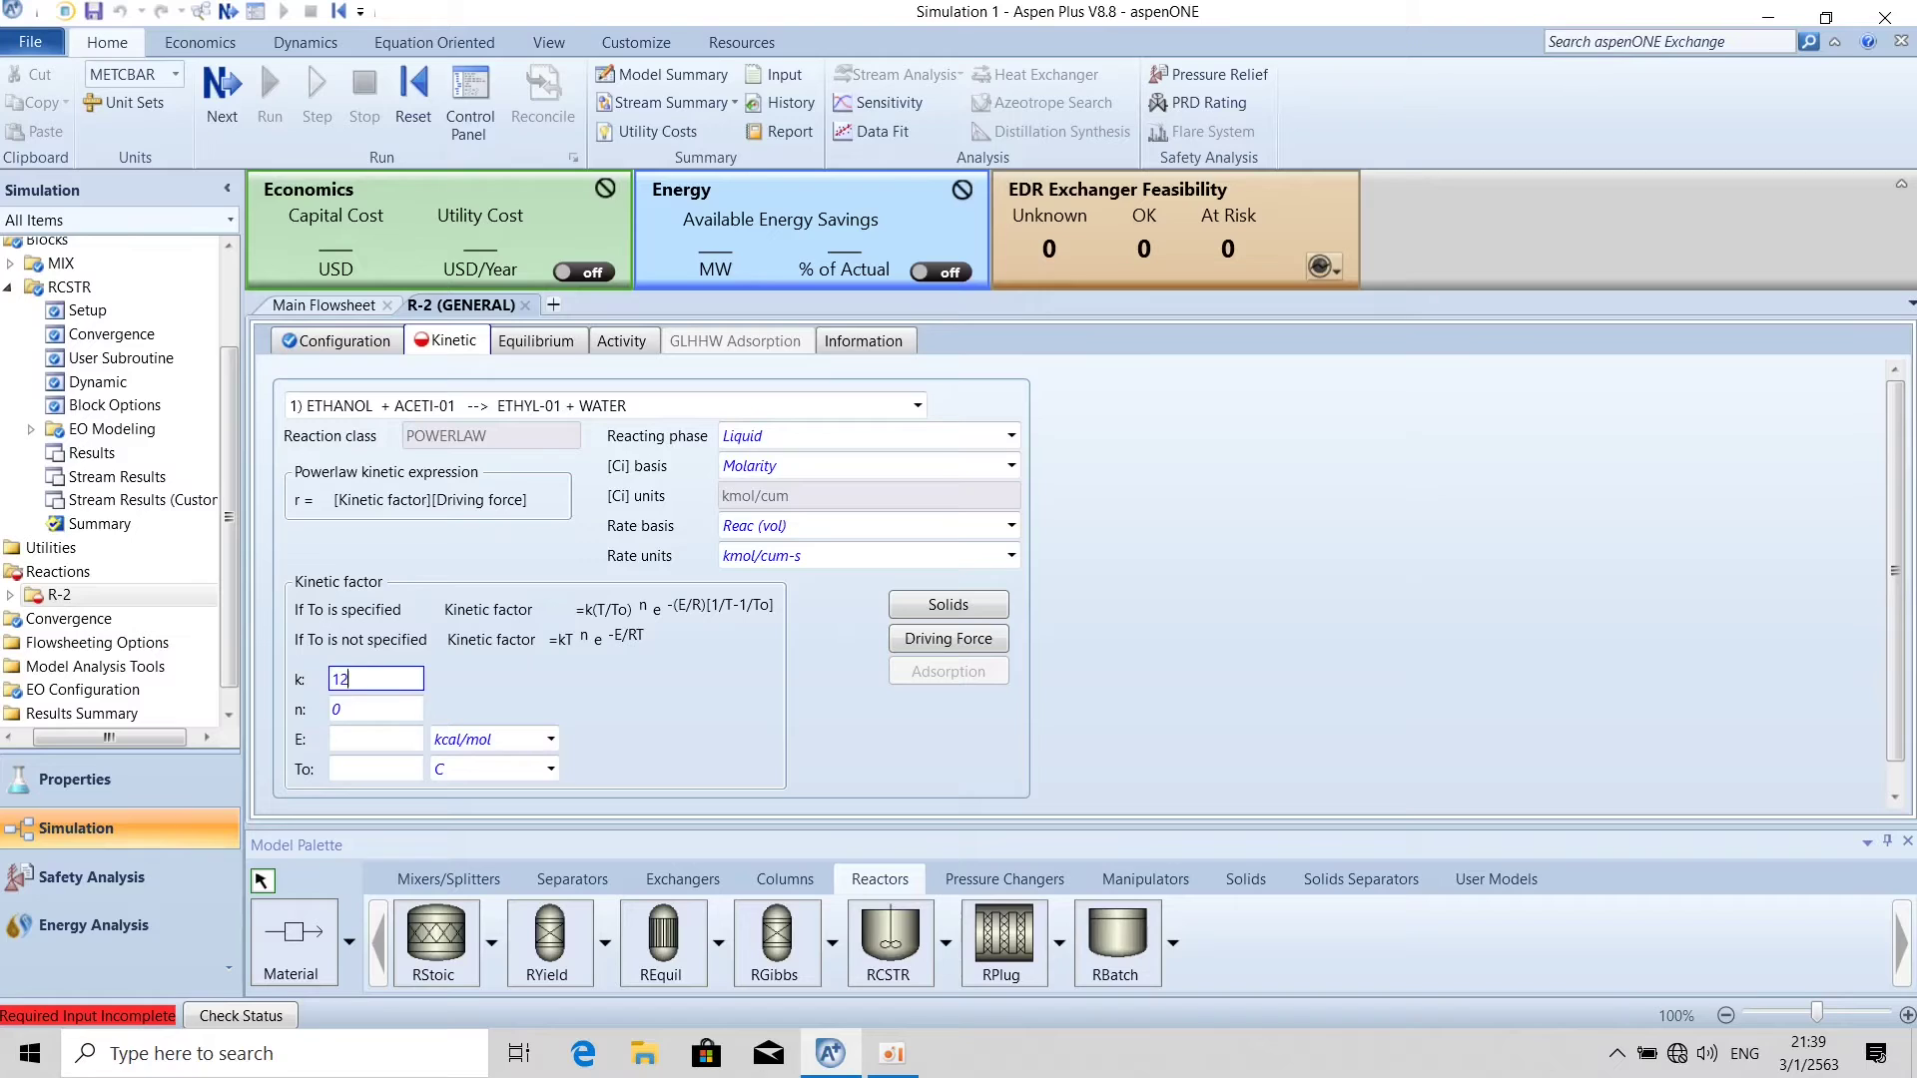
type("06000000")
left_click(480, 684)
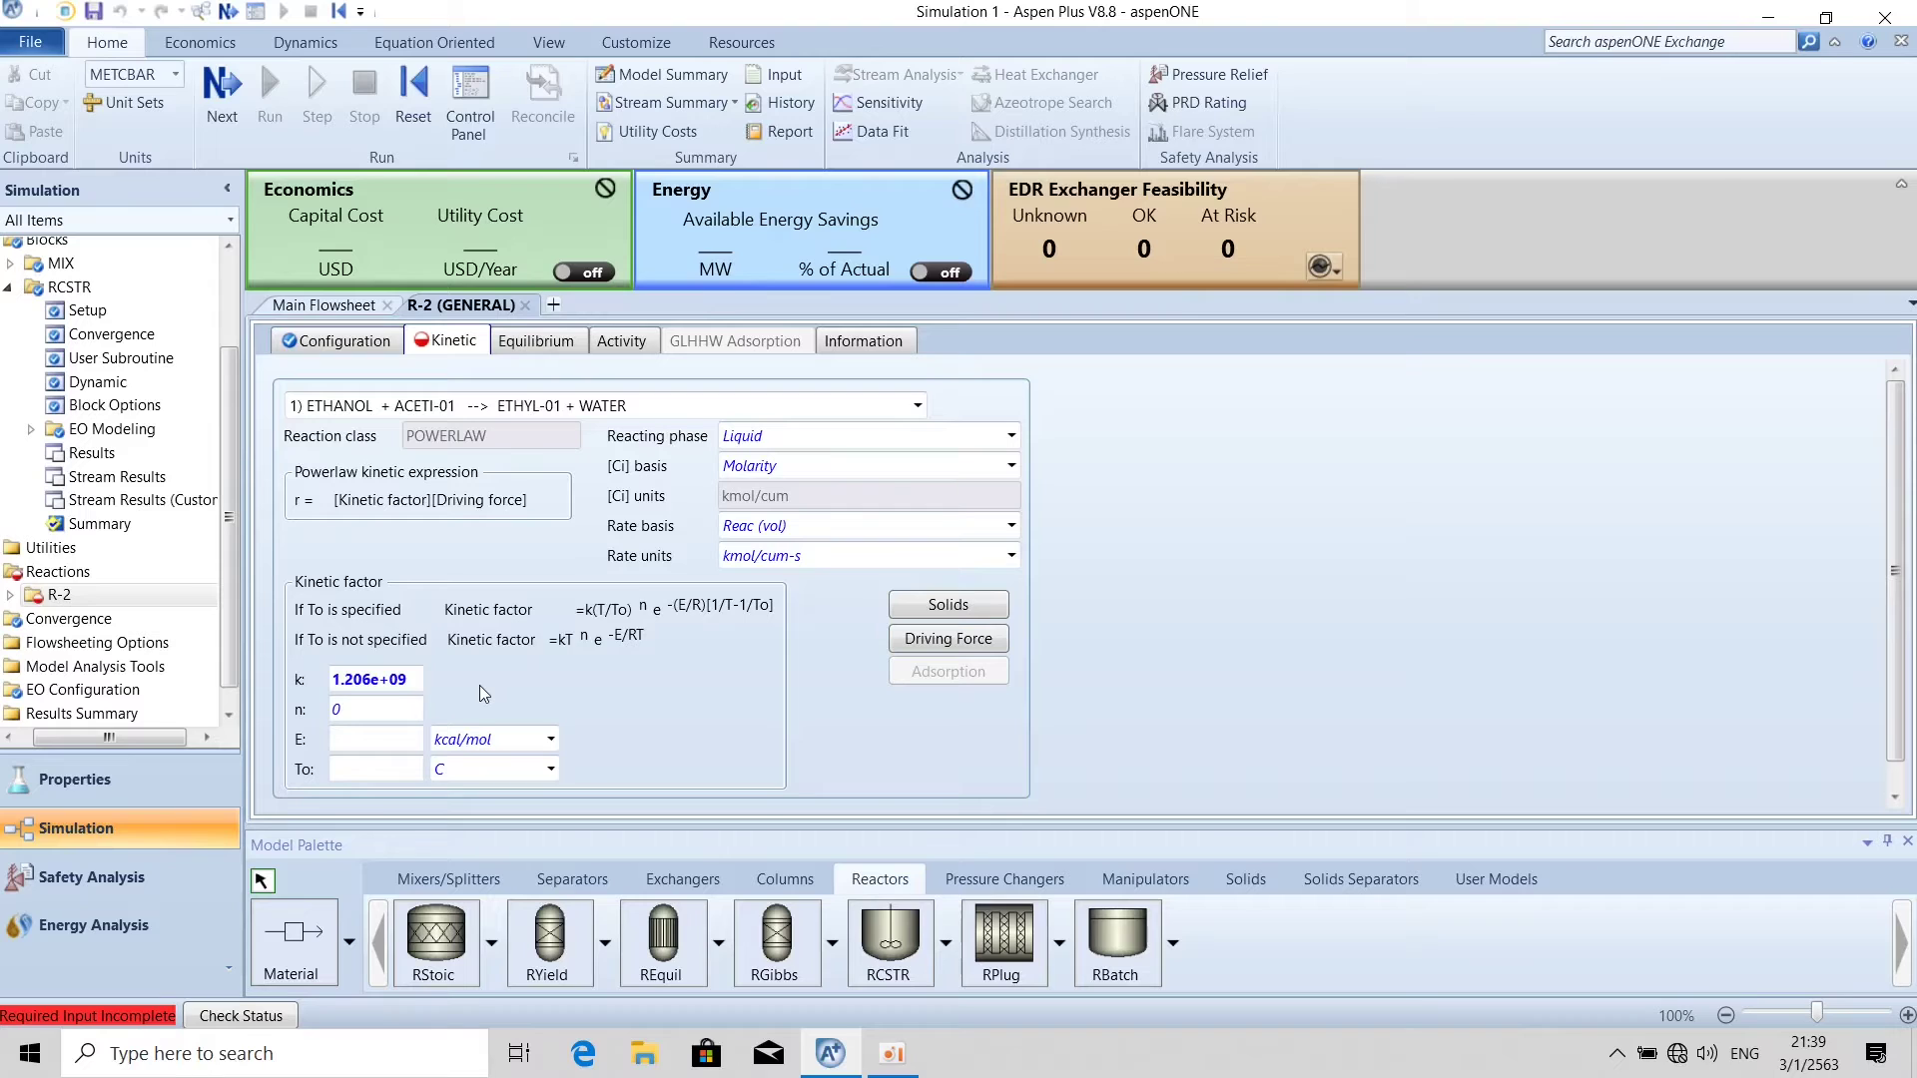
Replace the reaction's rate constant k with 1206000.
left_click(407, 683)
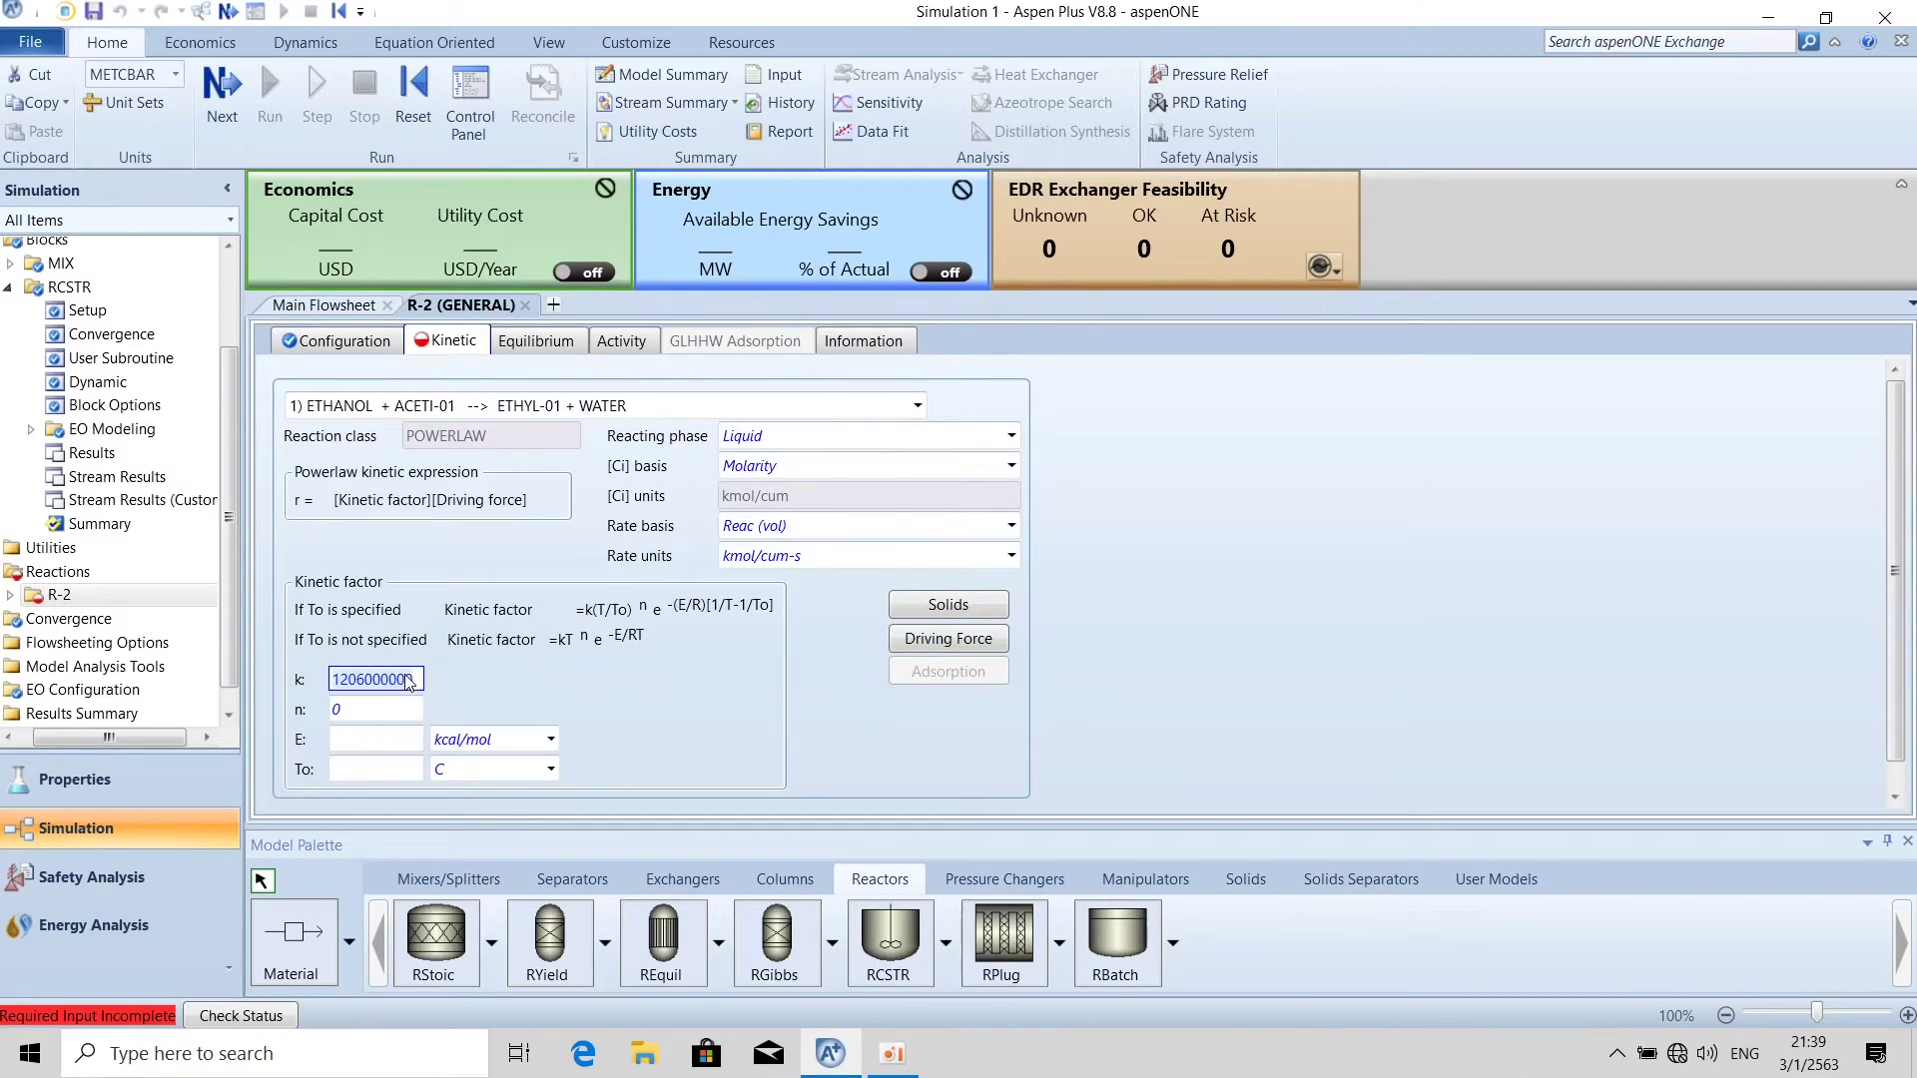
key("BackSpace")
type("1")
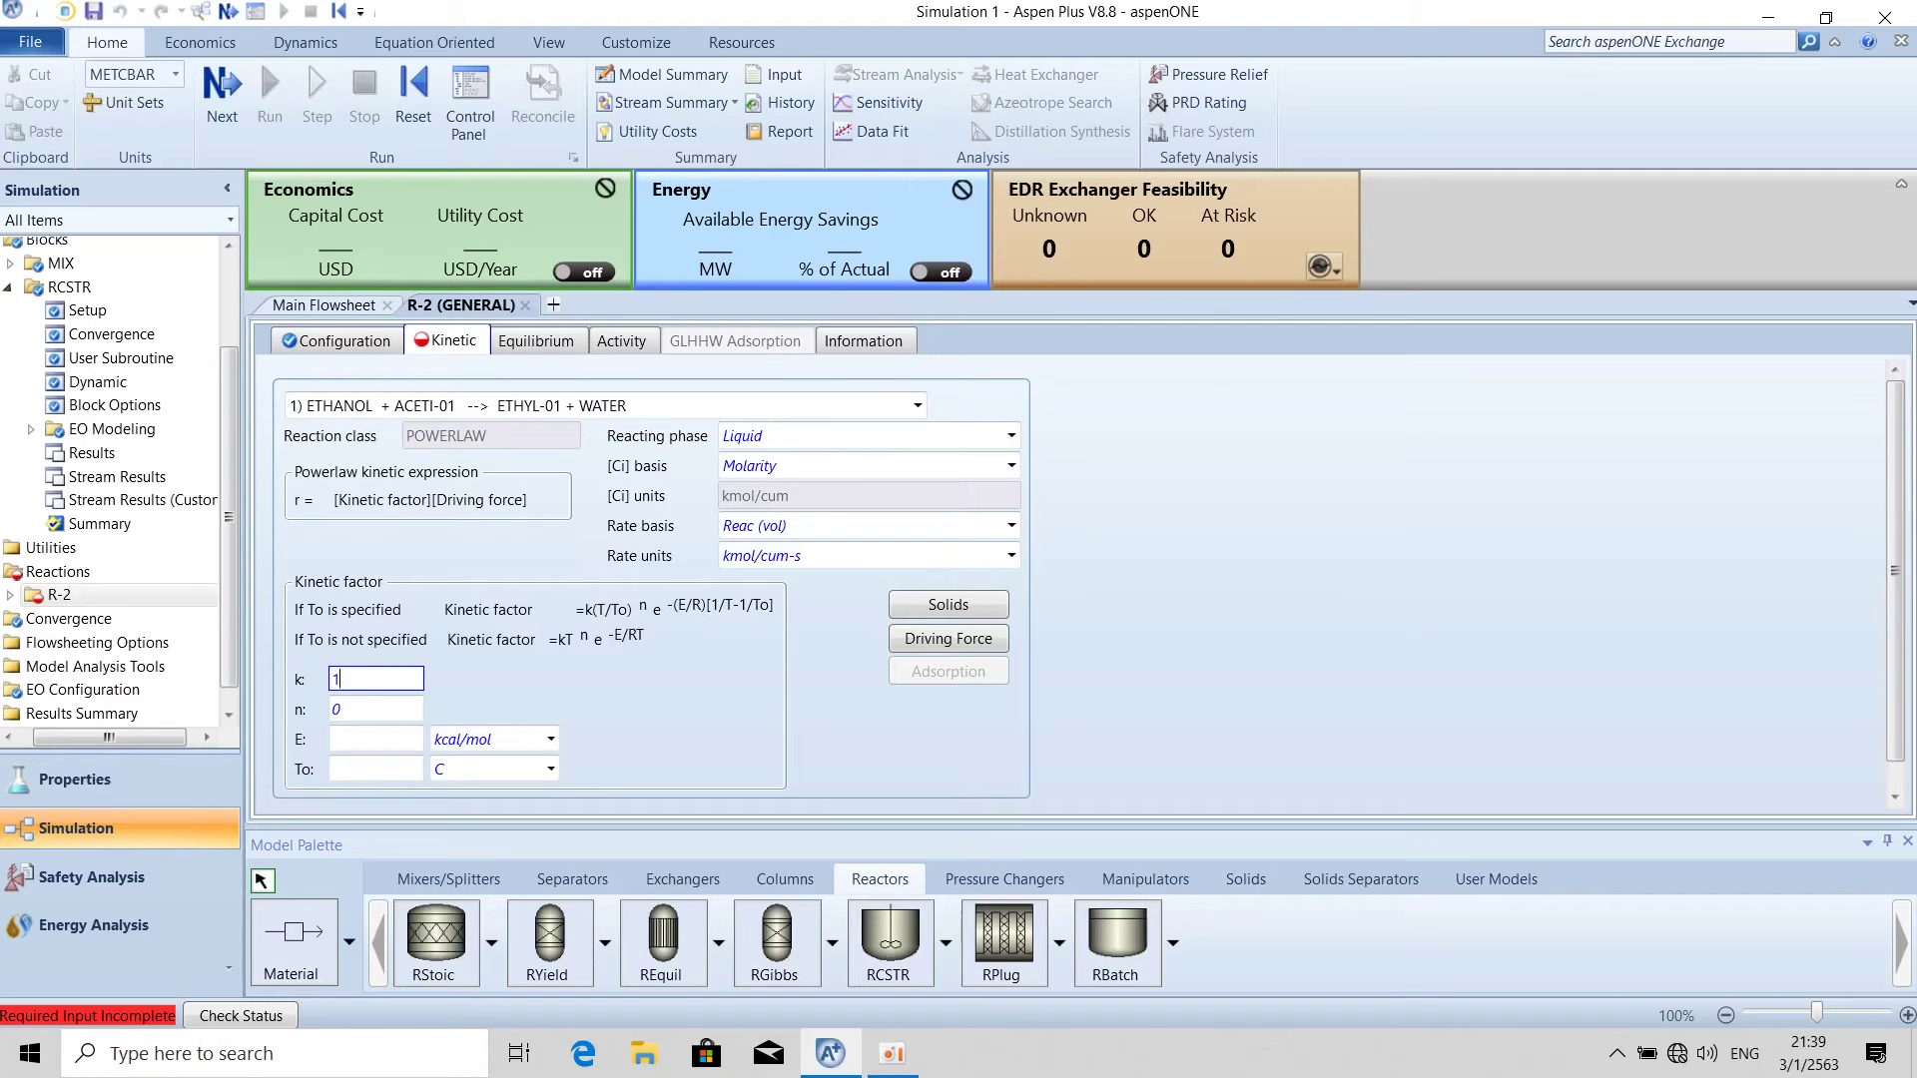
type("206000")
left_click(483, 689)
Set the reaction's activation energy E to 54.24 with kJ/kmol as its unit.
left_click(356, 744)
type("54.24")
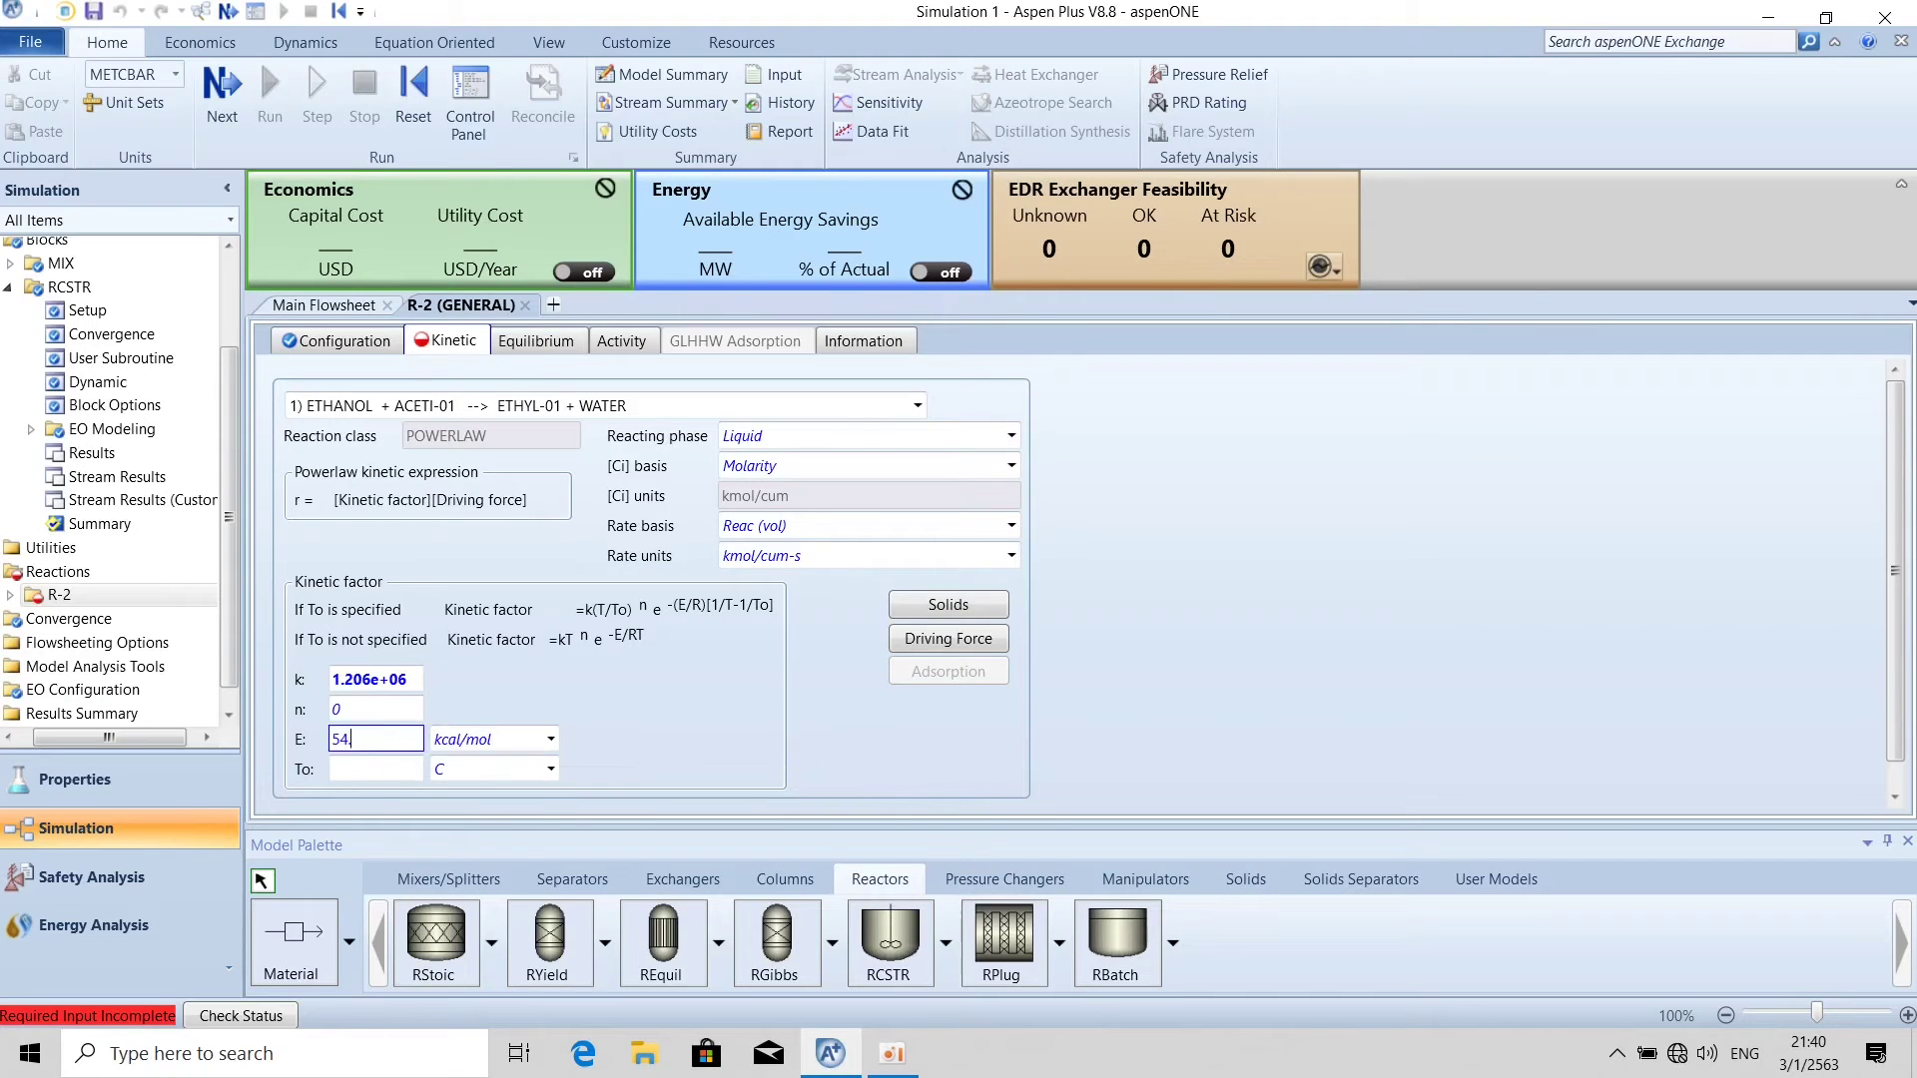
left_click(549, 741)
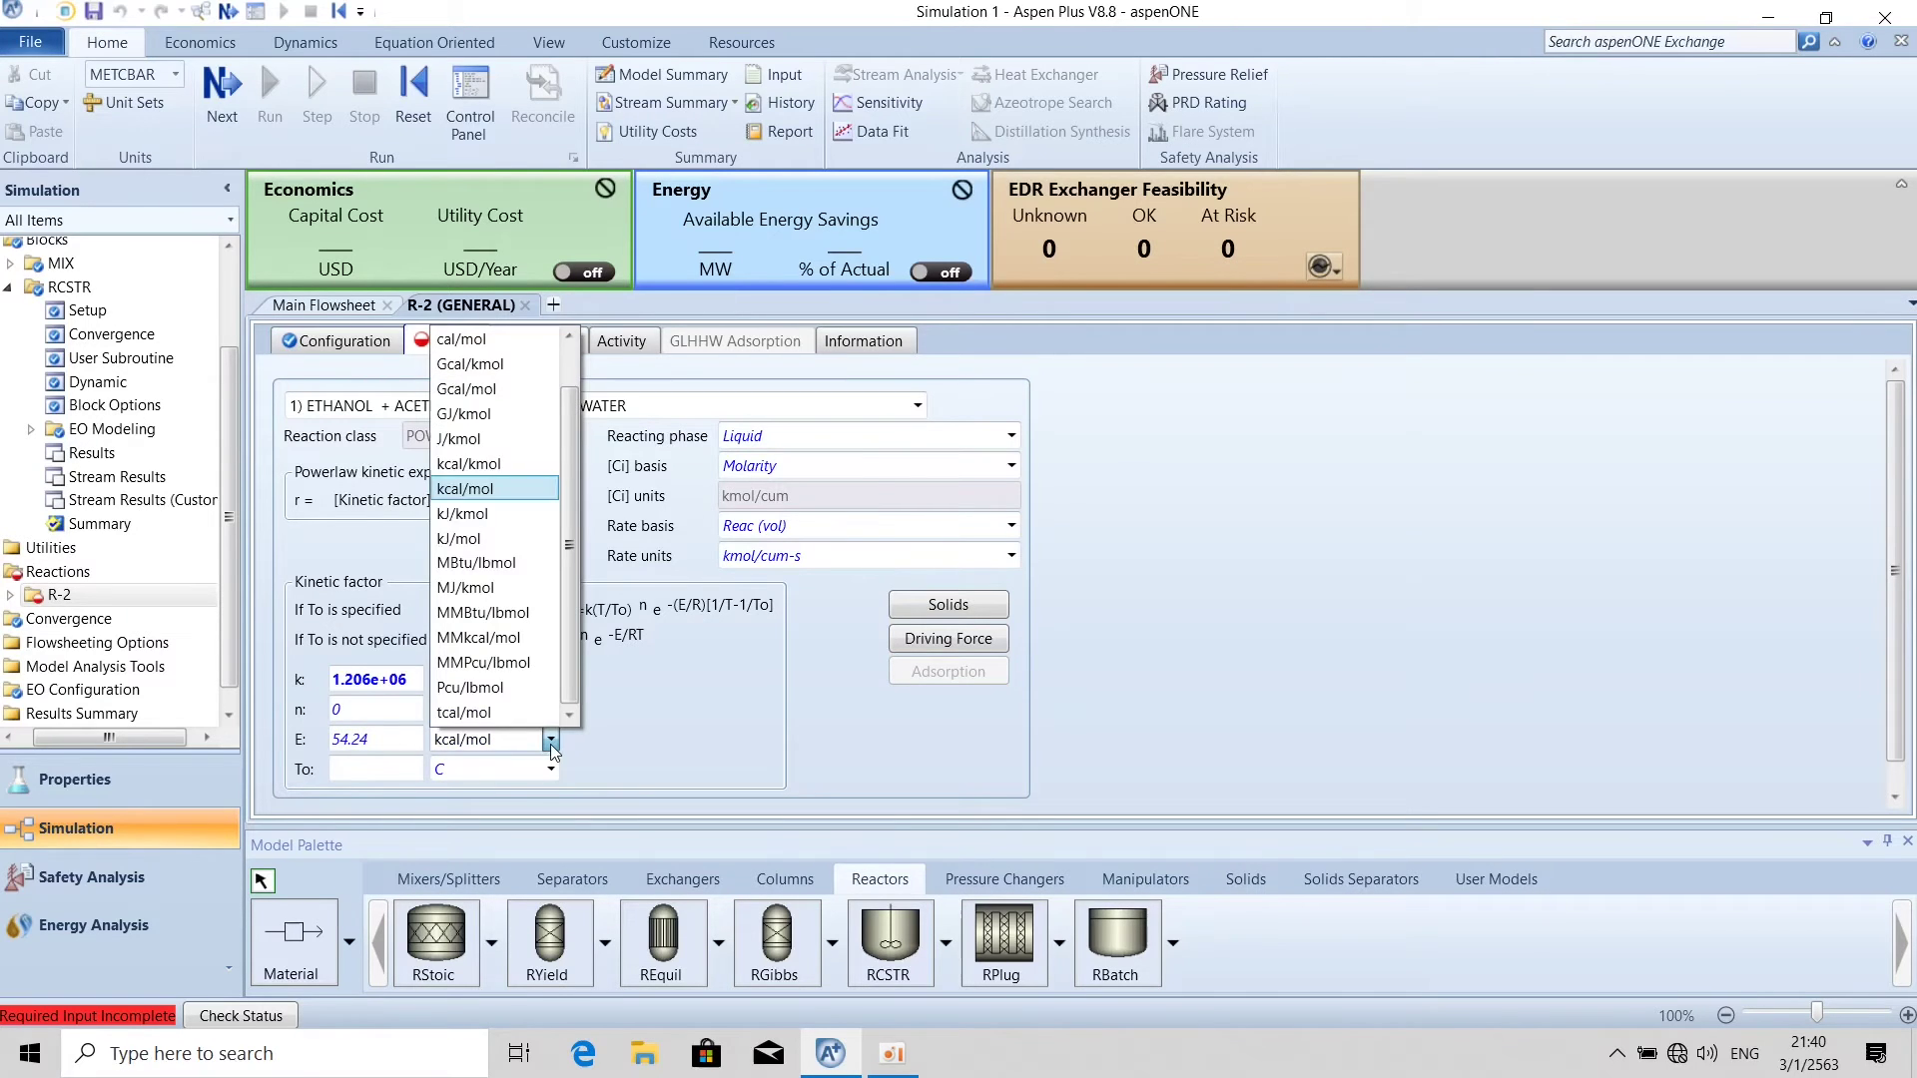
left_click(469, 528)
left_click(494, 689)
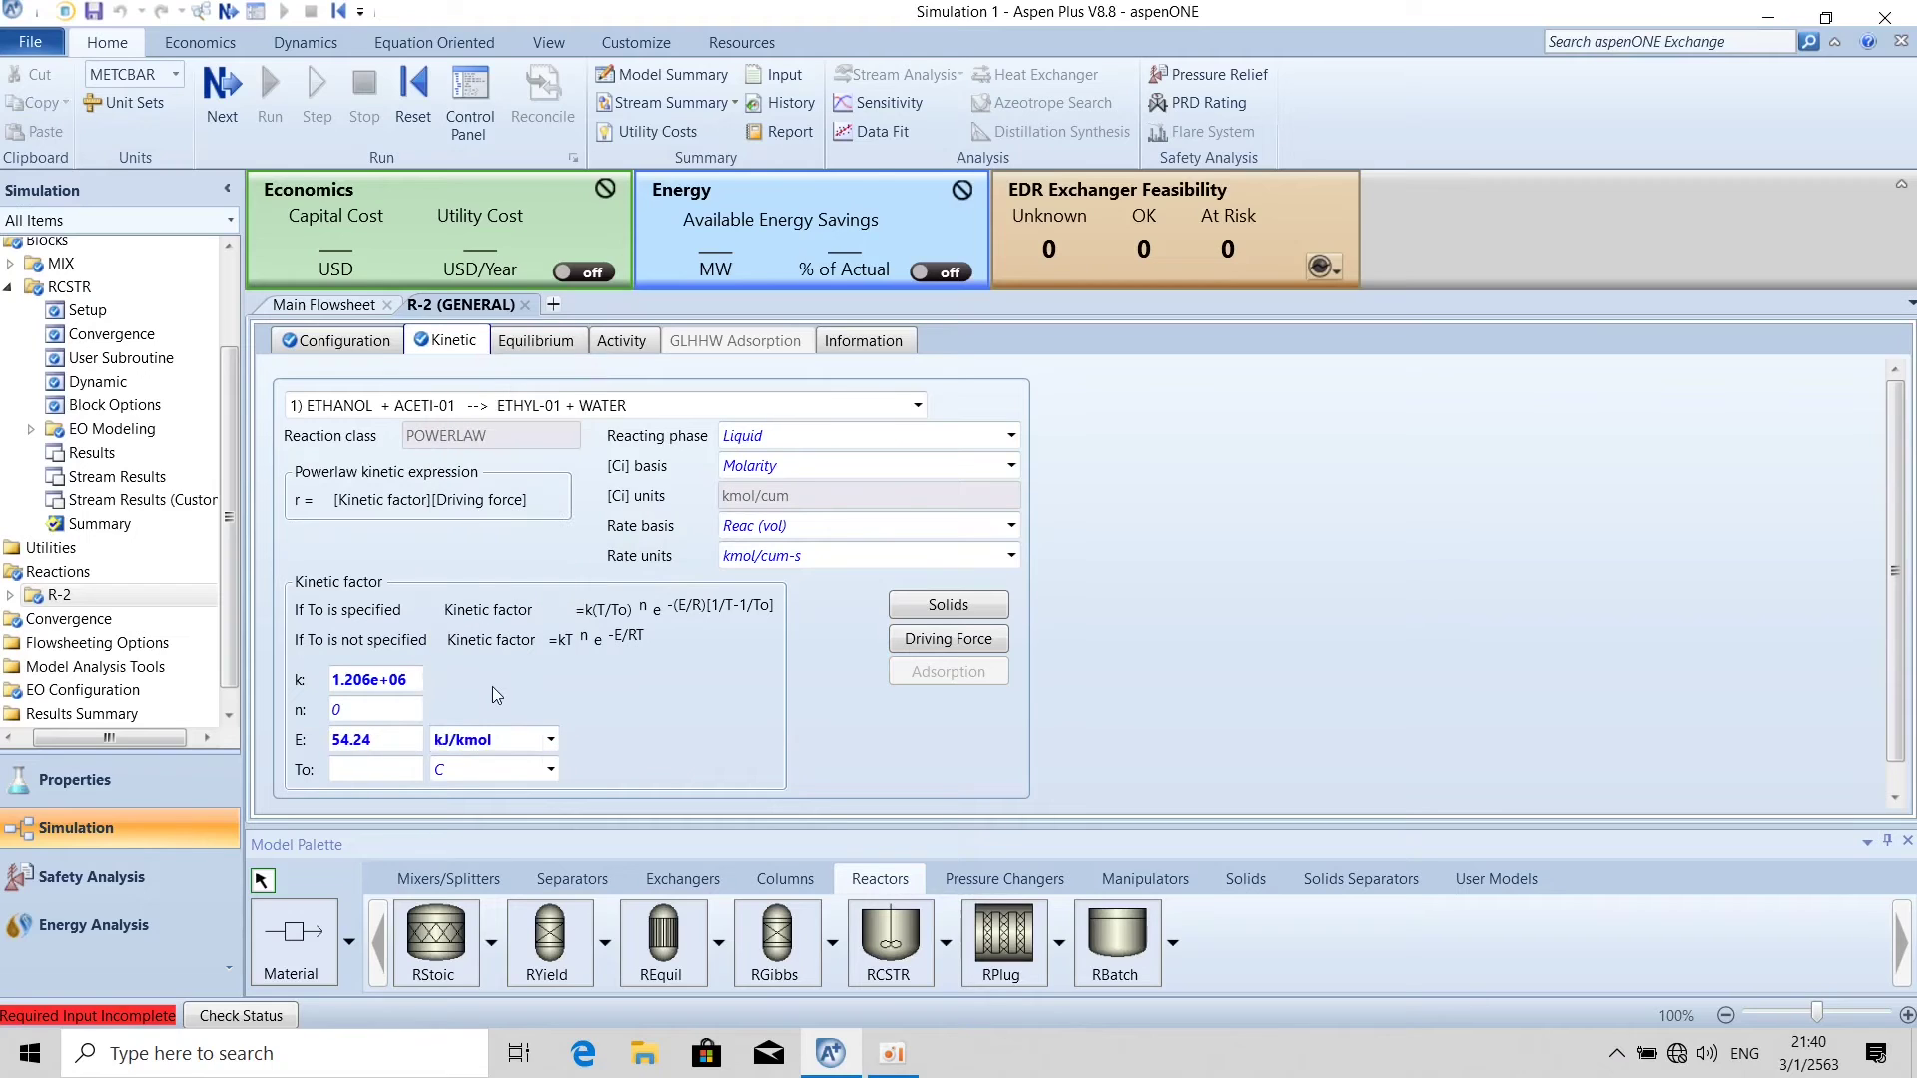
Have the reaction's equilibrium constant computed from the built-in Keq expression, with Molarity as the Keq basis.
left_click(538, 341)
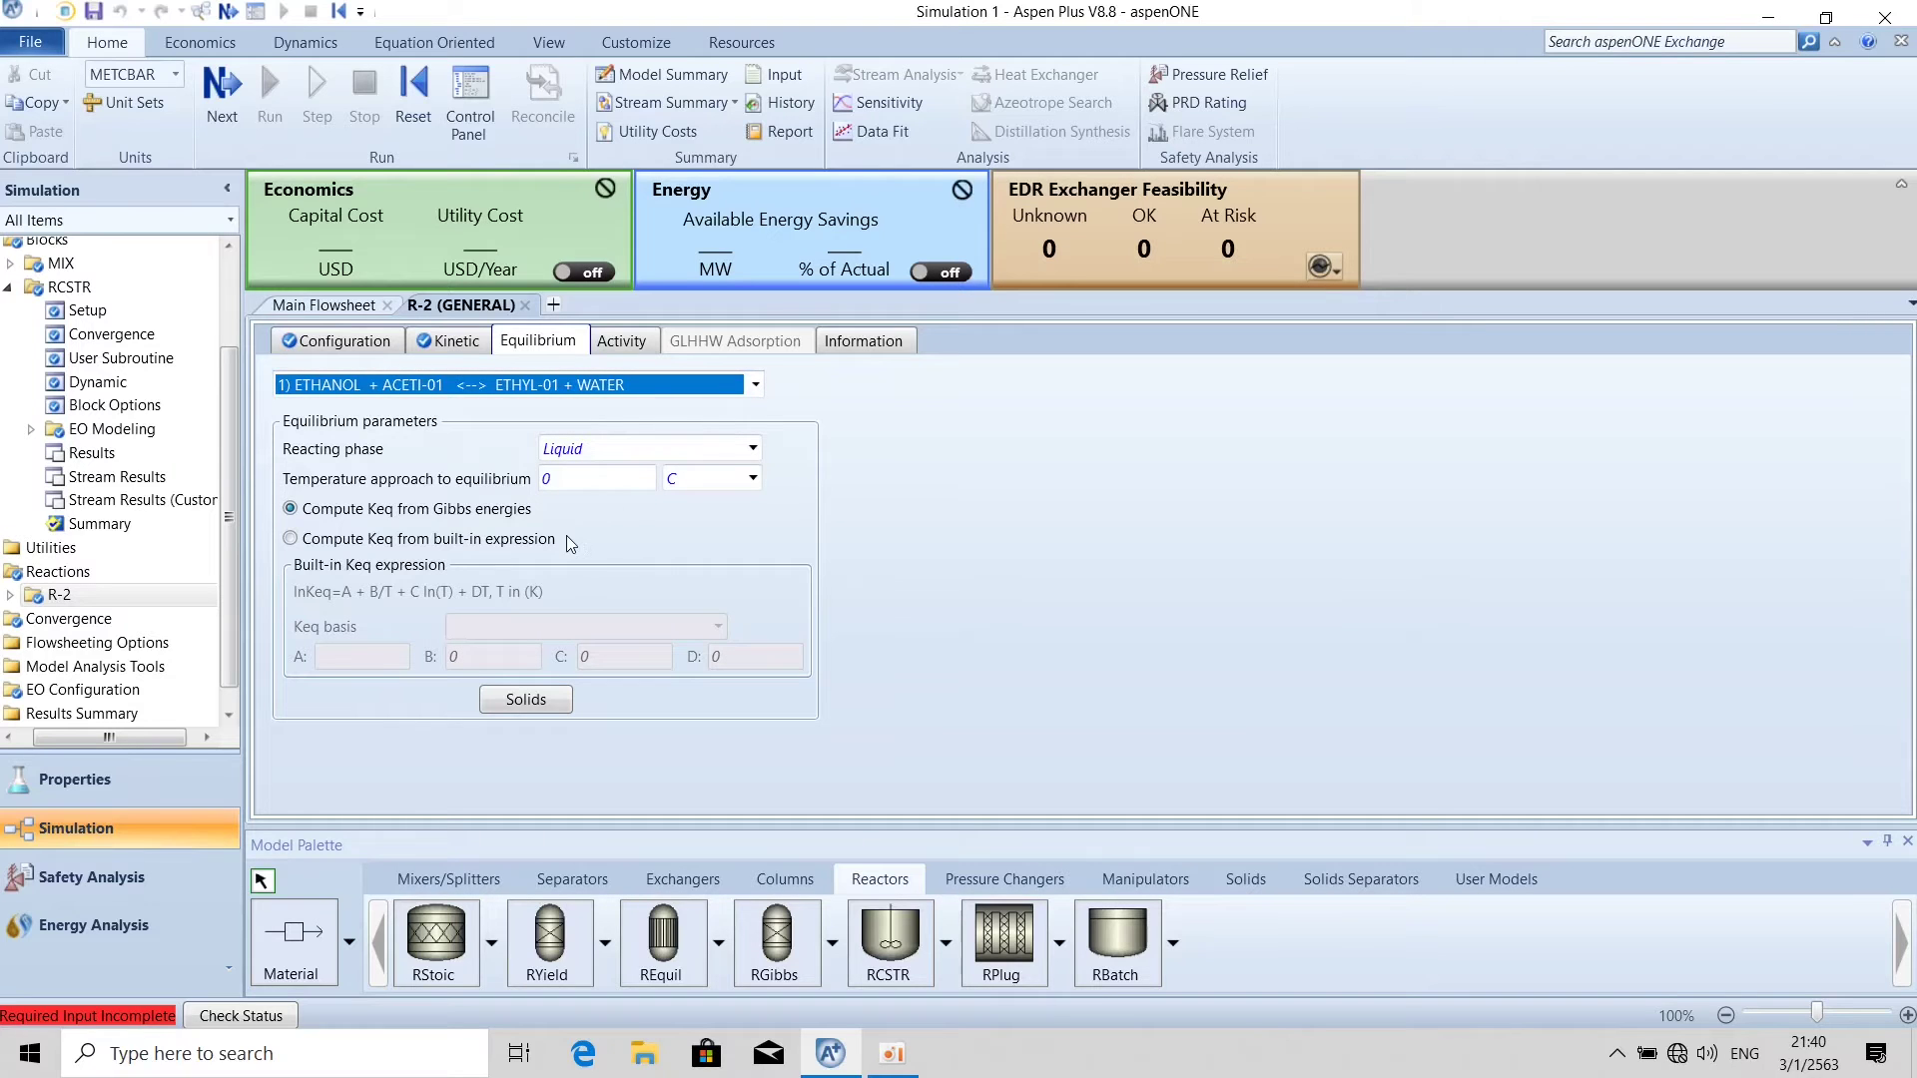
left_click(291, 539)
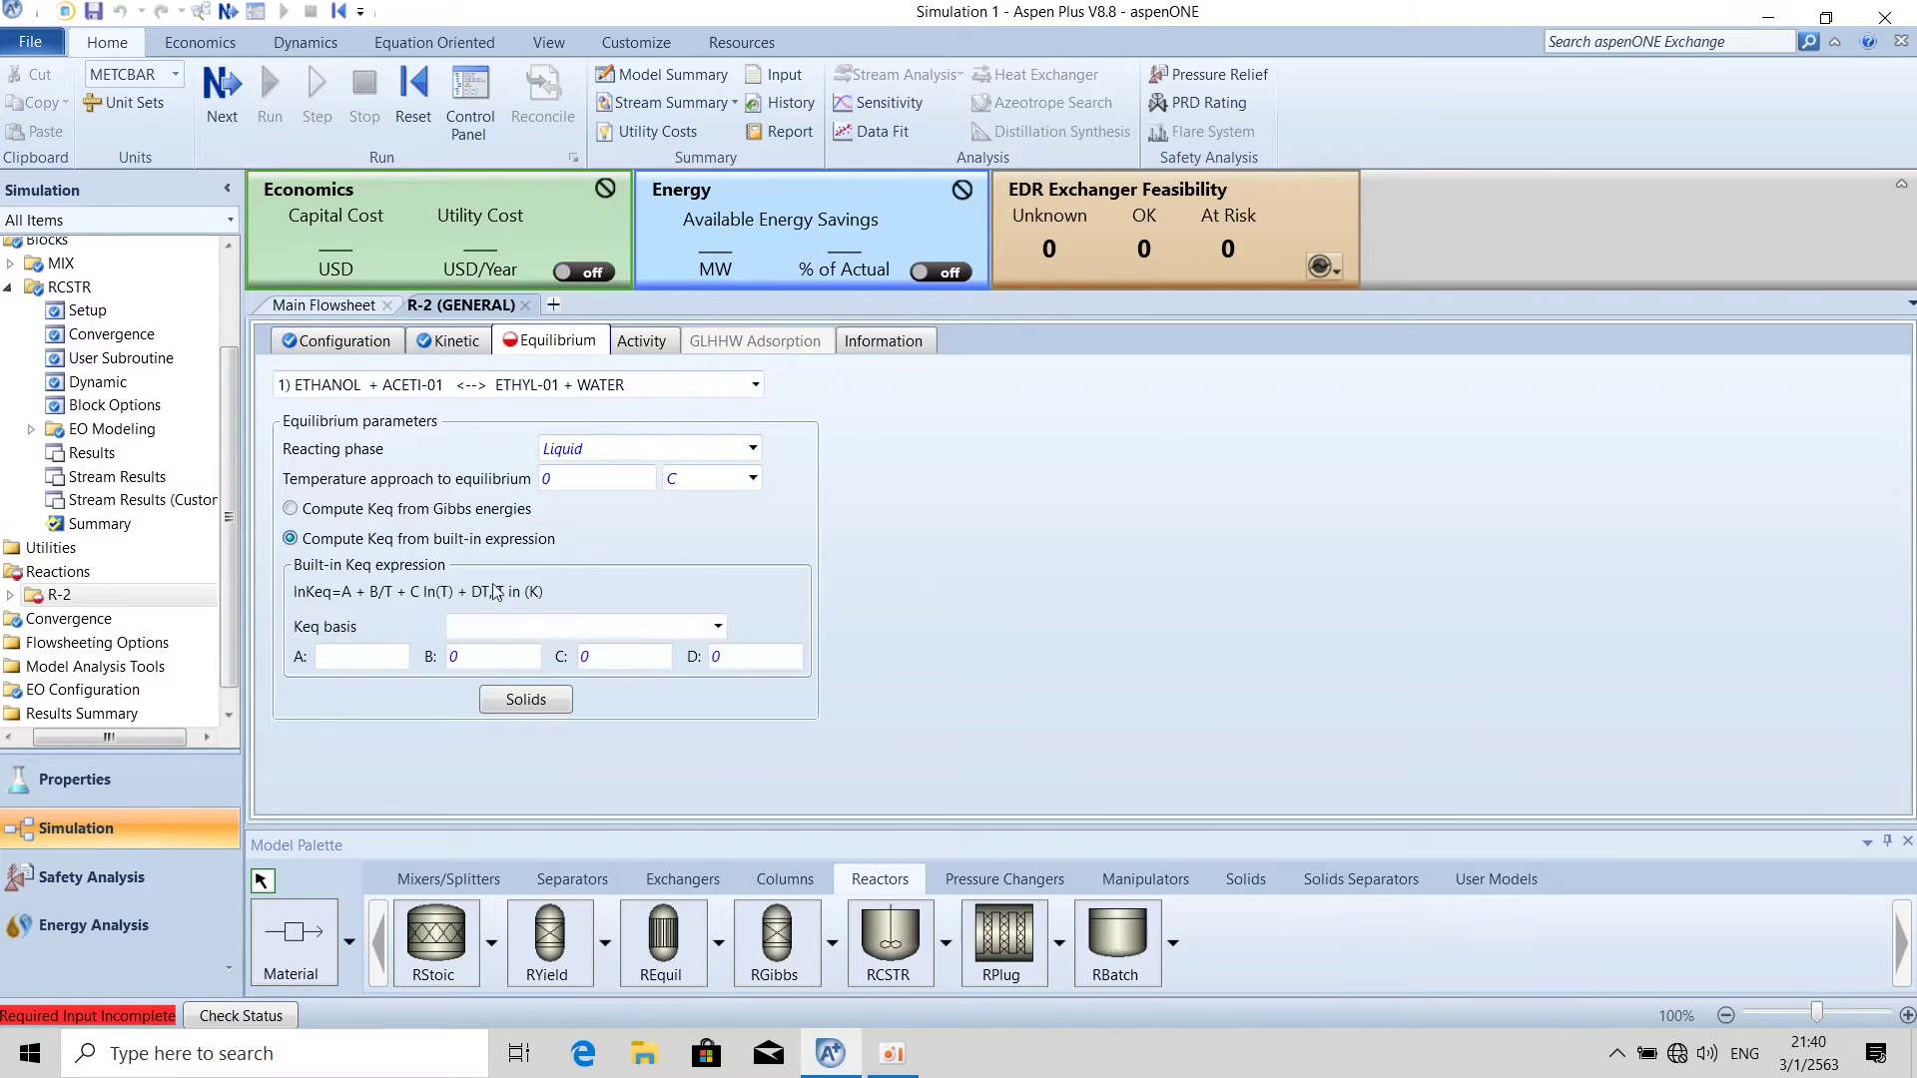
left_click(718, 626)
left_click(569, 753)
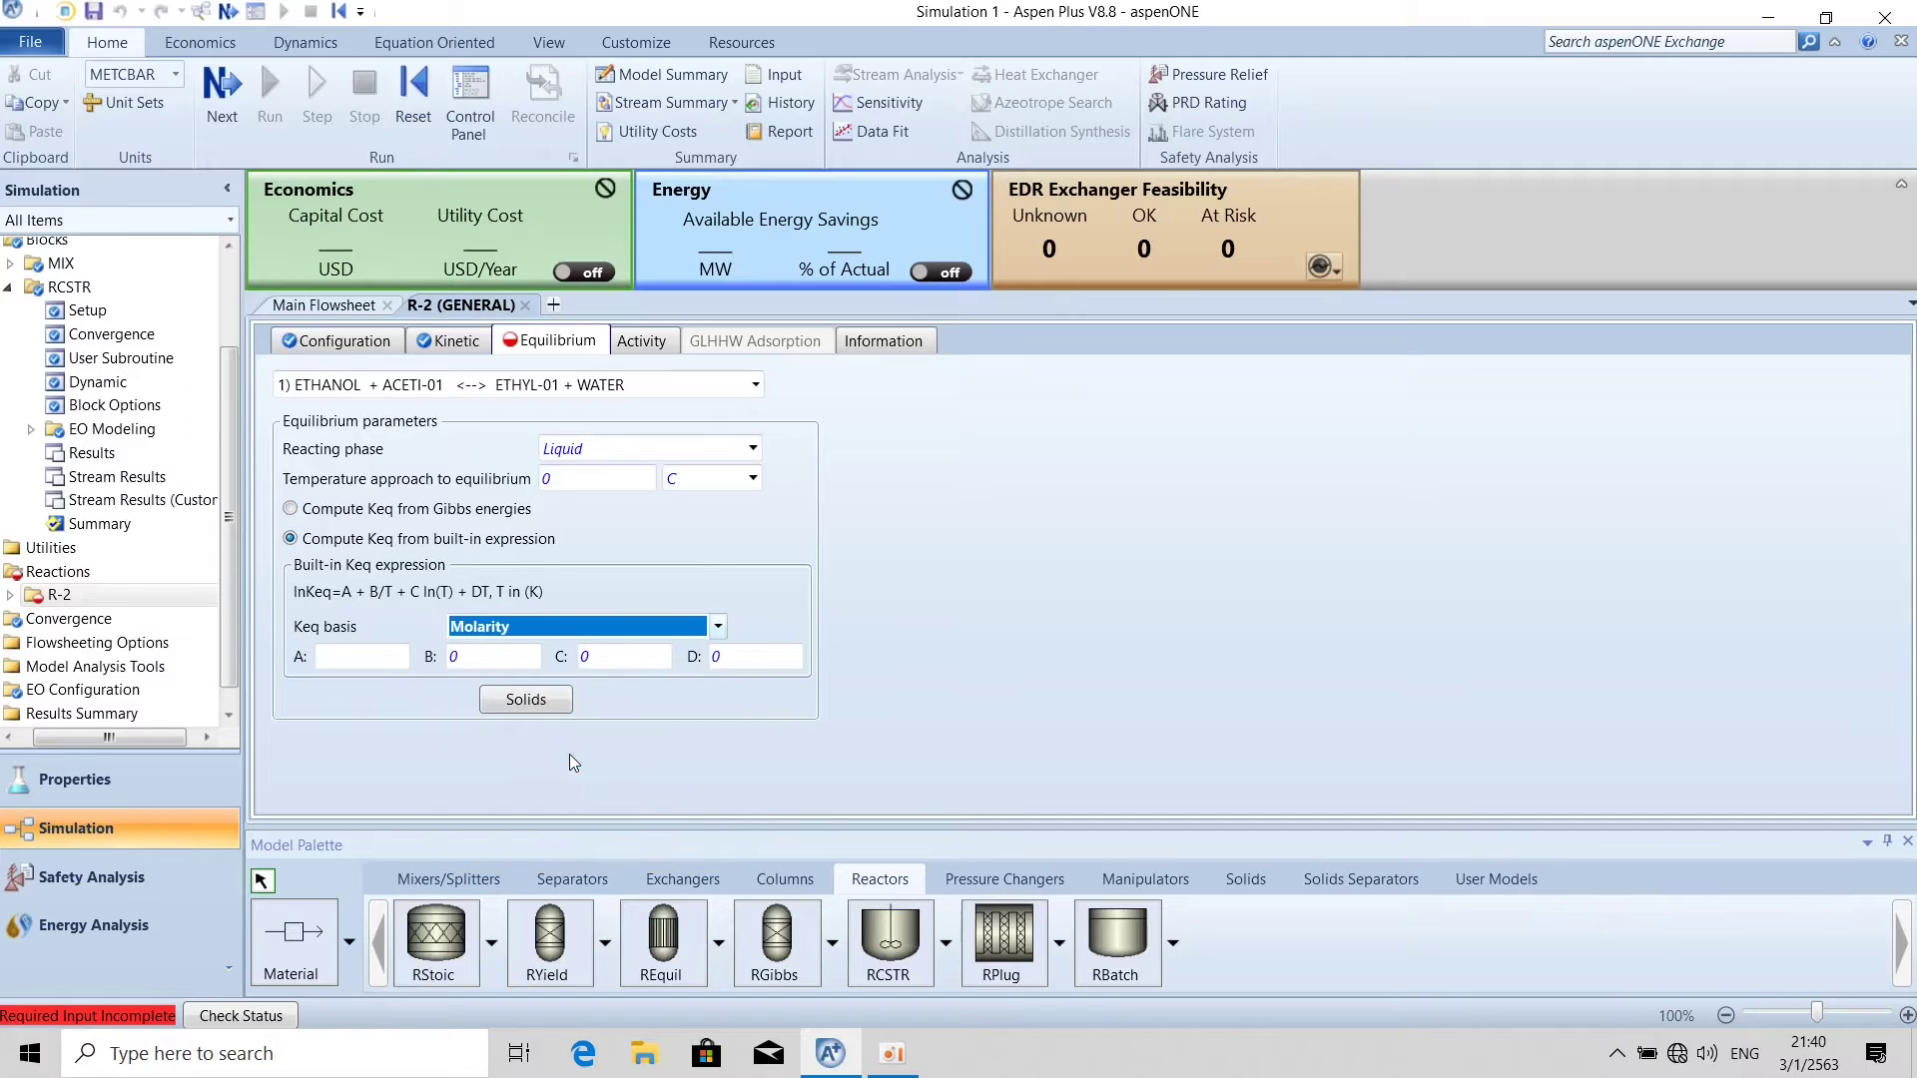
Set coefficient A of the built-in Keq expression to 1.5.
key("Tab")
type("10")
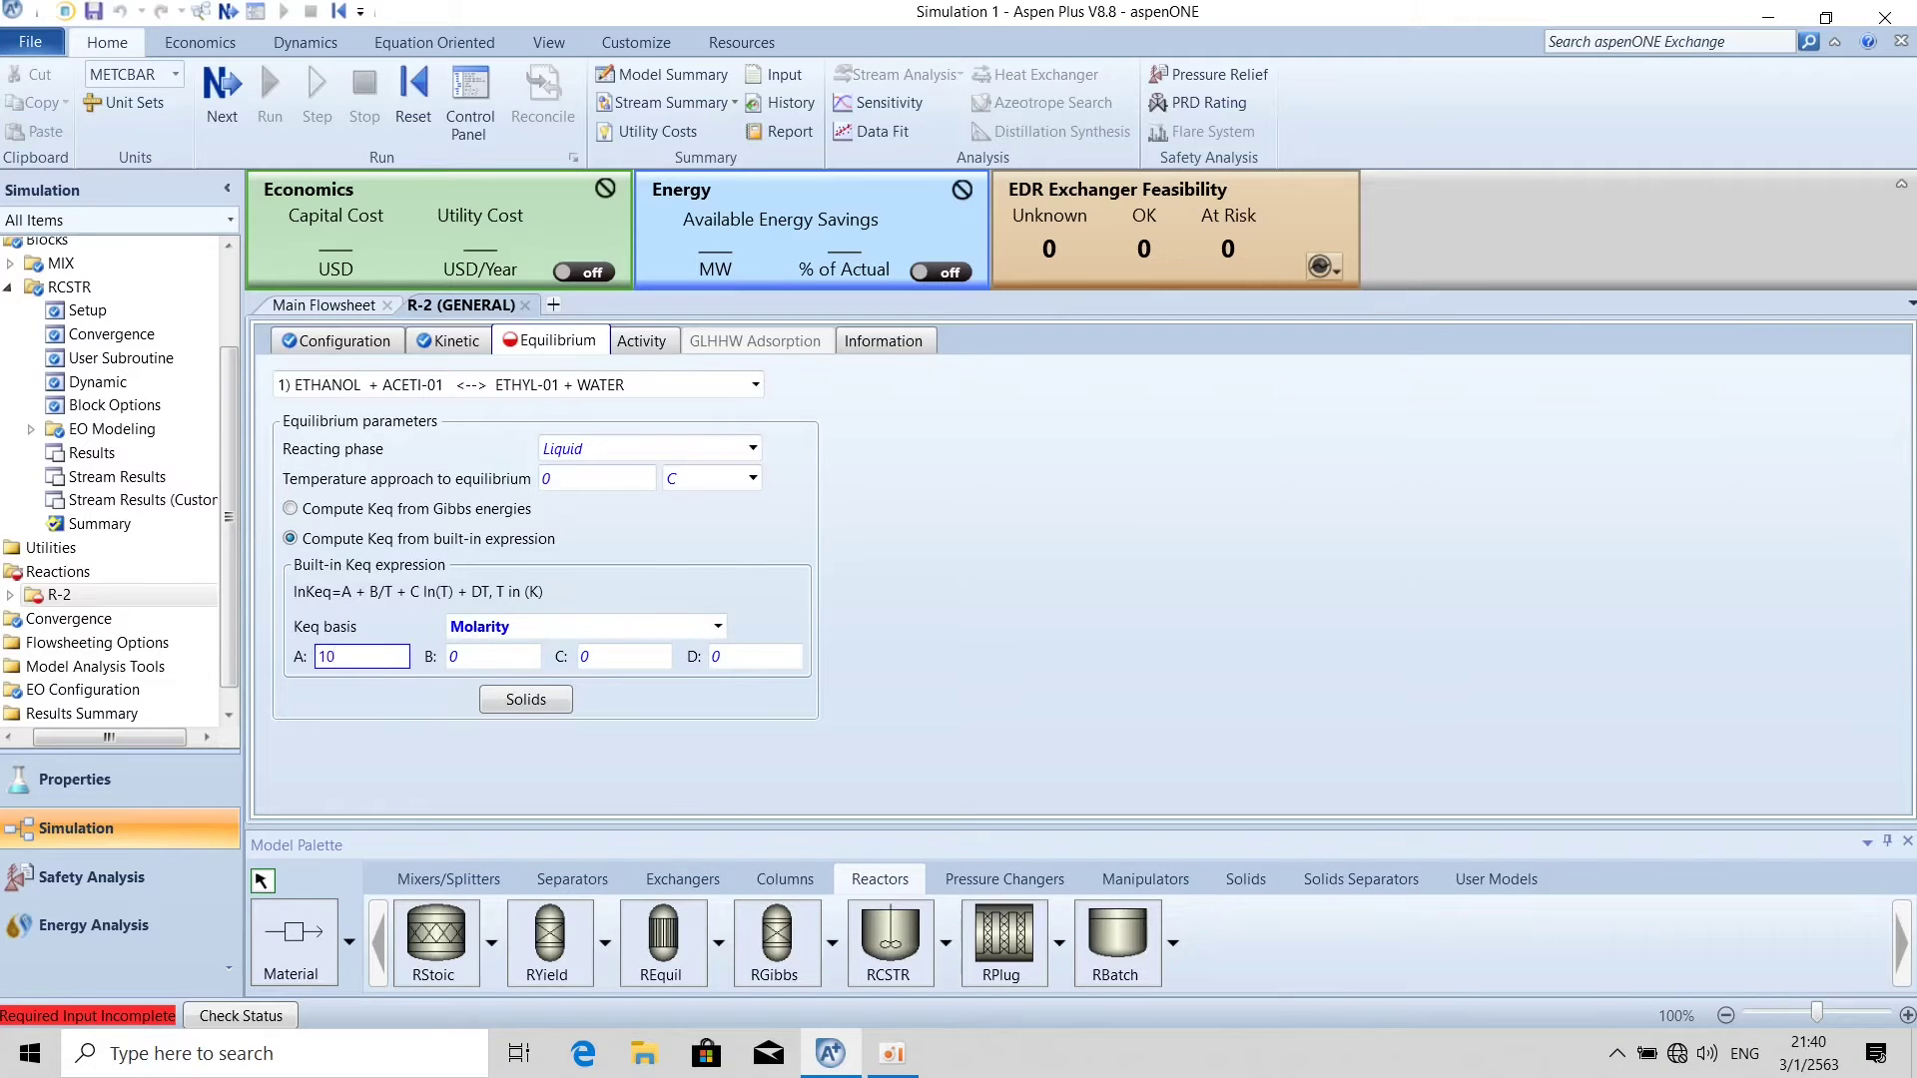
key("BackSpace")
type(".5")
key("Return")
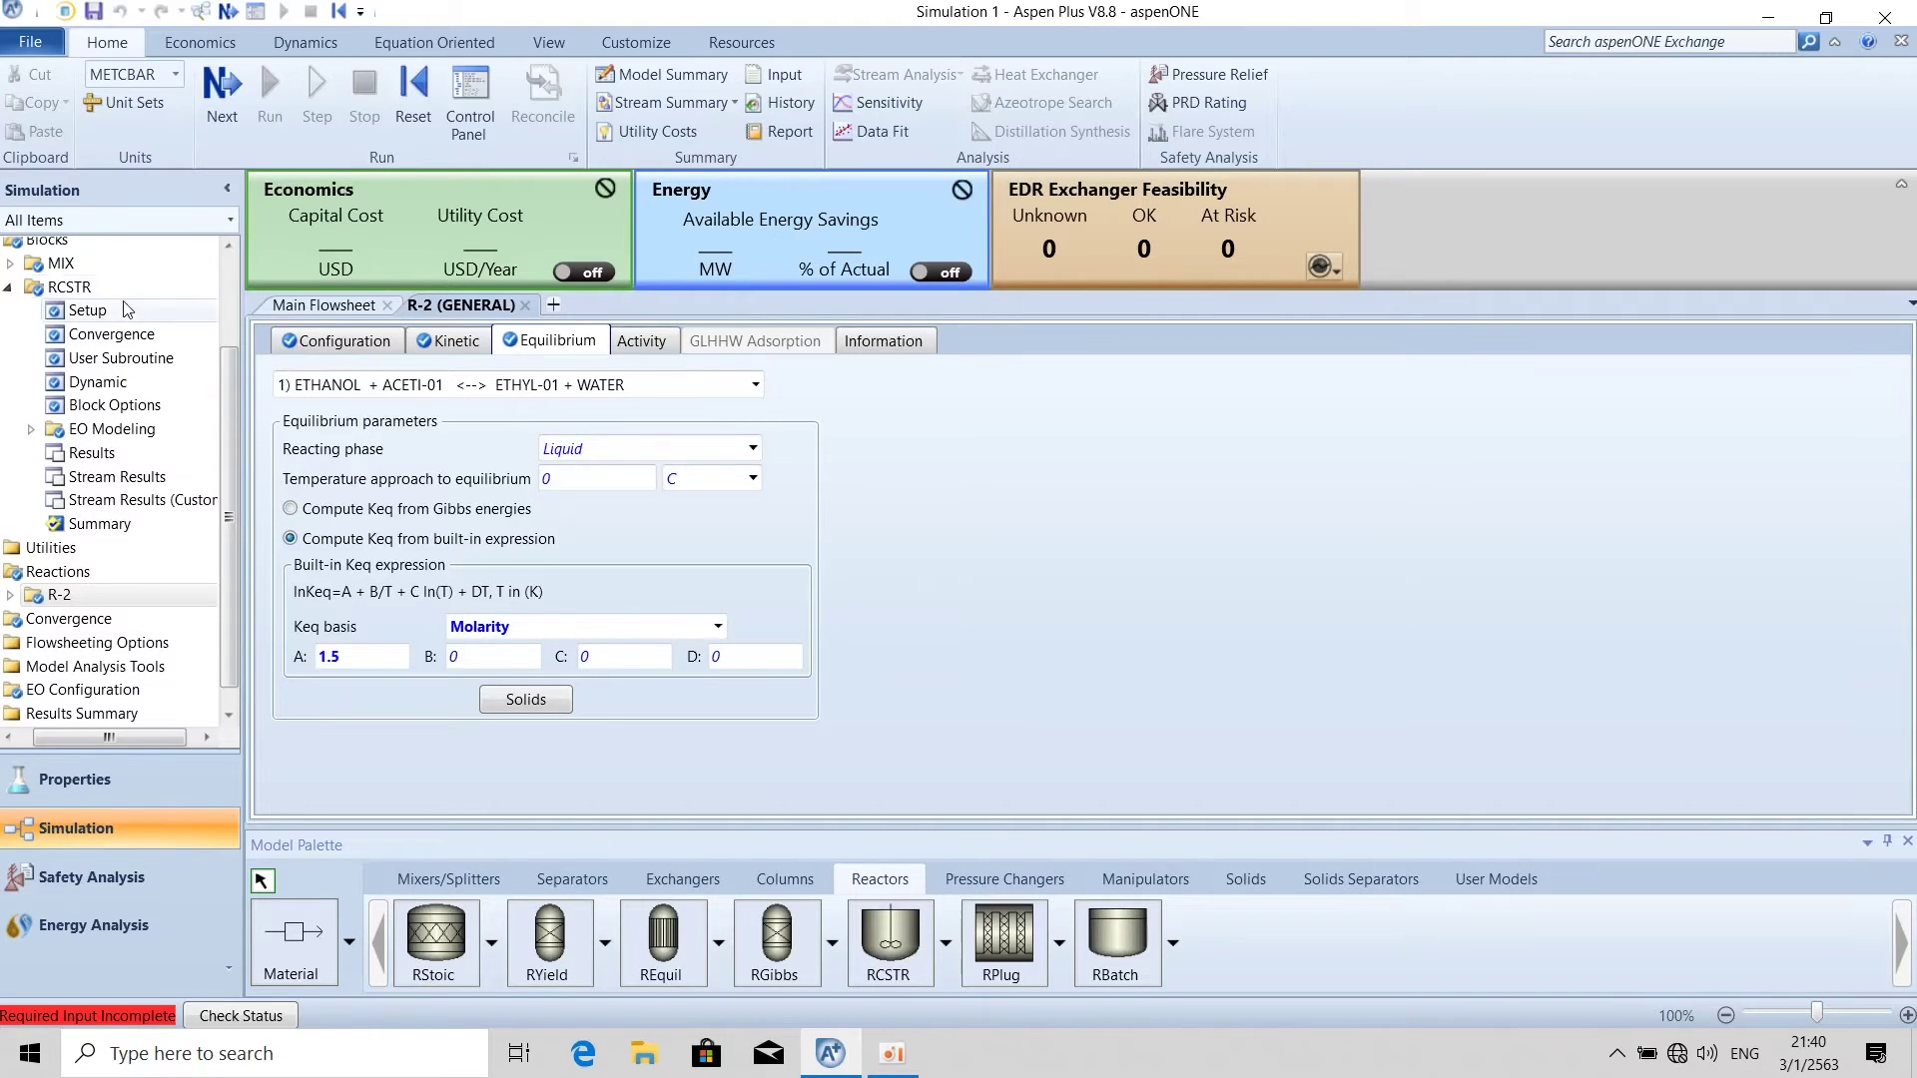
Check the reaction sets selected for block RCSTR, and create a new sensitivity analysis S-1 in the model analysis tools.
left_click(70, 287)
left_click(531, 340)
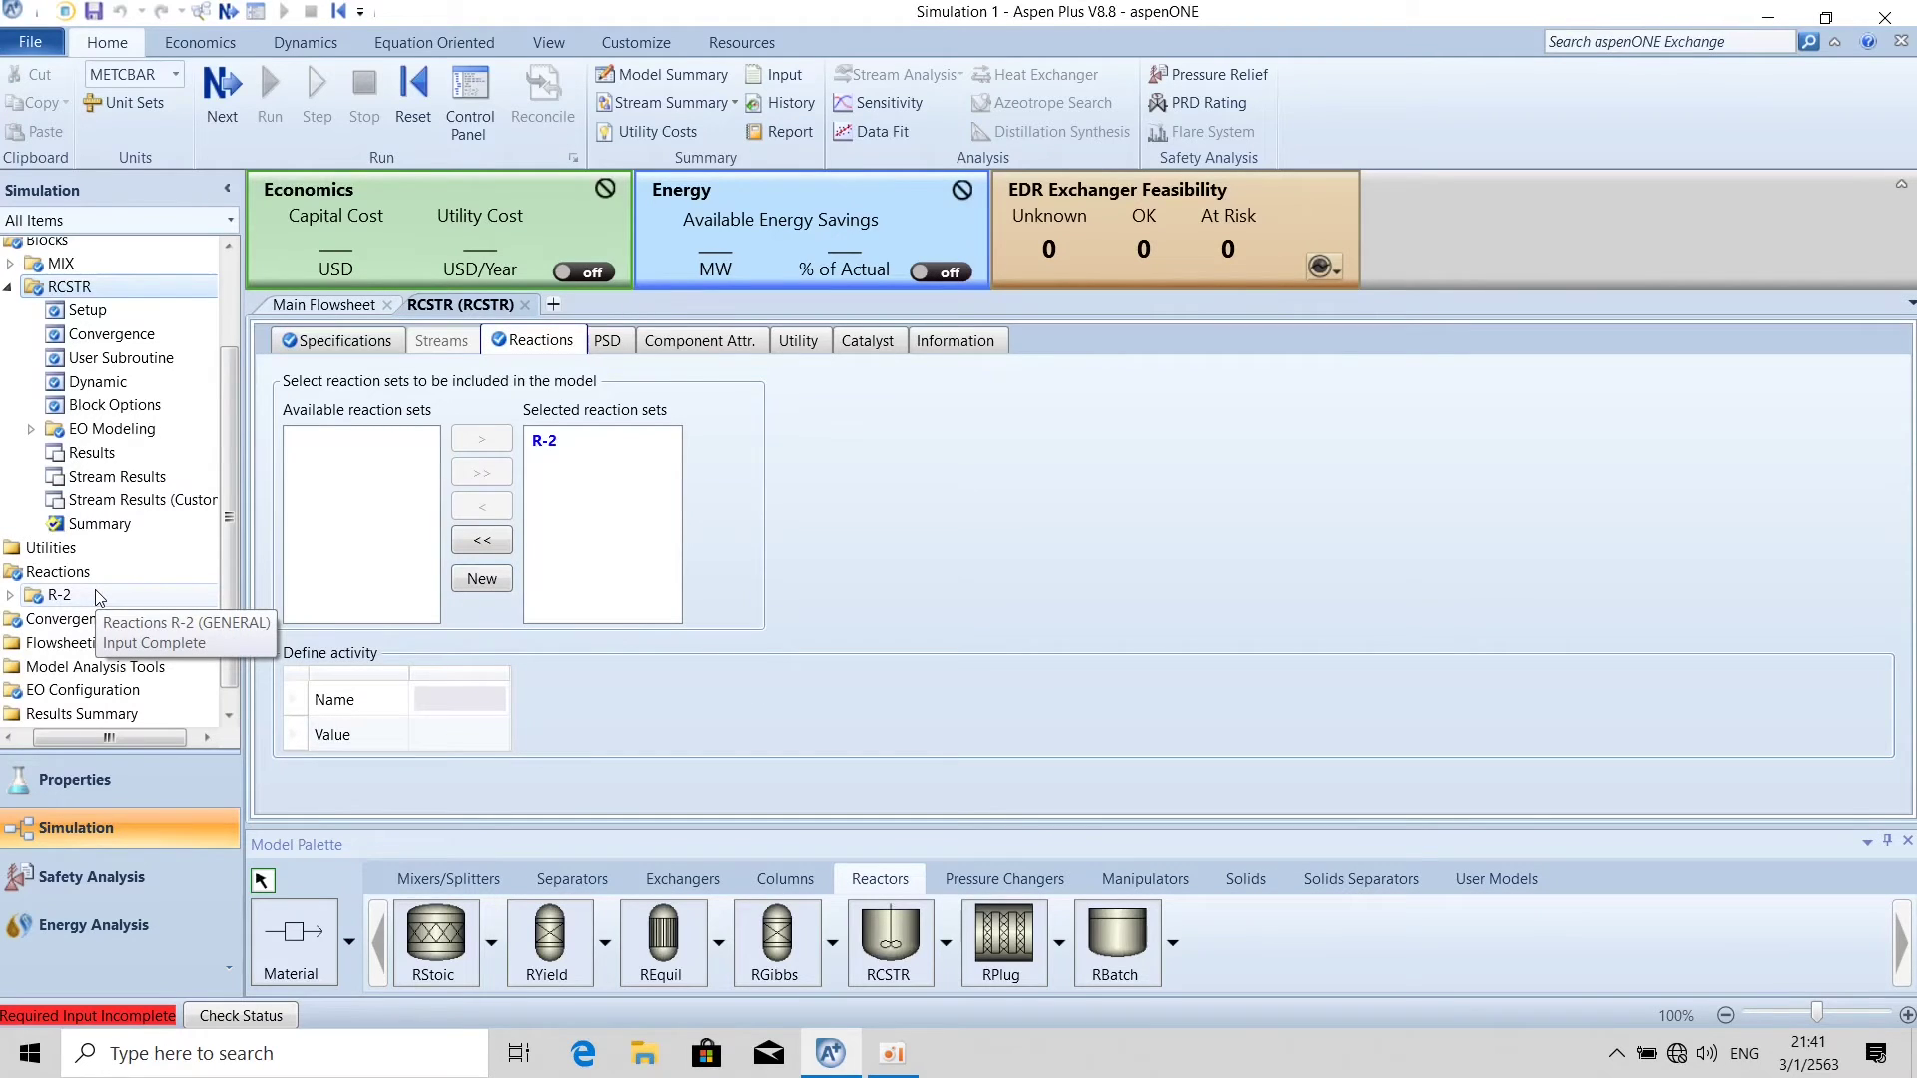
left_click(90, 666)
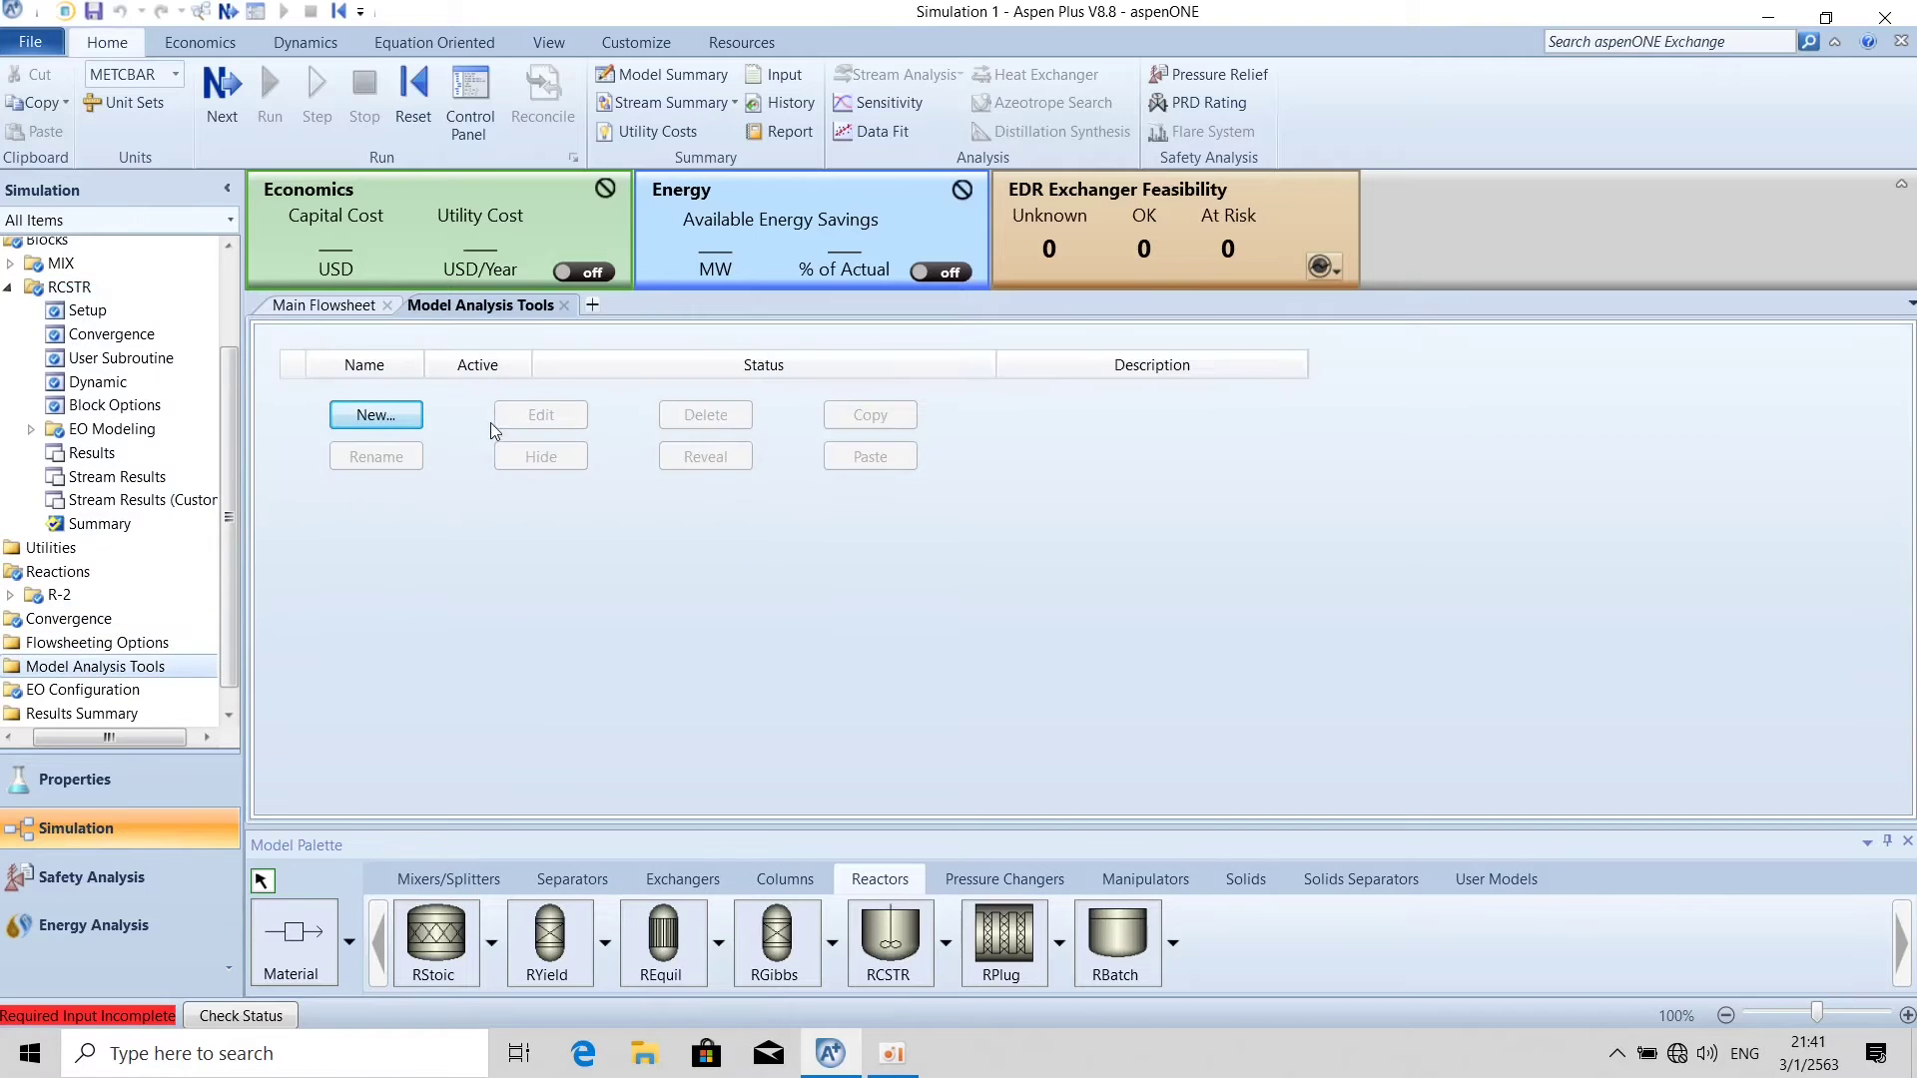
left_click(403, 414)
left_click(868, 615)
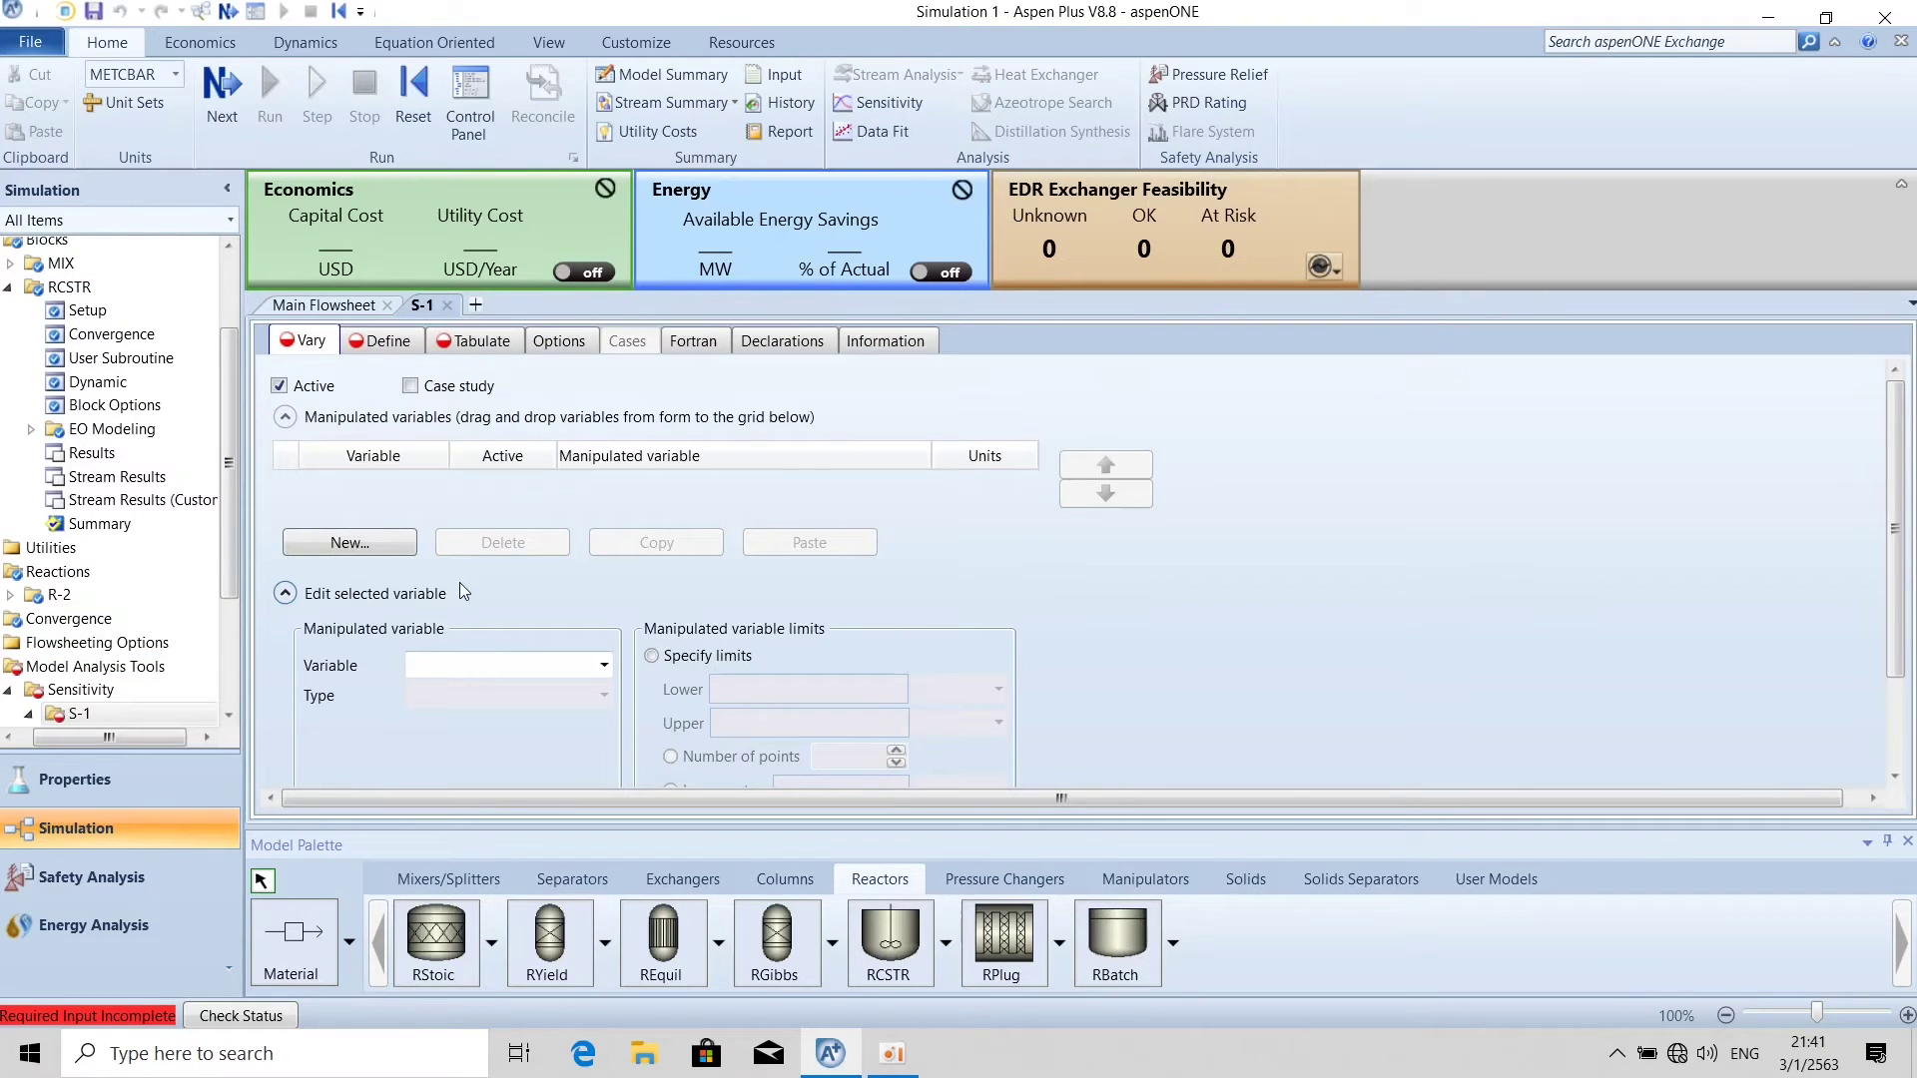
Add two manipulated variables to sensitivity analysis S-1.
left_click(369, 552)
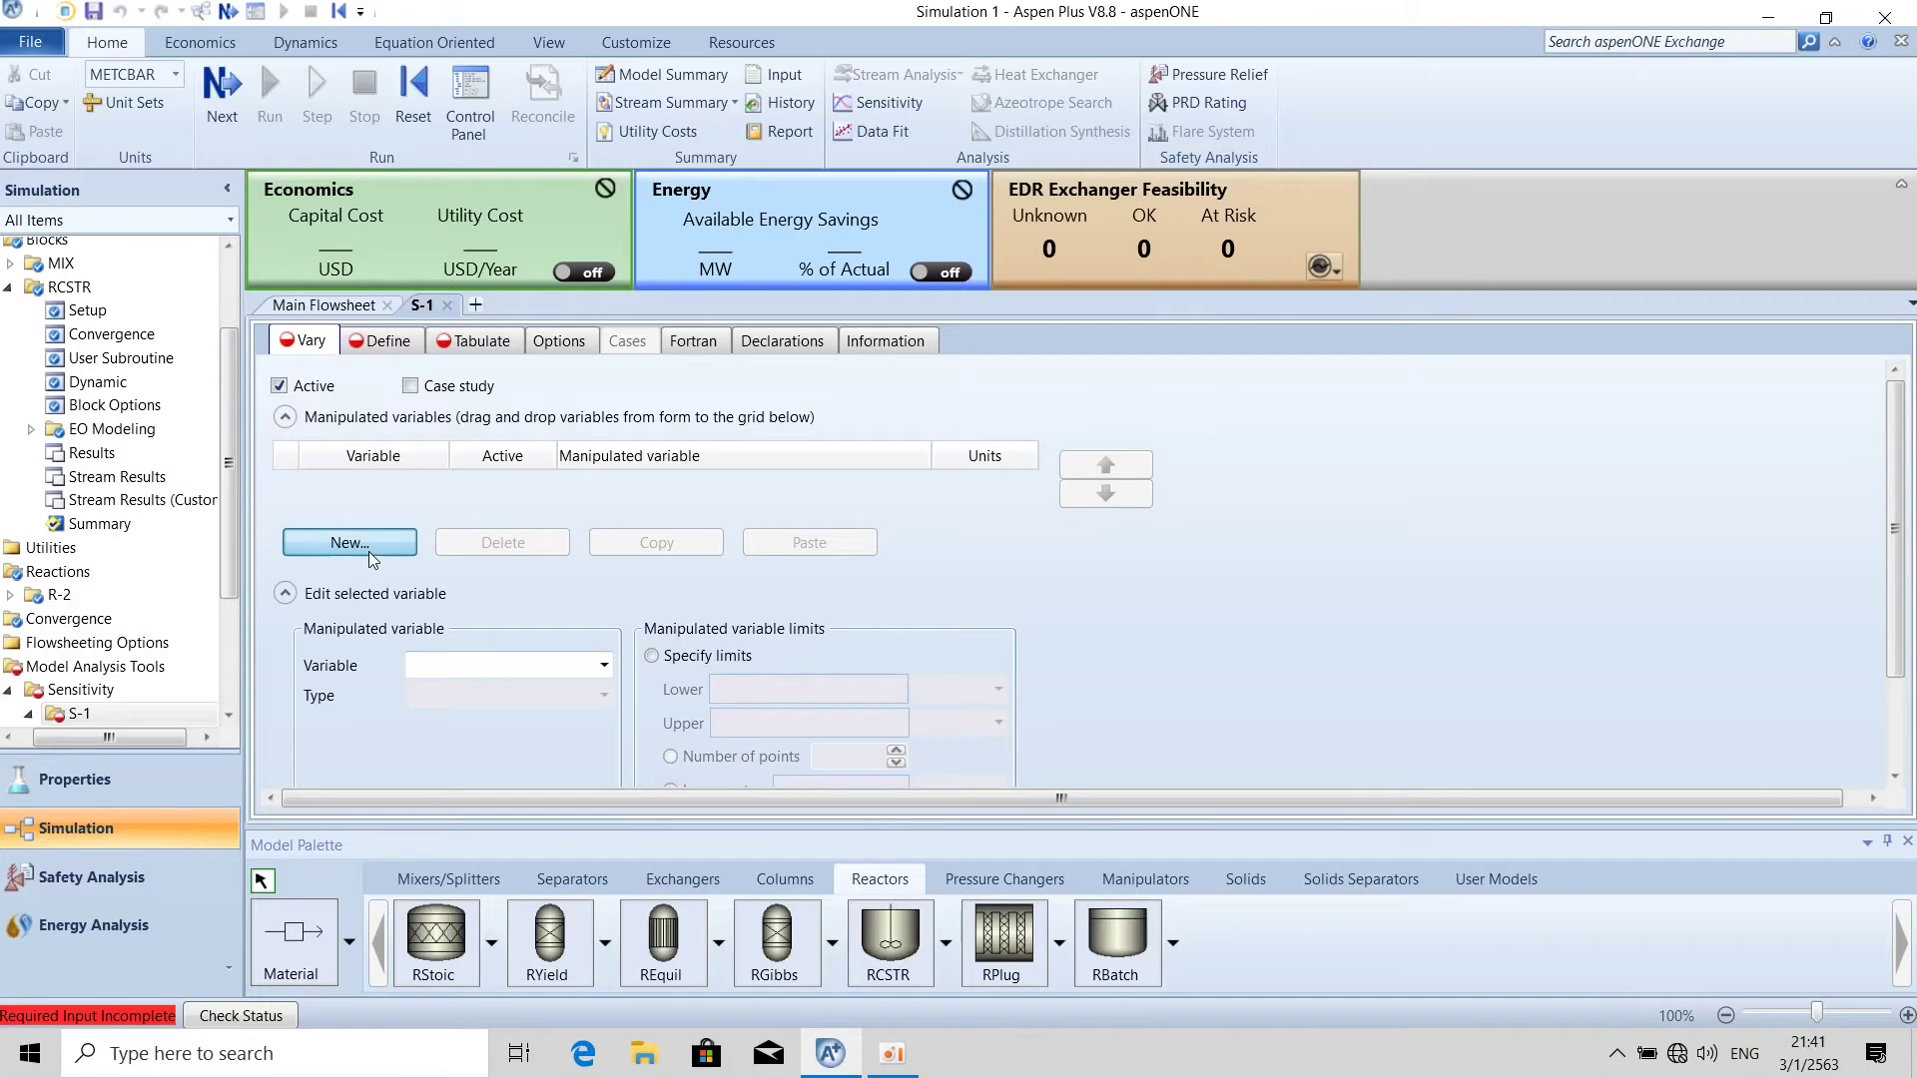
left_click(370, 544)
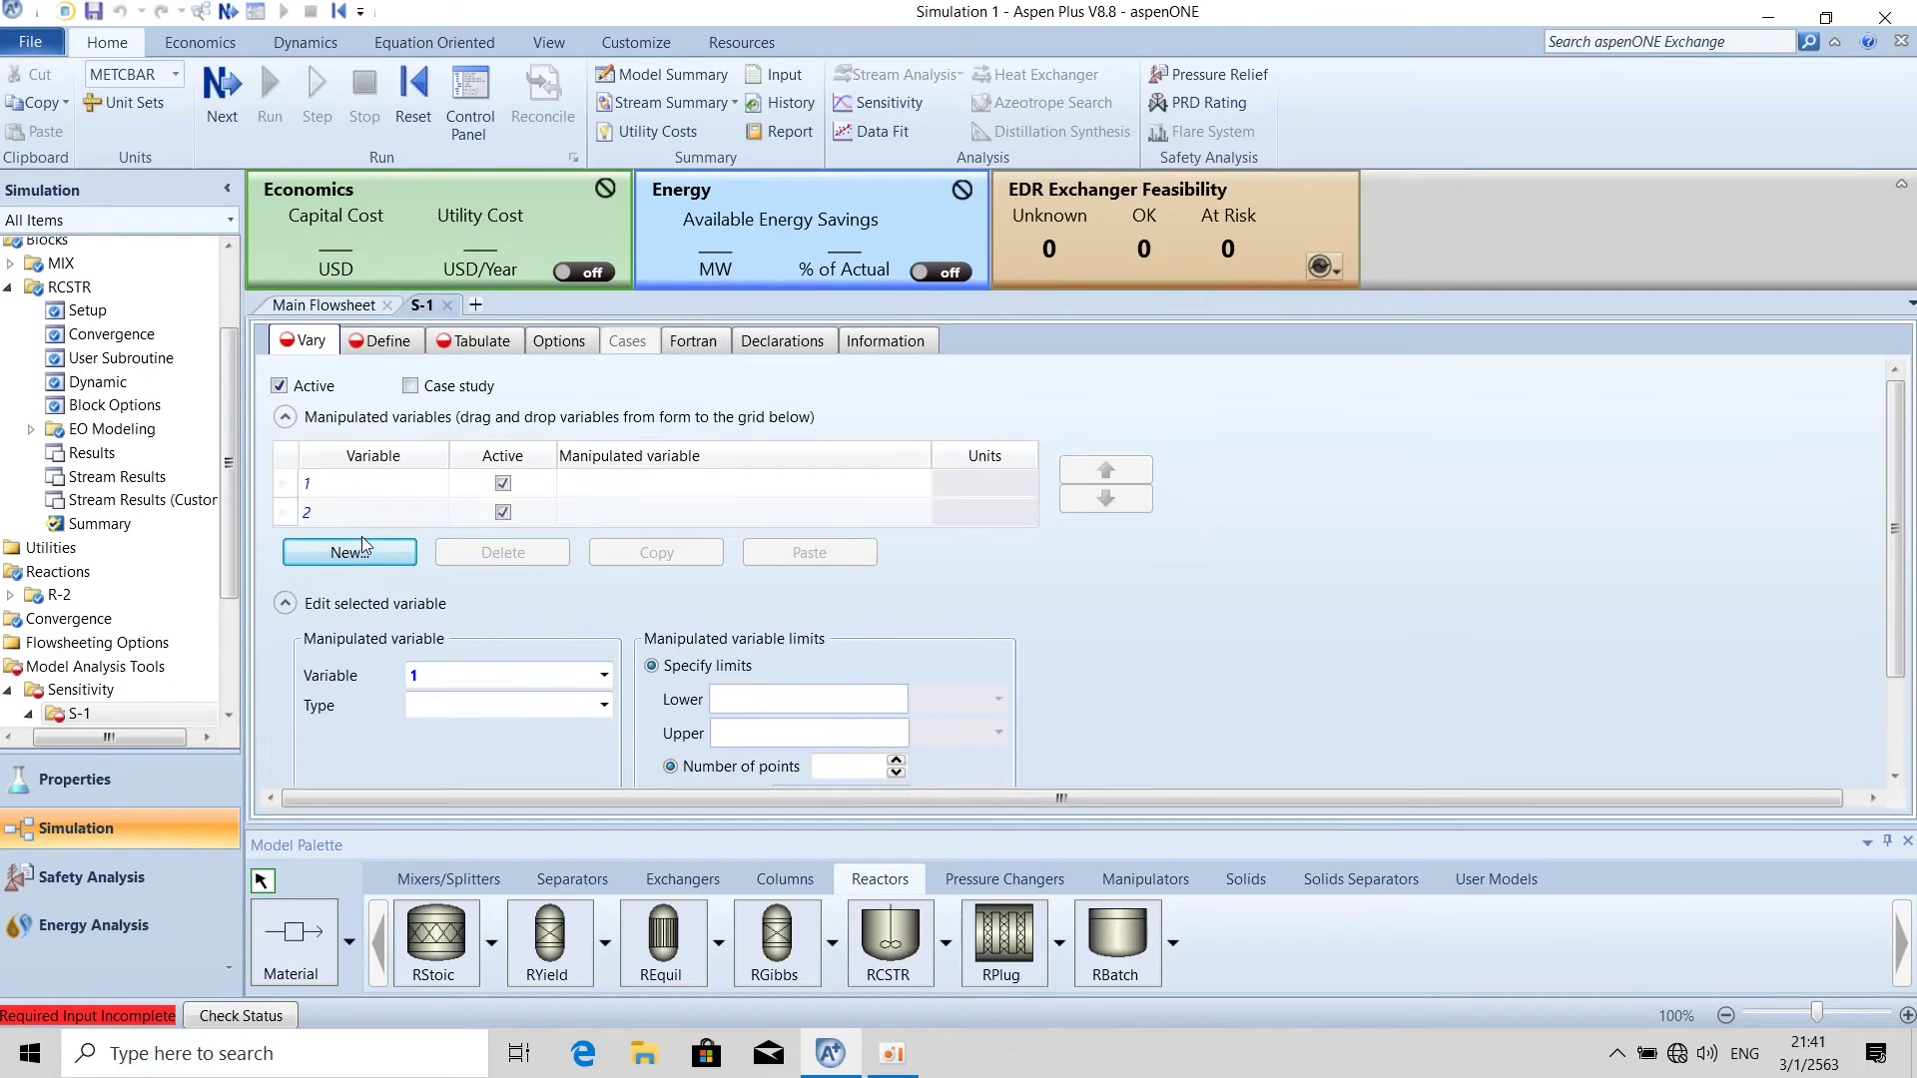
left_click(589, 676)
left_click(603, 674)
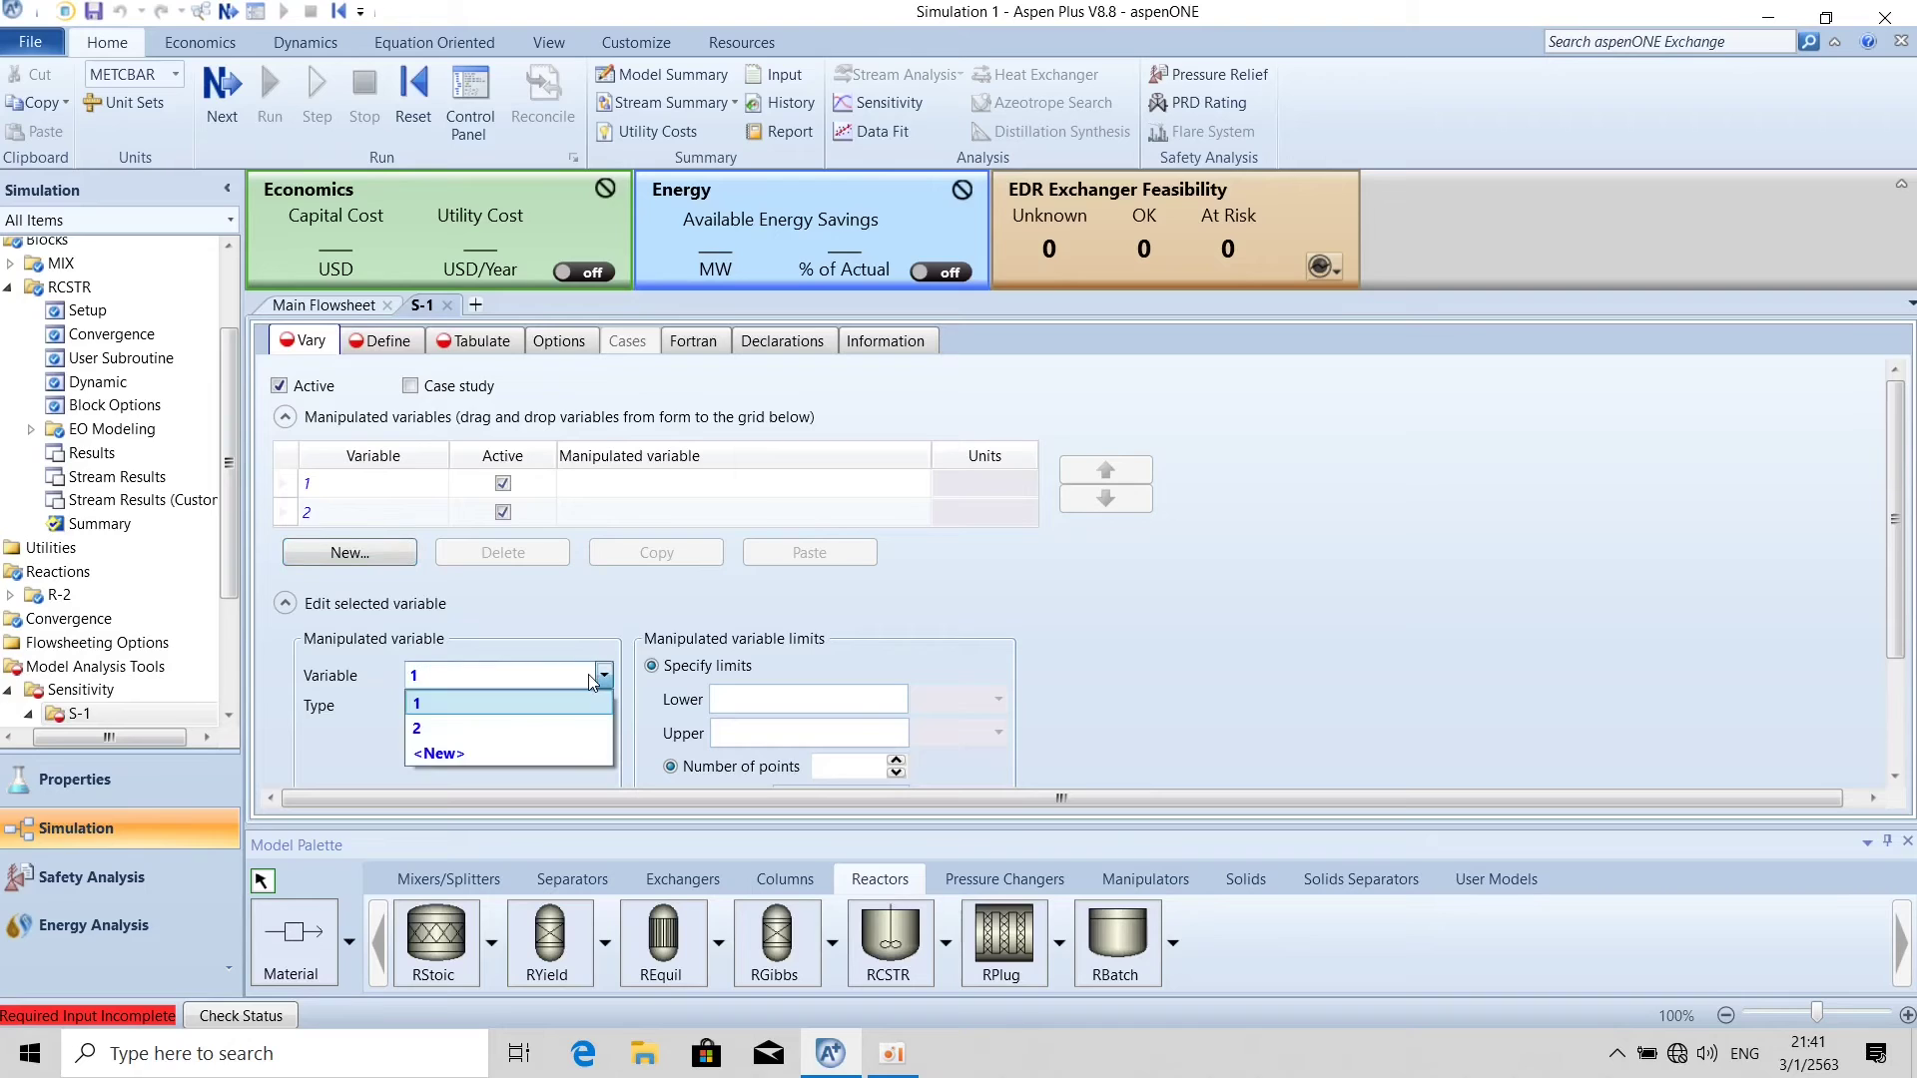
left_click(591, 682)
Delete manipulated variable 2 from sensitivity analysis S-1.
left_click(353, 510)
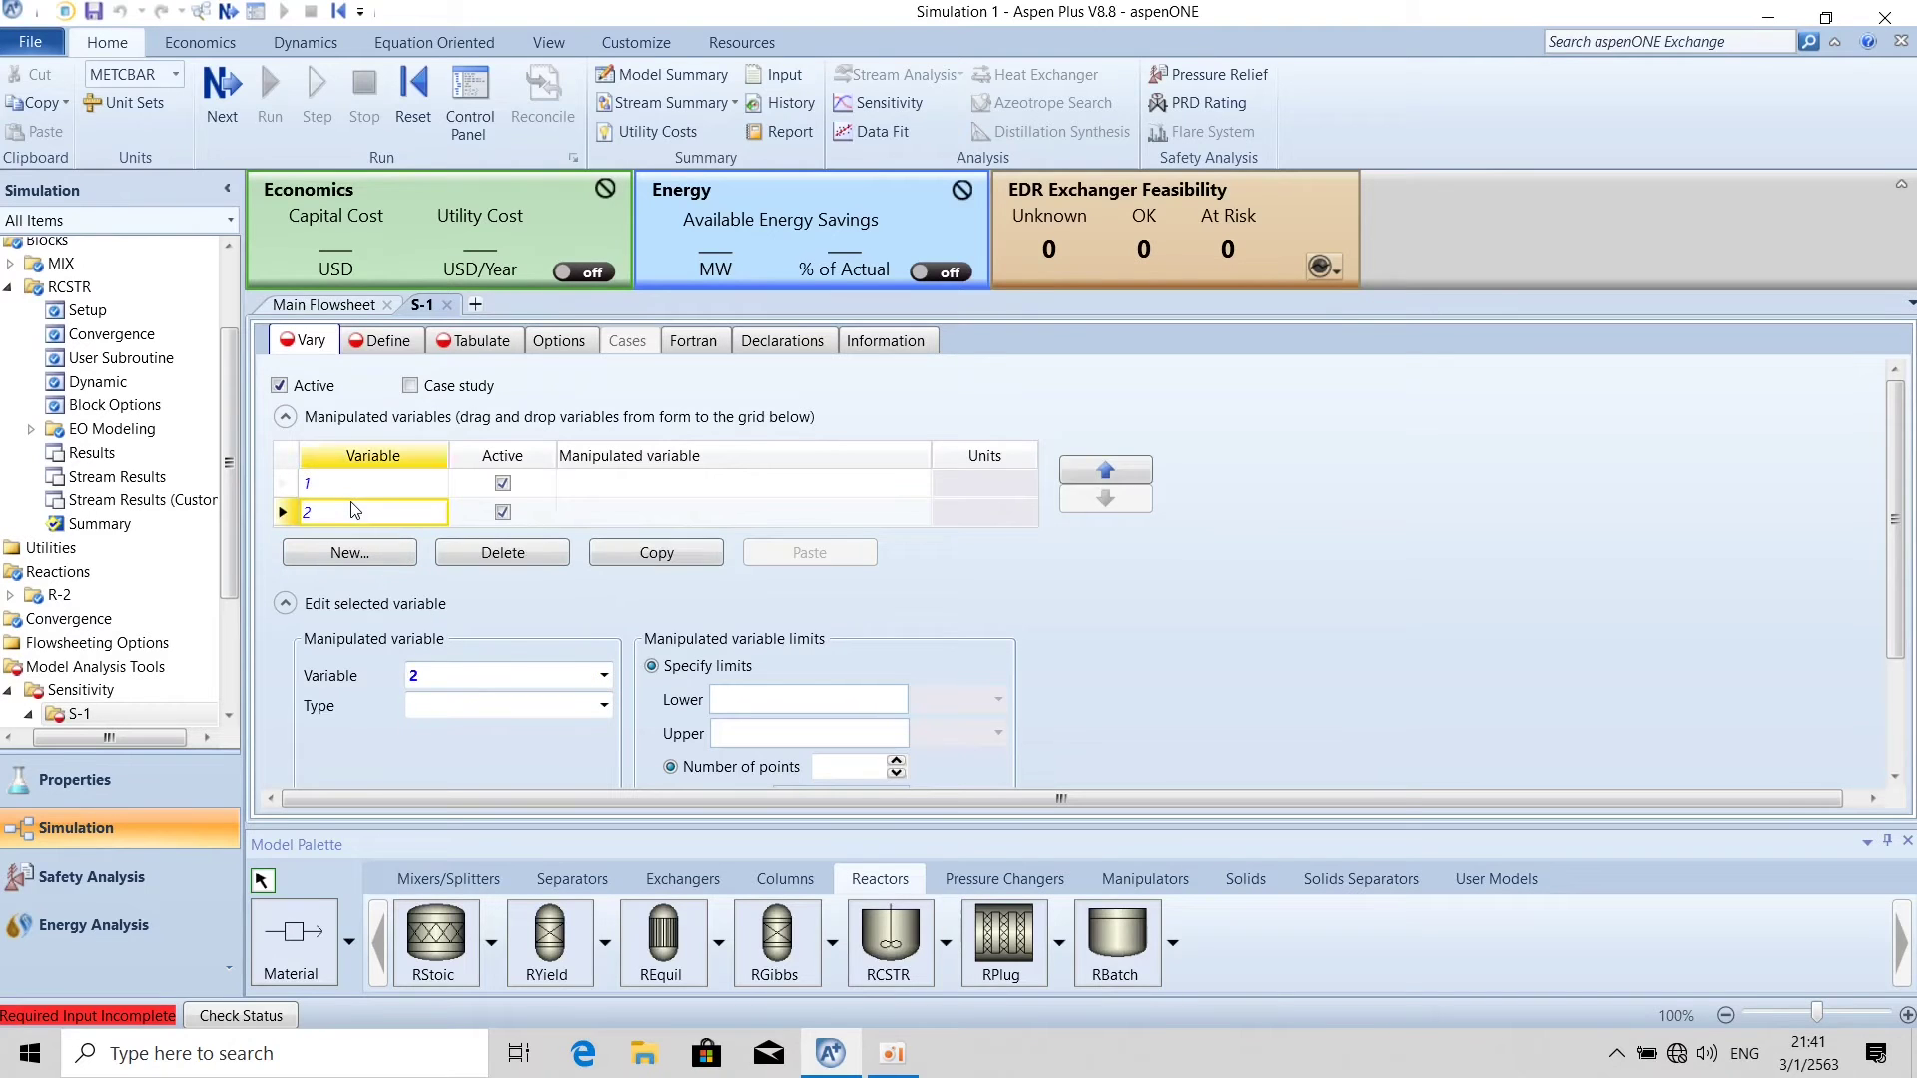
right_click(288, 512)
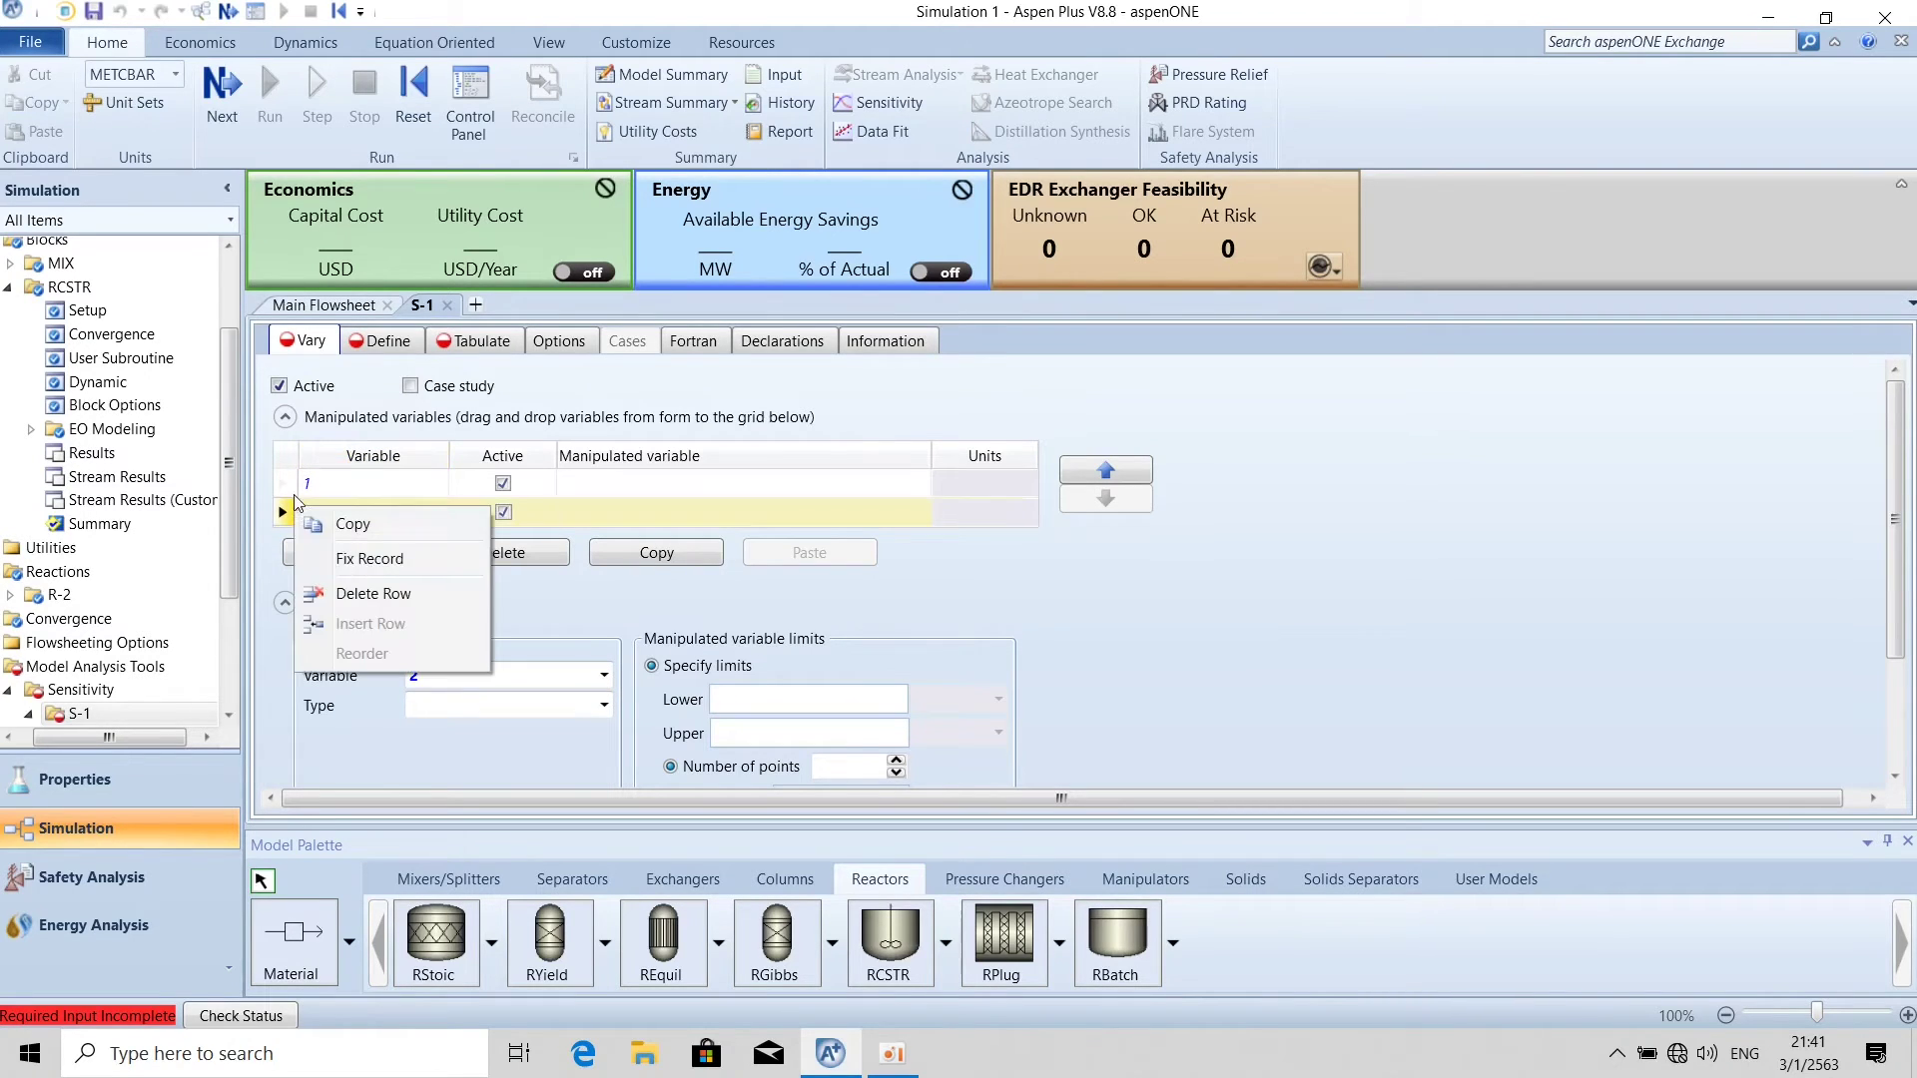
left_click(355, 597)
left_click(989, 610)
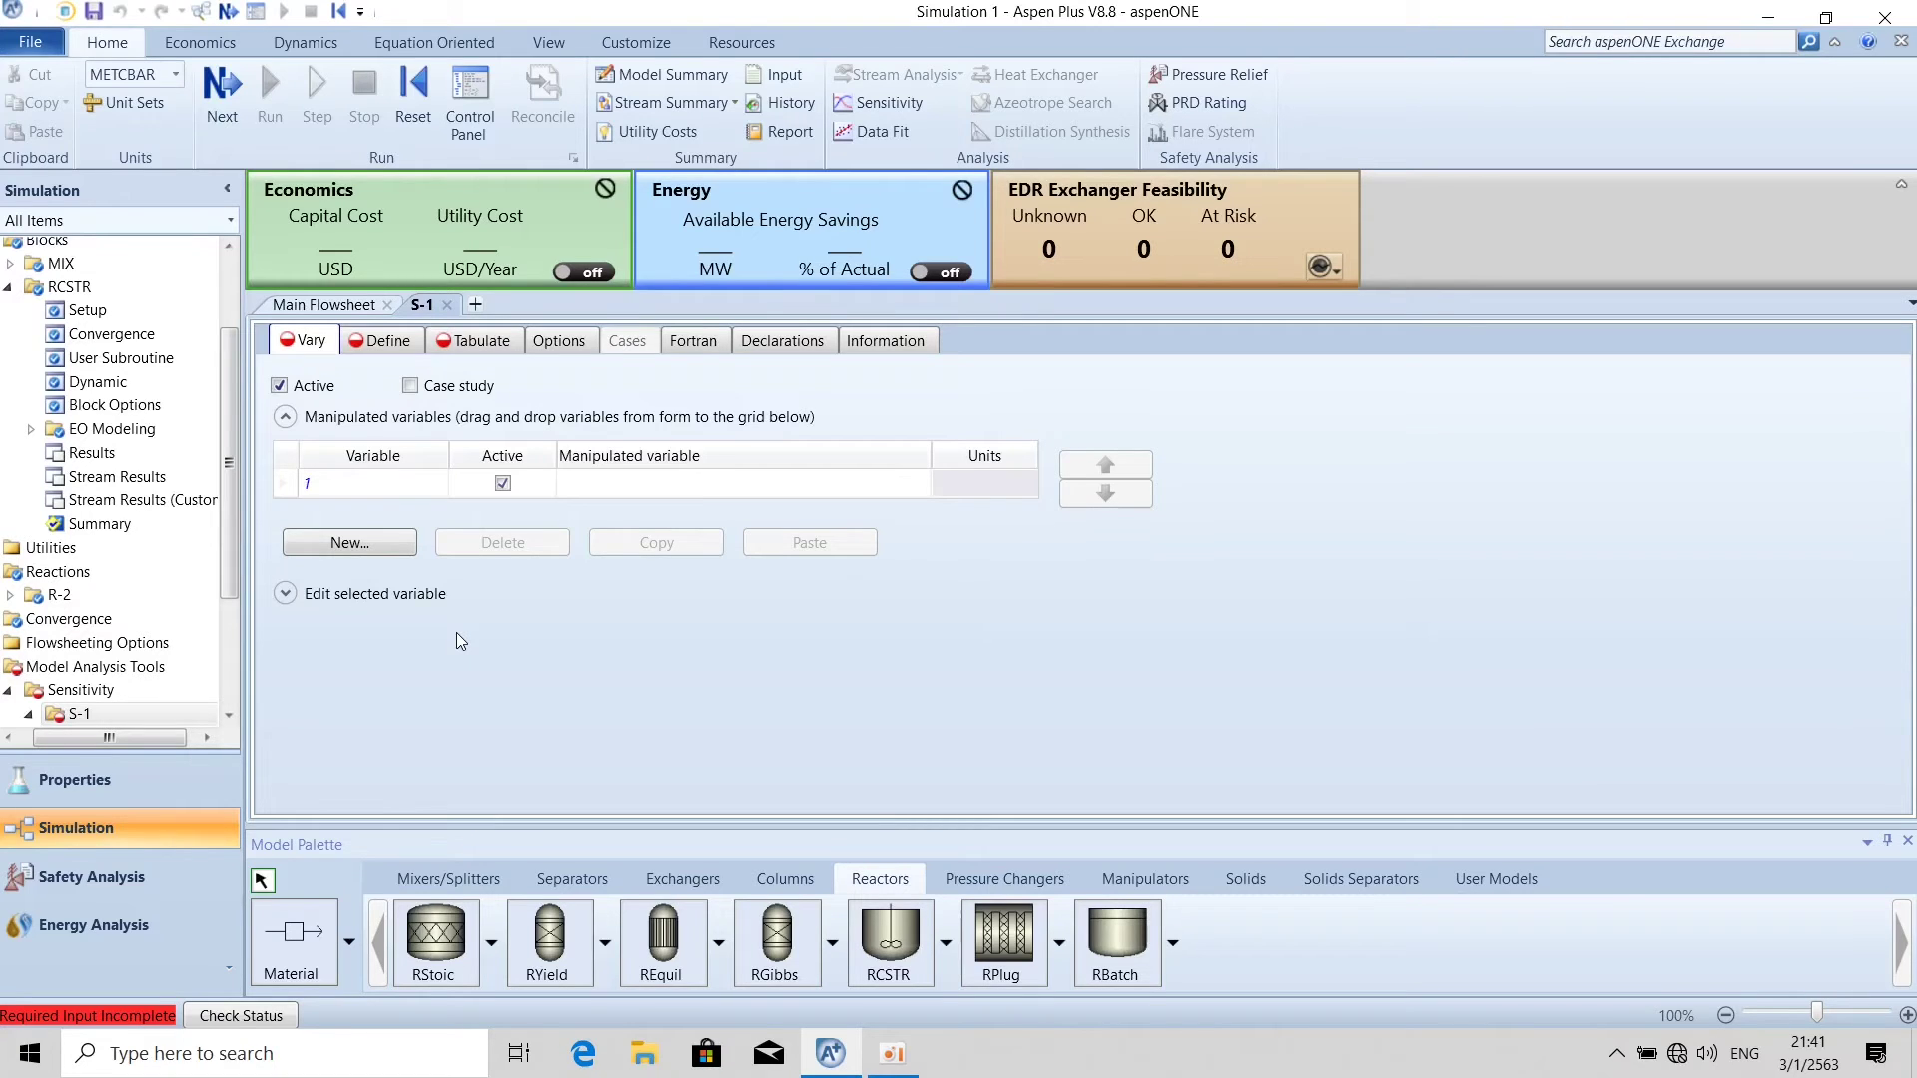
left_click(348, 549)
left_click(393, 509)
left_click(502, 511)
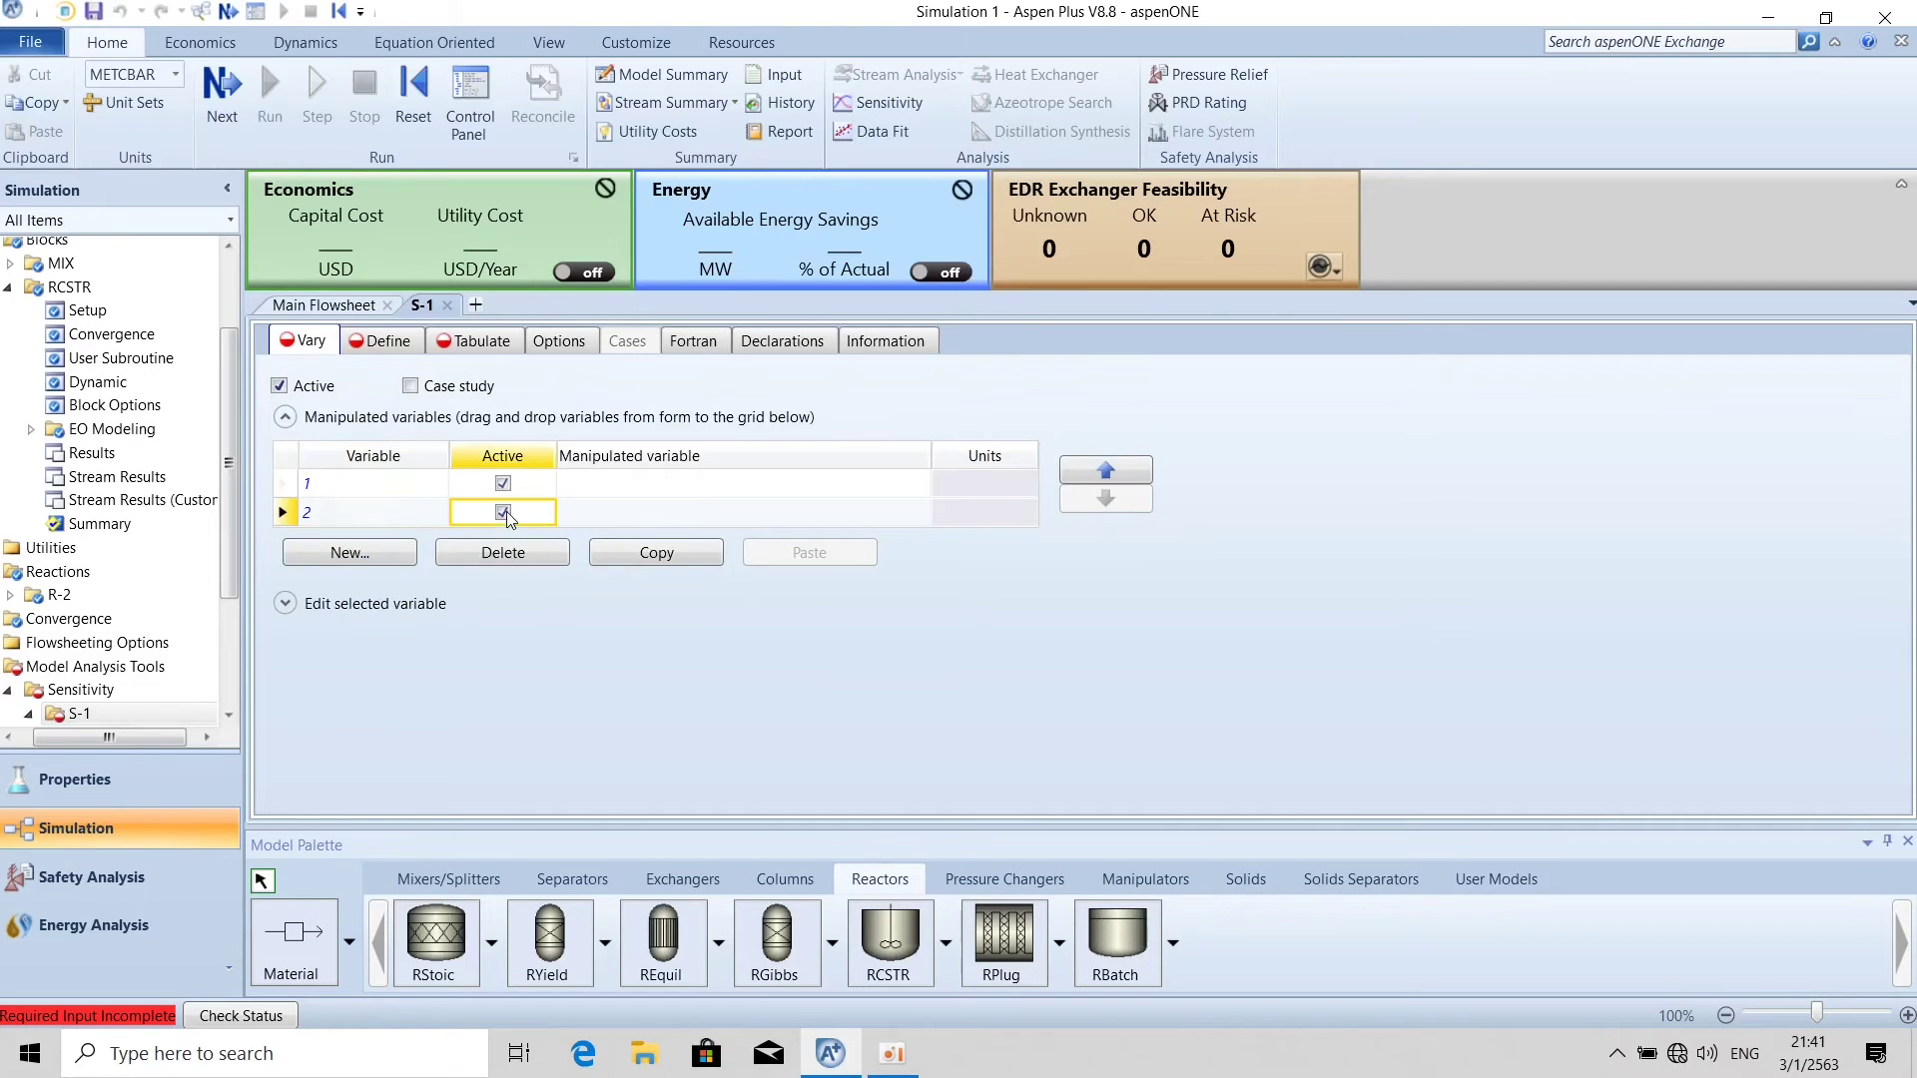
left_click(502, 511)
left_click(322, 519)
right_click(322, 511)
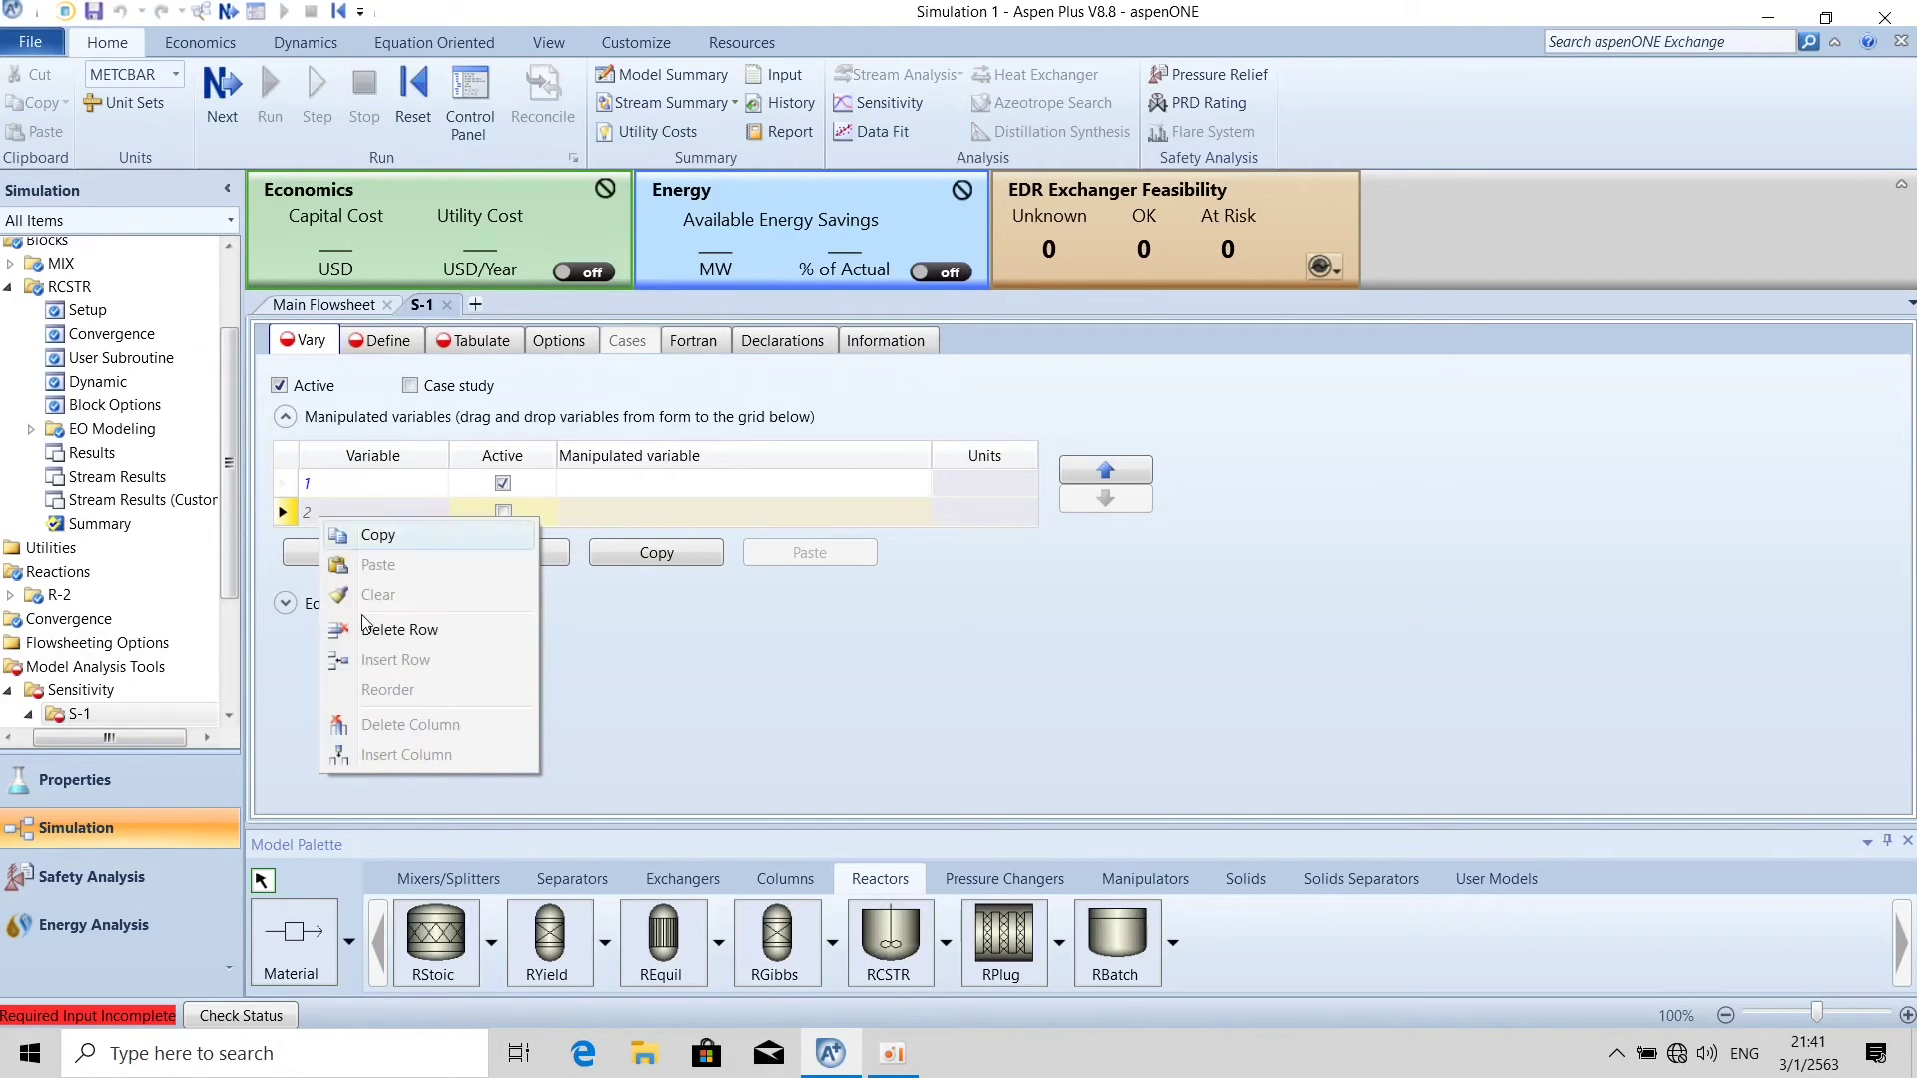
left_click(392, 633)
left_click(1016, 611)
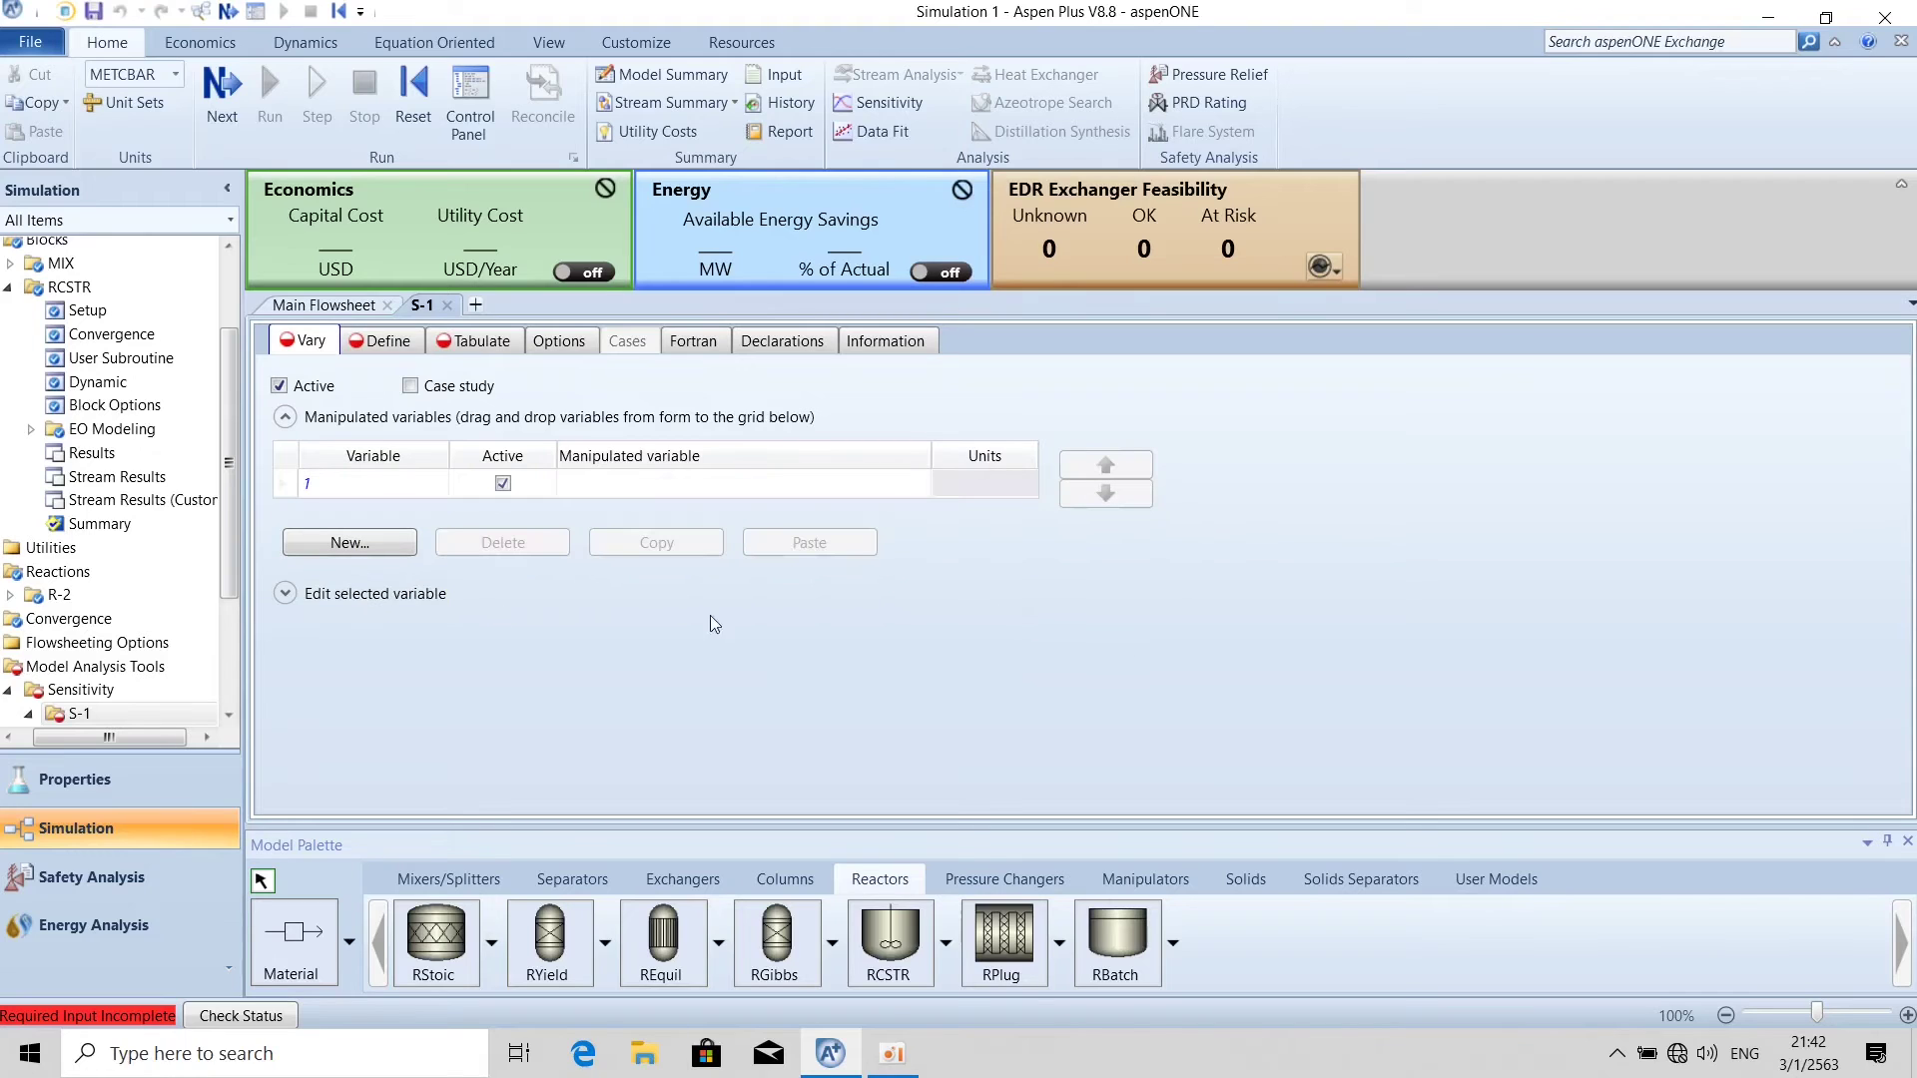
Define manipulated variable 1 as a Block-Var for block RCSTR, using VOL as the variable.
left_click(439, 596)
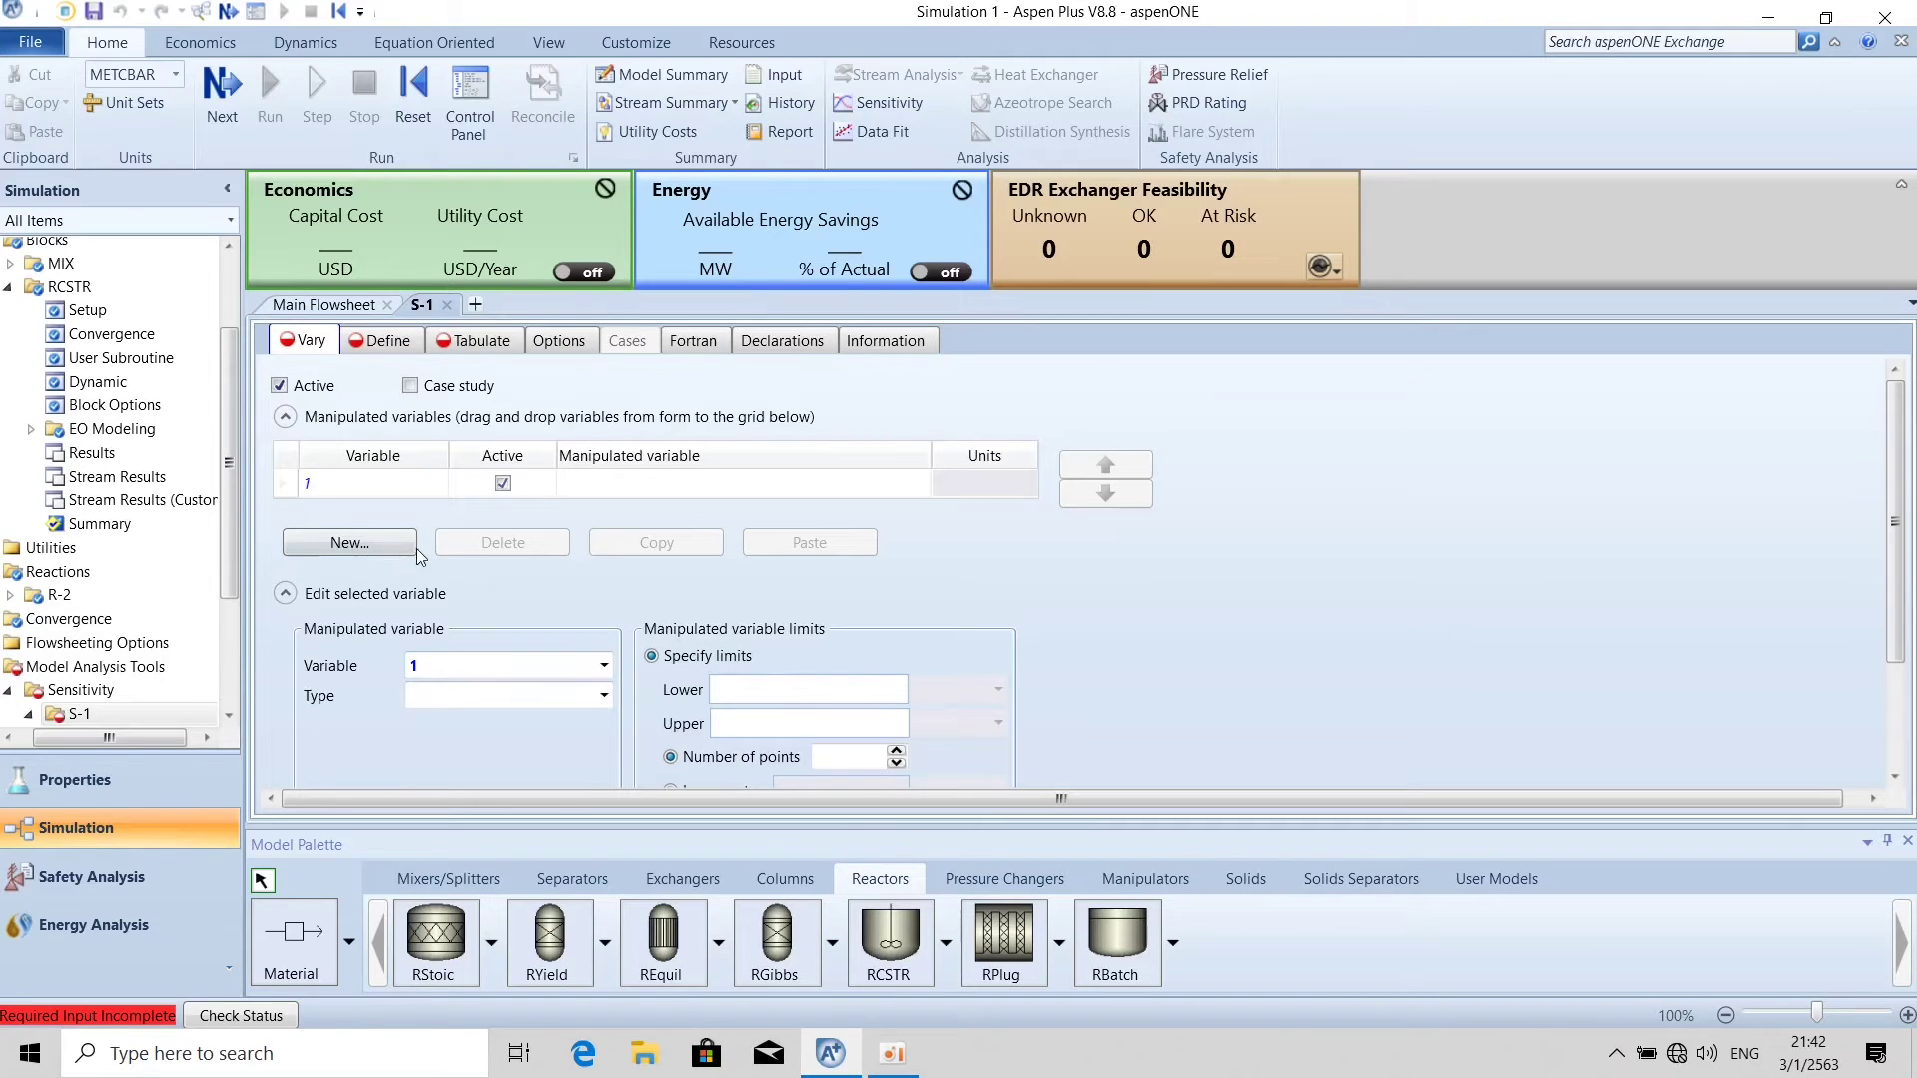
left_click(602, 698)
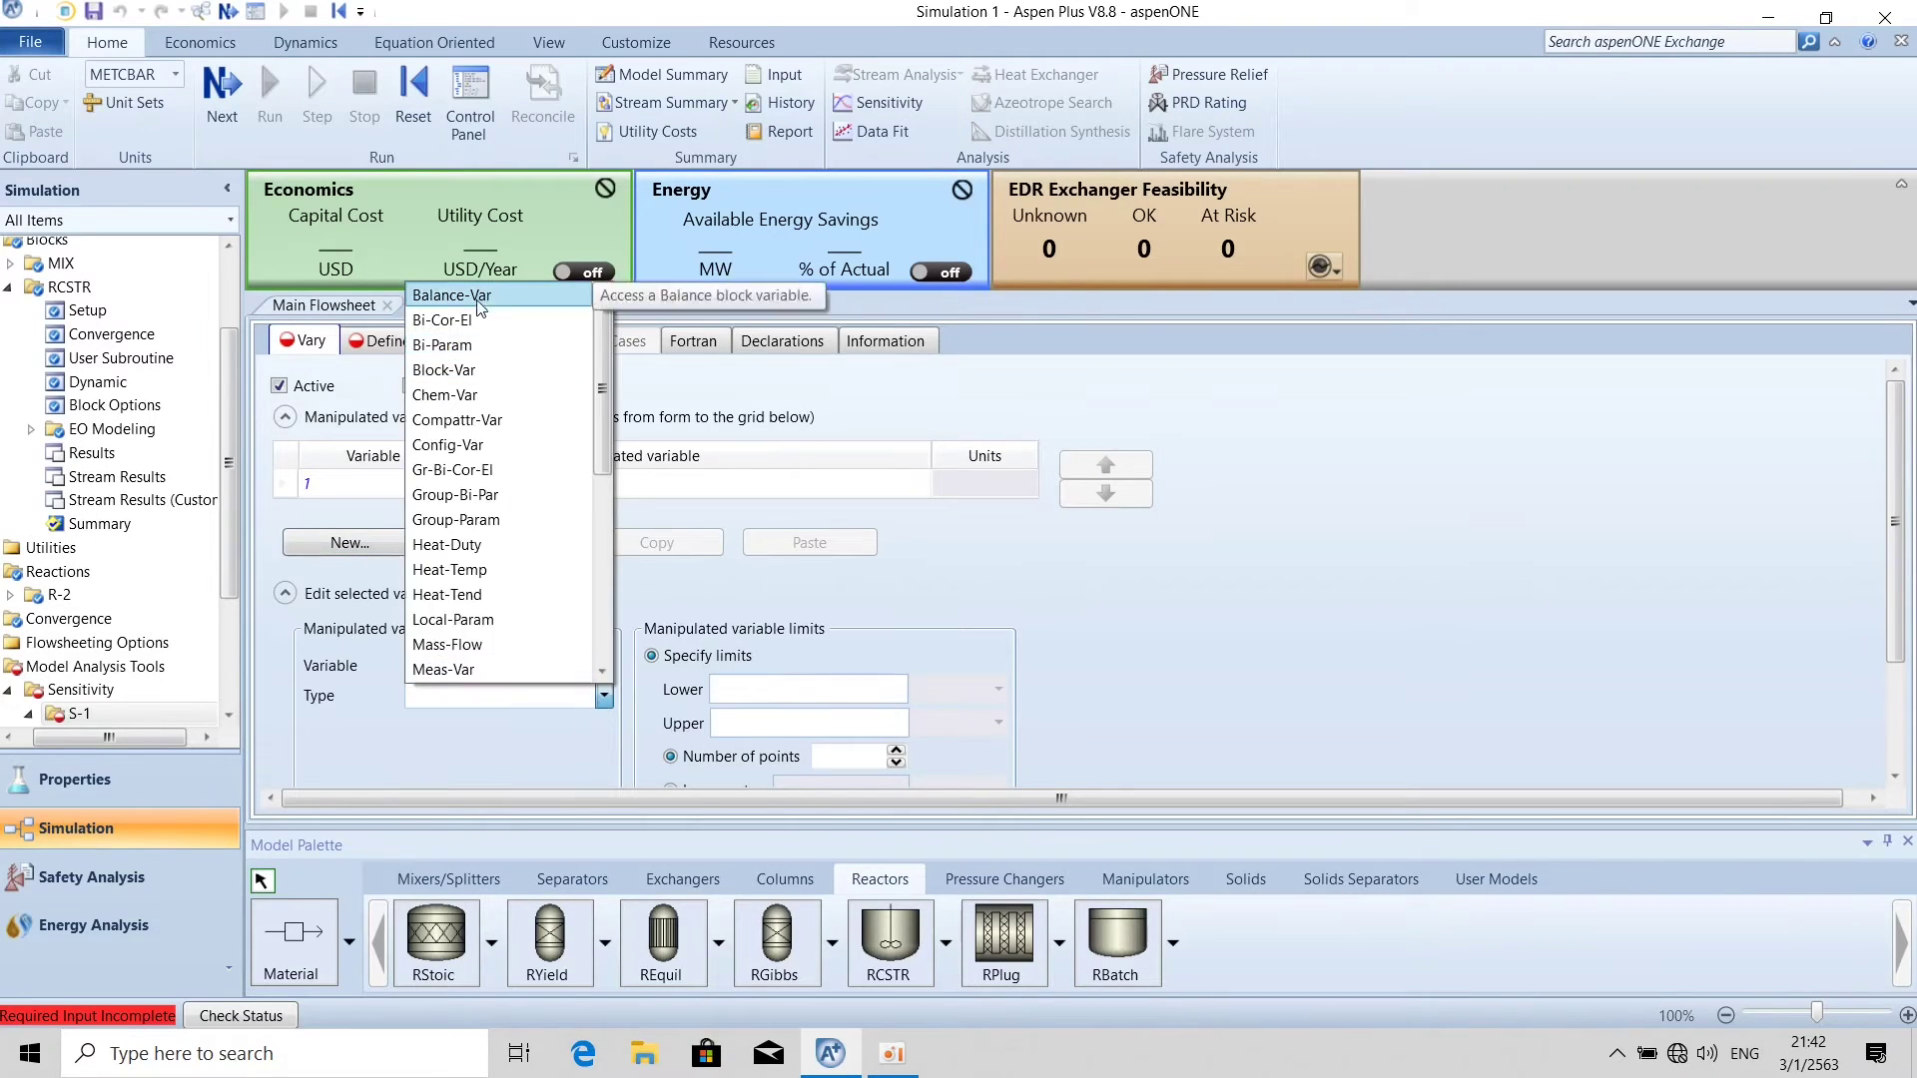
left_click(449, 370)
left_click(603, 727)
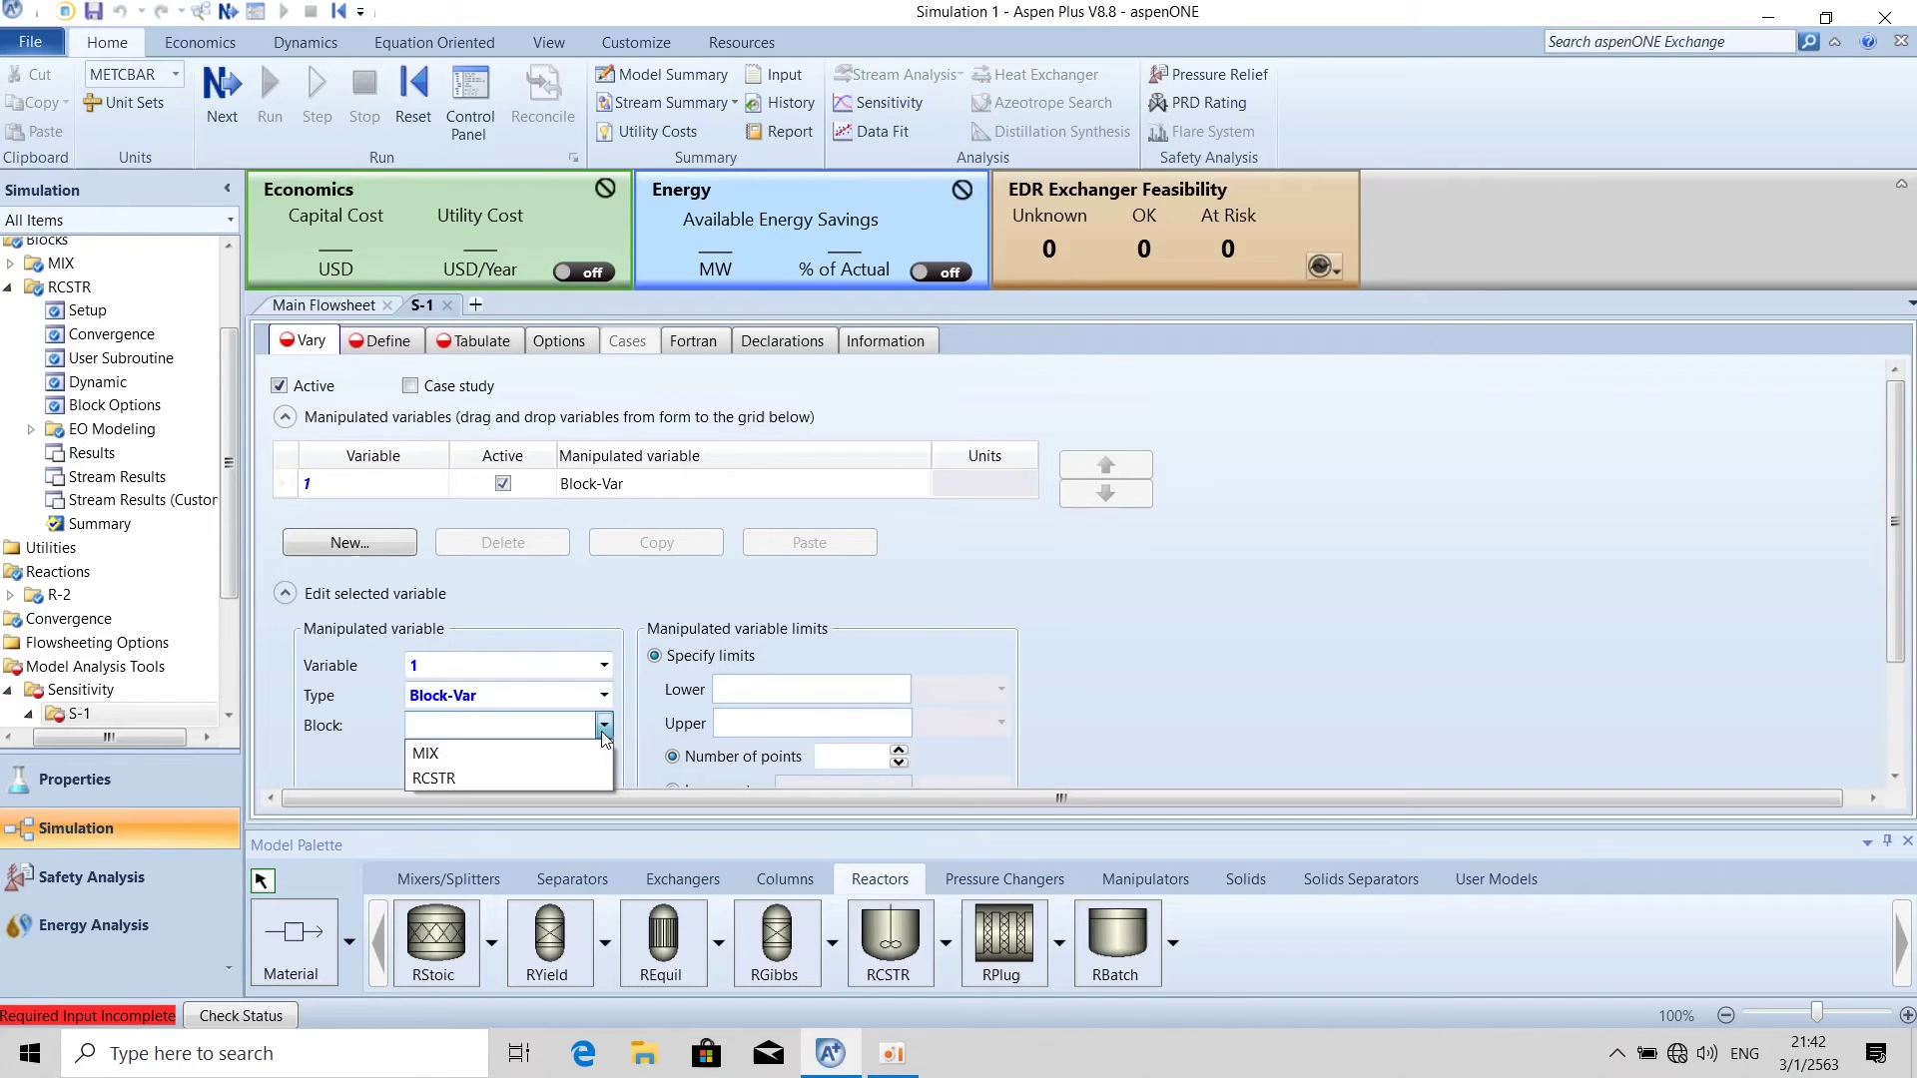
left_click(527, 777)
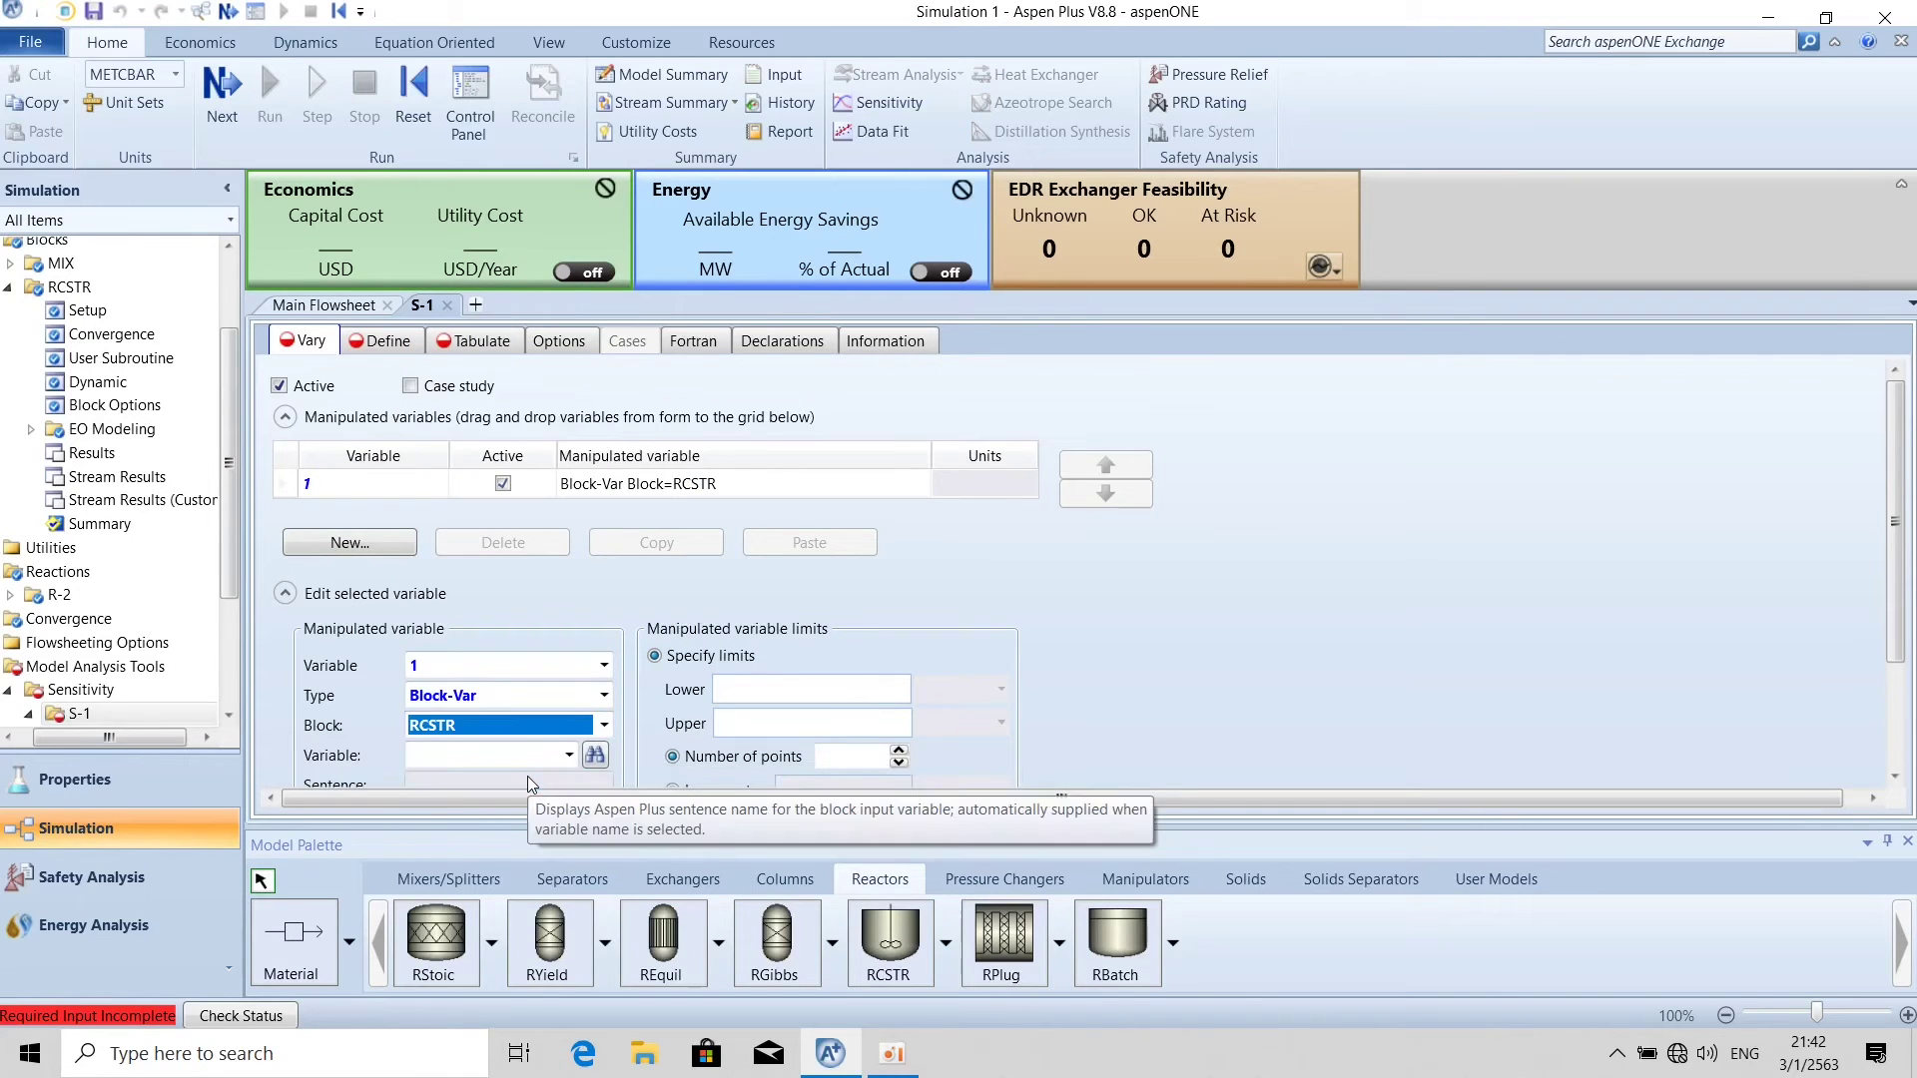
left_click(568, 756)
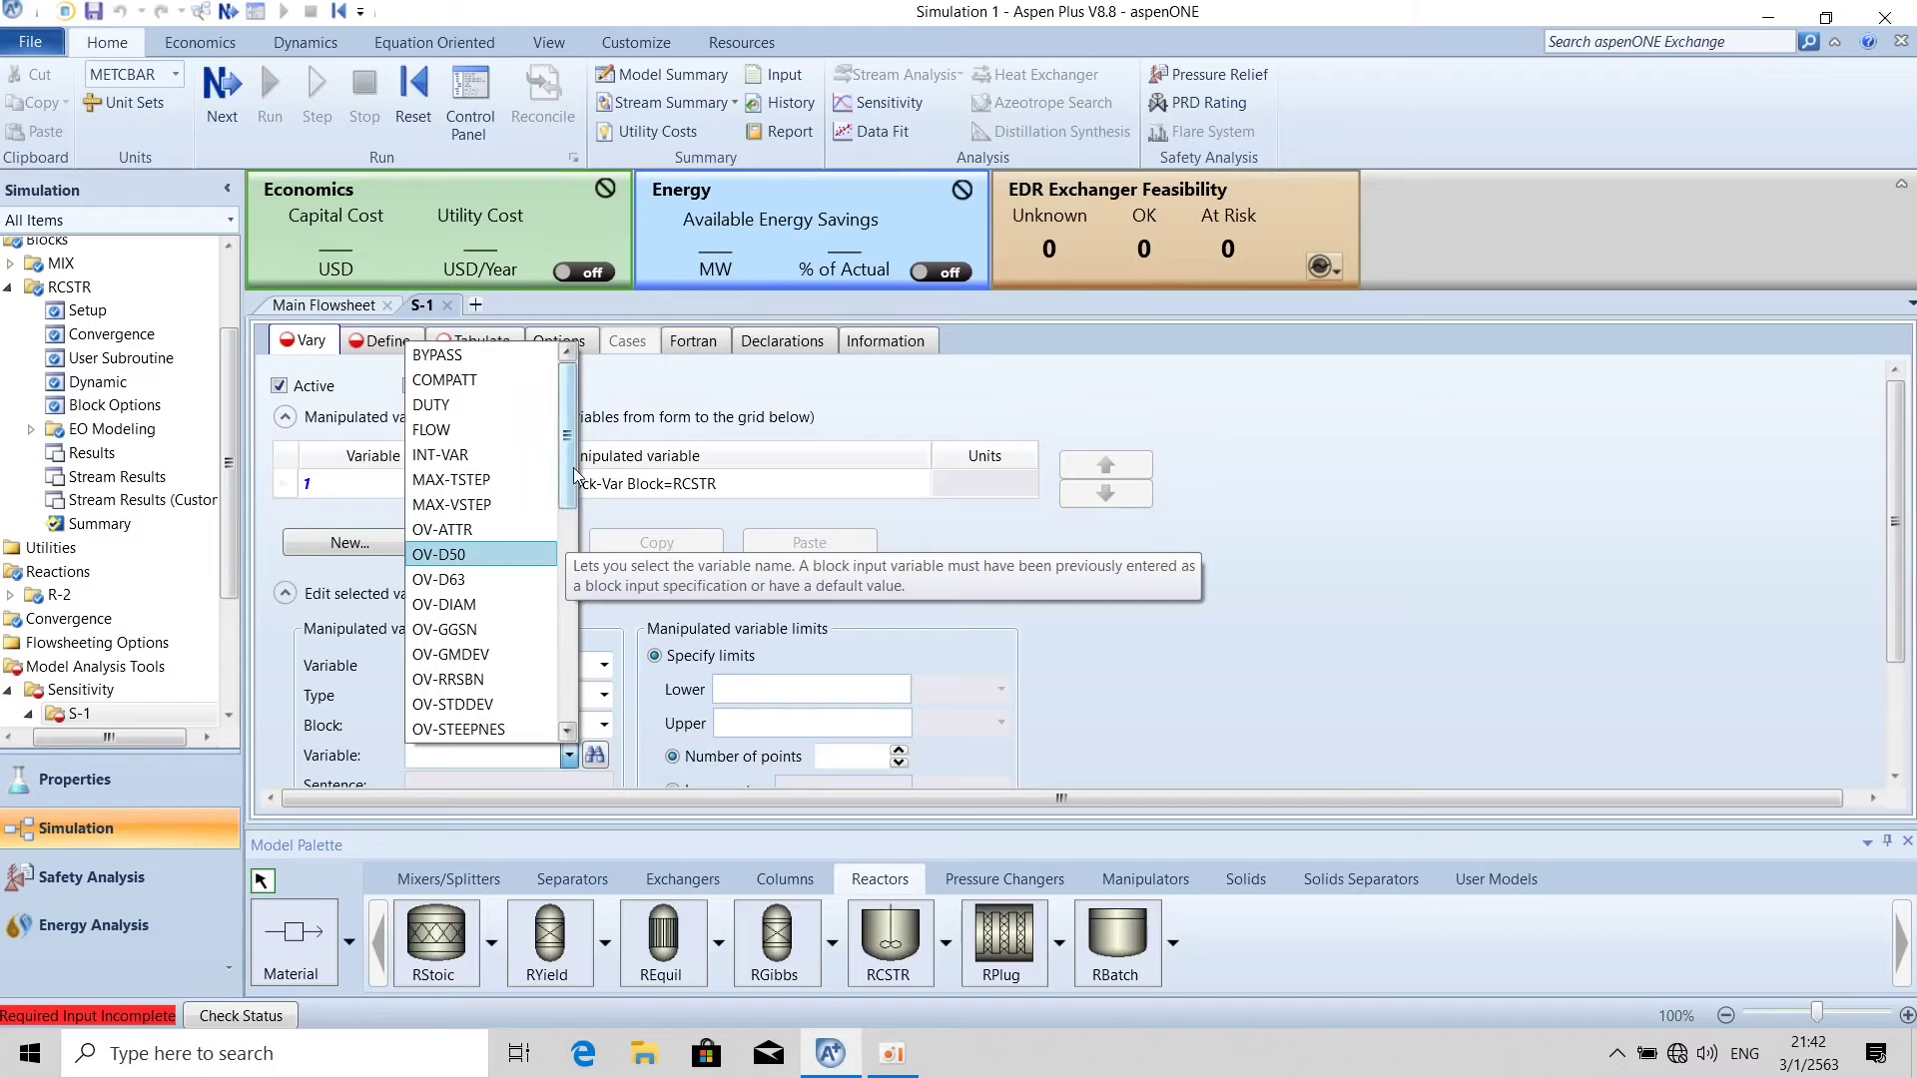
scroll(493, 726, "down", 8)
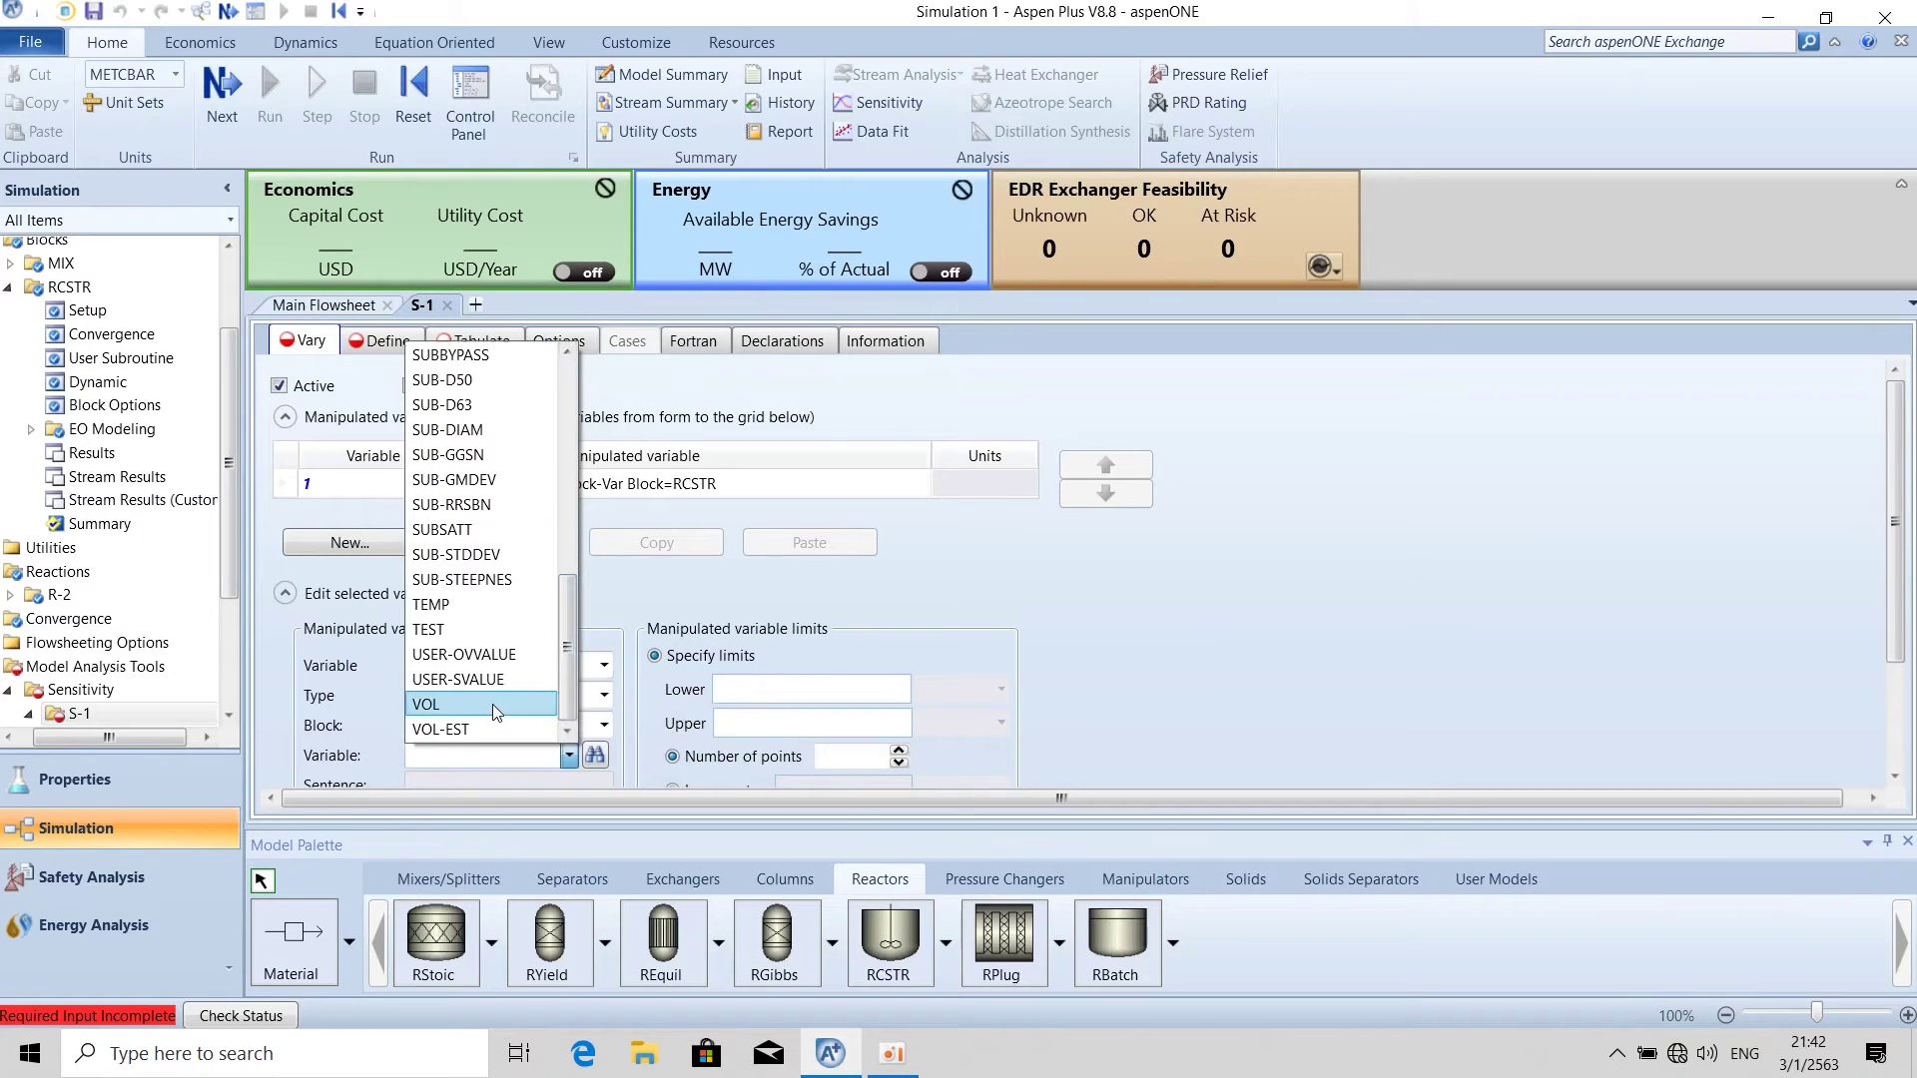
left_click(493, 704)
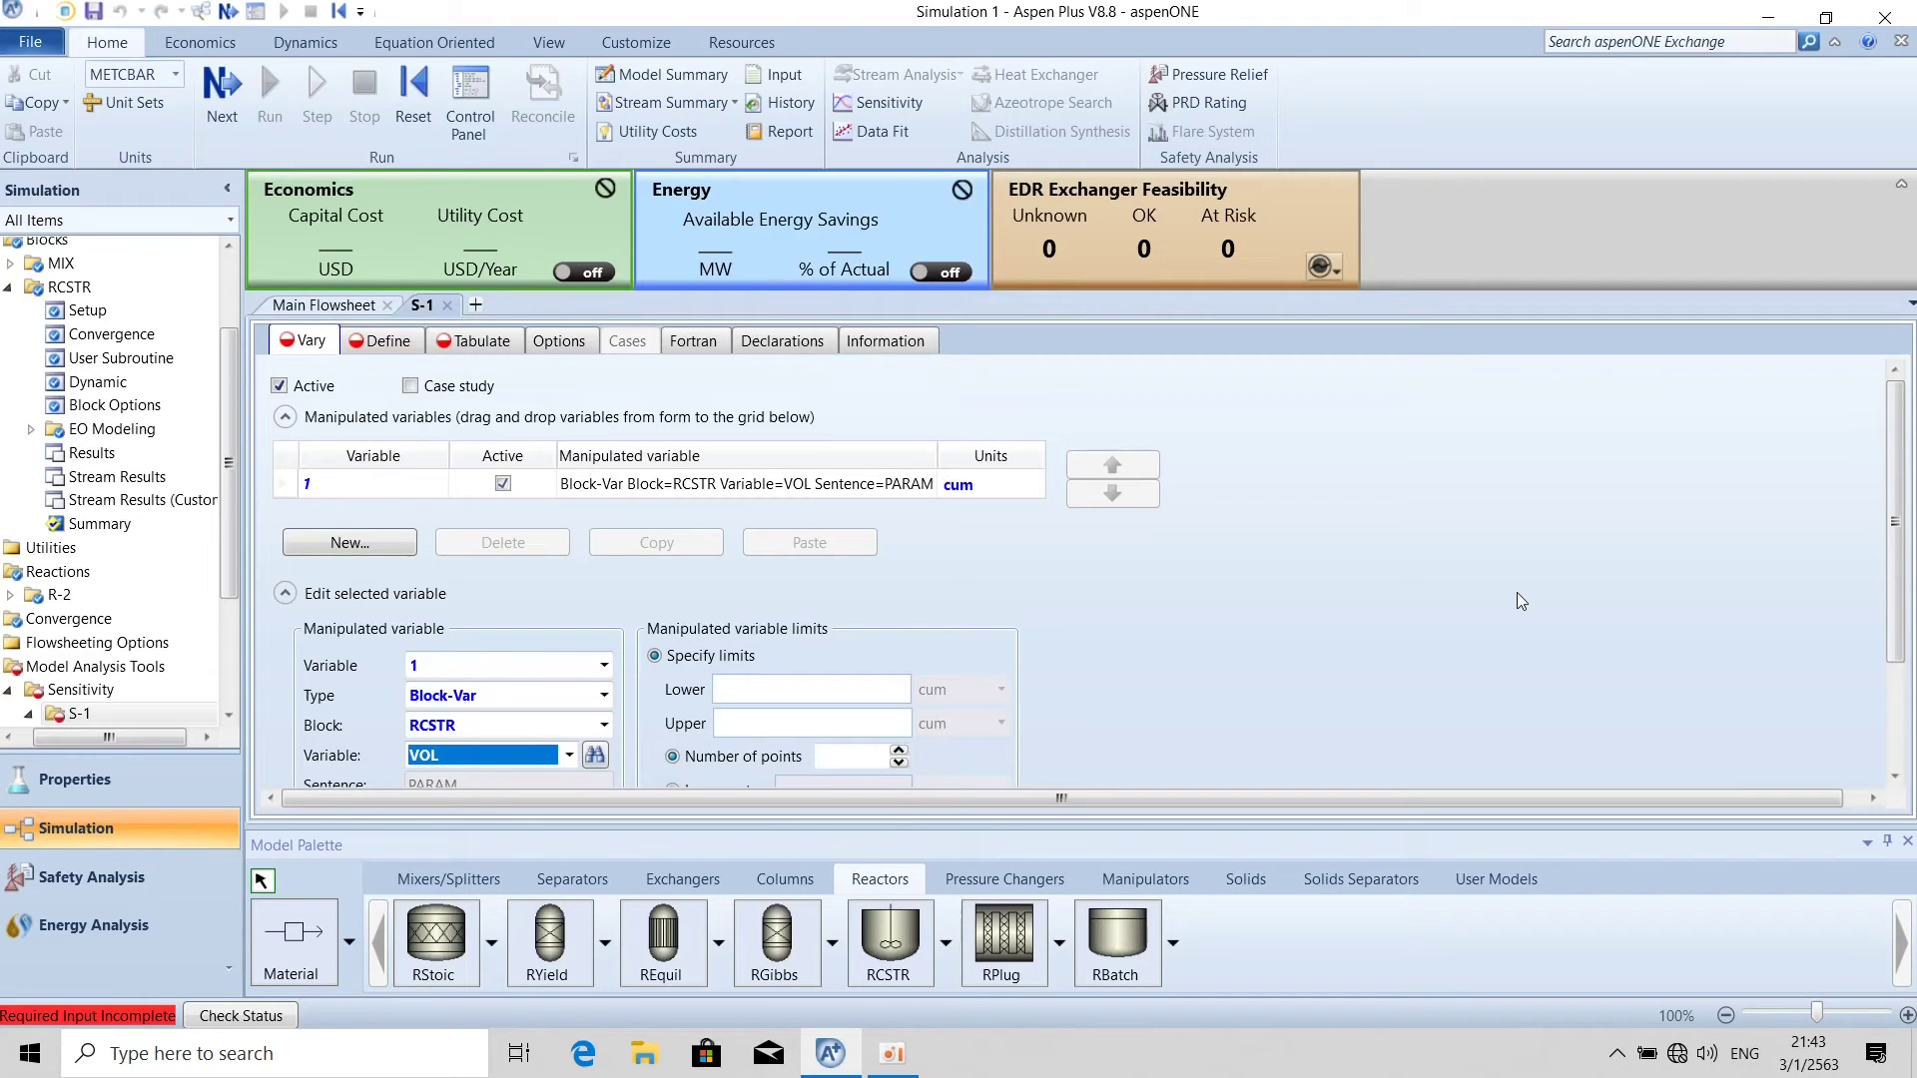
left_click(325, 305)
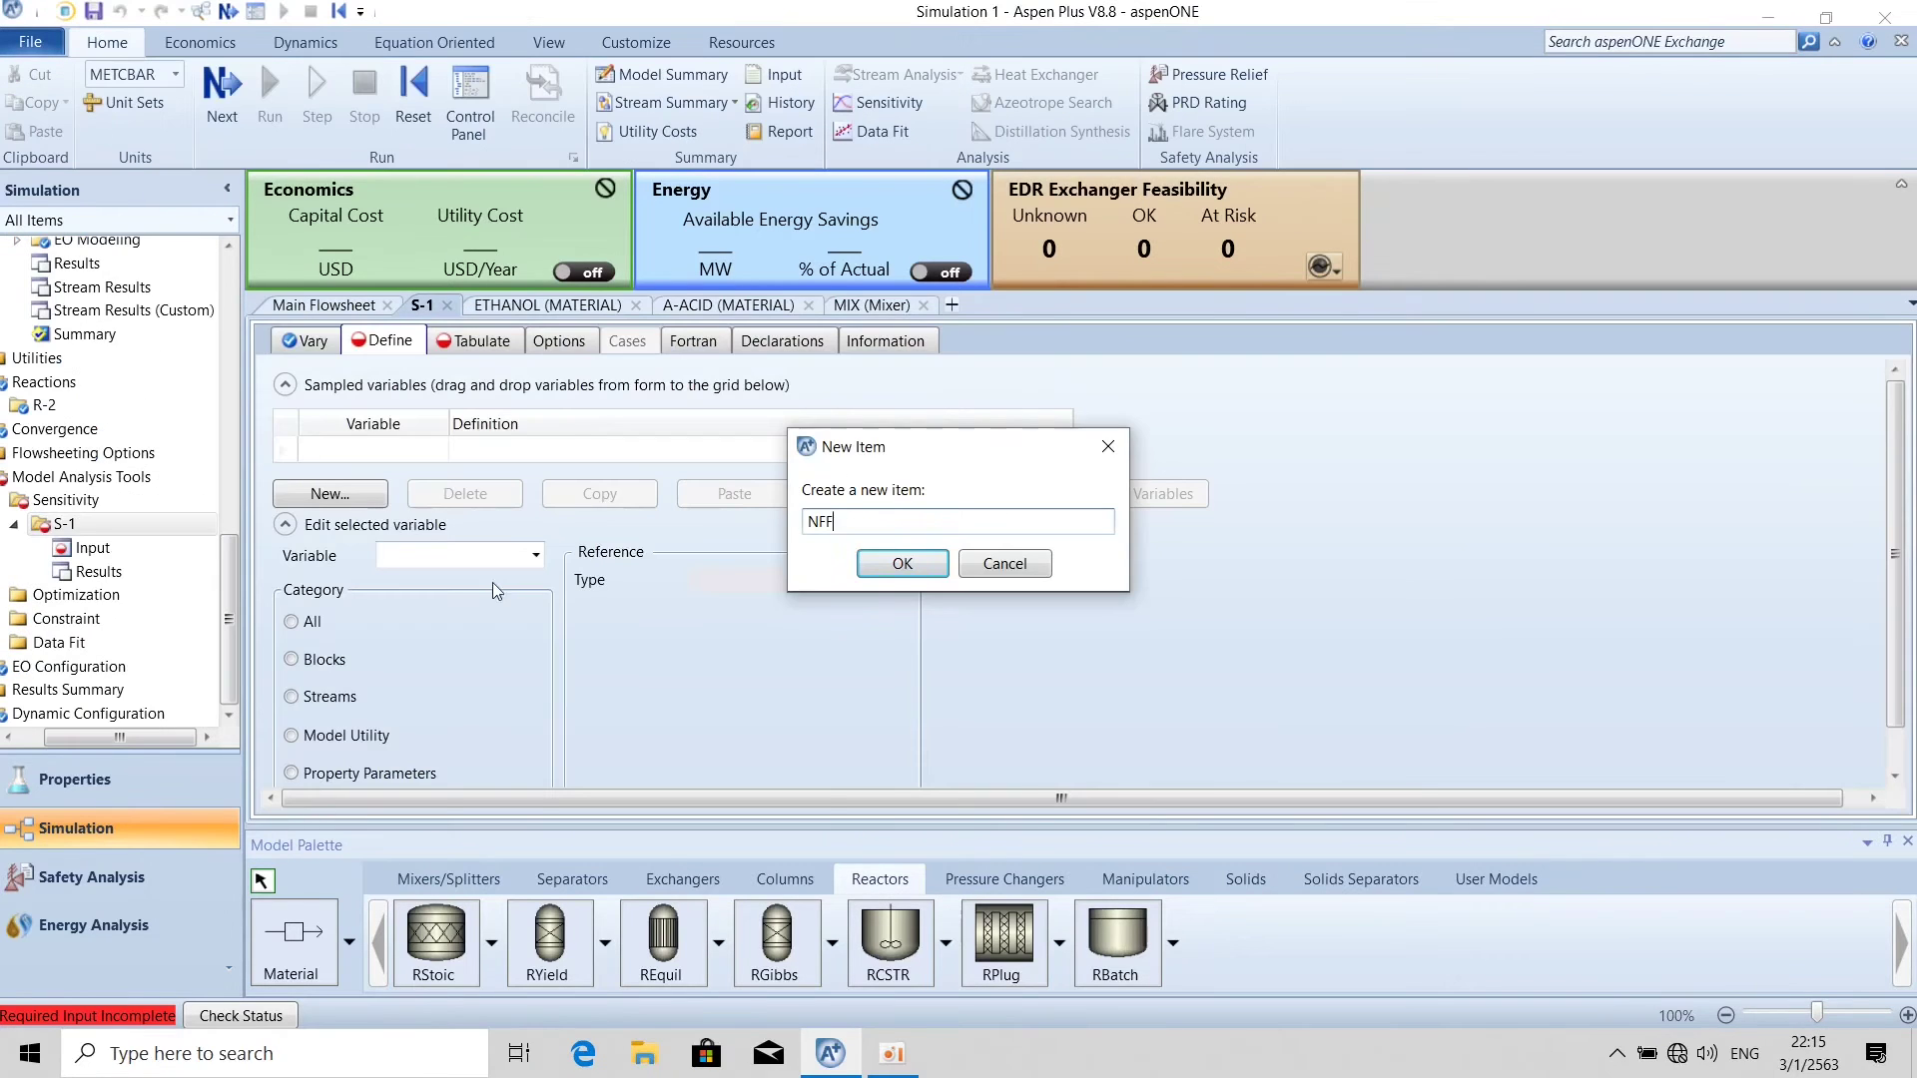
left_click(891, 1053)
left_click(892, 1053)
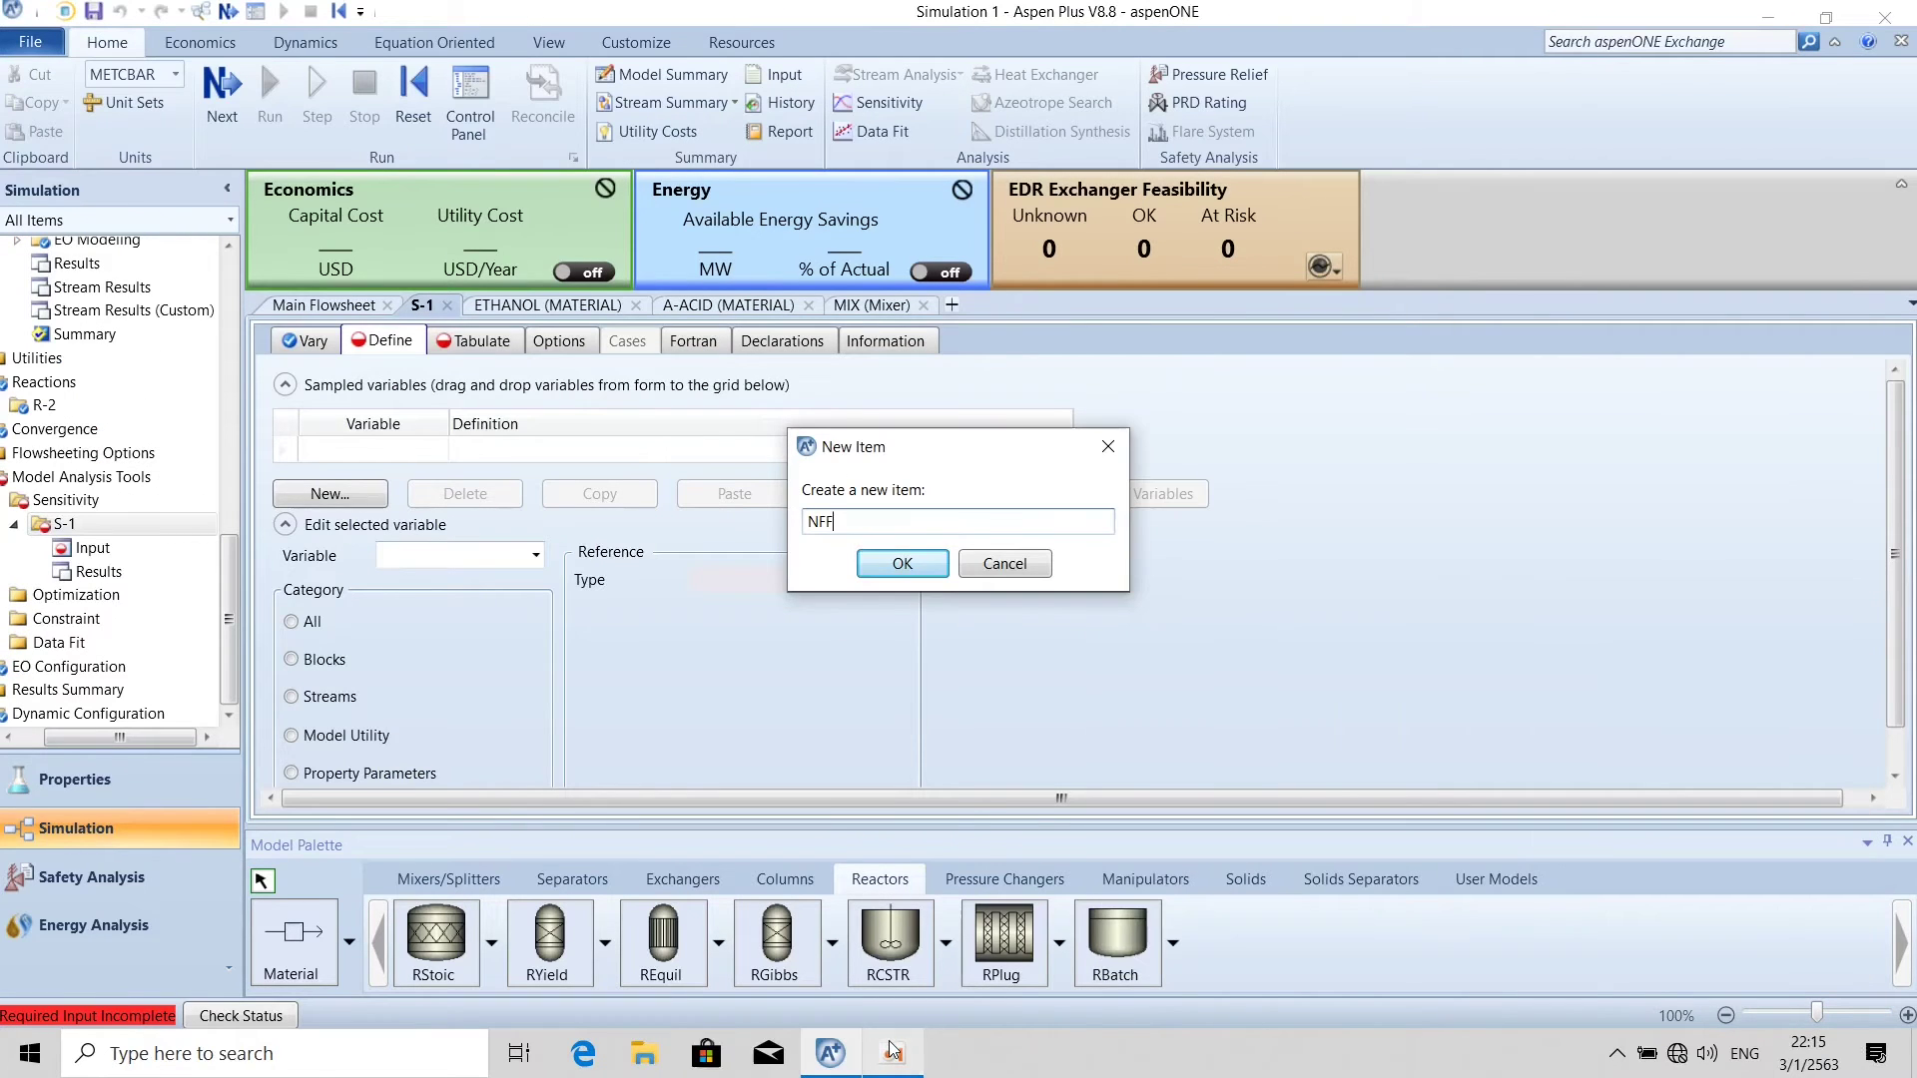
Confirm the creation of the sampled variable named NFF for sensitivity analysis S-1.
left_click(933, 569)
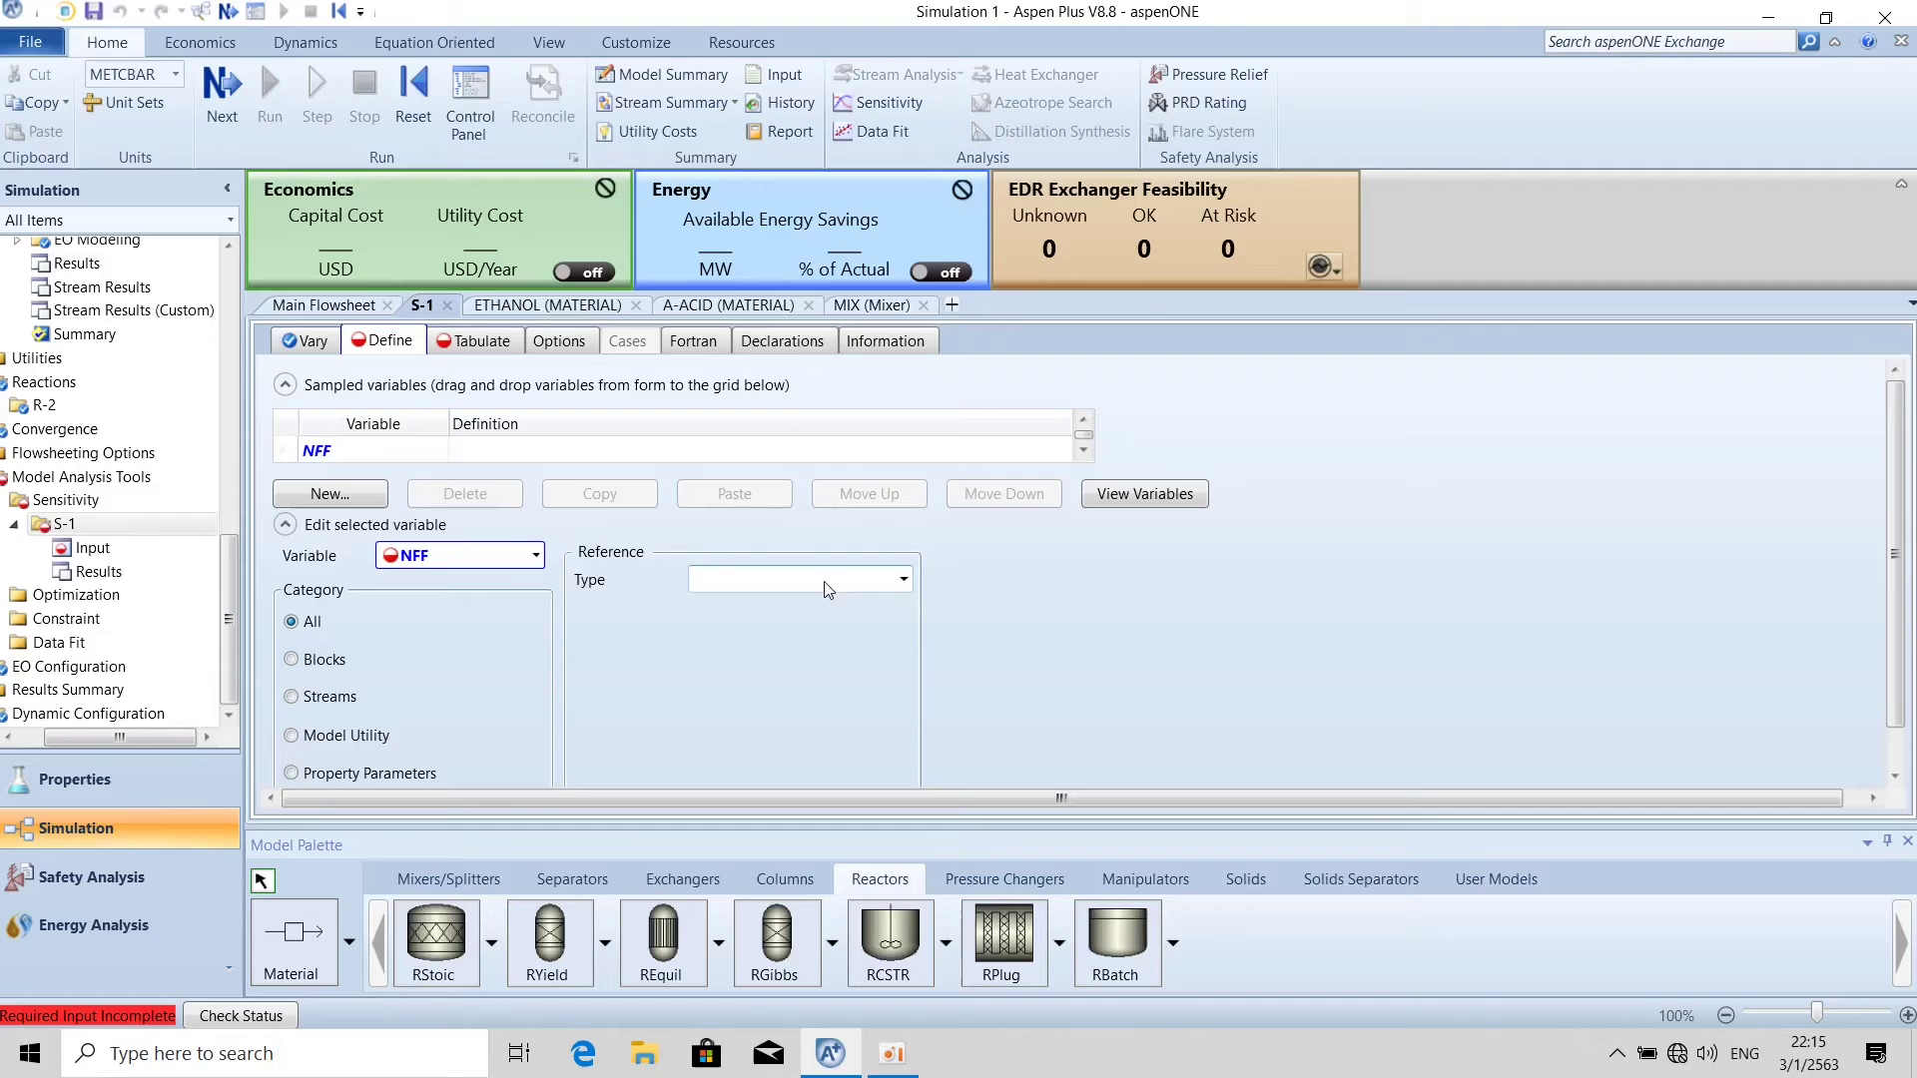
Define sampled variable NFF as the Mole-Flow of component ETHANOL in stream FEED.
left_click(903, 578)
left_click_drag(903, 642, 906, 735)
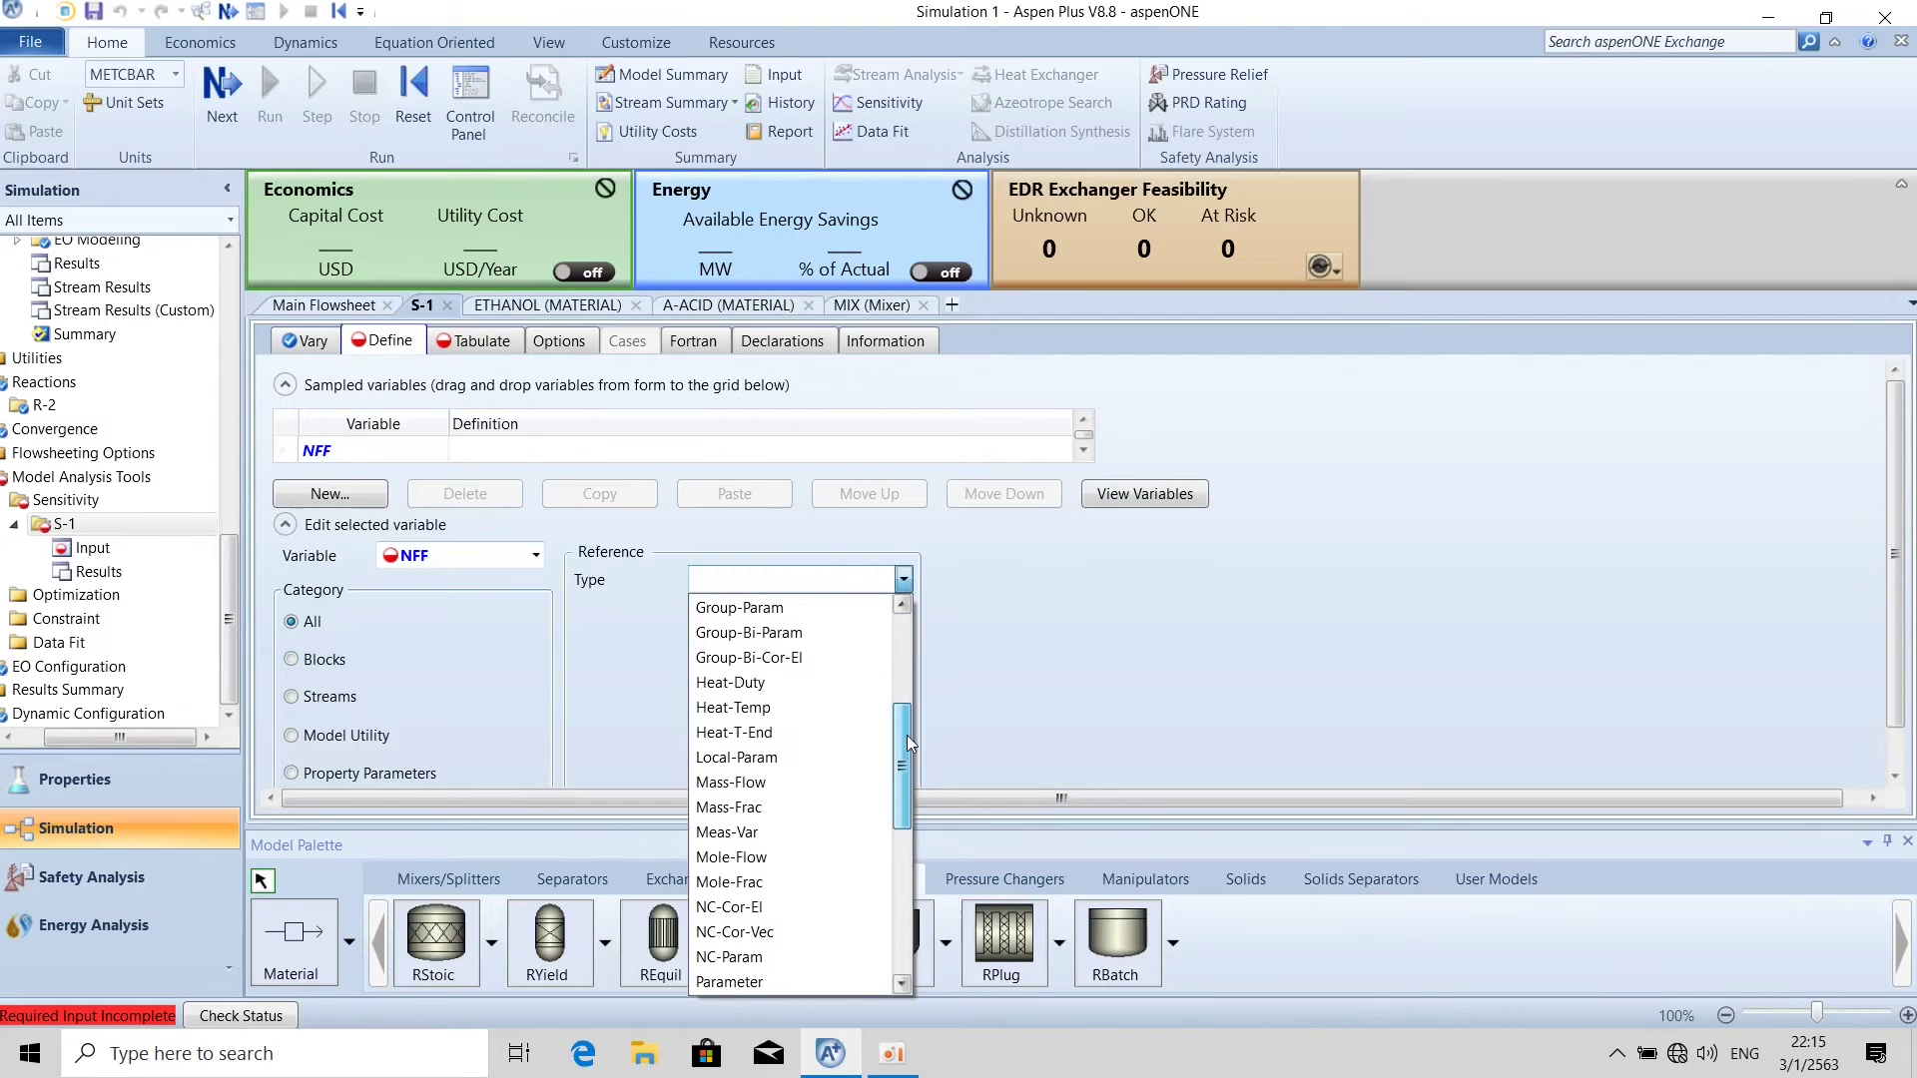
left_click(779, 856)
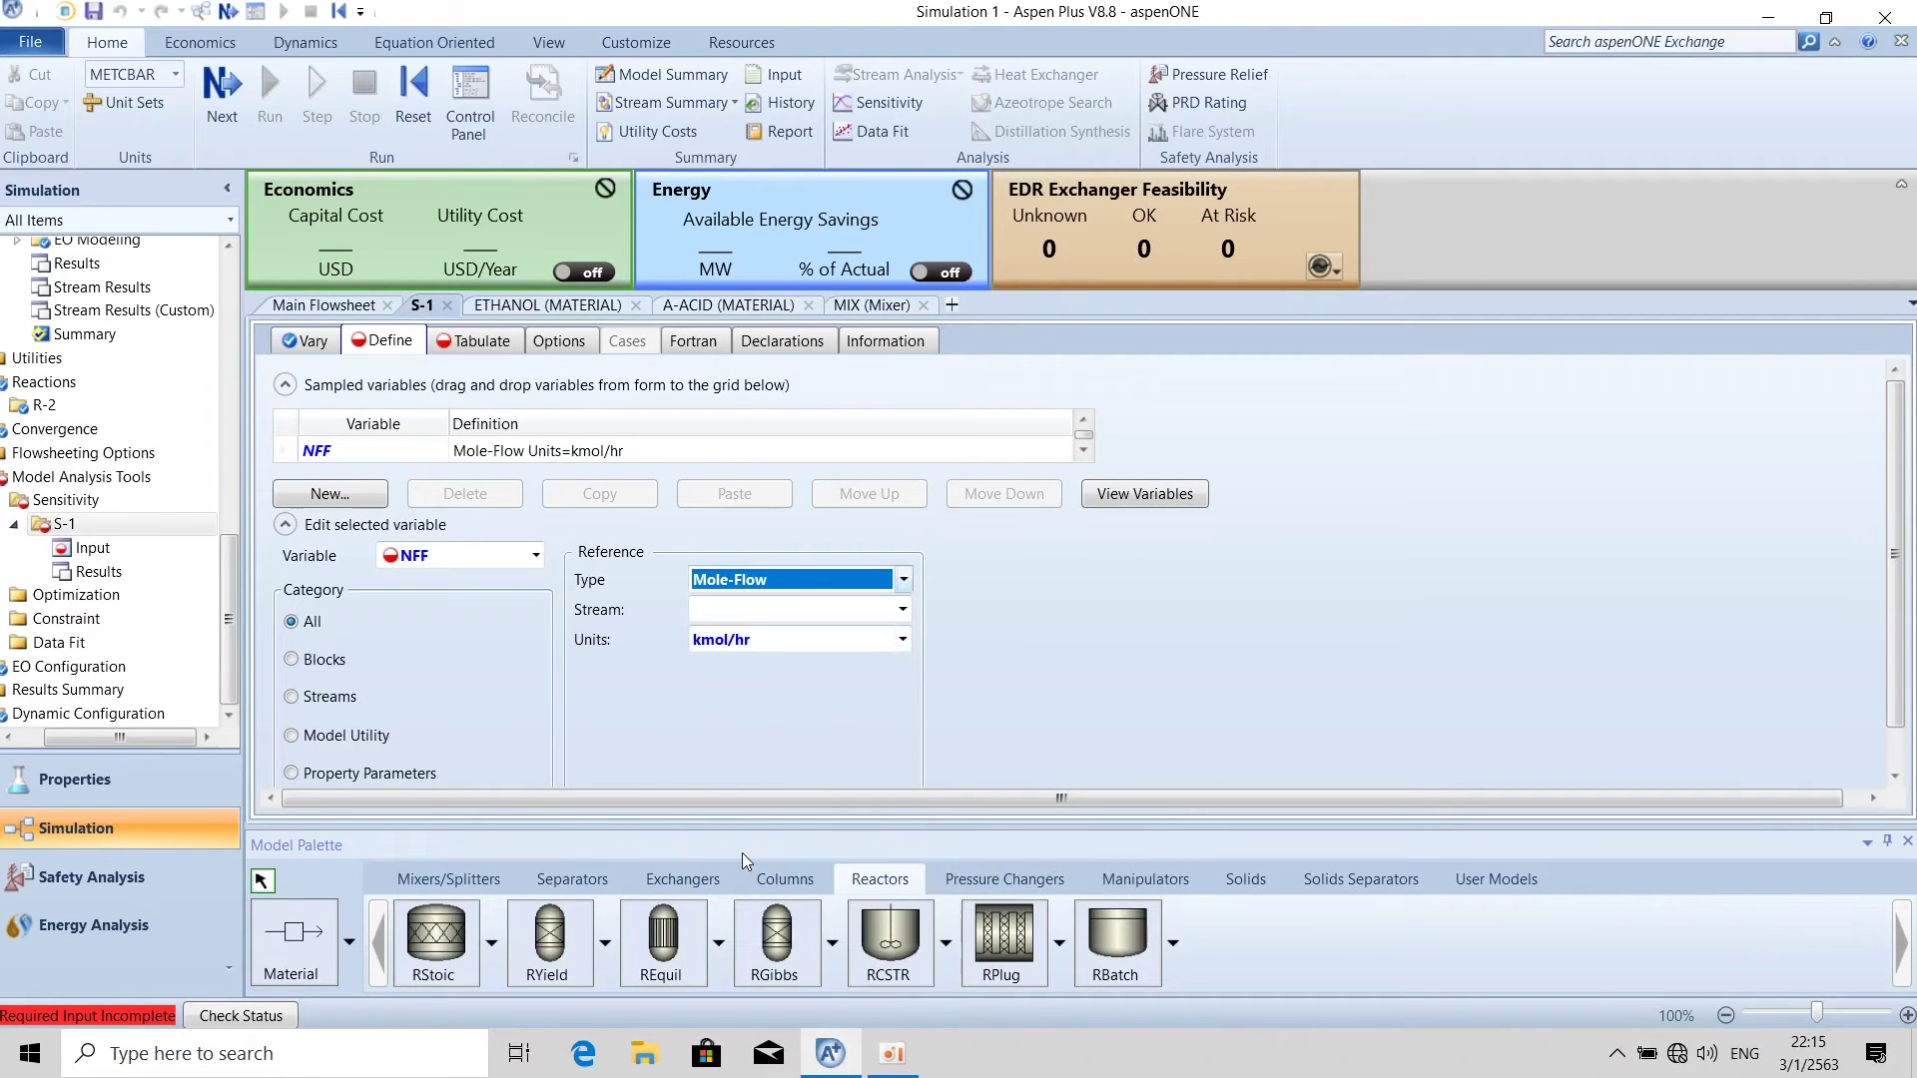
left_click(903, 610)
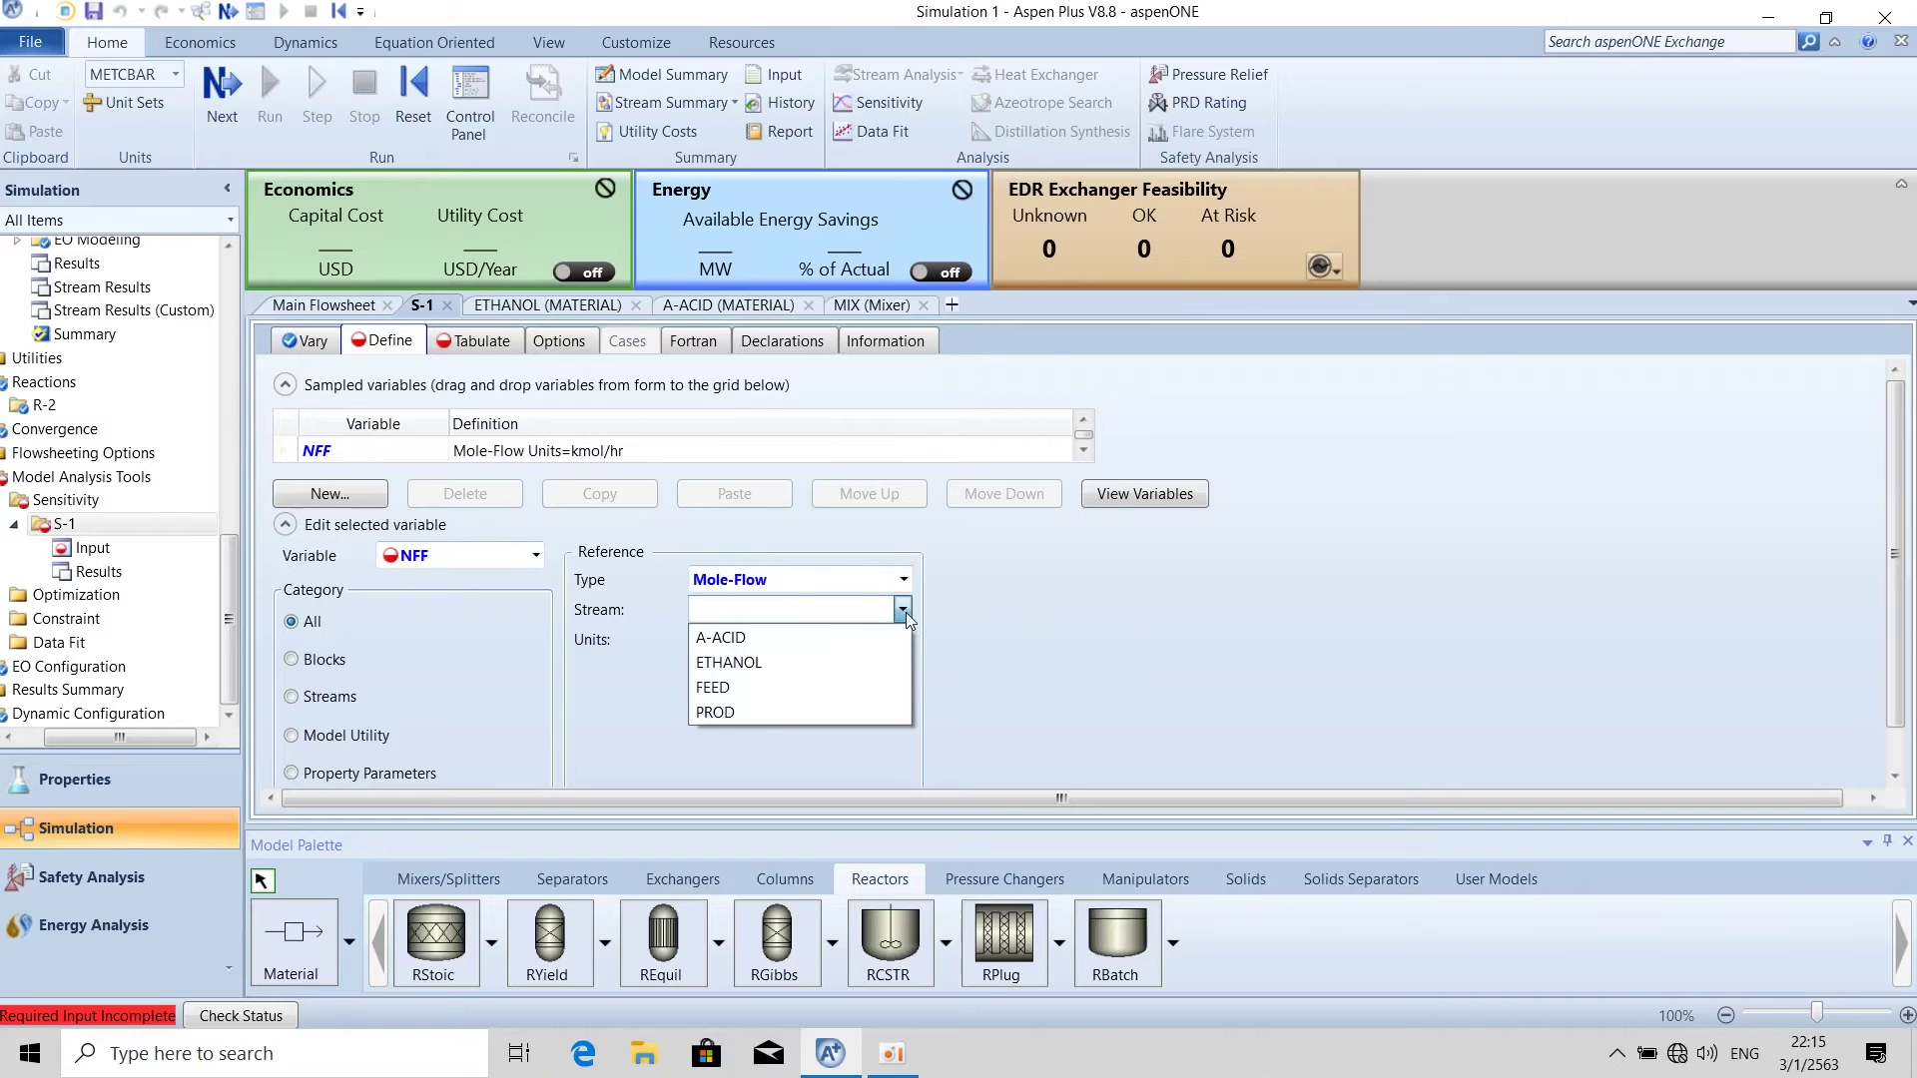
left_click(783, 685)
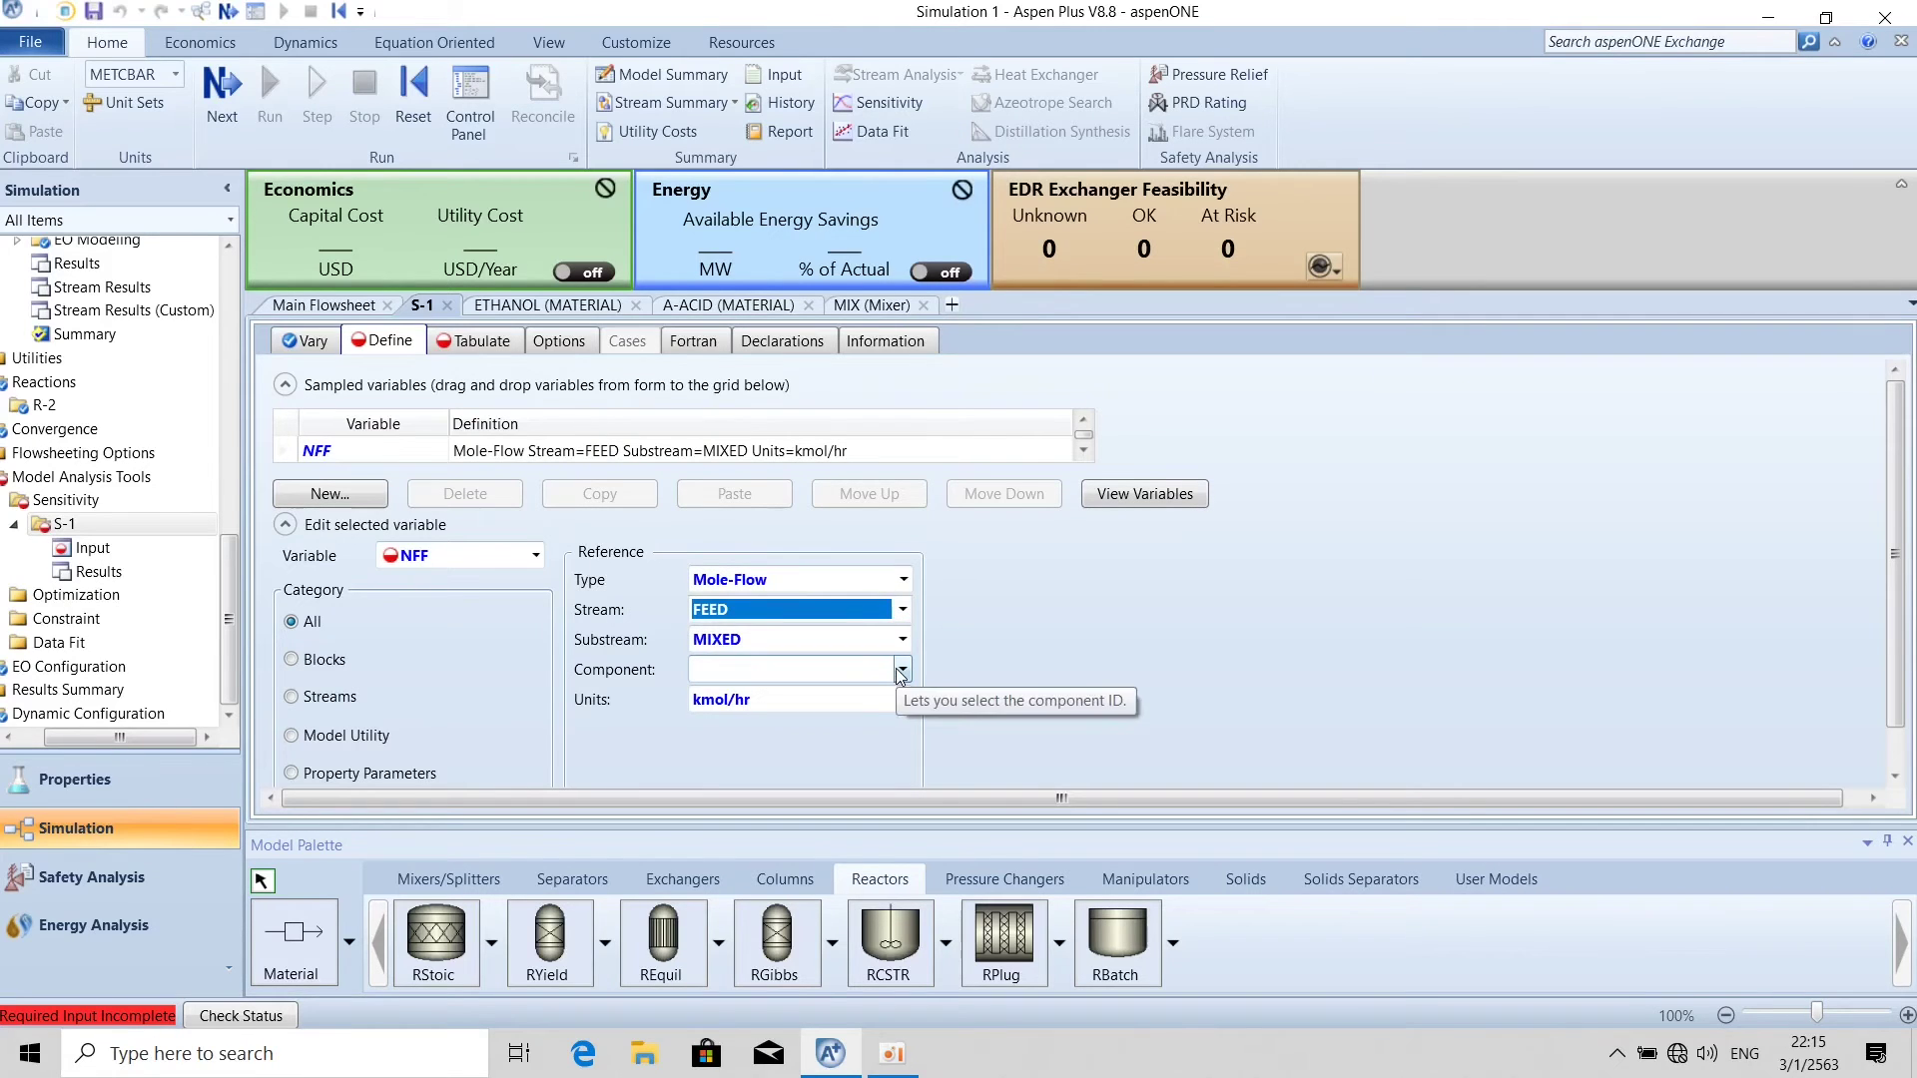
left_click(901, 670)
left_click(739, 725)
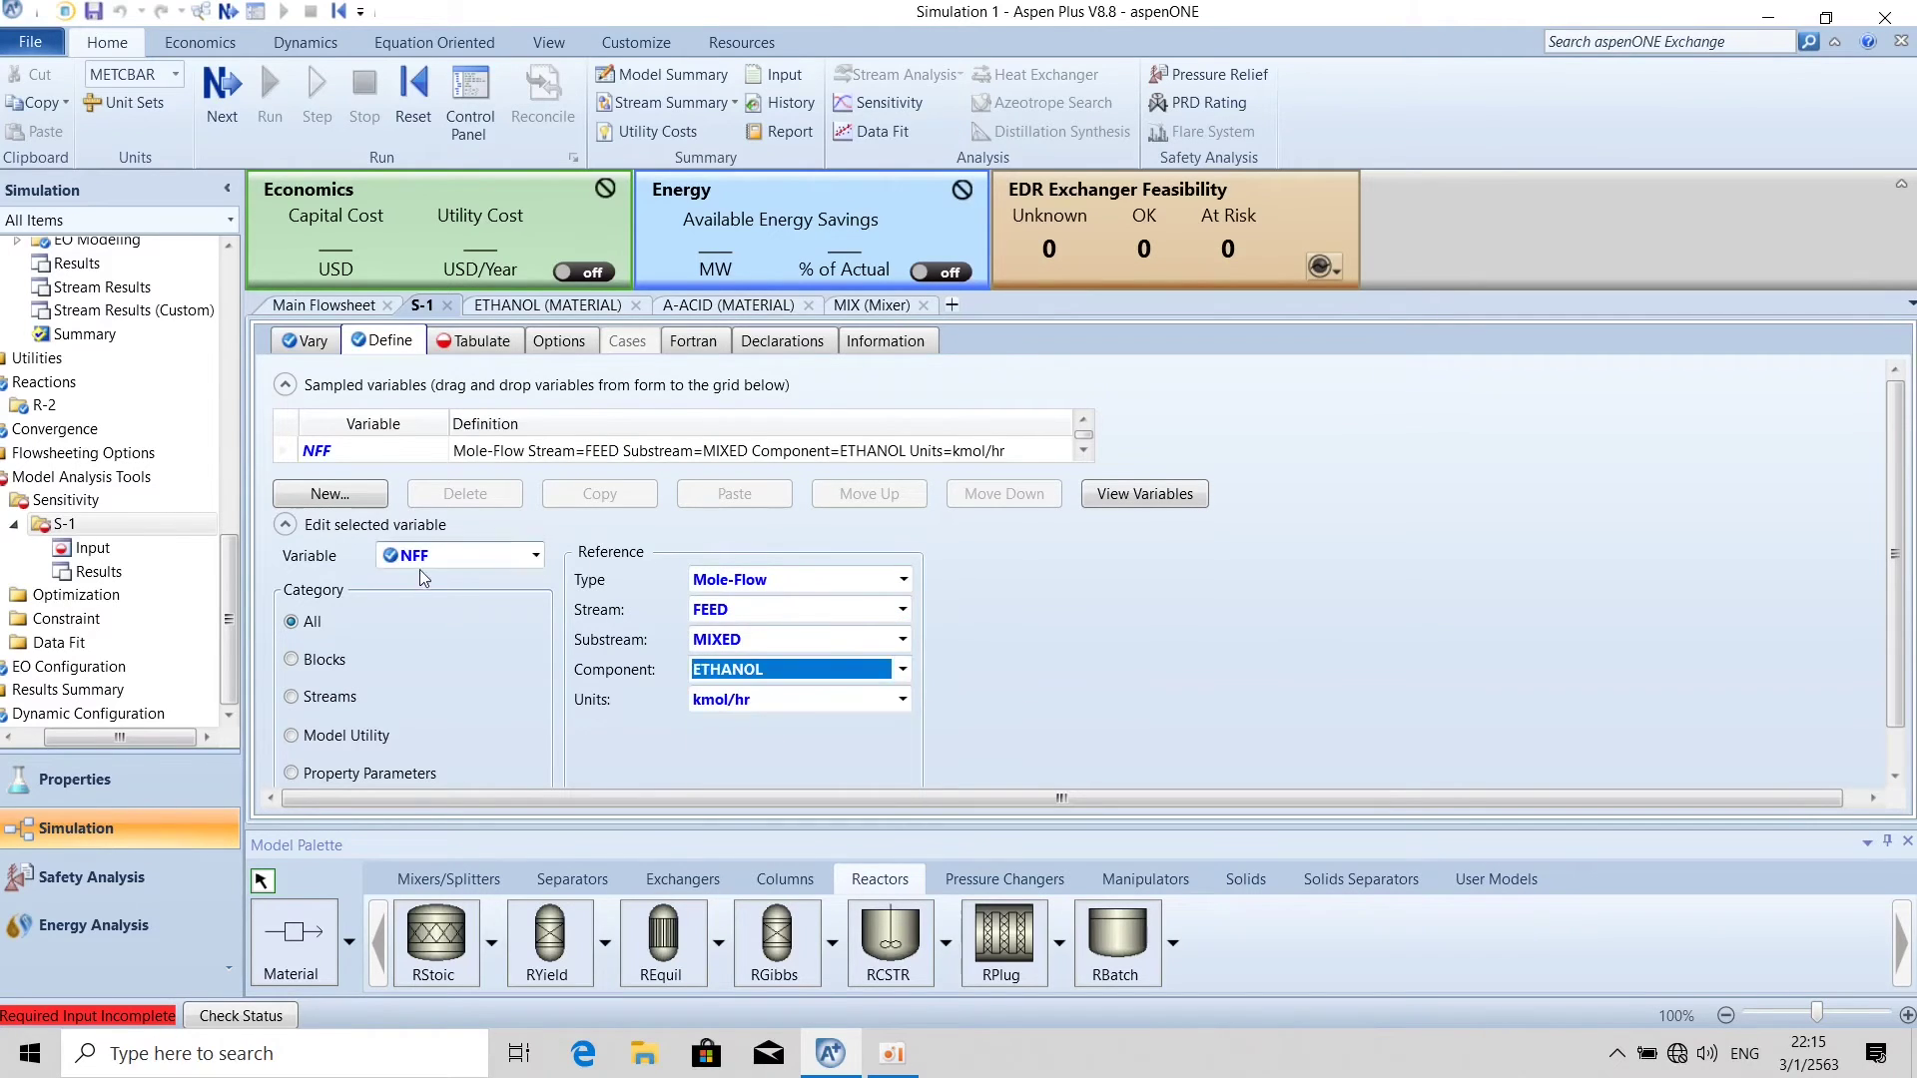
Create sampled variable NEP and define it as the Mole-Flow of component ETHANOL in stream PROD.
left_click(537, 561)
left_click(467, 609)
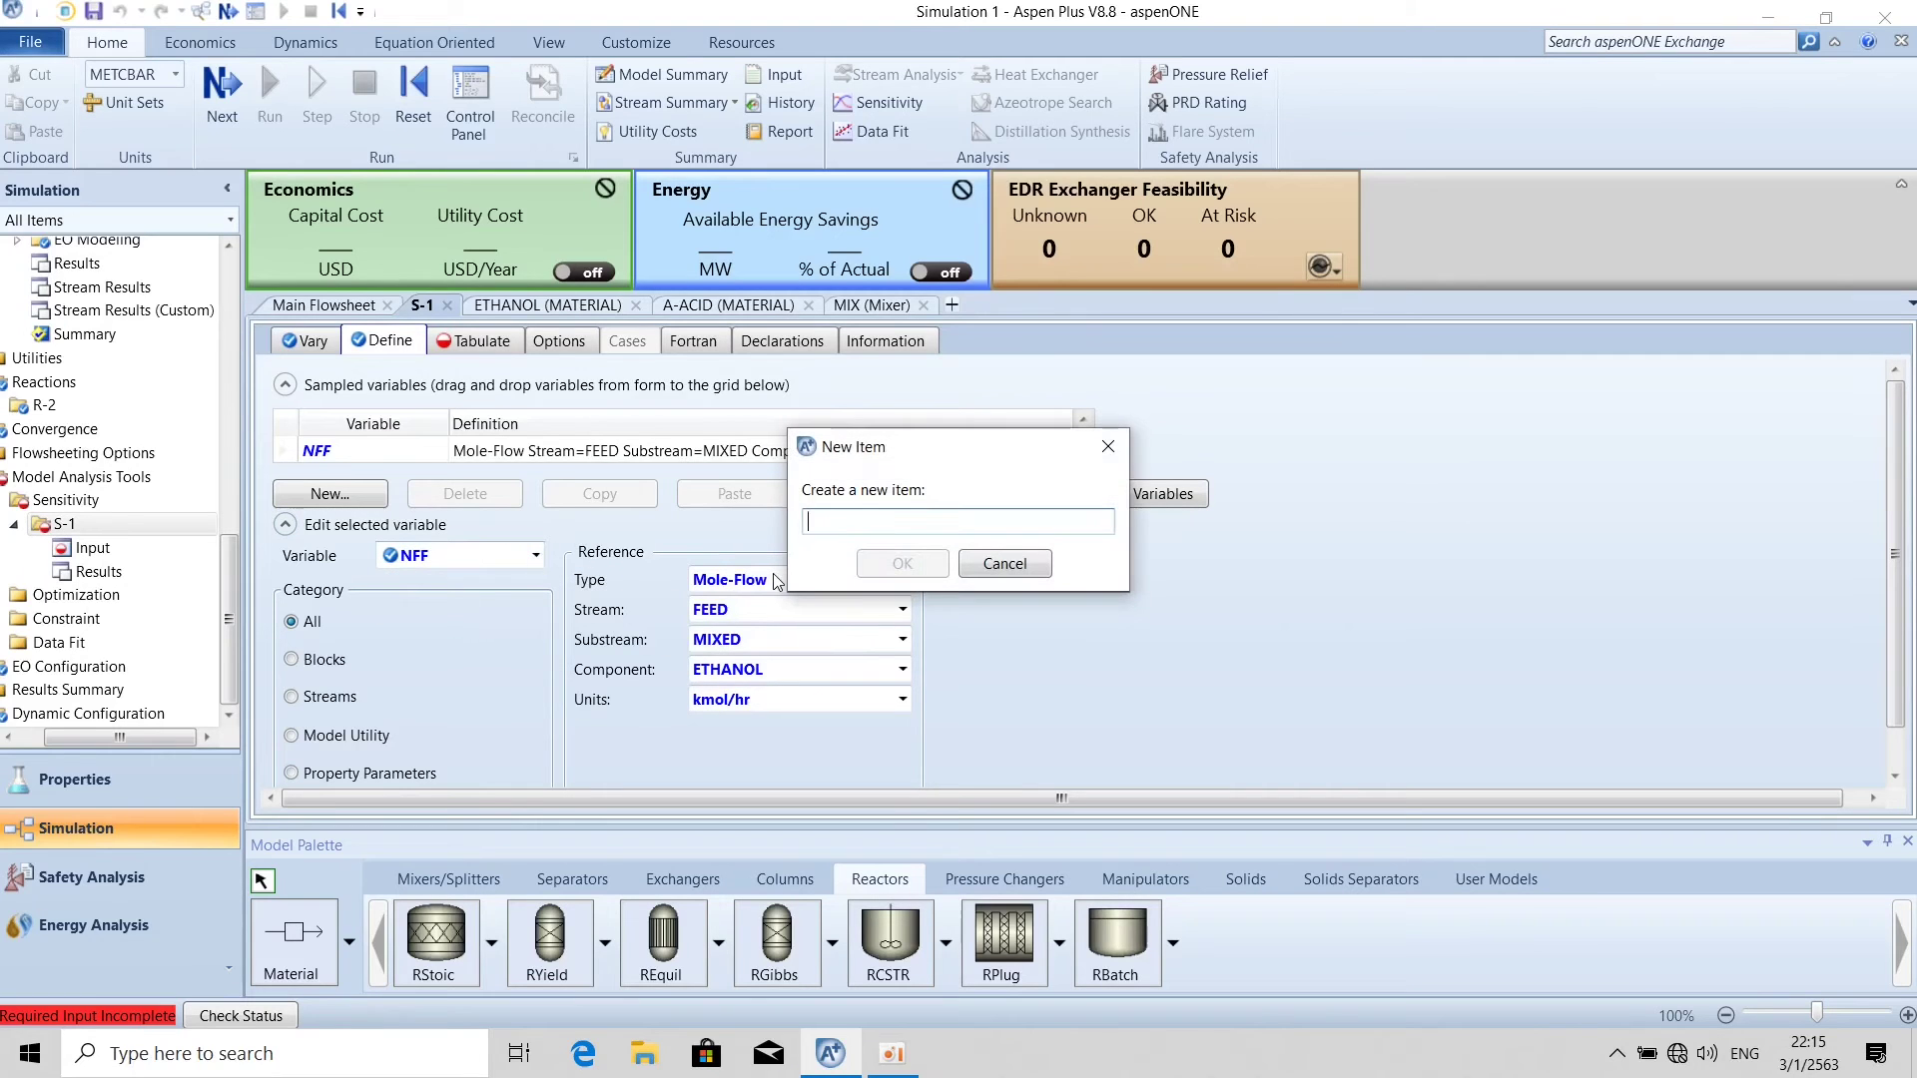
type("NEP")
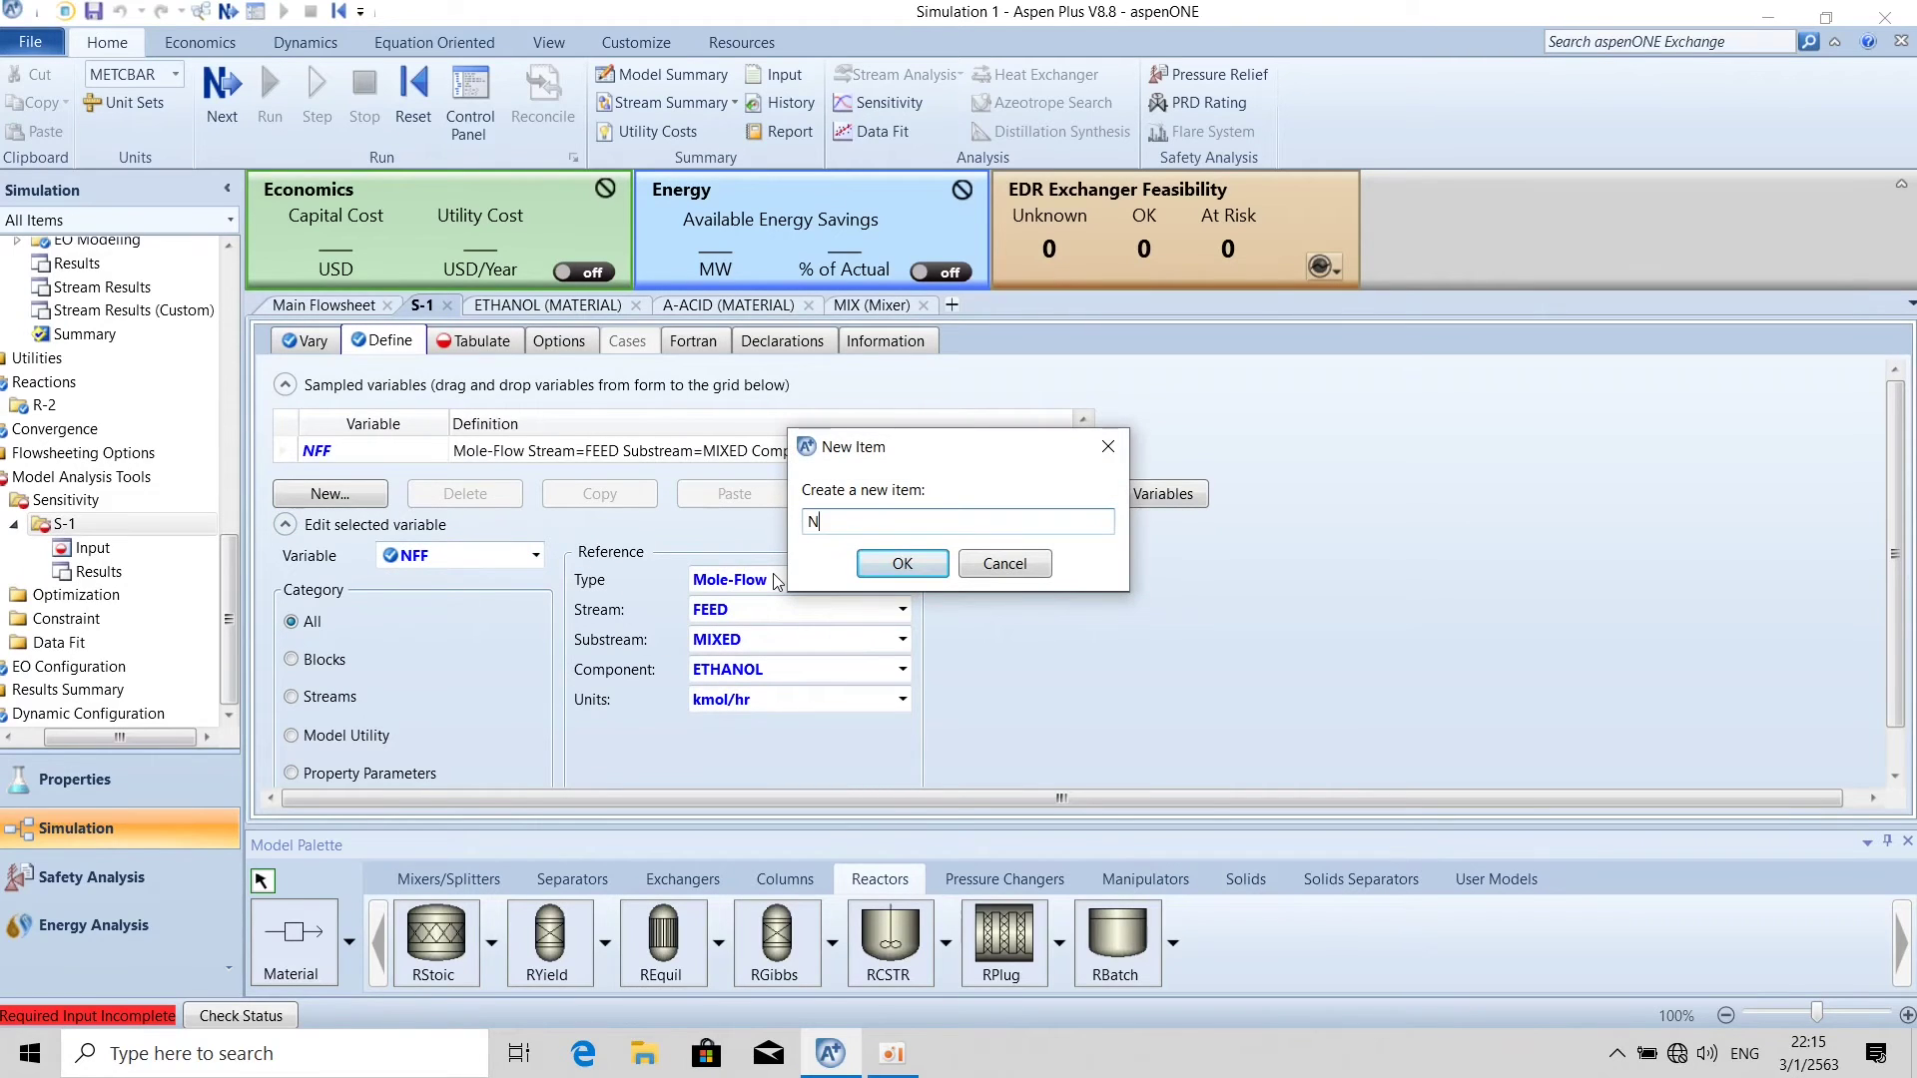
left_click(923, 563)
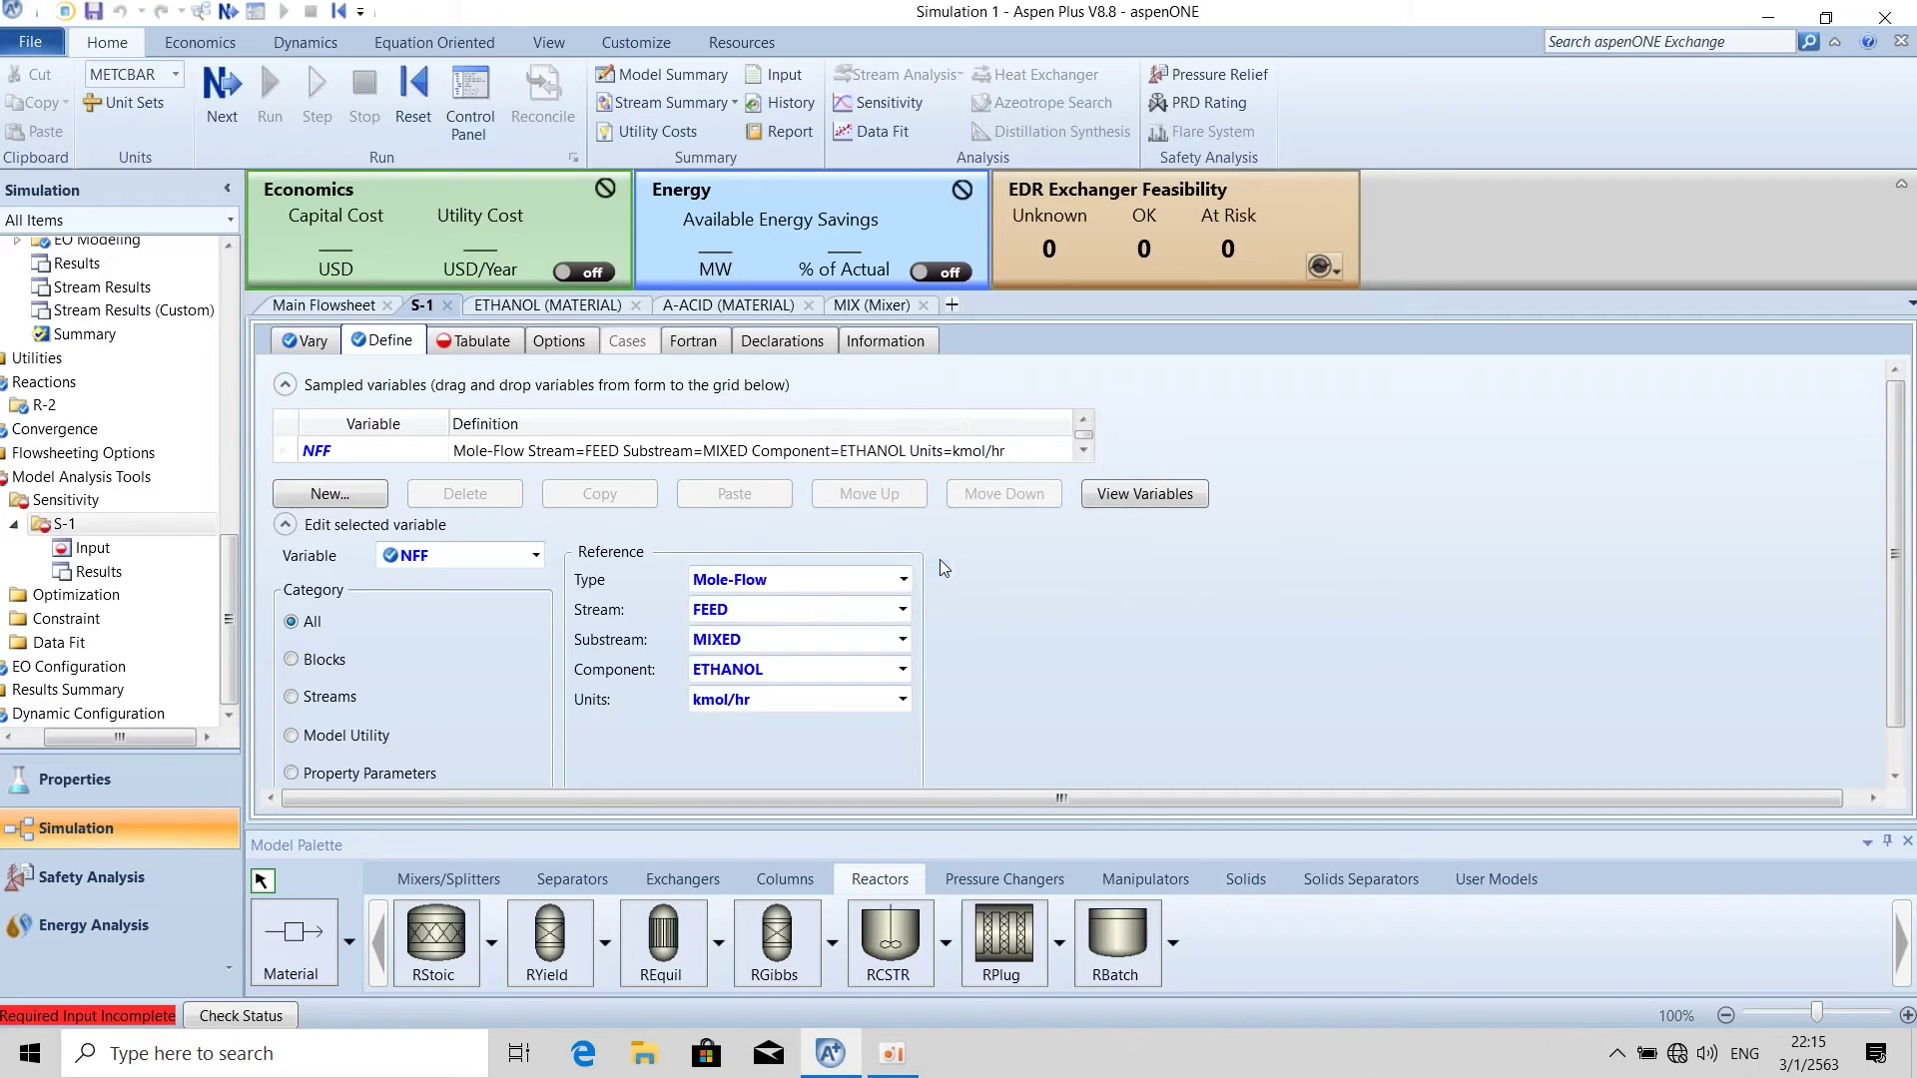
left_click(903, 579)
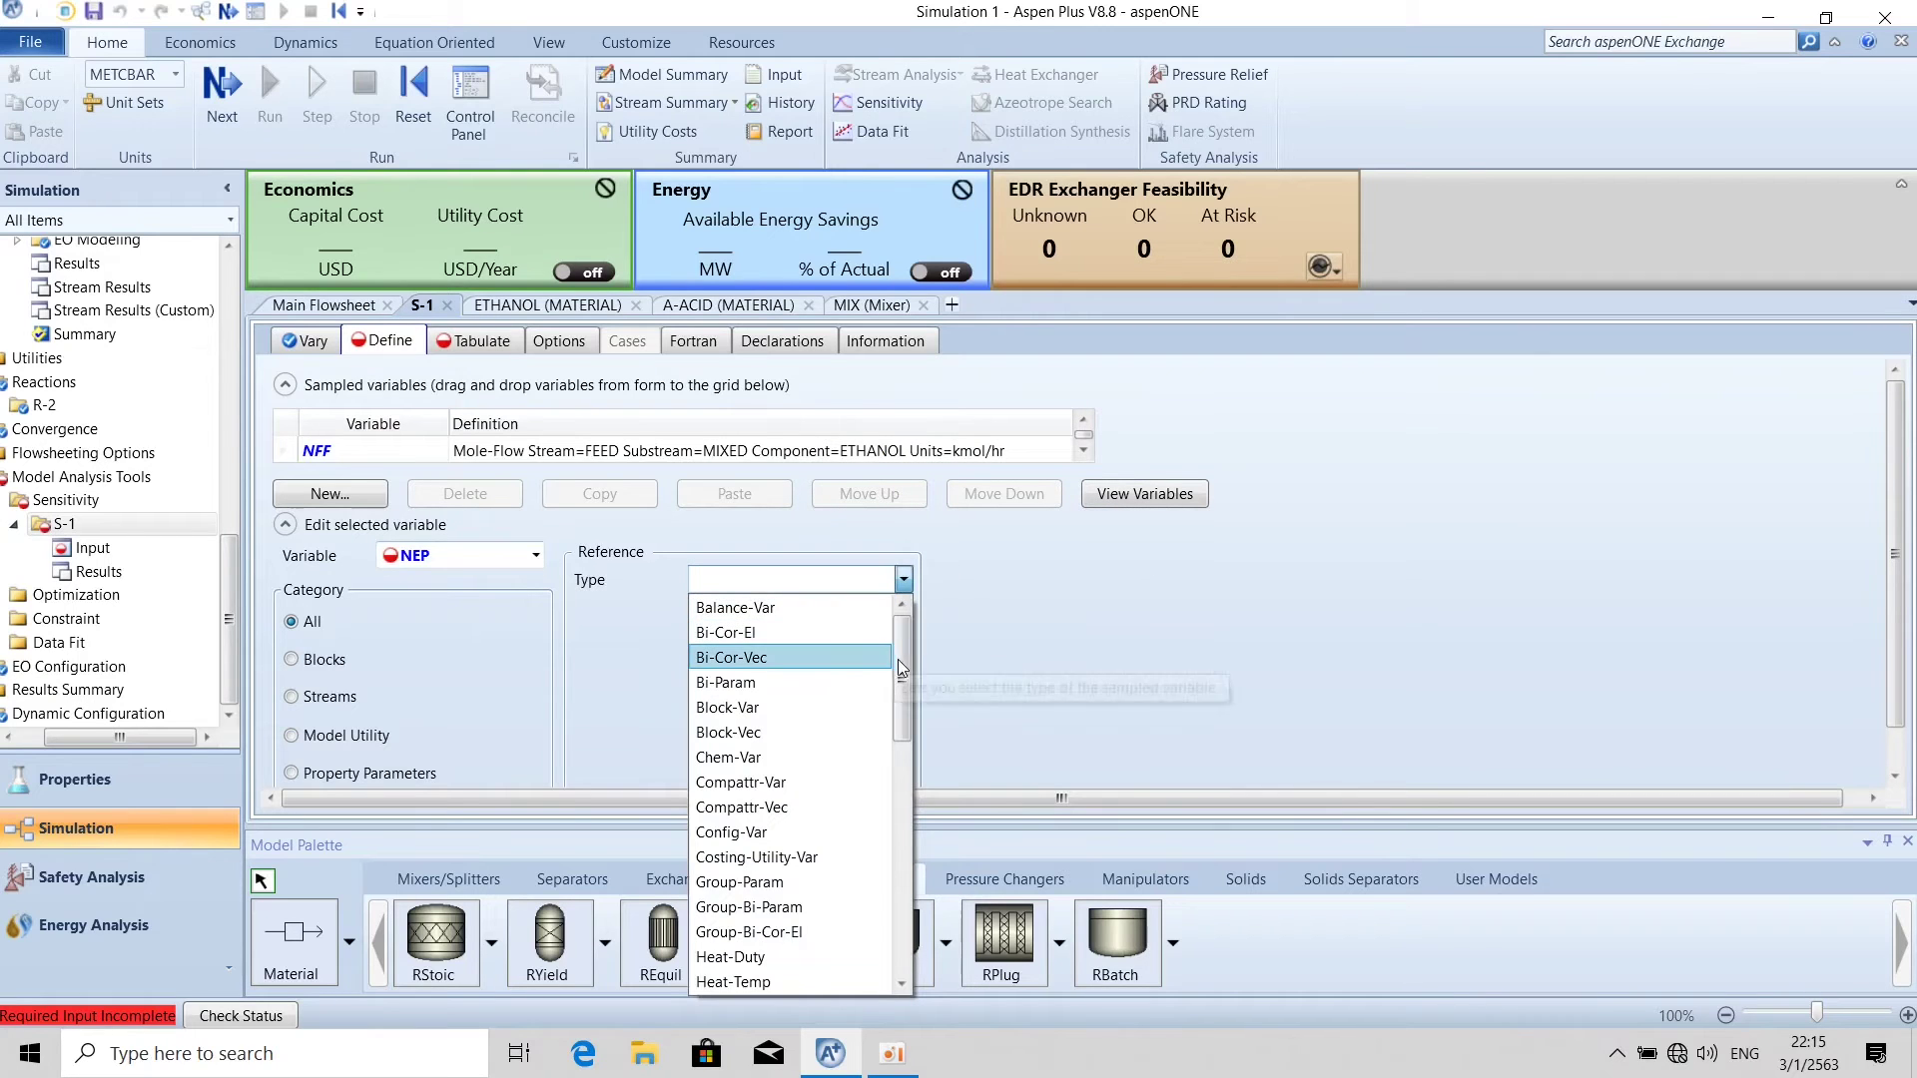
left_click_drag(896, 659, 898, 754)
left_click(784, 807)
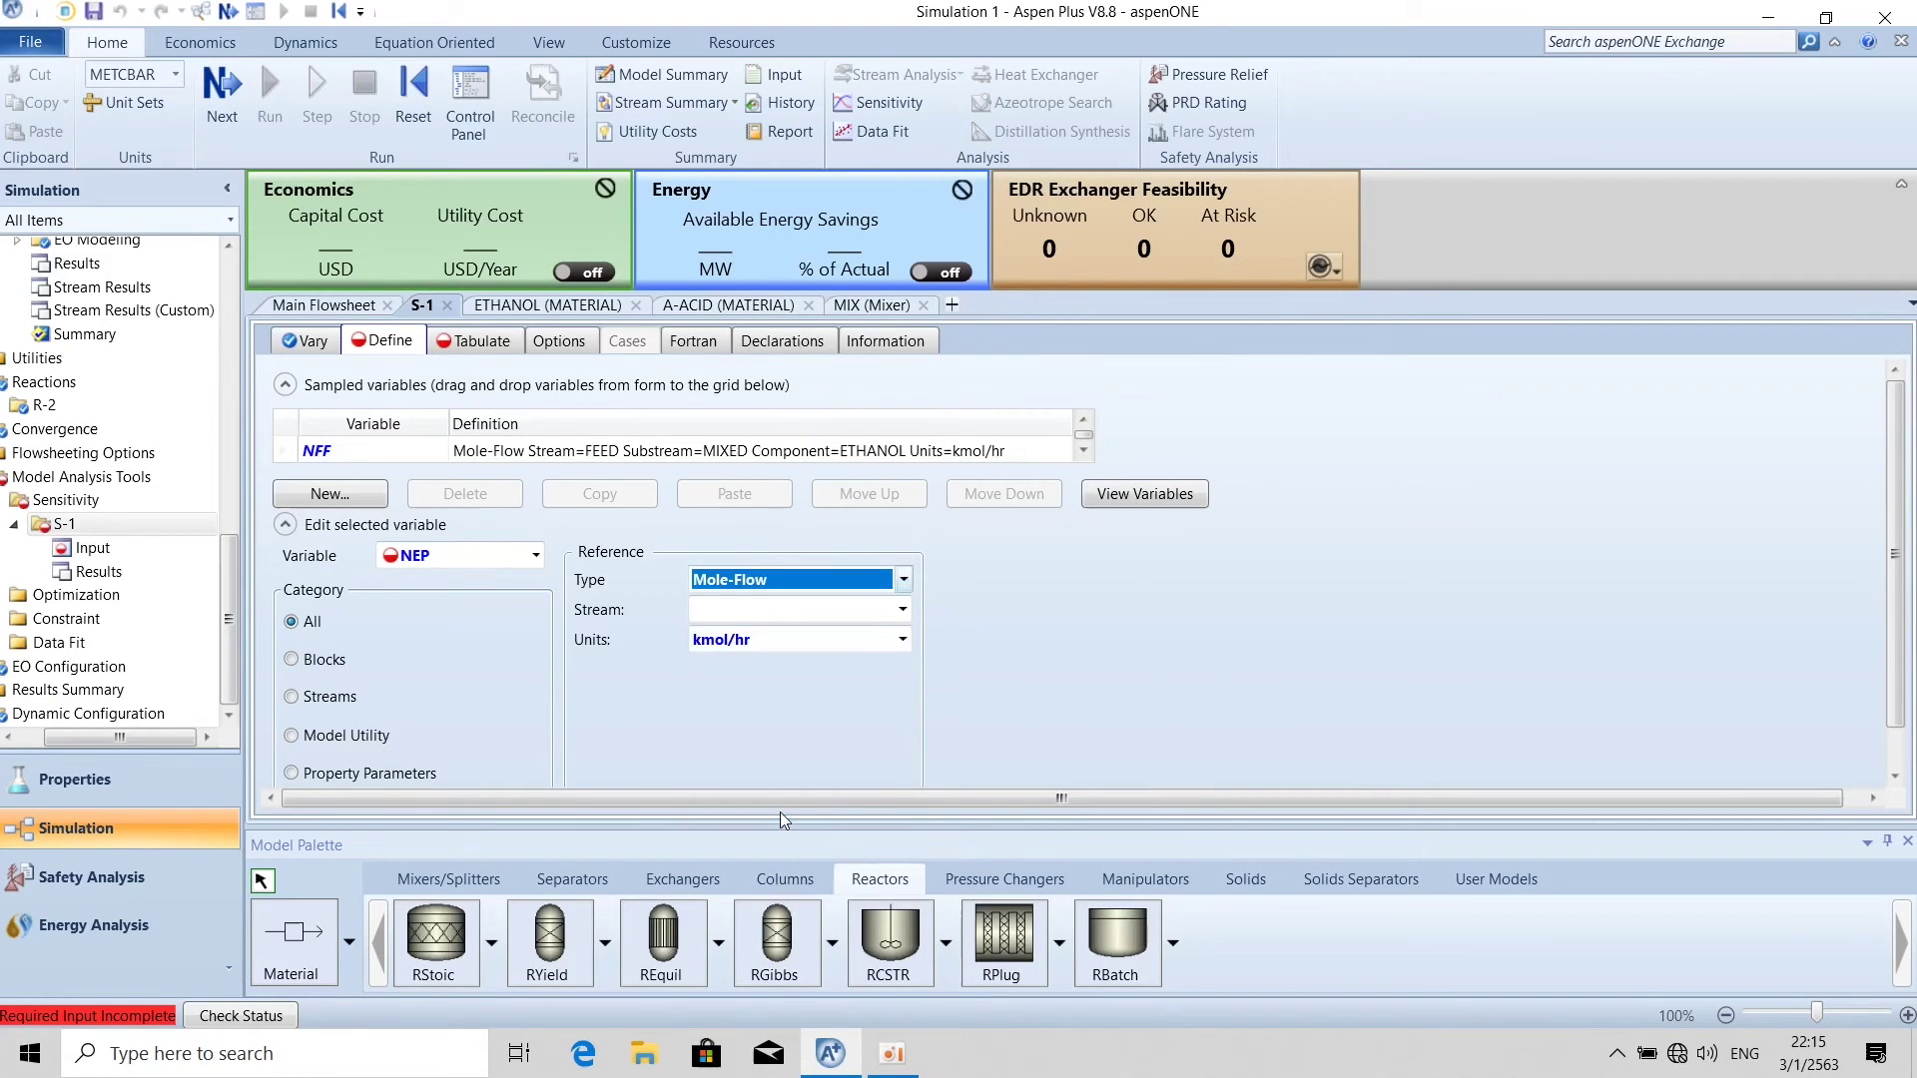
left_click(903, 609)
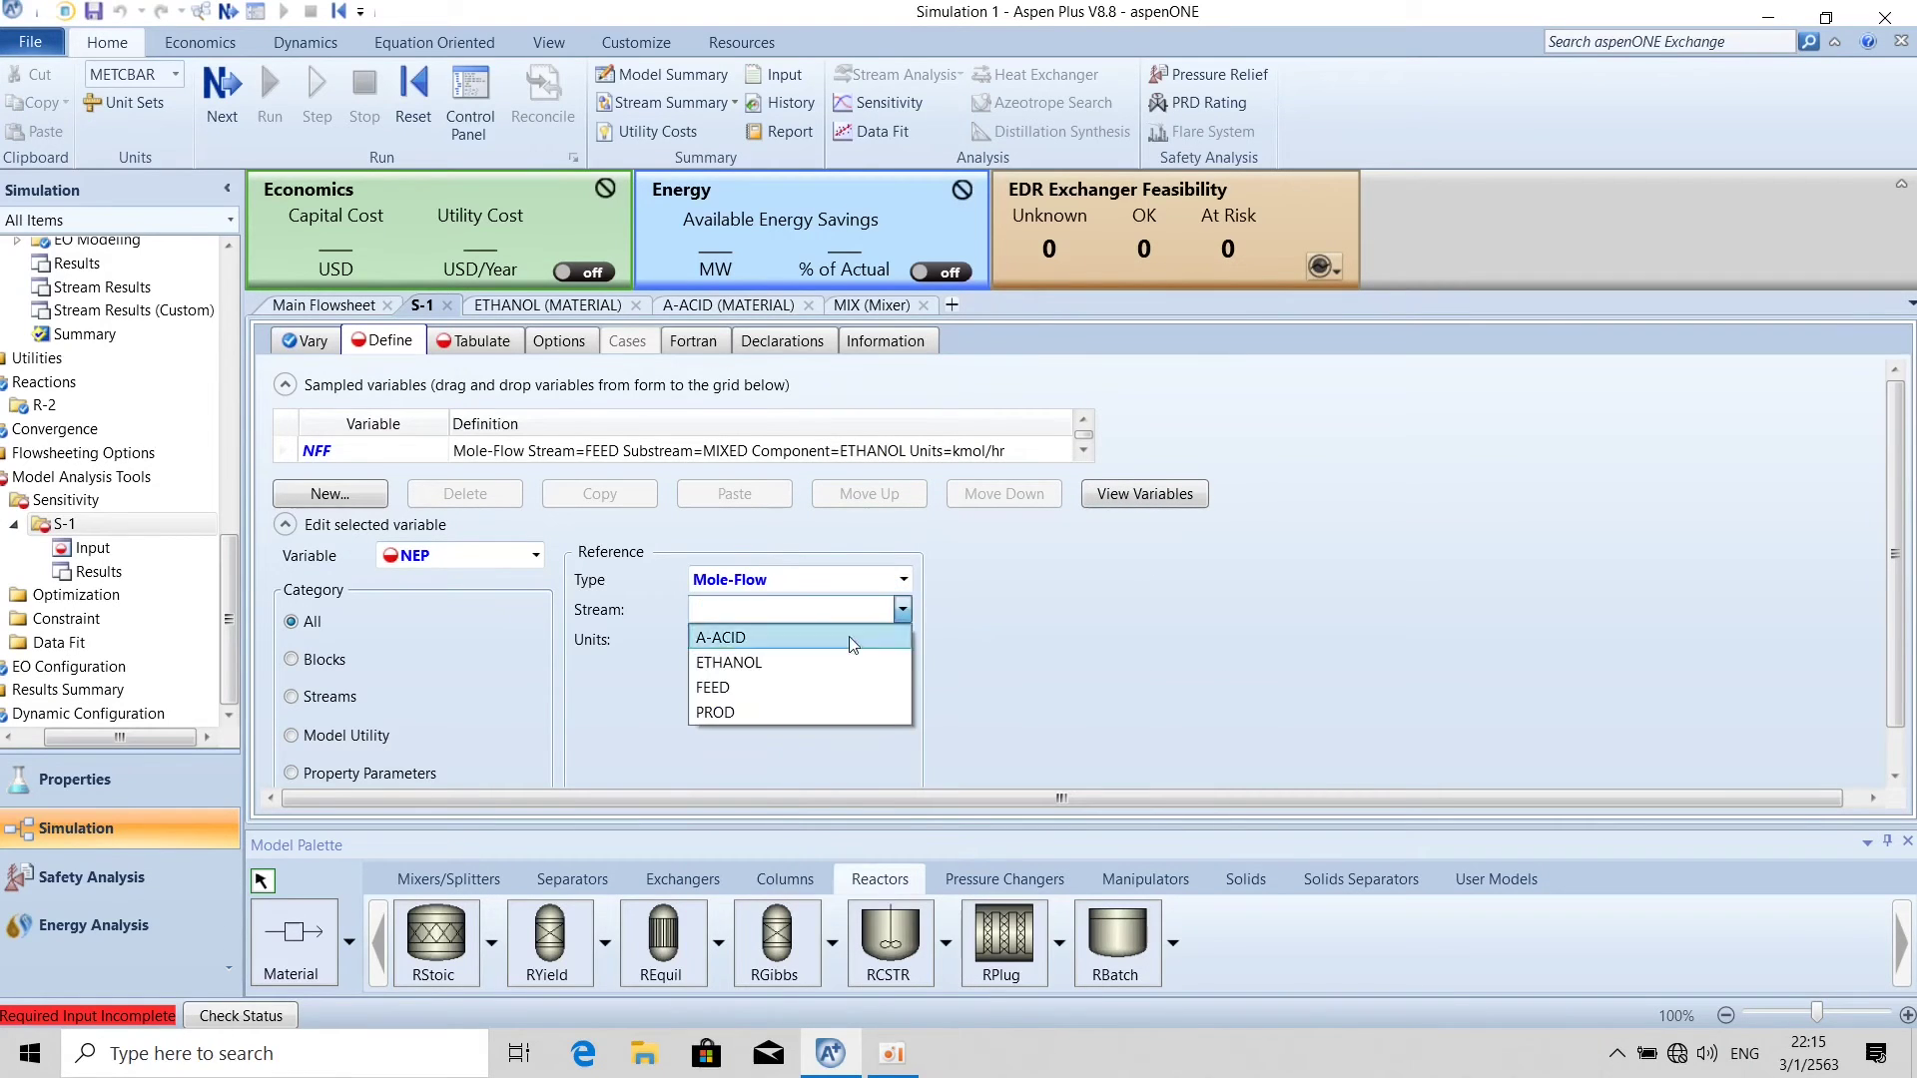
left_click(753, 711)
left_click(901, 671)
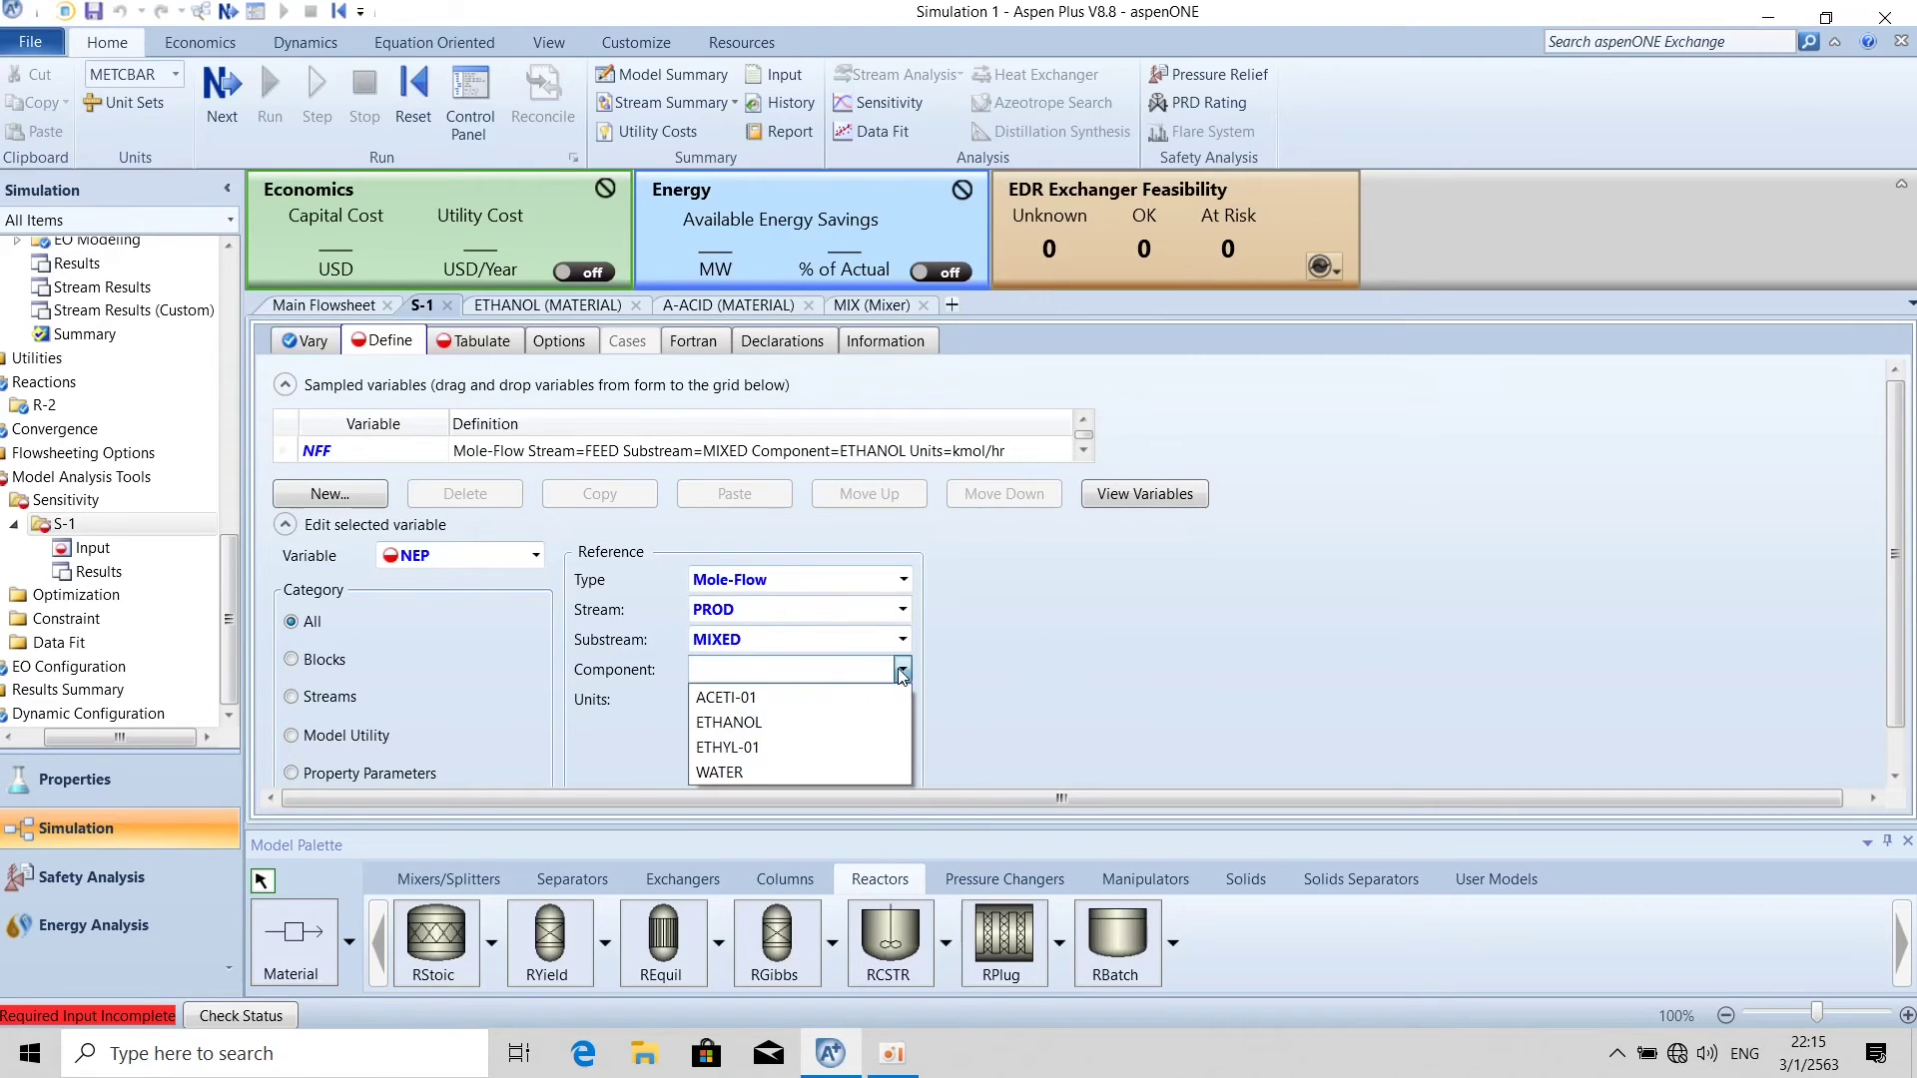
left_click(762, 723)
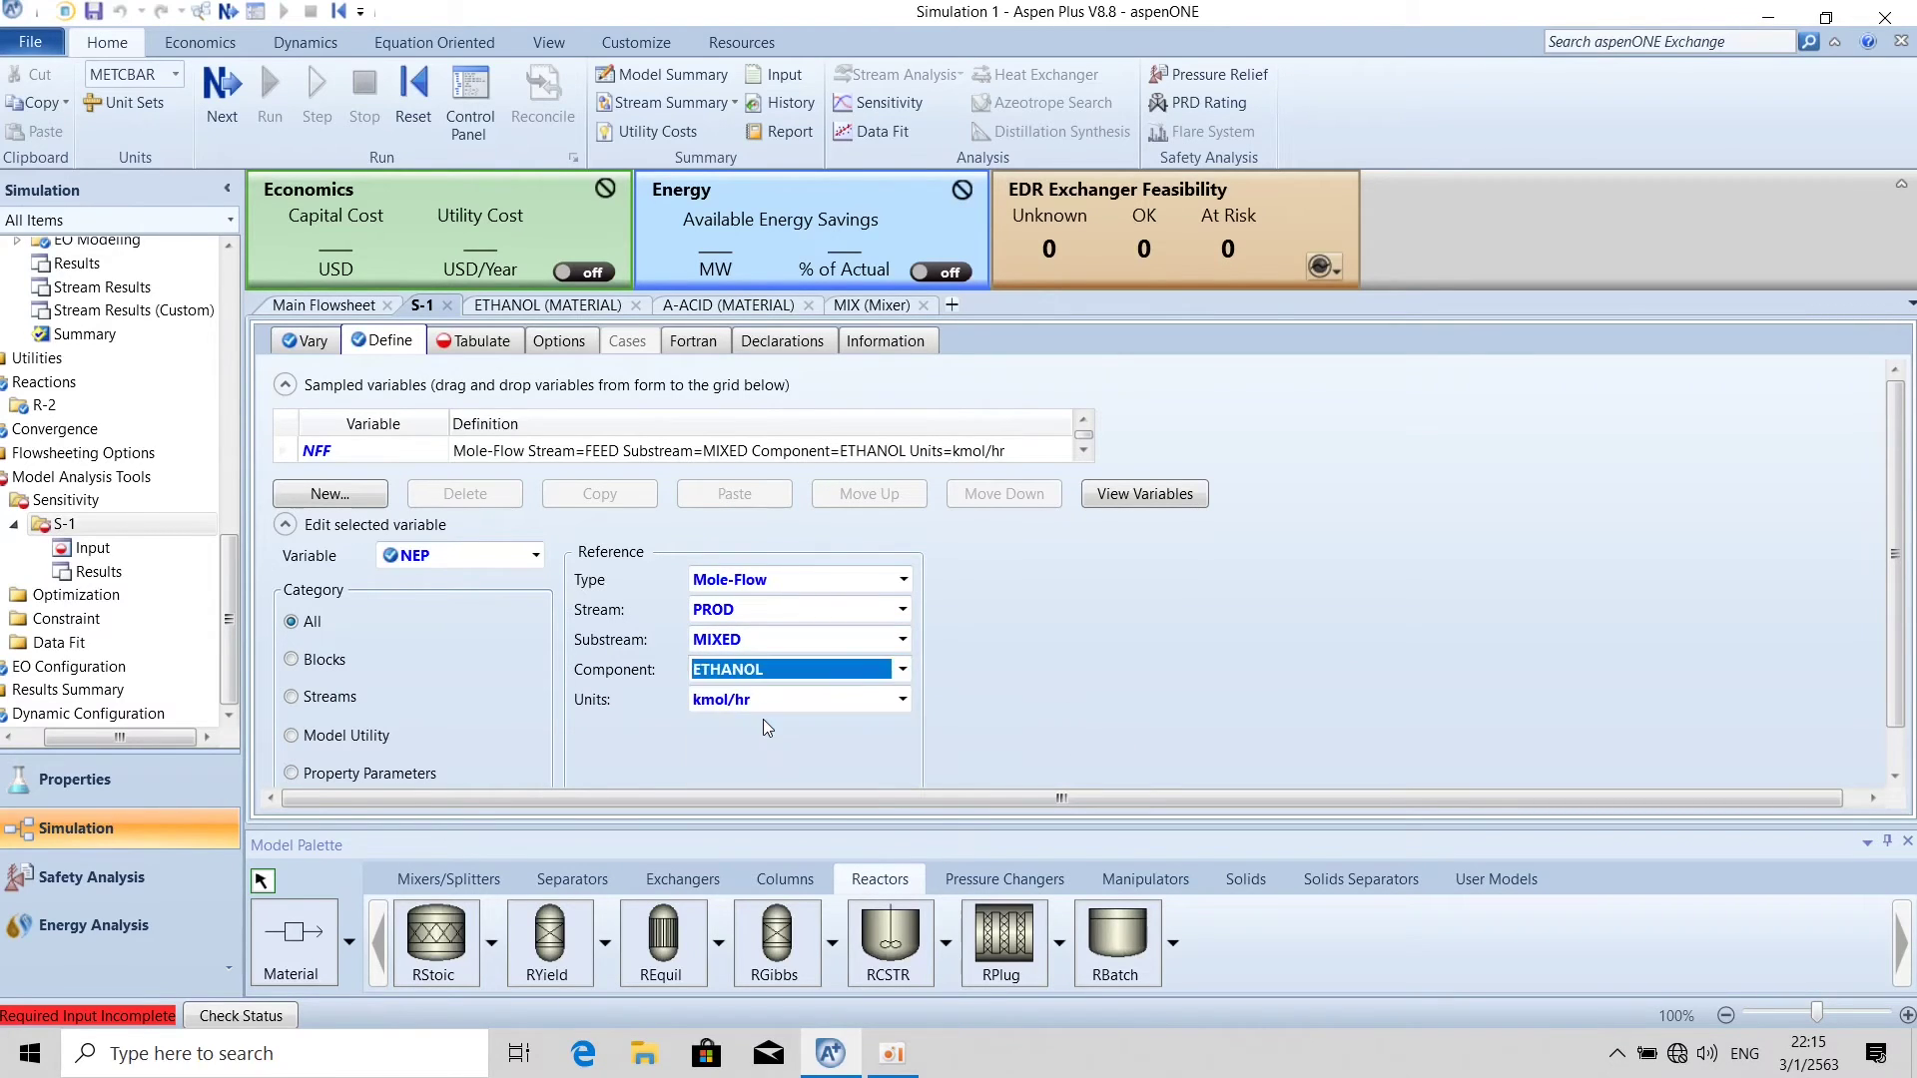
Create sampled variable CONV and set its reference type to Local-Param.
left_click(535, 556)
left_click(459, 633)
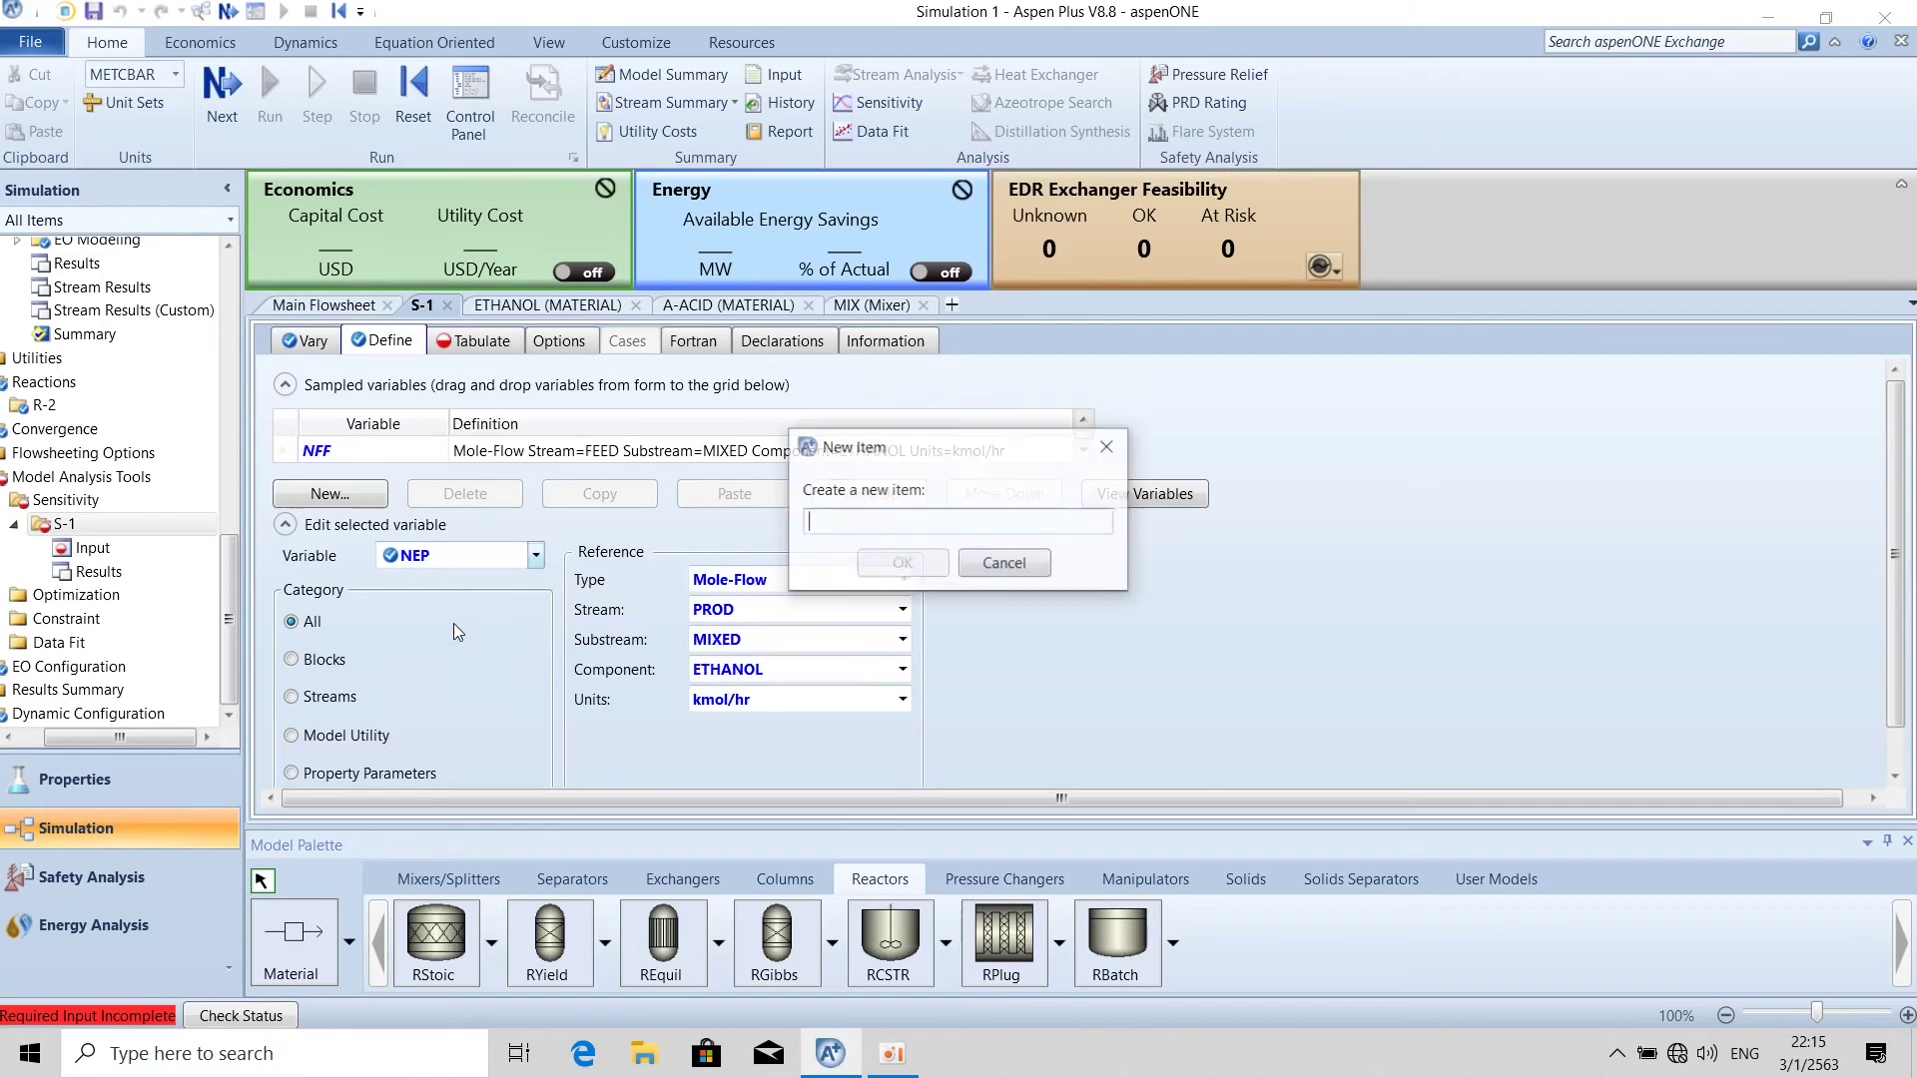
type("CONV")
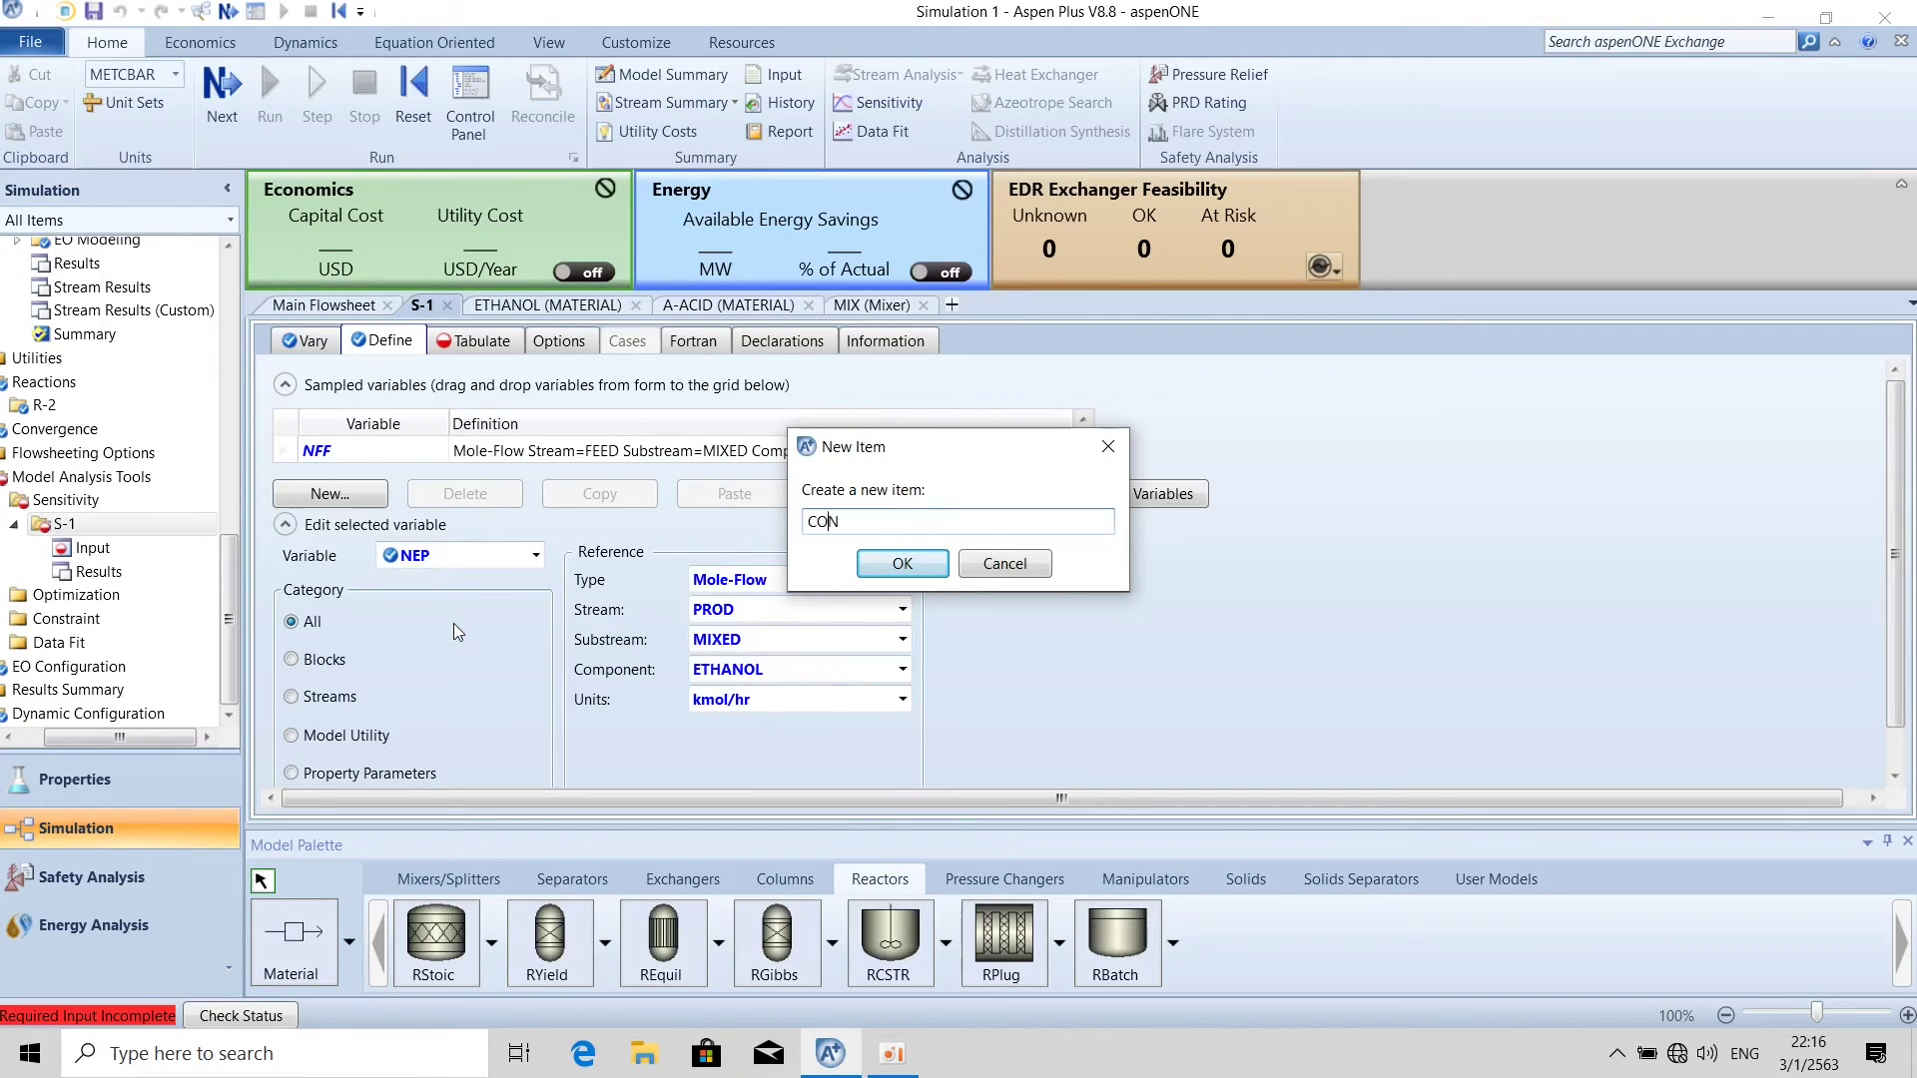
left_click(903, 565)
left_click(904, 580)
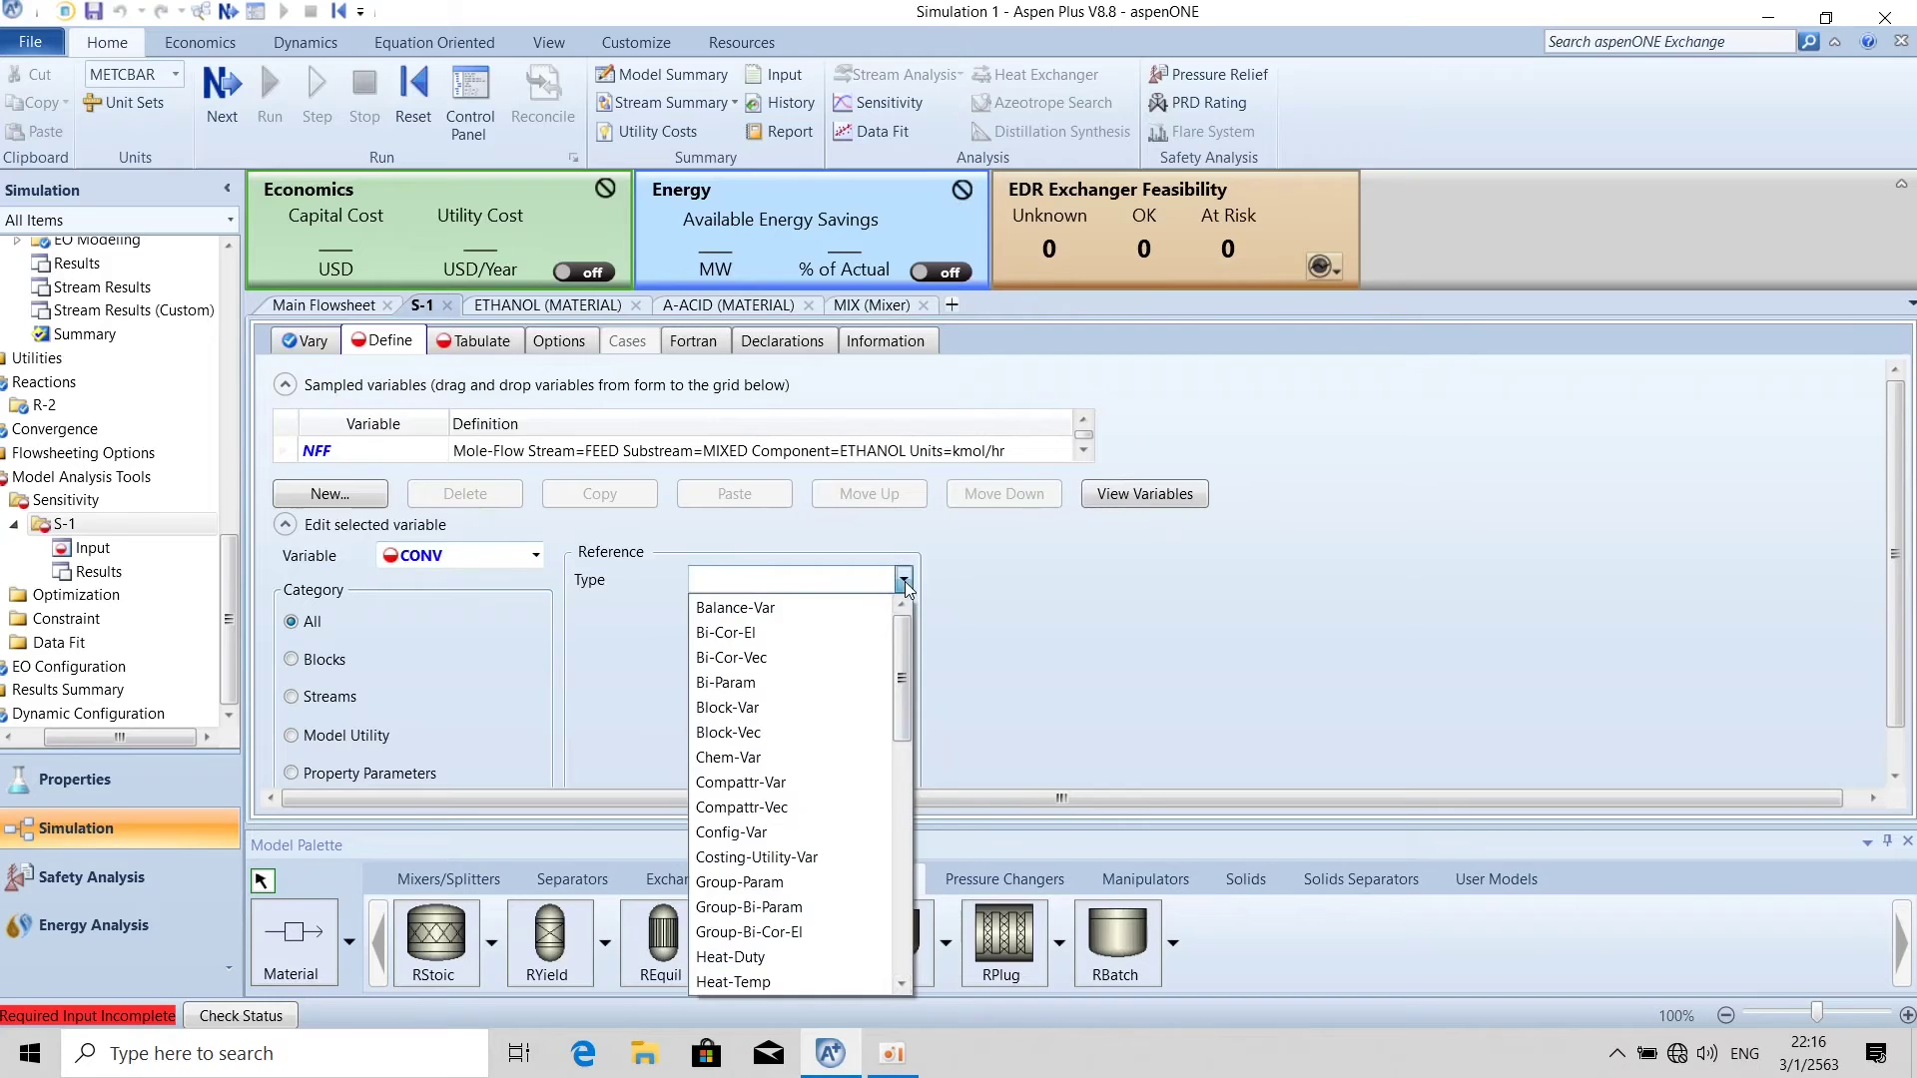
left_click_drag(904, 649, 903, 806)
left_click(757, 633)
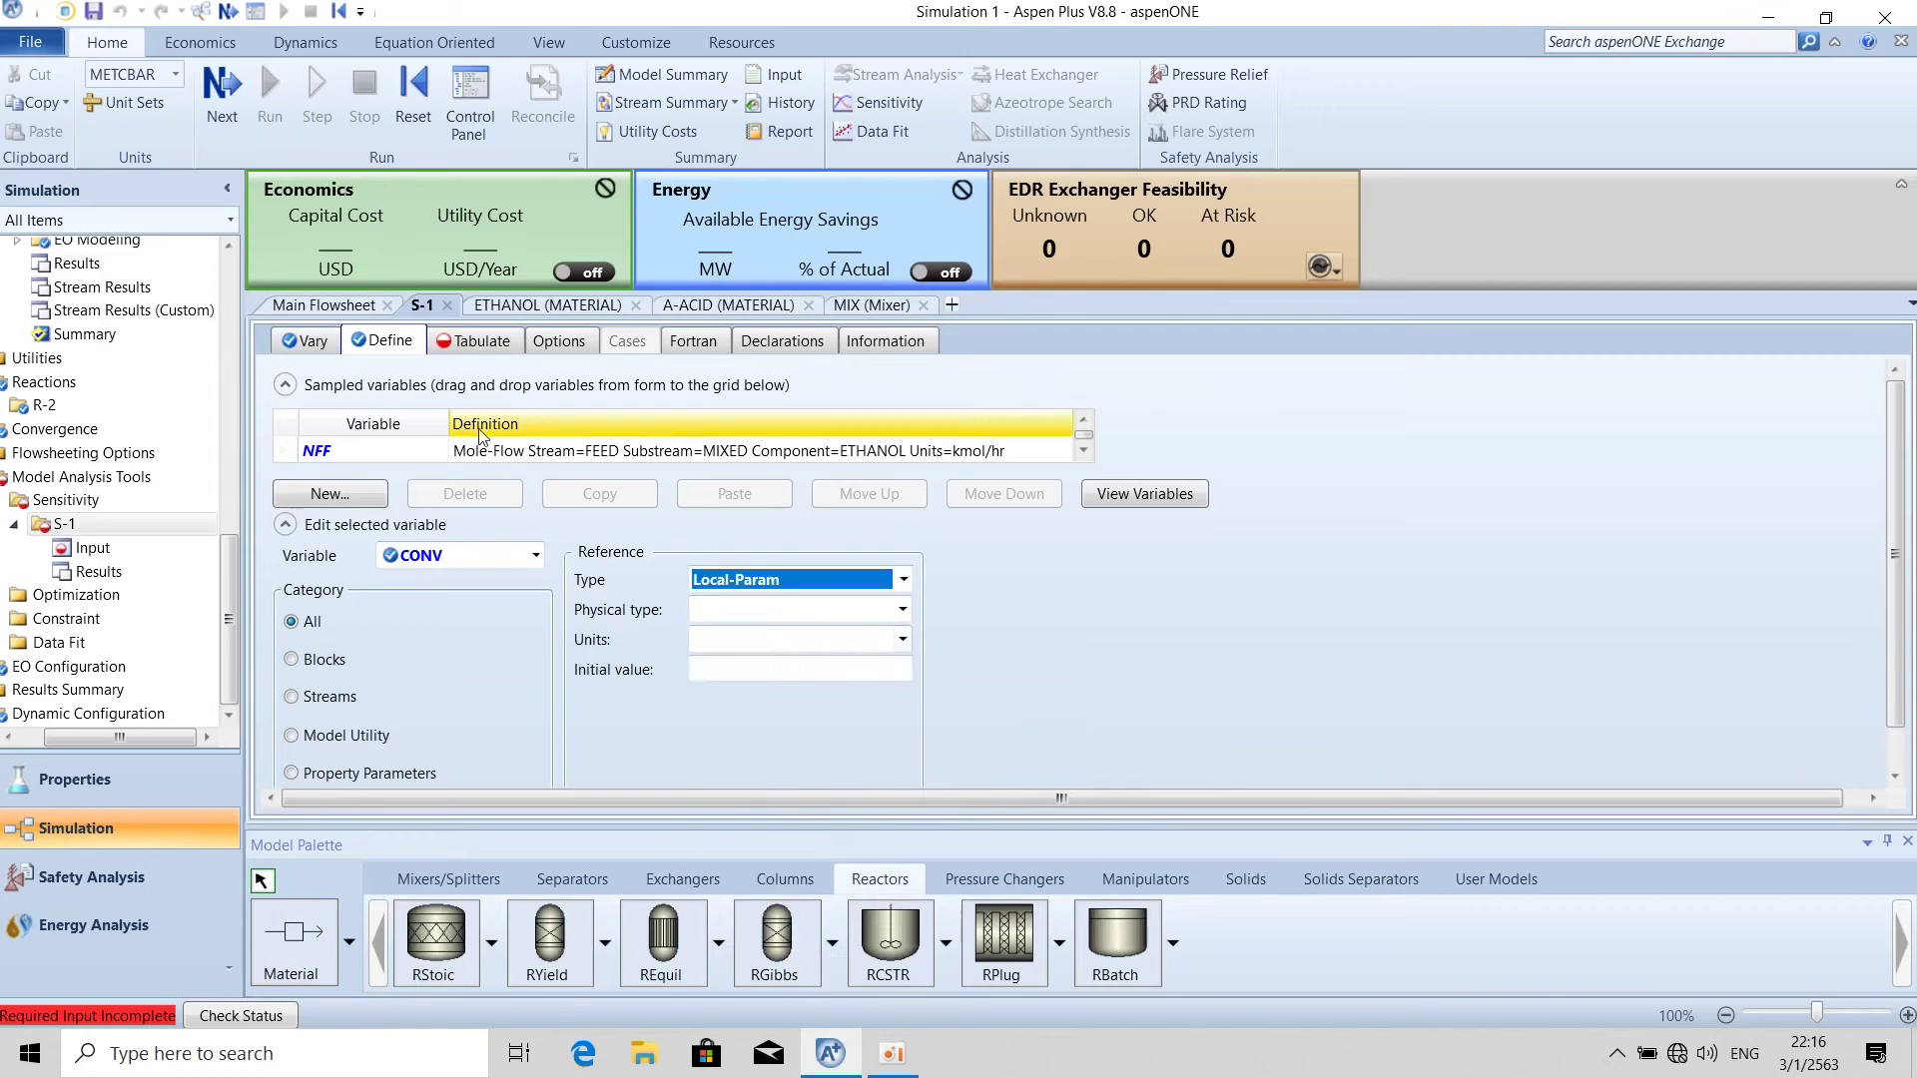
Tabulate CONV in column 1 of the sensitivity analysis S-1 results table.
left_click(496, 344)
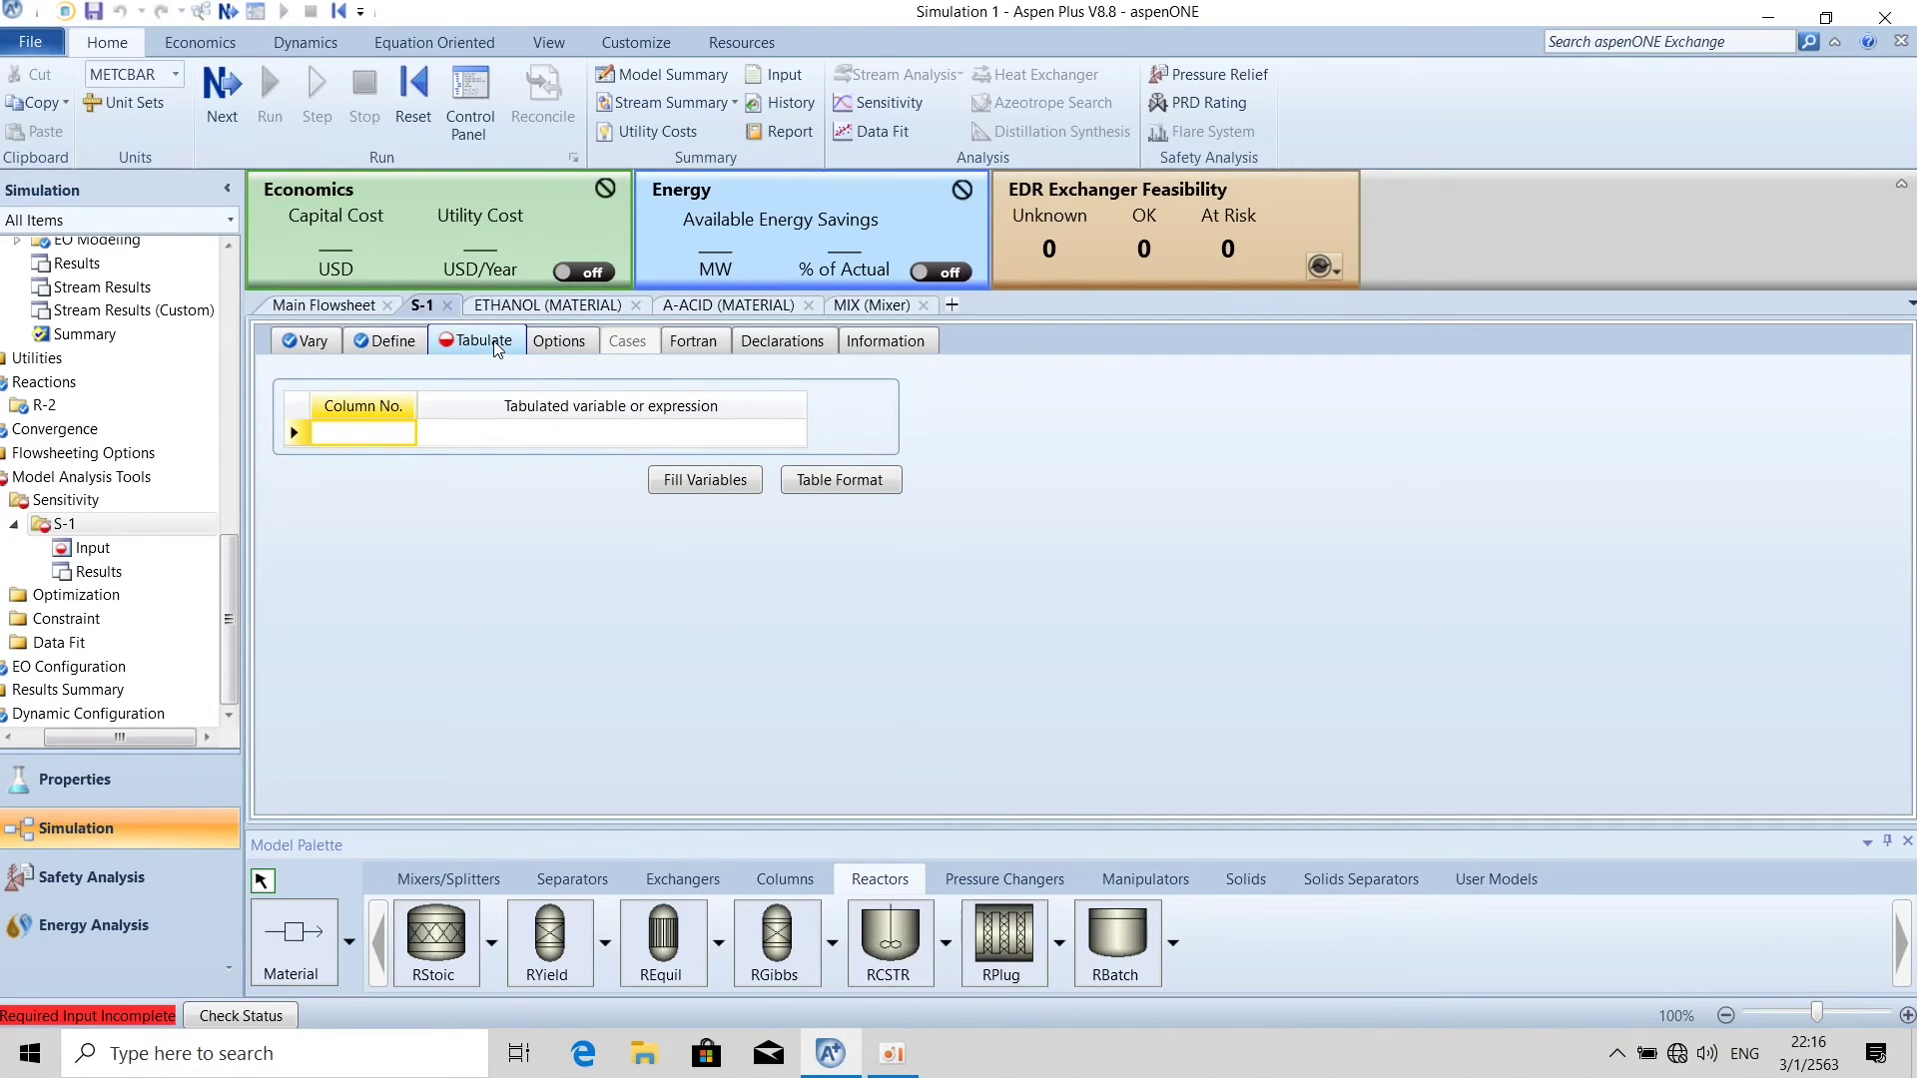
left_click(339, 439)
type("1")
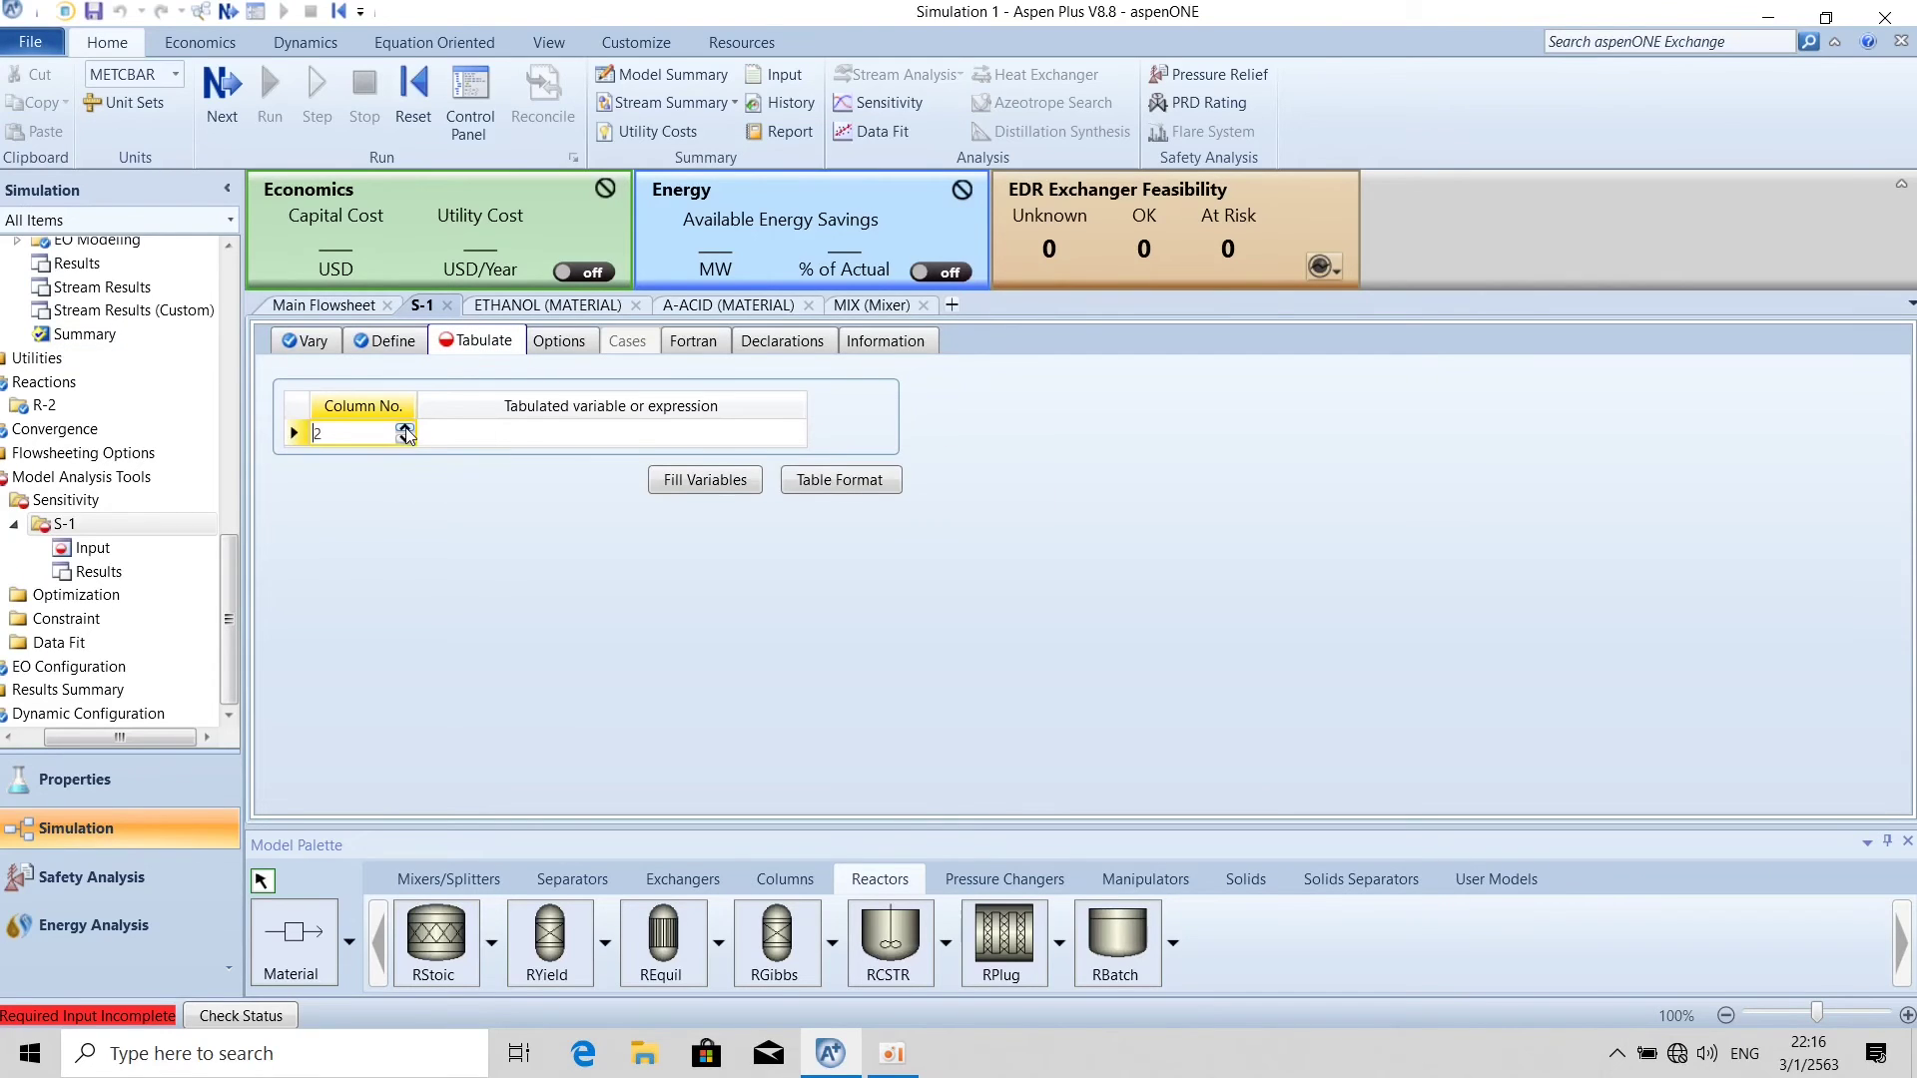
left_click(432, 434)
type("CONV")
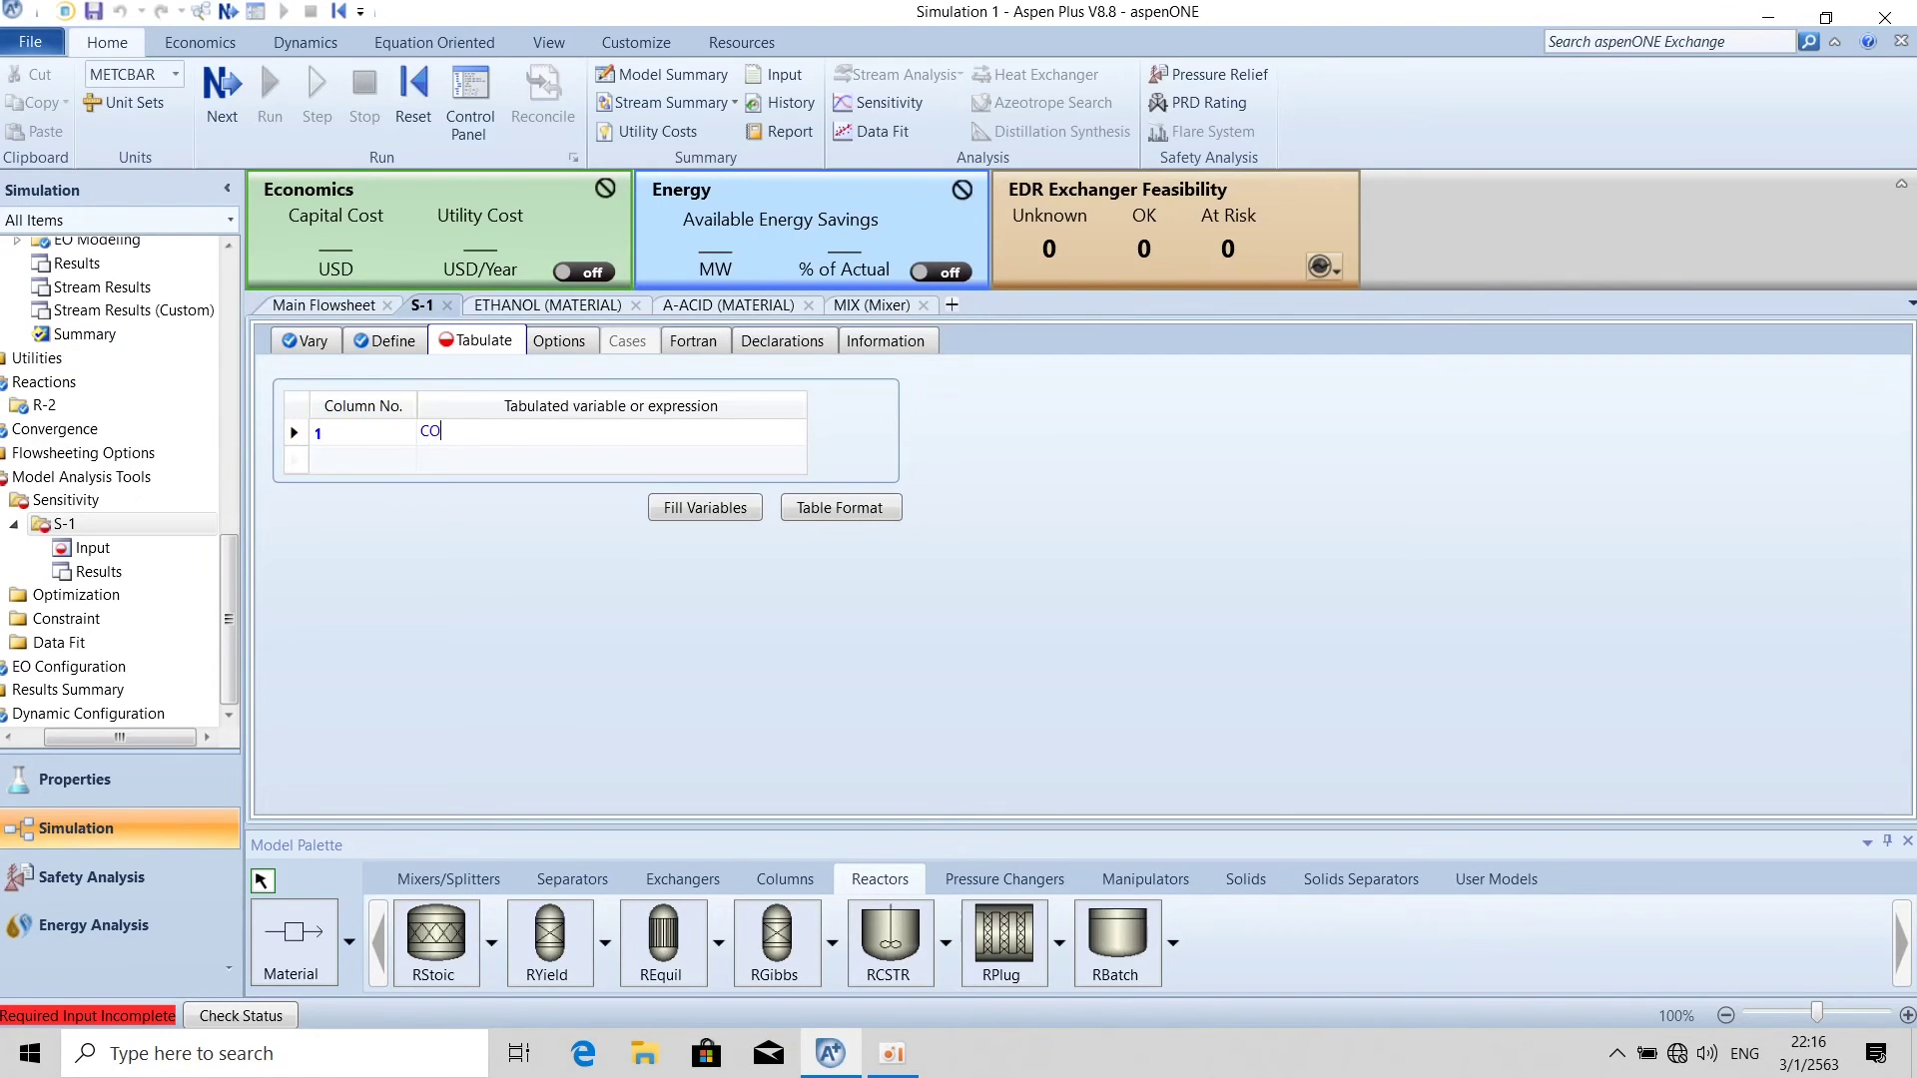
left_click(416, 656)
Enter the Fortran statement CONV = (NEF-NEP)/NEF*100 for sensitivity analysis S-1.
left_click(691, 343)
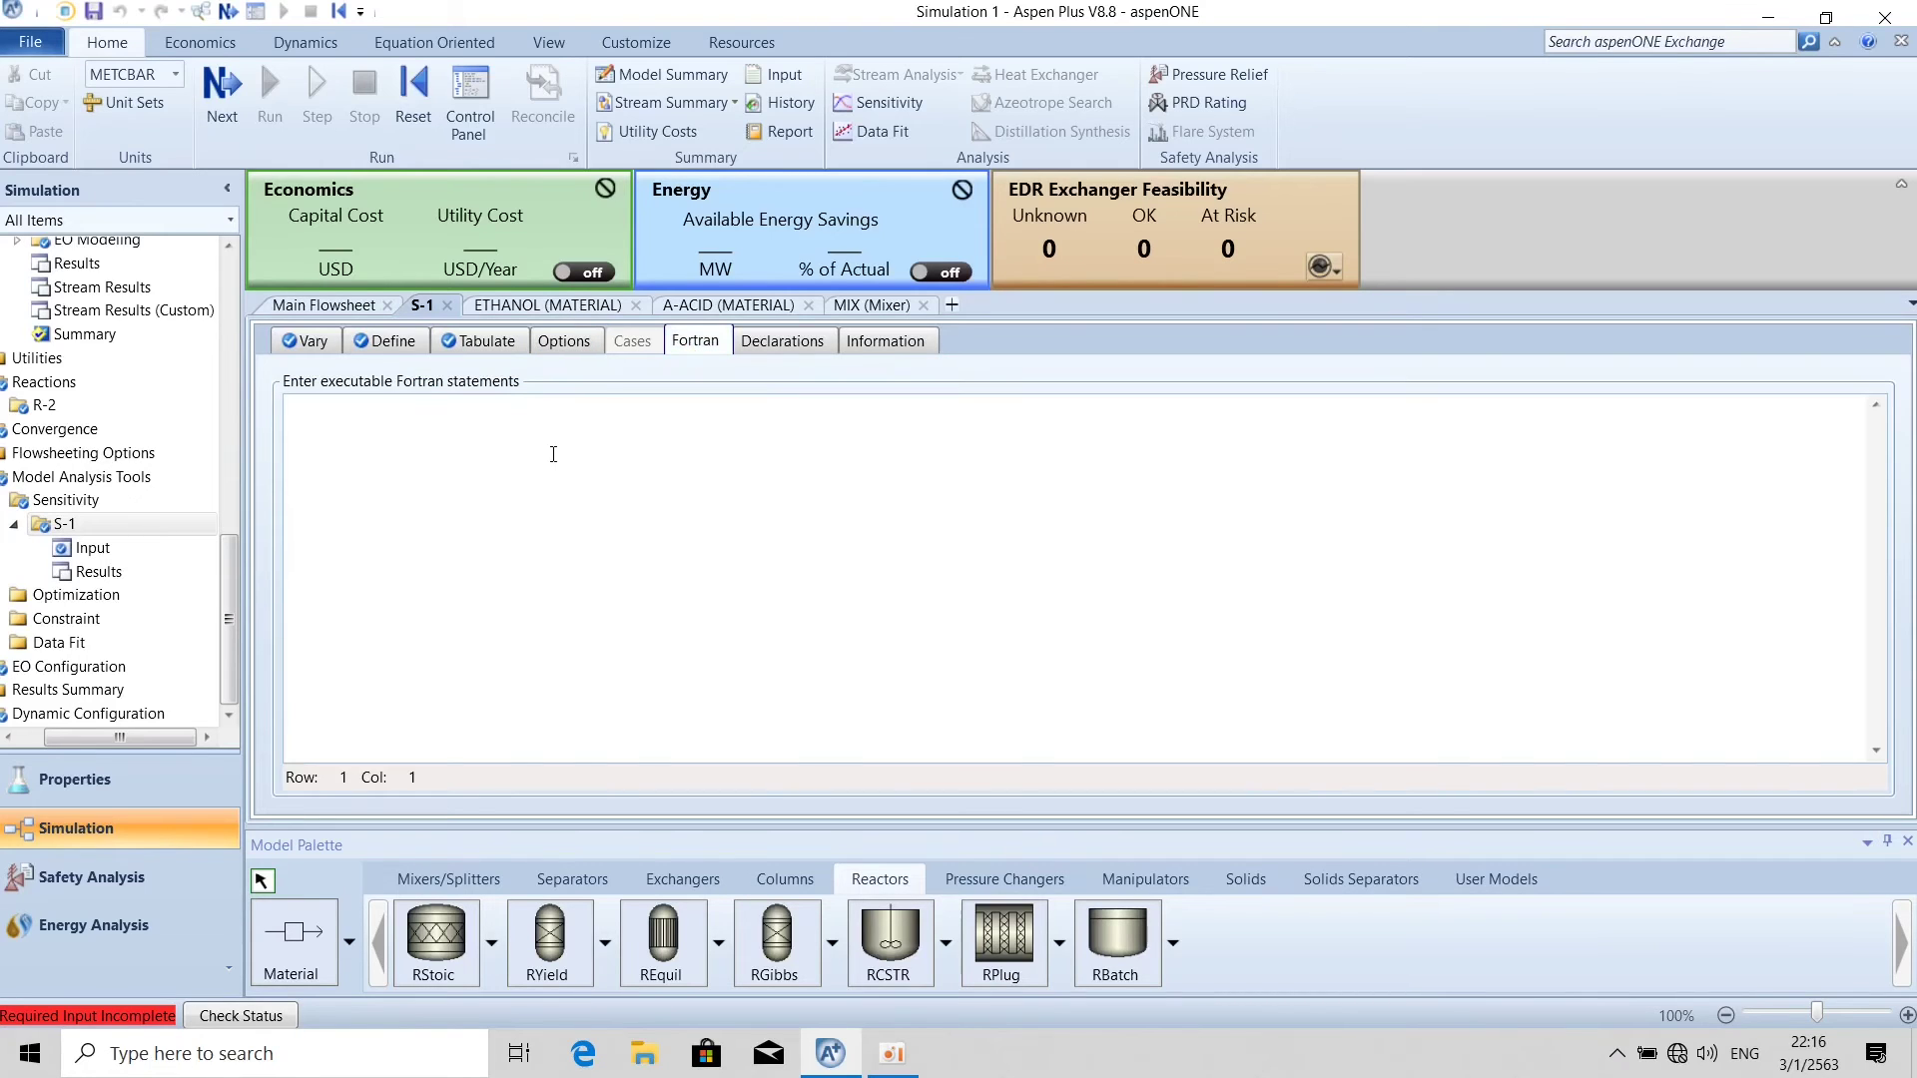
type("c")
key("BackSpace")
key("Return")
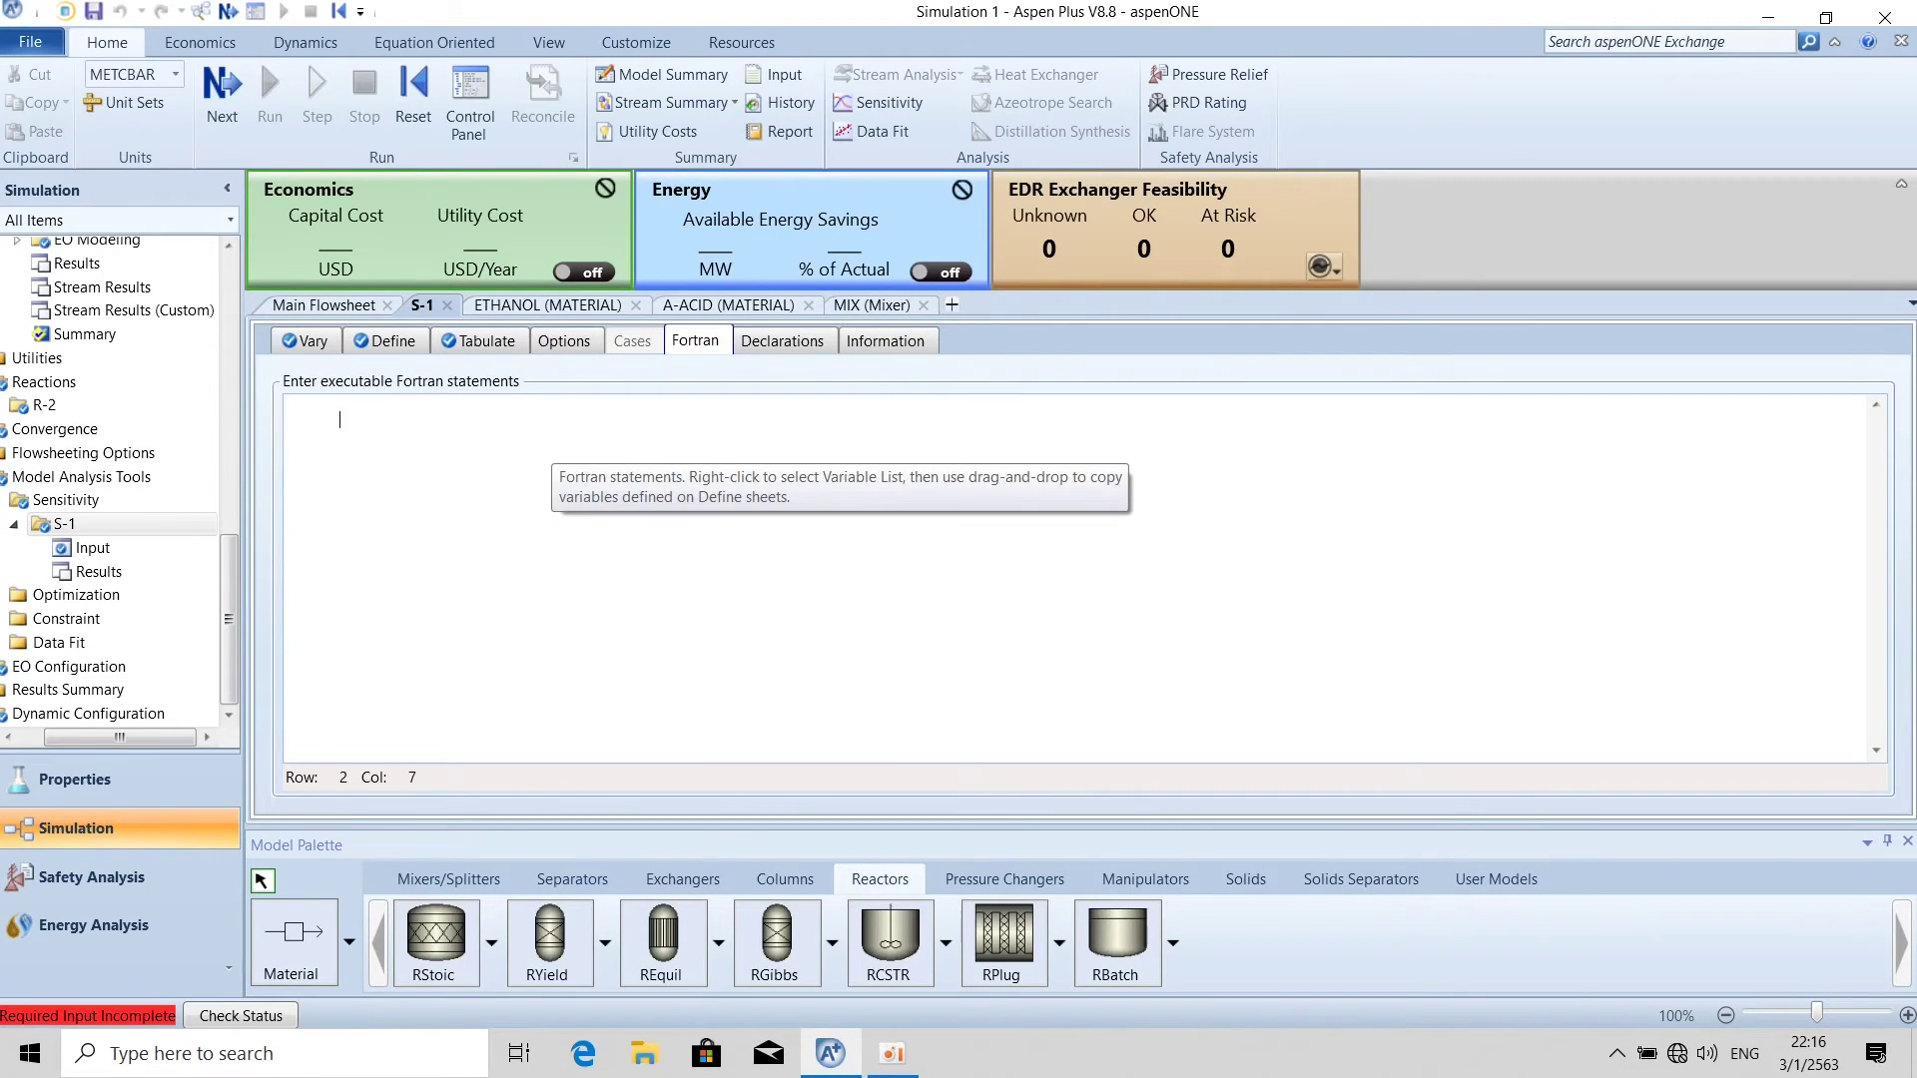
type("CONV = (NE")
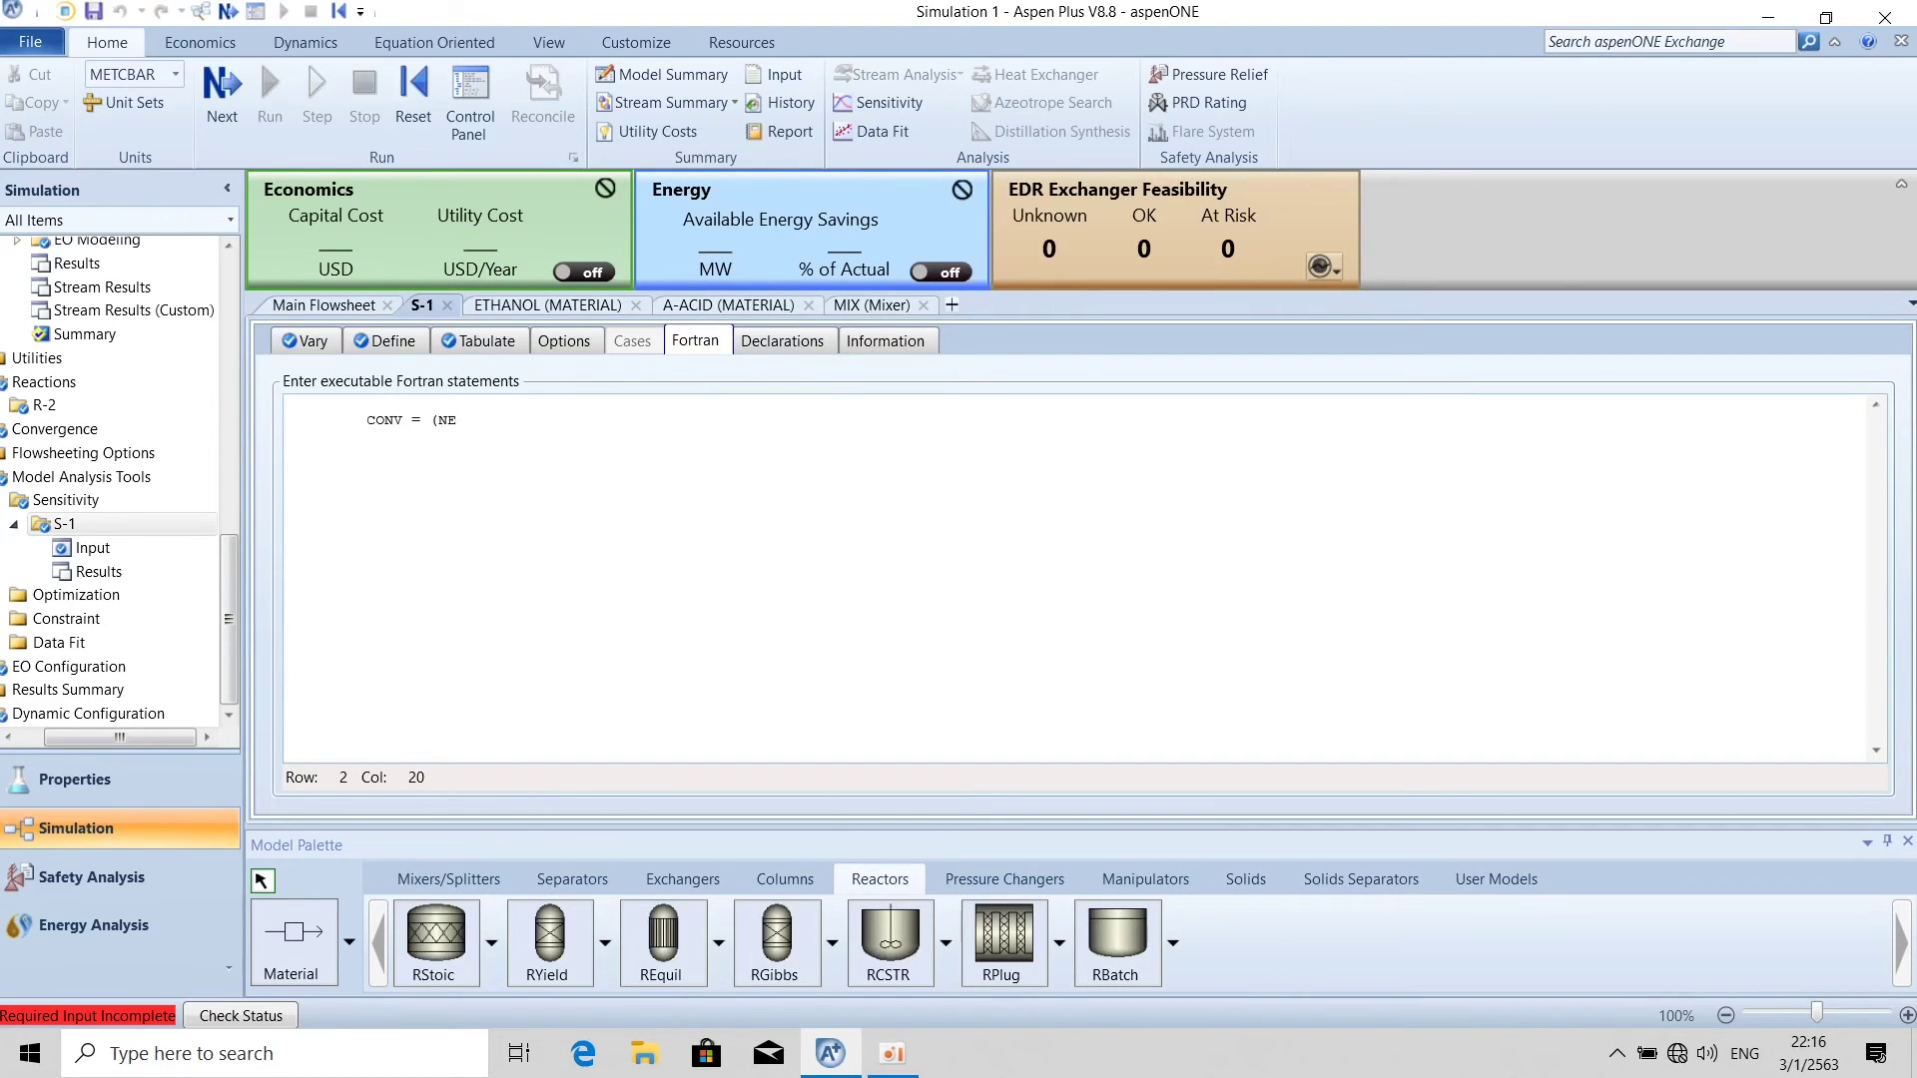
type("F-NEP)/NEF*100")
left_click(379, 344)
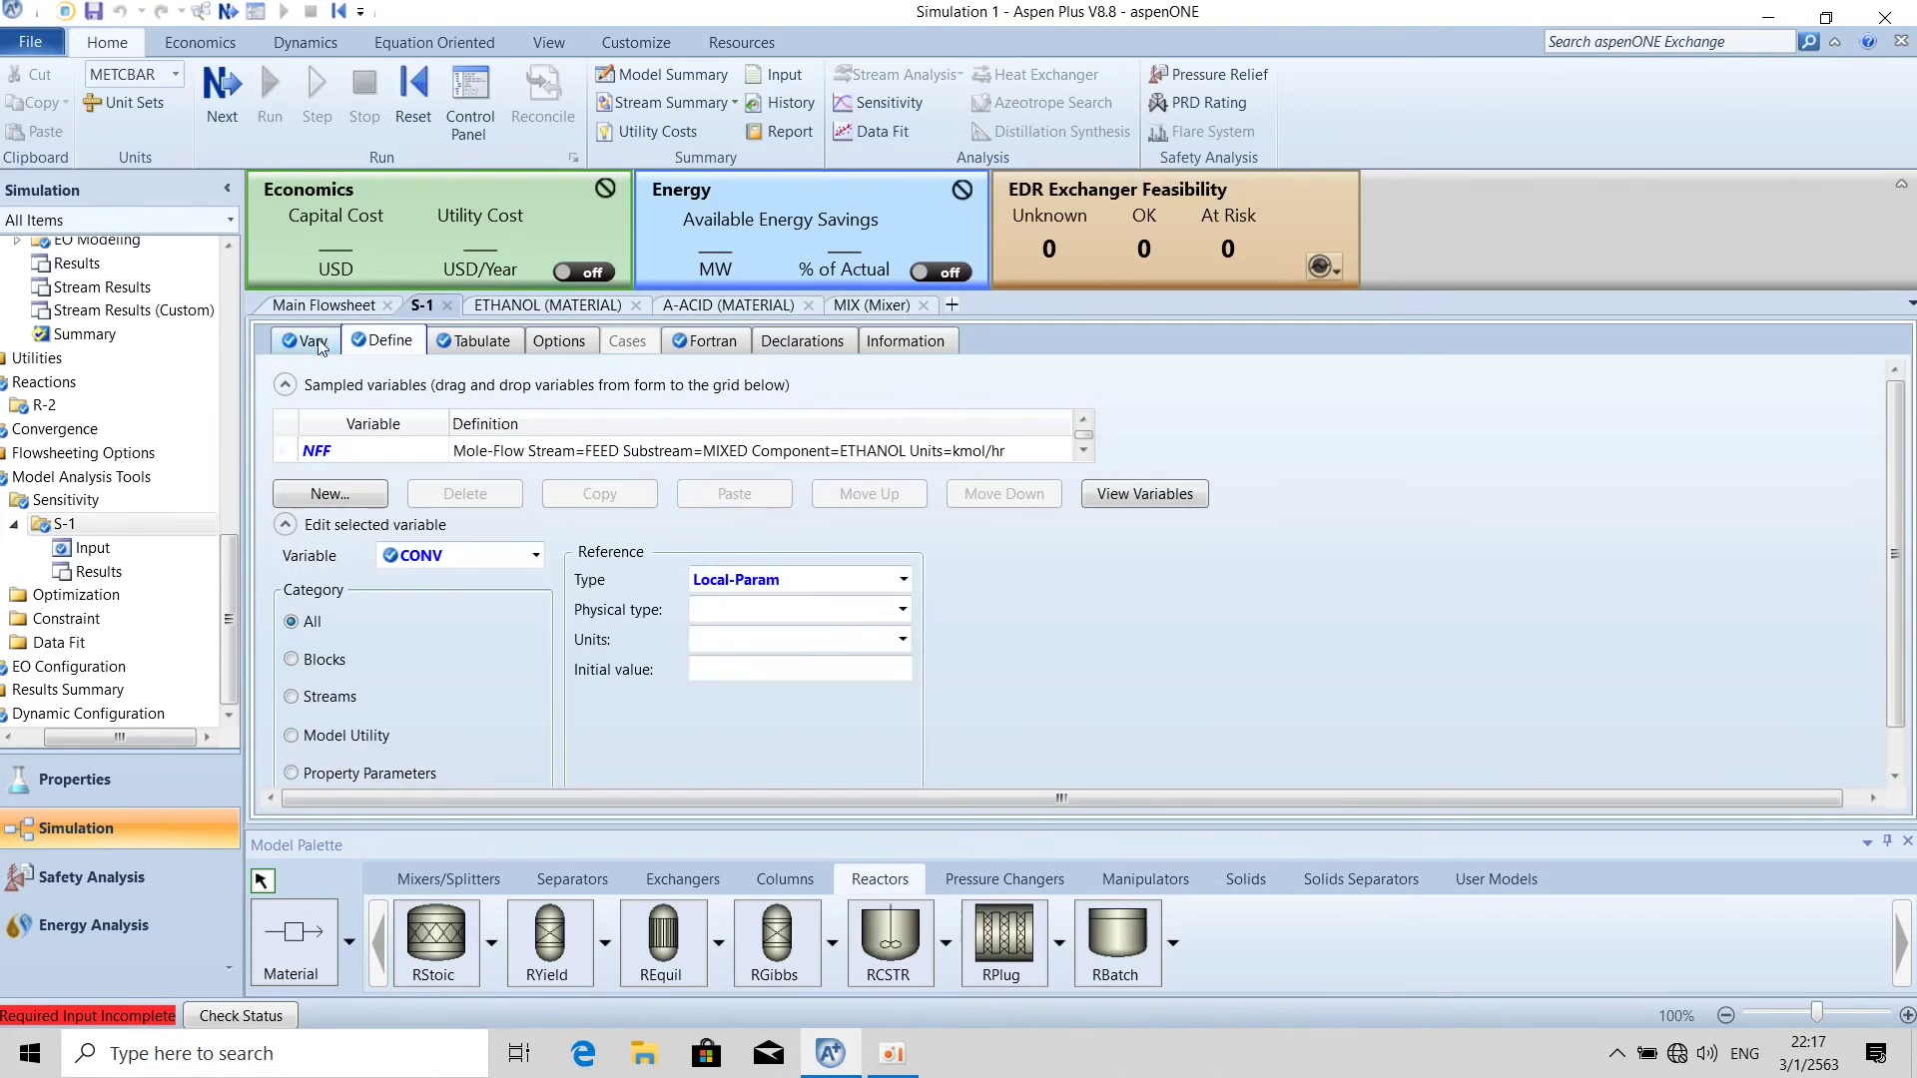
left_click(322, 345)
left_click(384, 345)
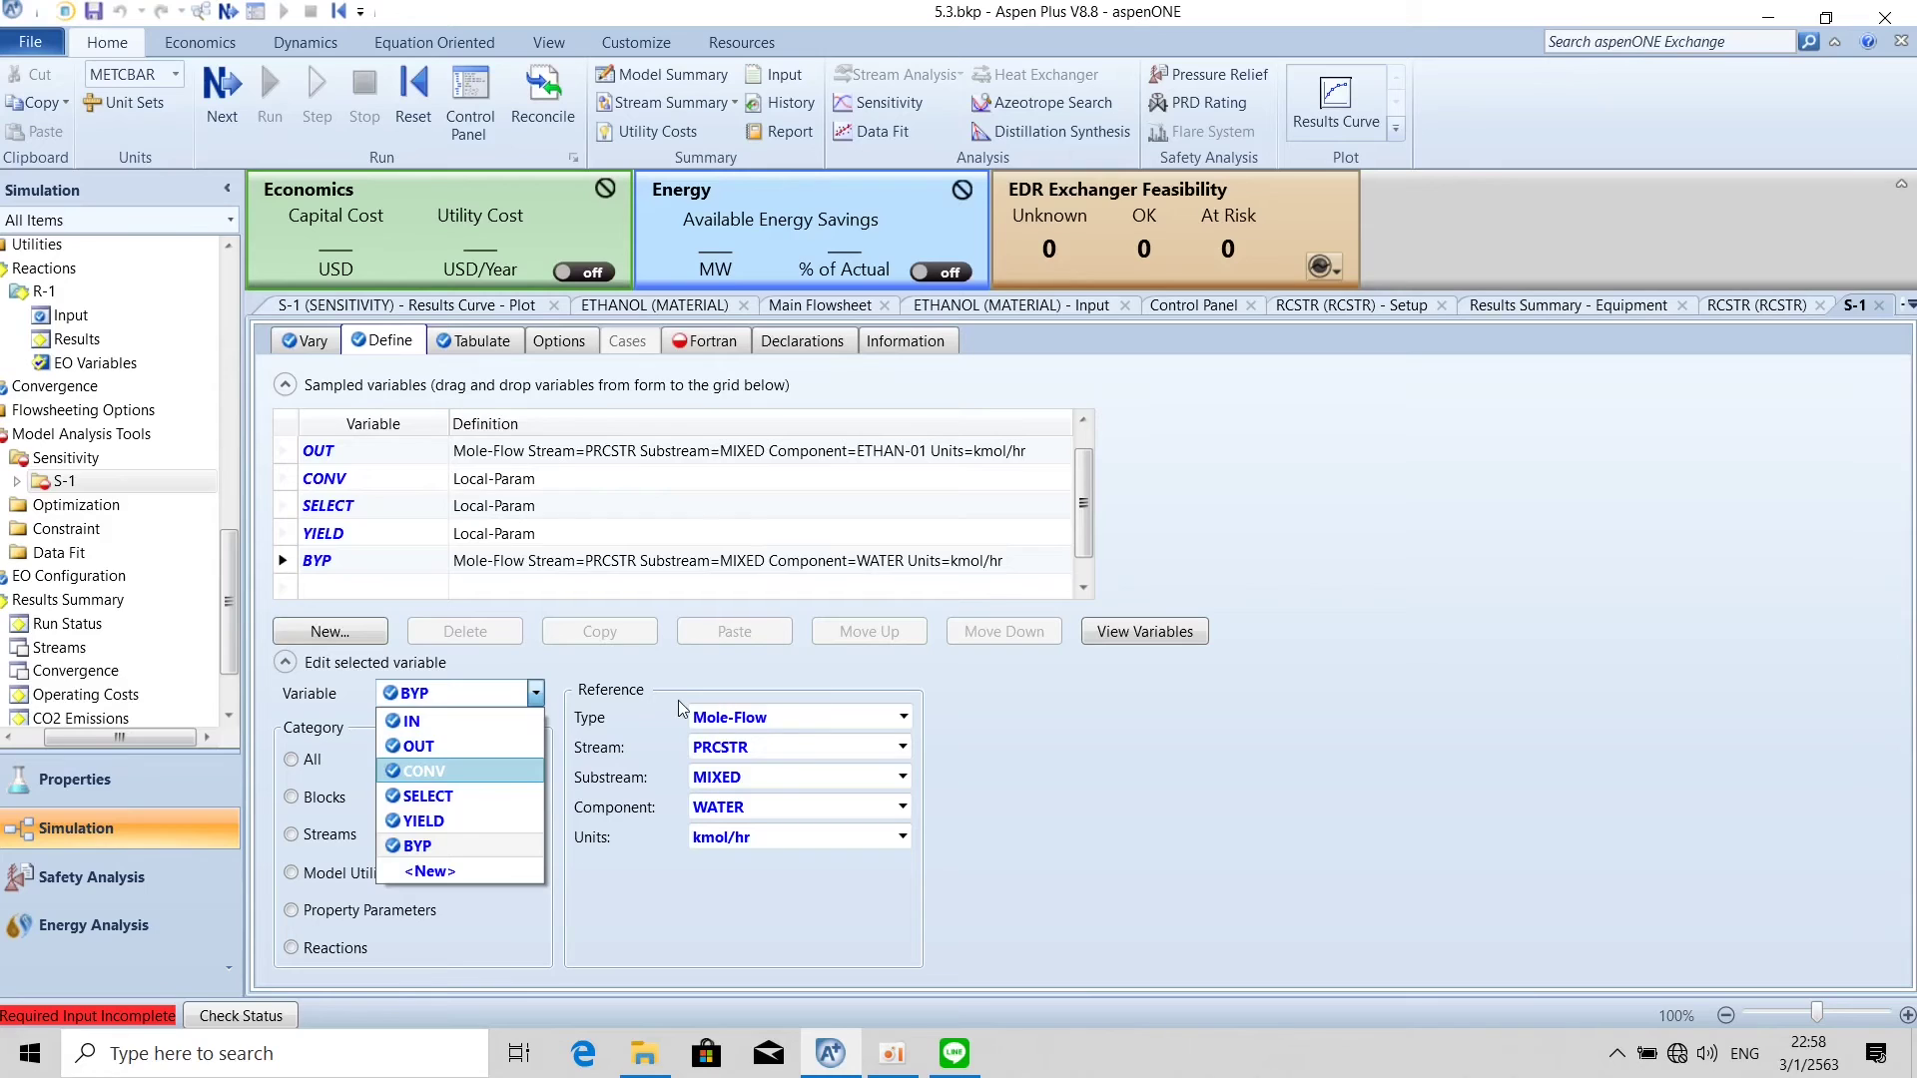
Examine the sampled variable definitions in S-1, including the component and unit options available for BYP.
left_click(902, 813)
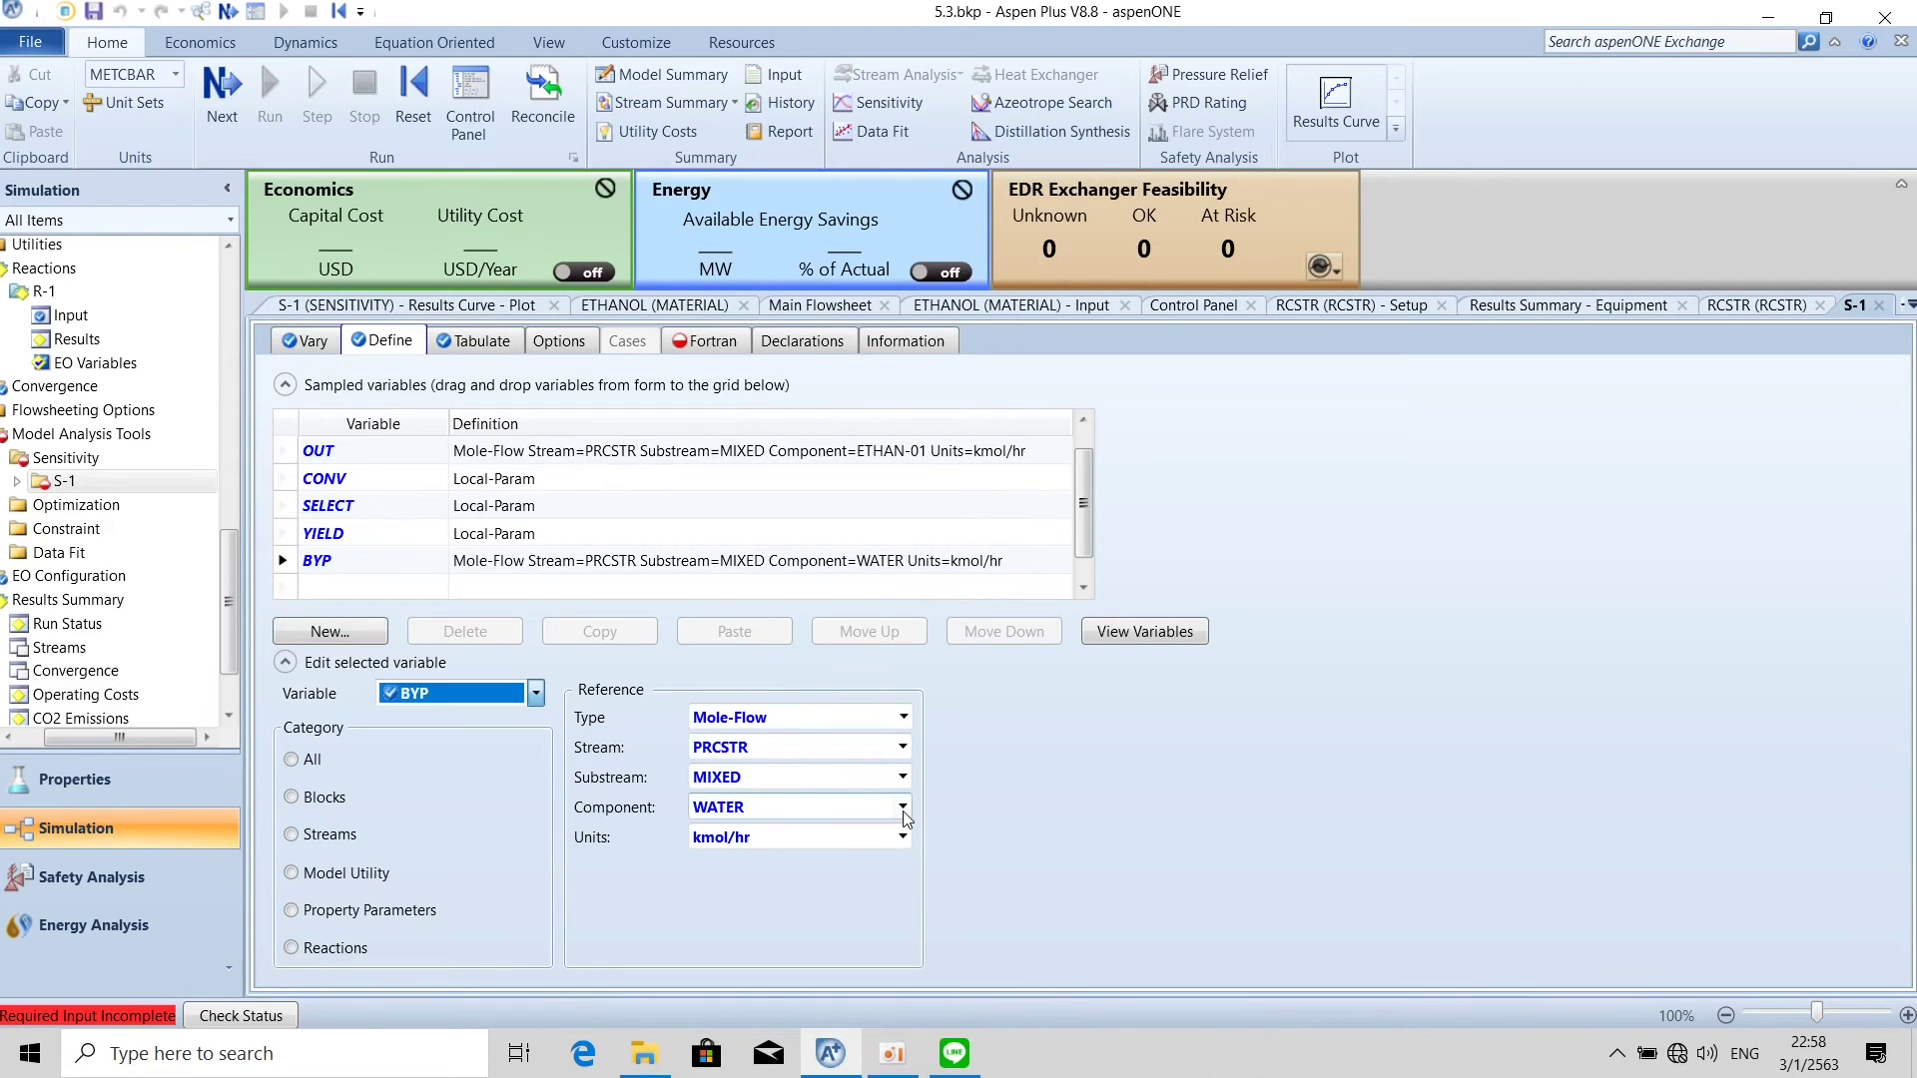
left_click(904, 816)
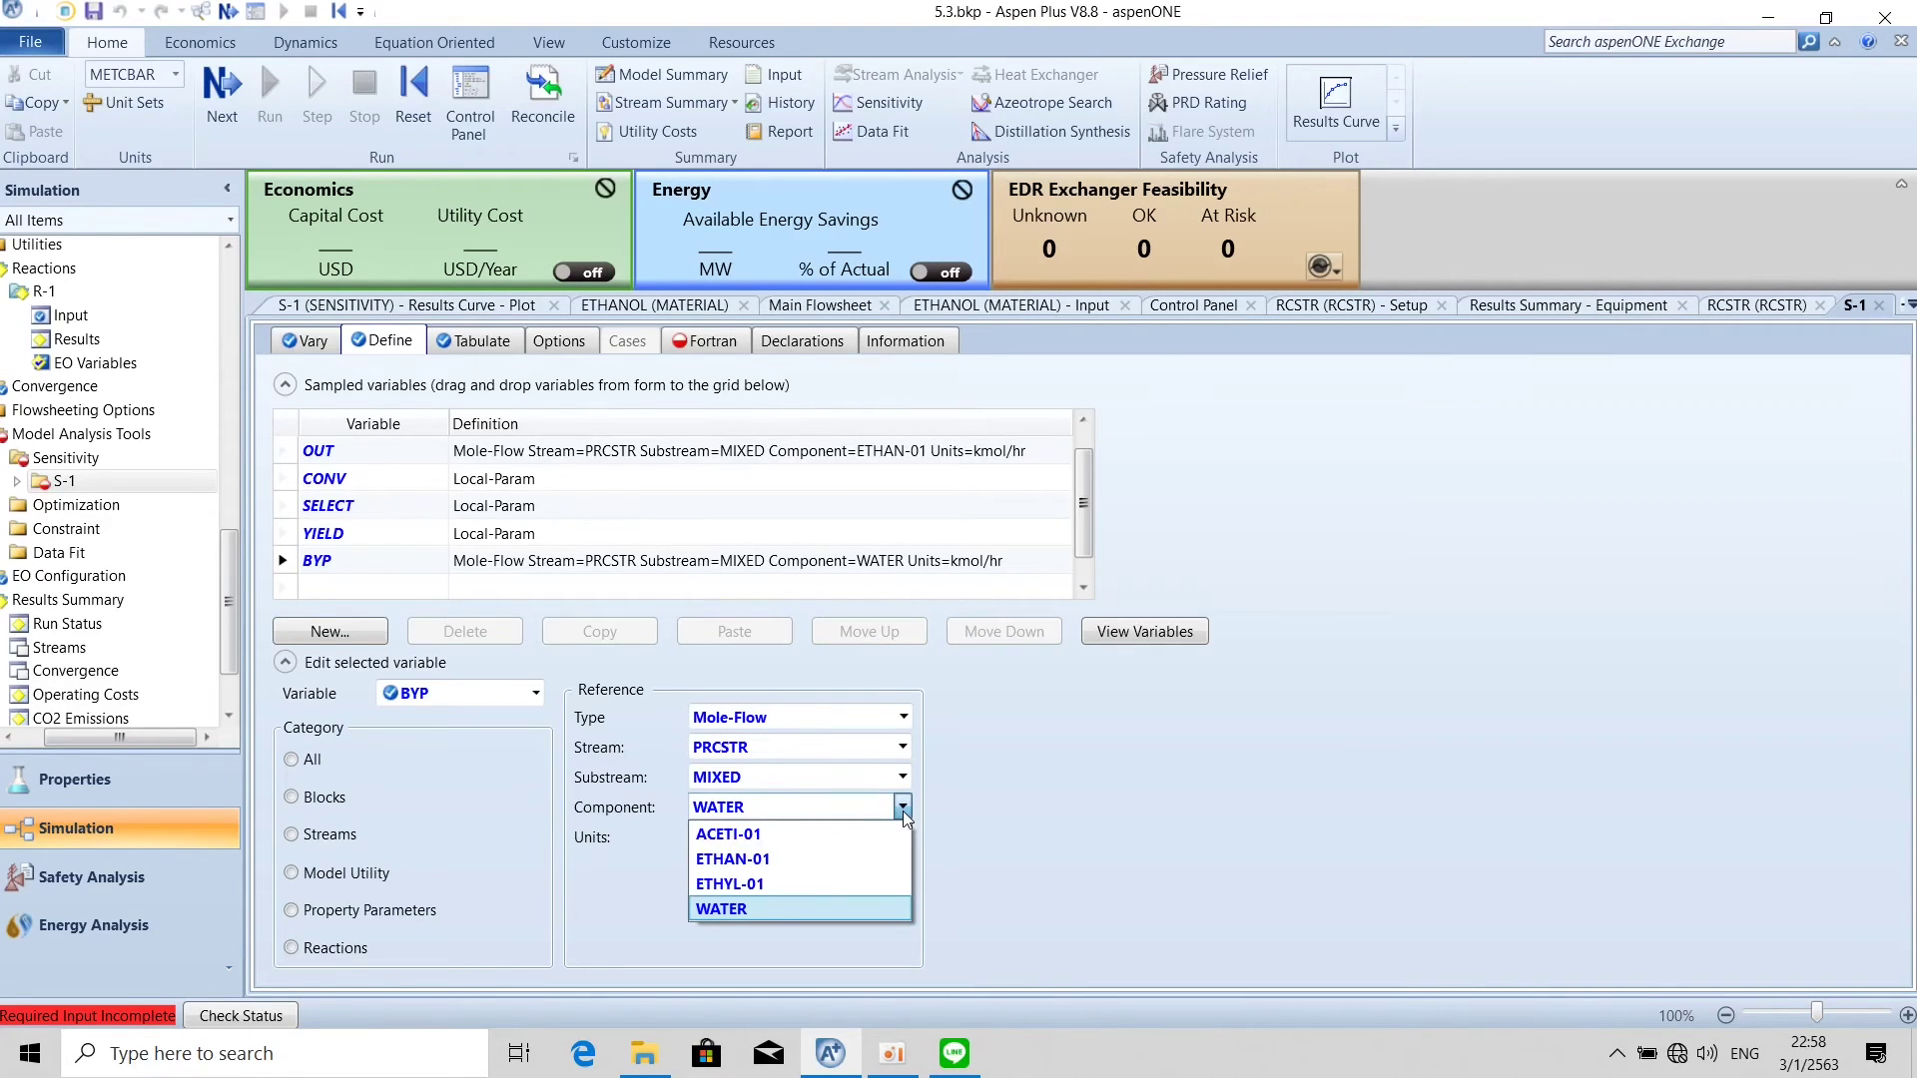
left_click(903, 817)
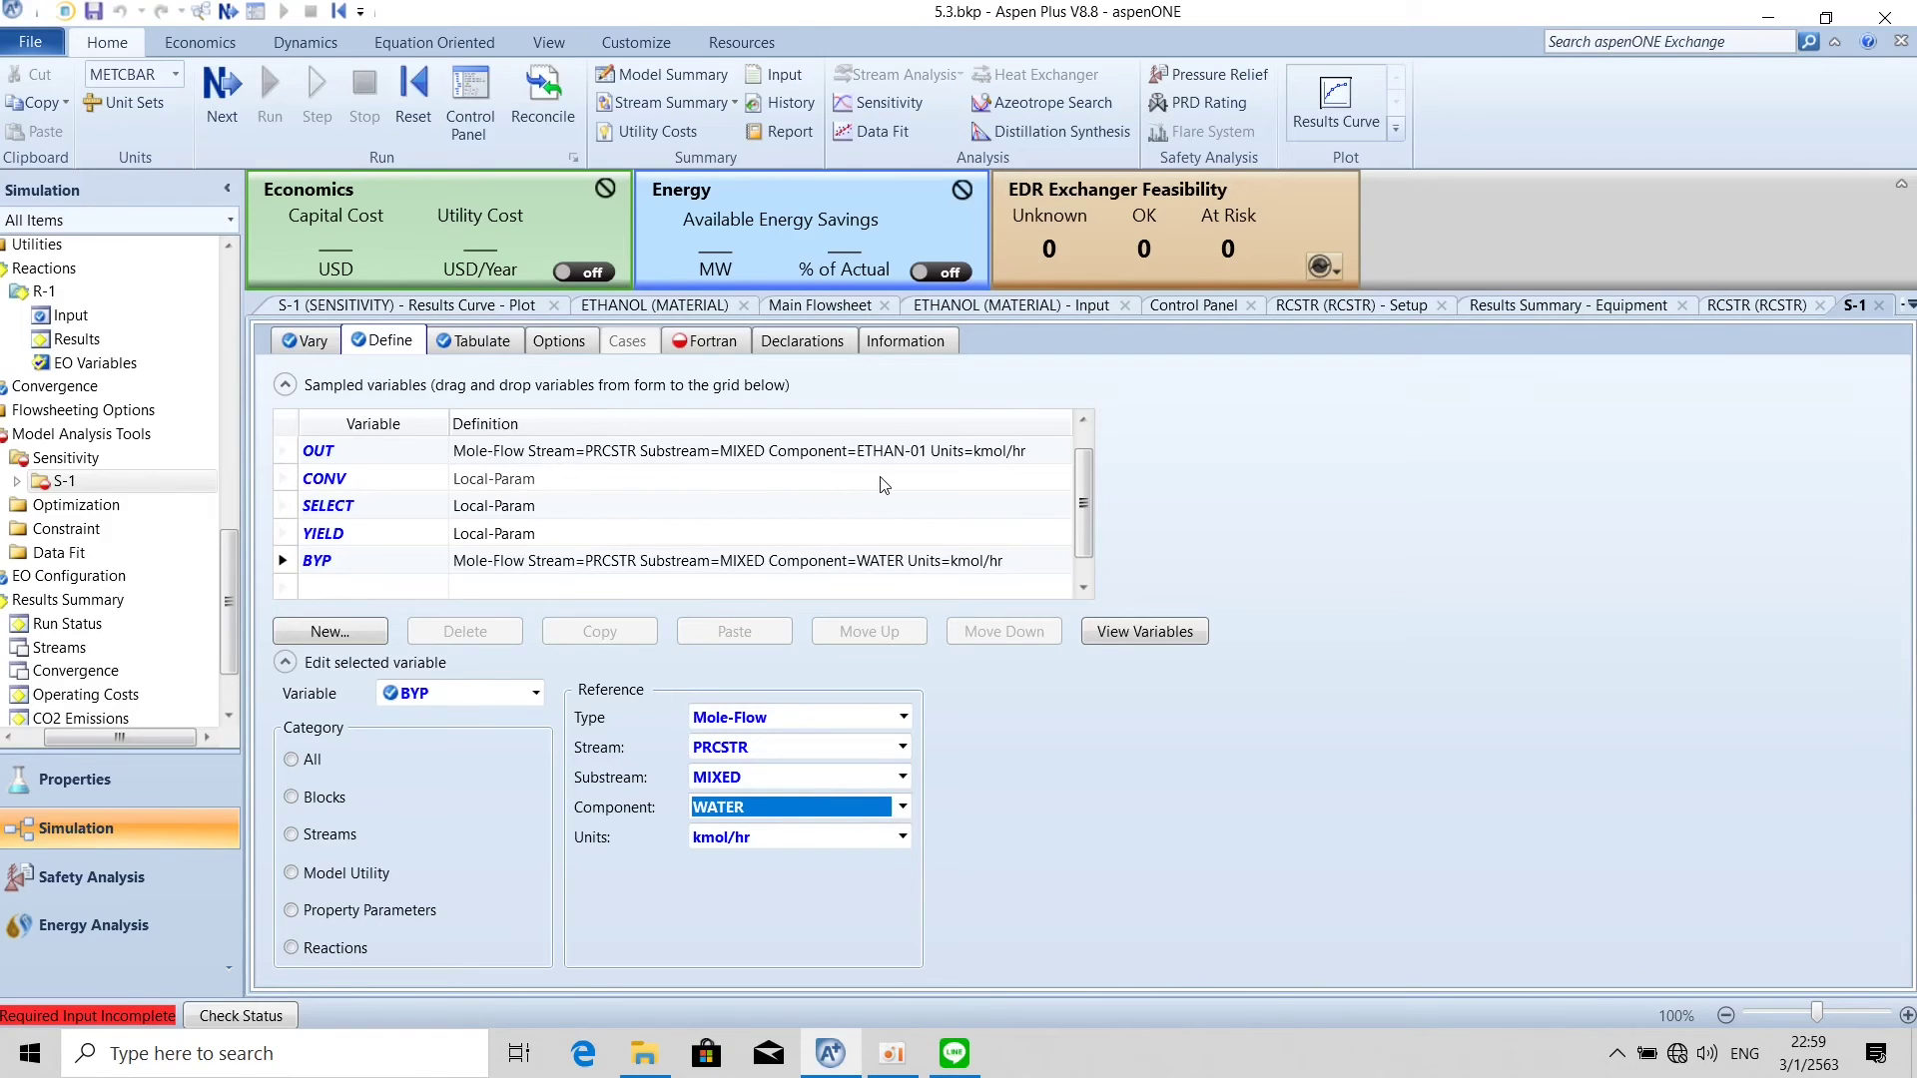
left_click_drag(1083, 496, 1083, 476)
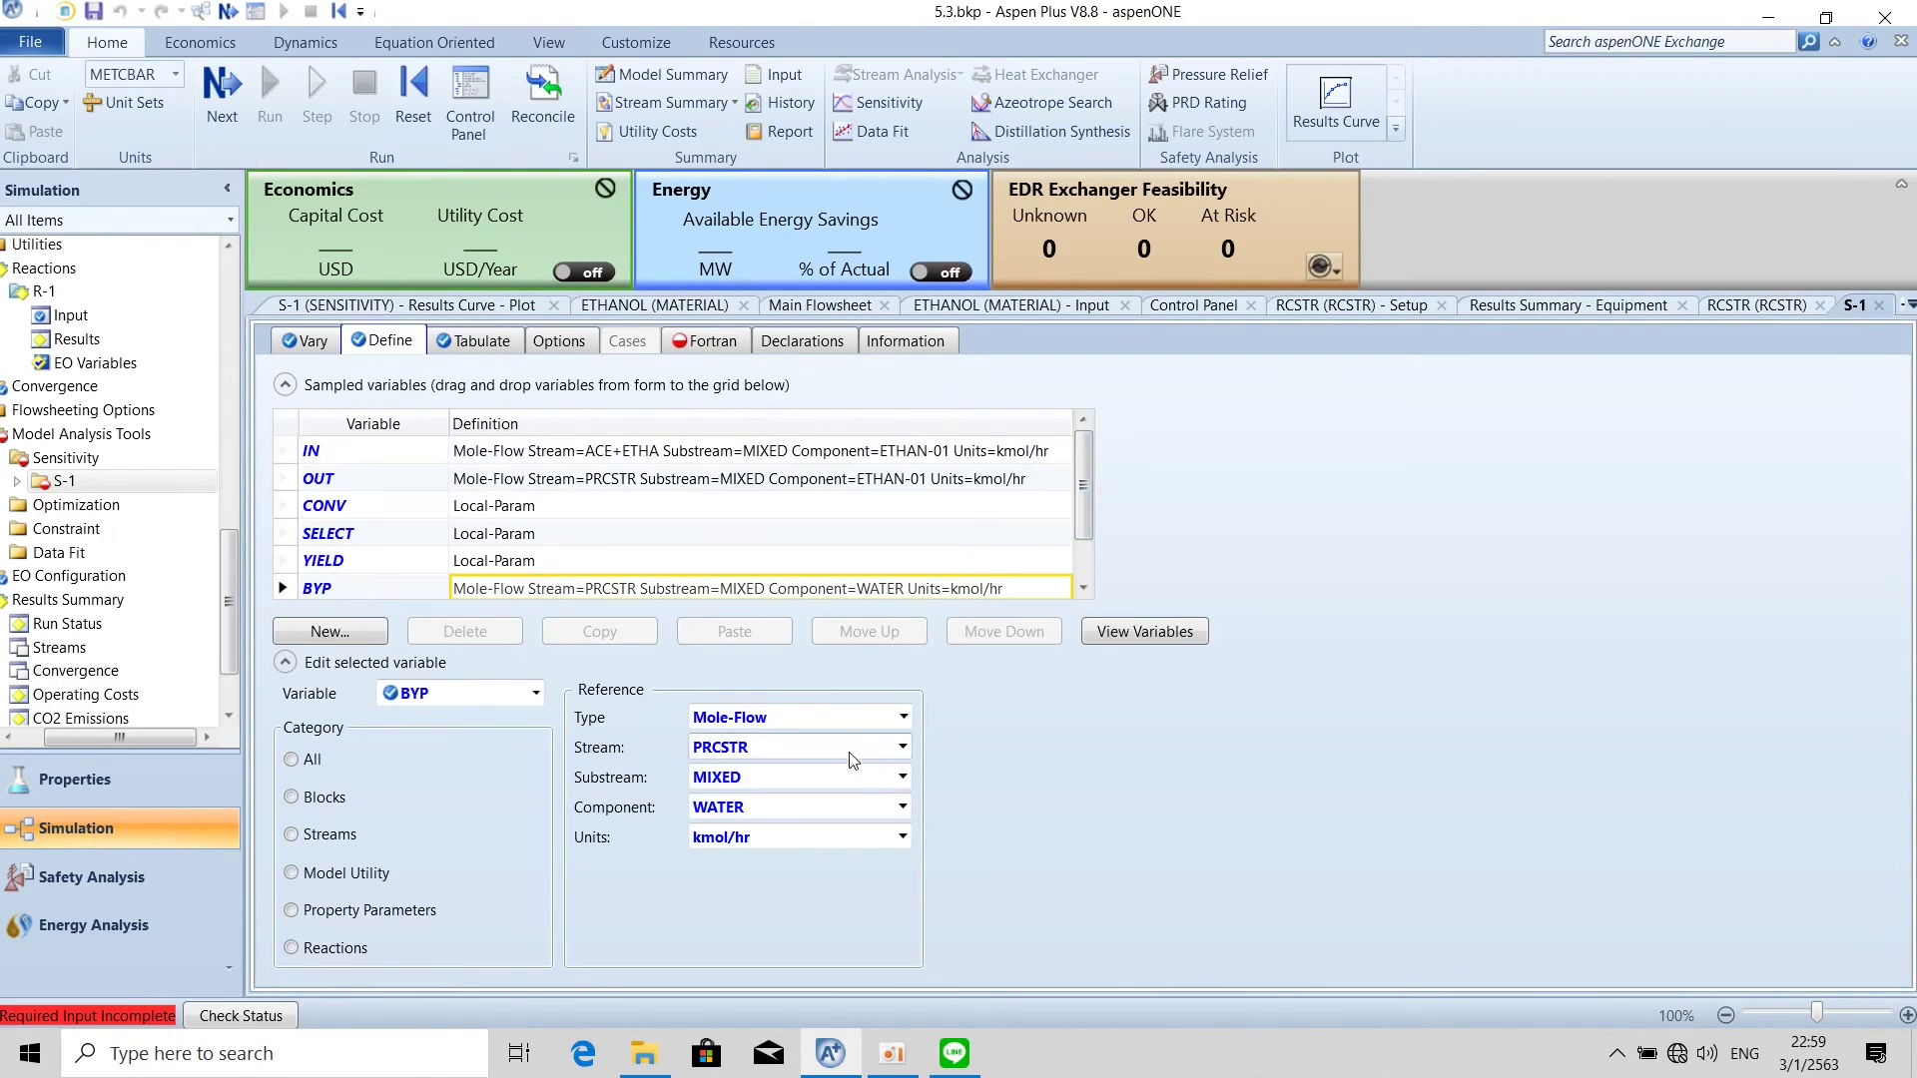
left_click(902, 838)
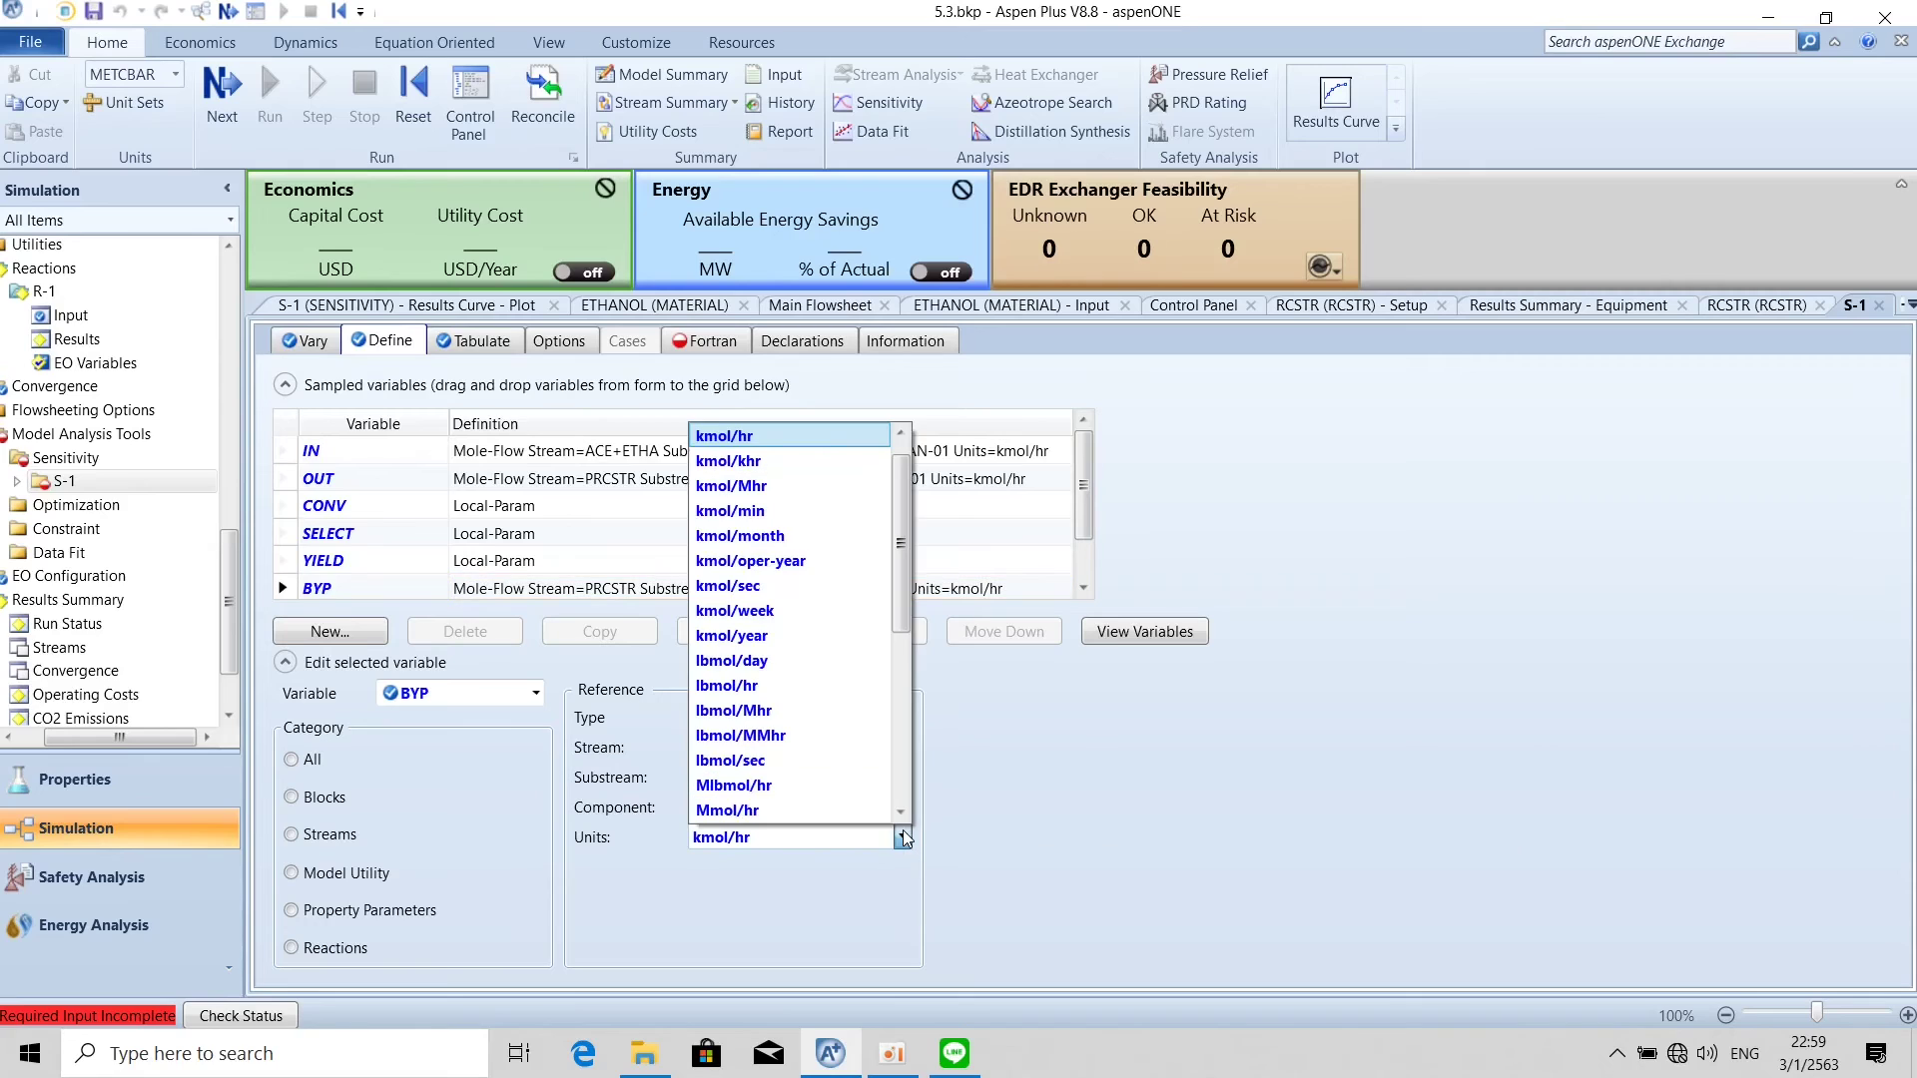
left_click(902, 837)
left_click(903, 806)
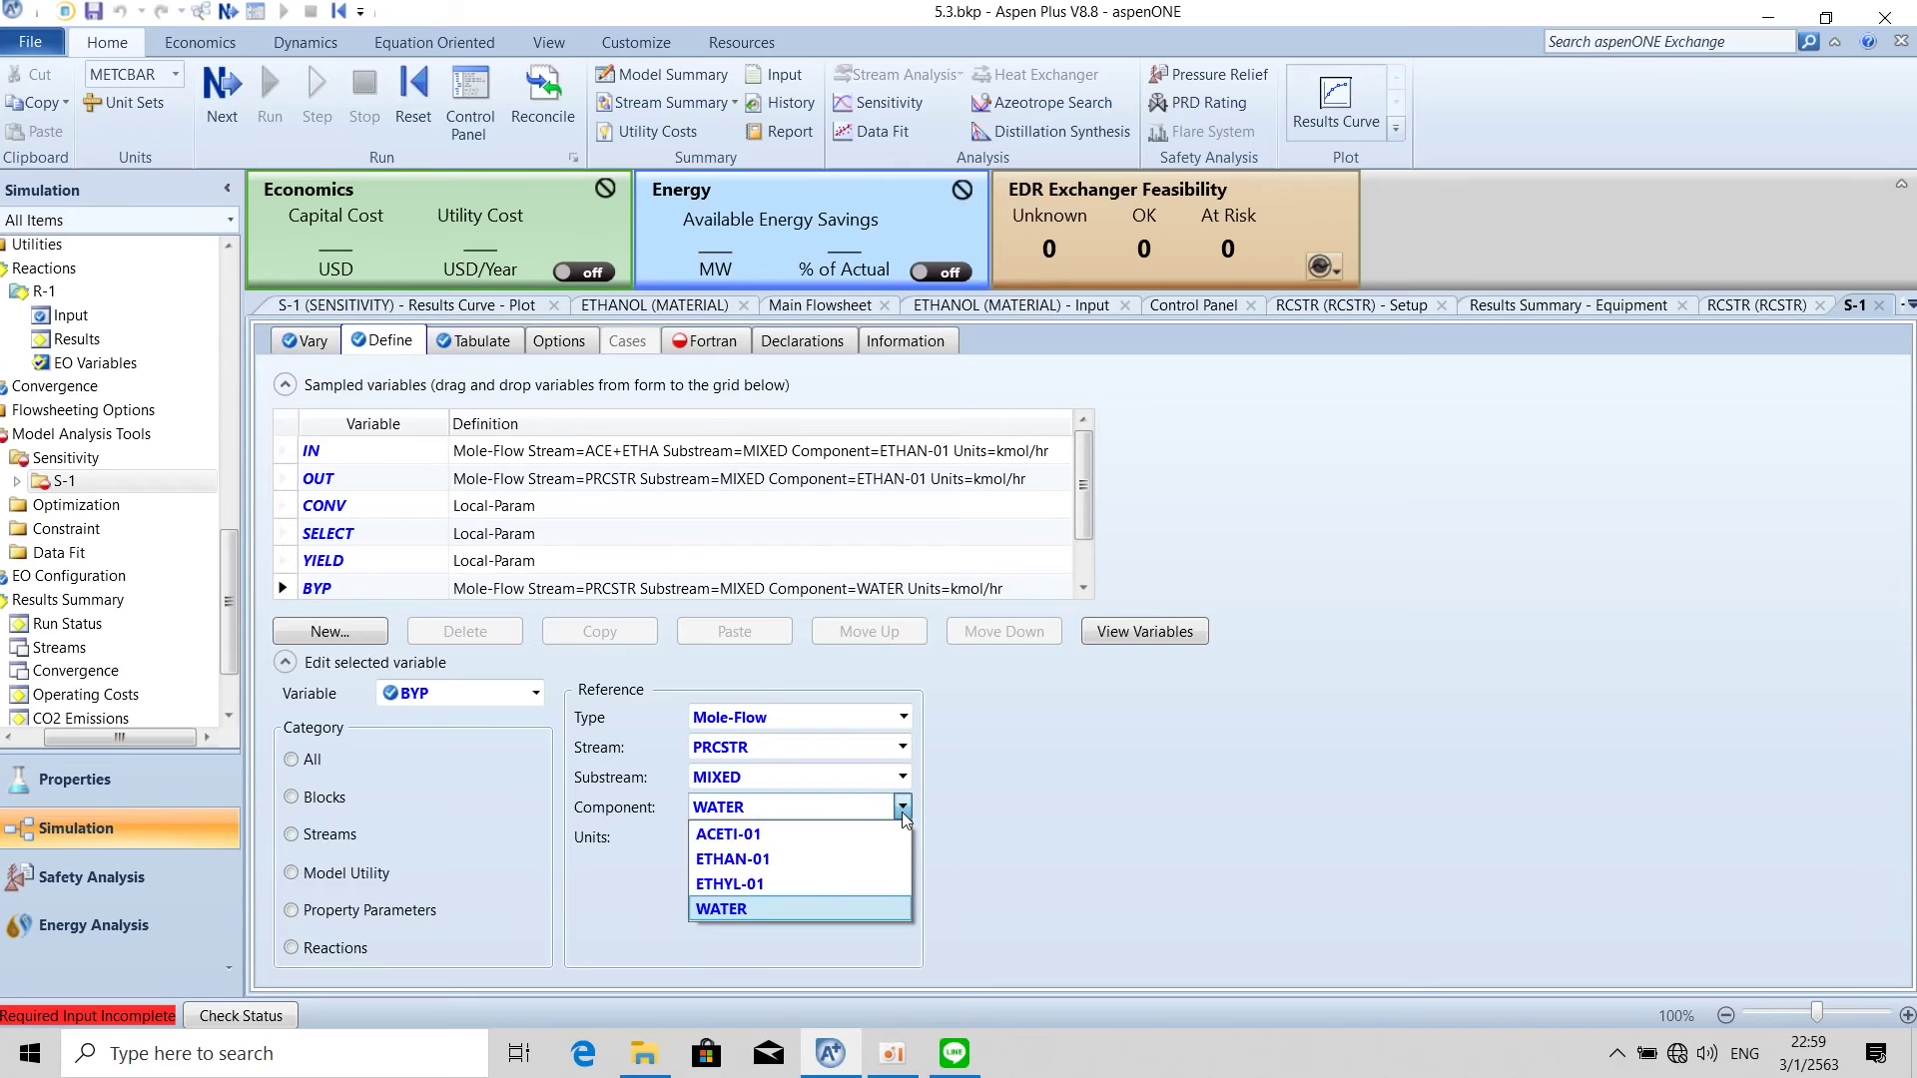
left_click(902, 811)
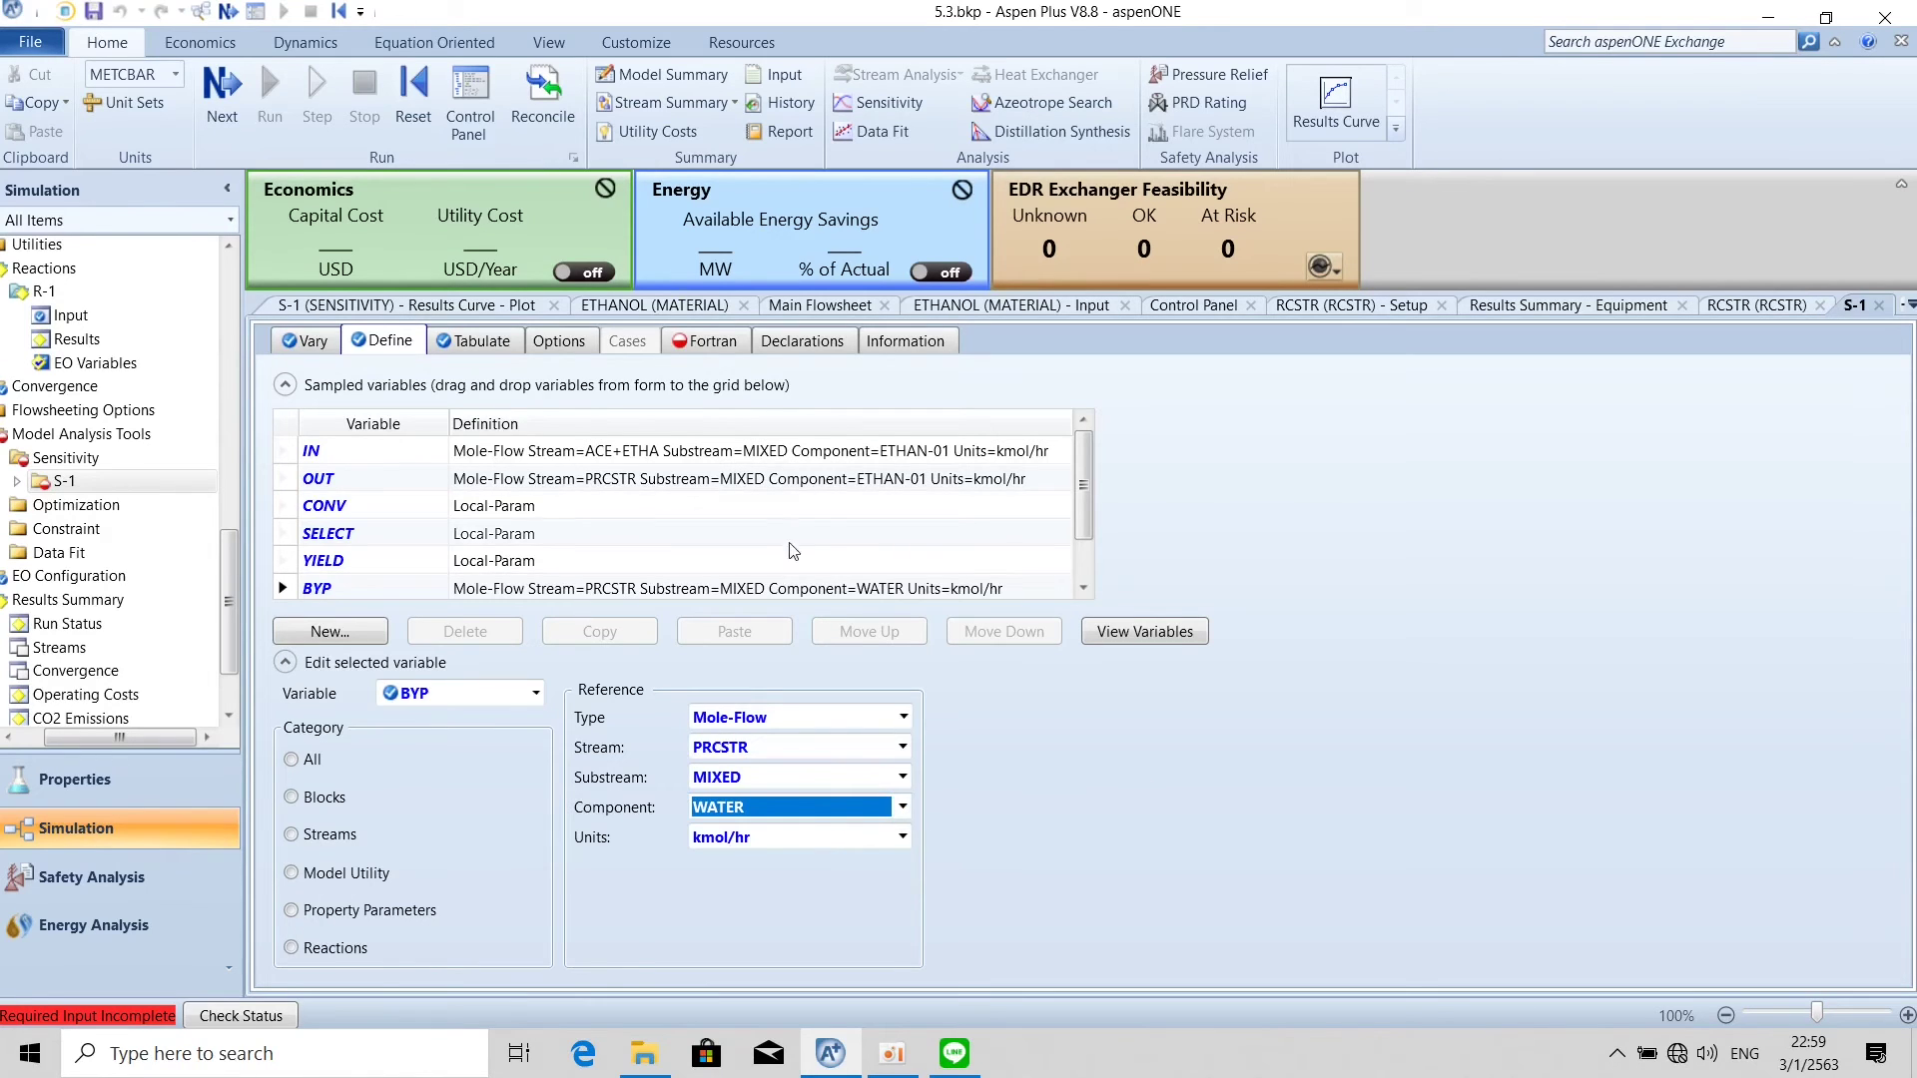
Create a new sampled variable named PROD in sensitivity analysis S-1.
left_click(536, 693)
left_click(465, 877)
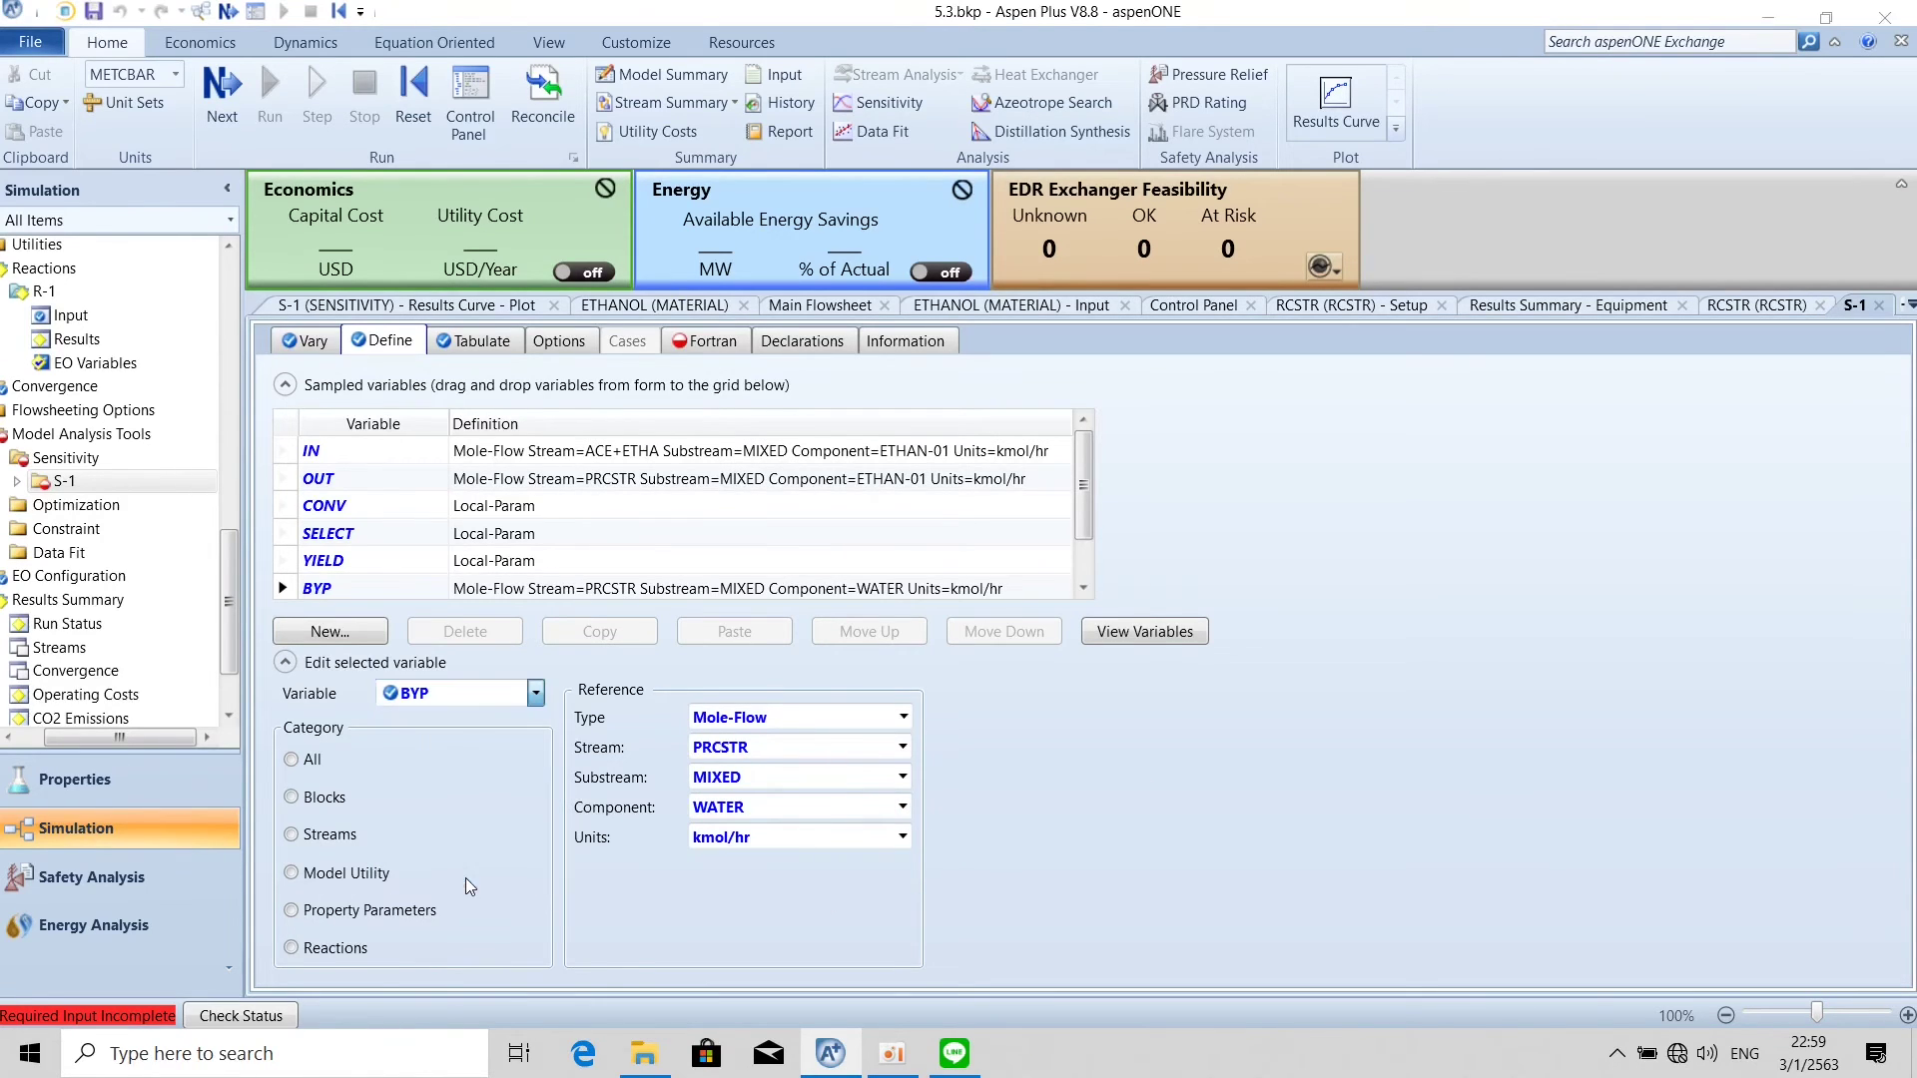
type("PROD")
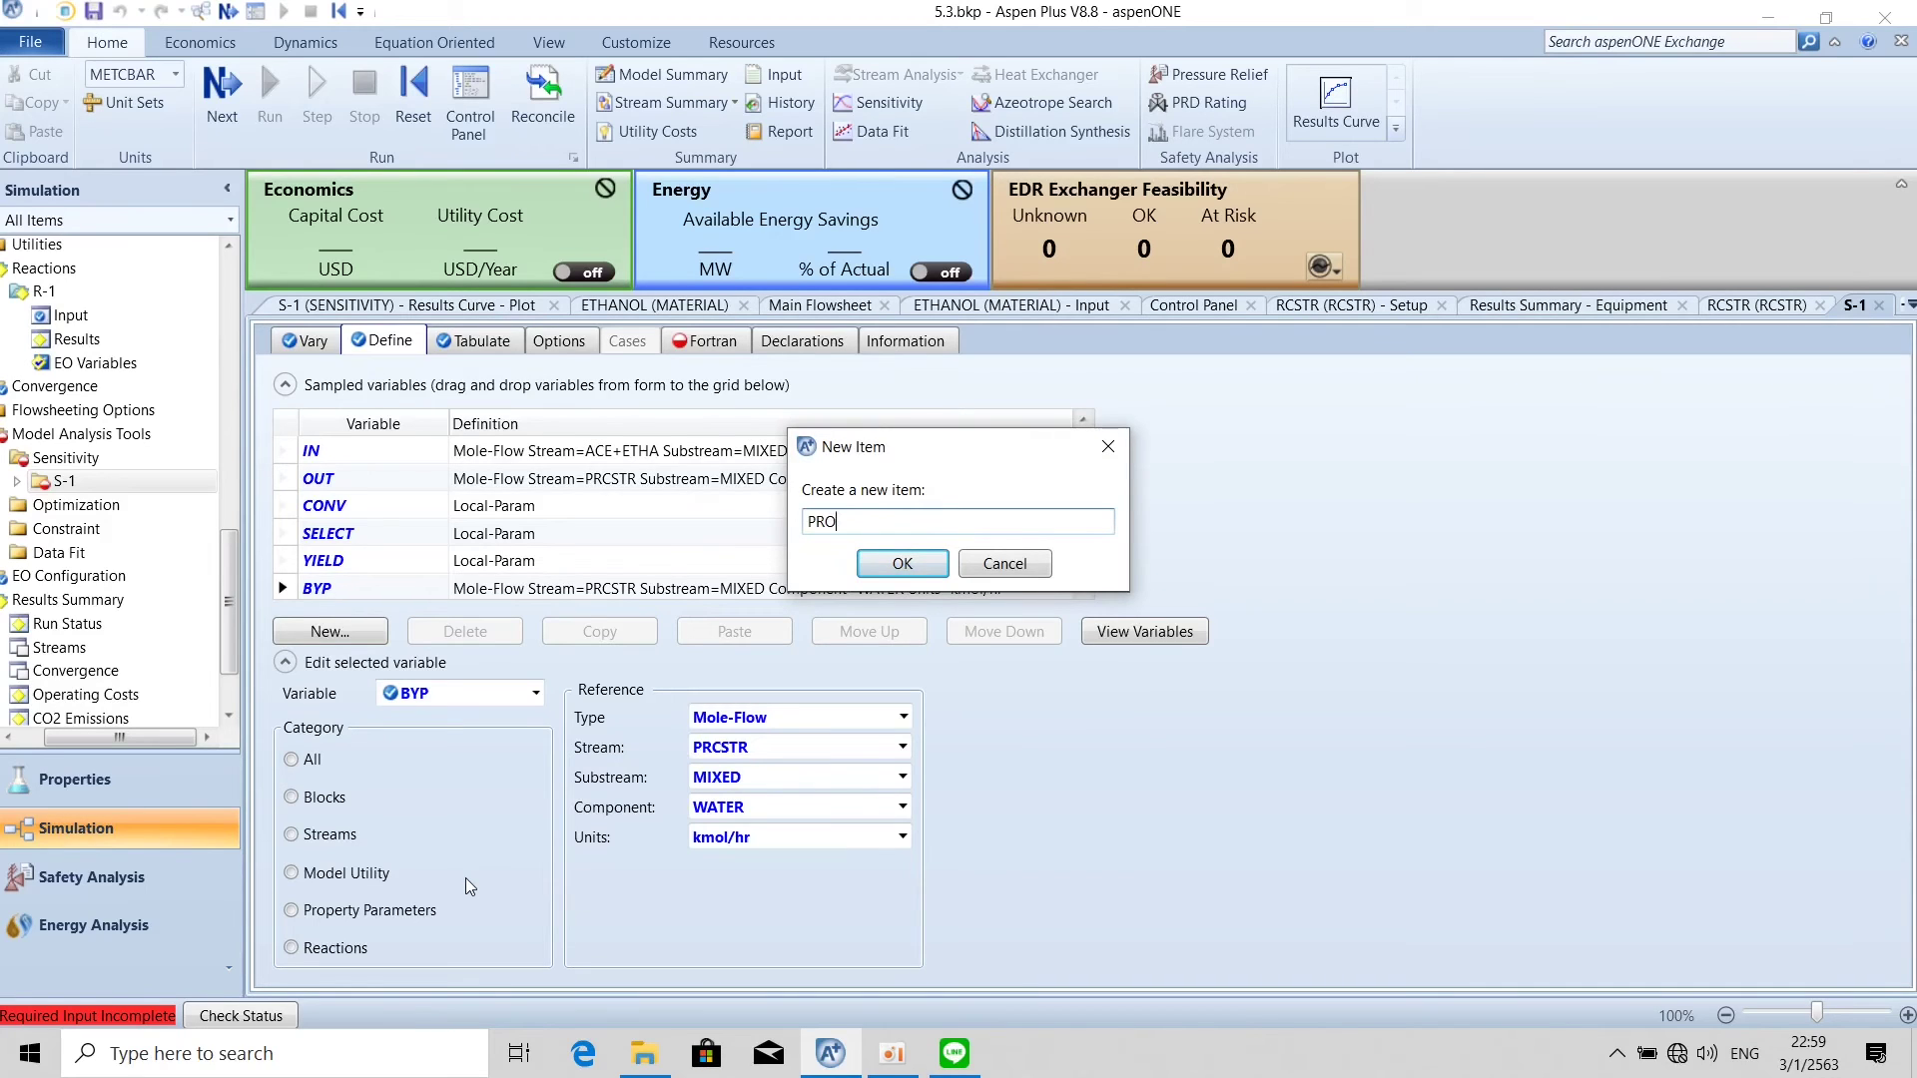
left_click(905, 565)
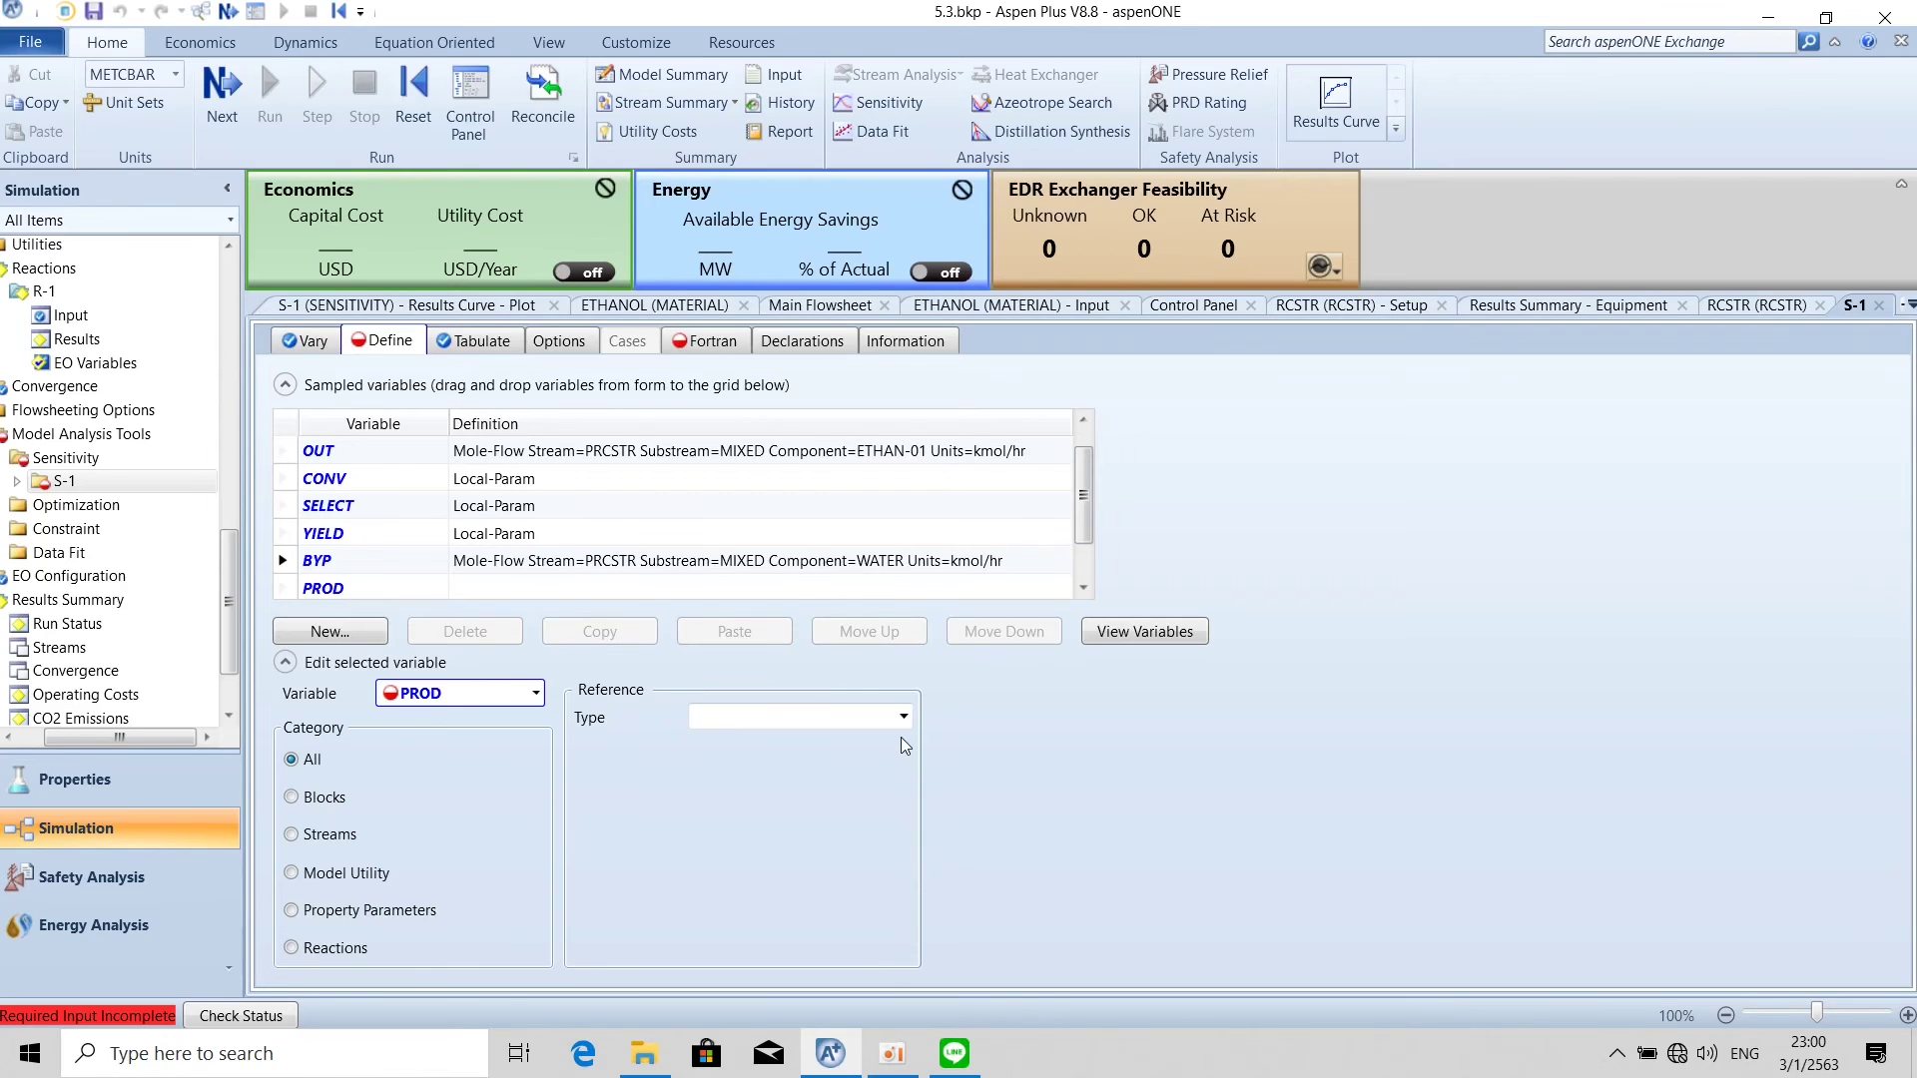
Define sampled variable PROD as the Mole-Flow of component ETHYL-01 in stream PRCSTR, substream MIXED, in kmol/hr.
left_click(904, 716)
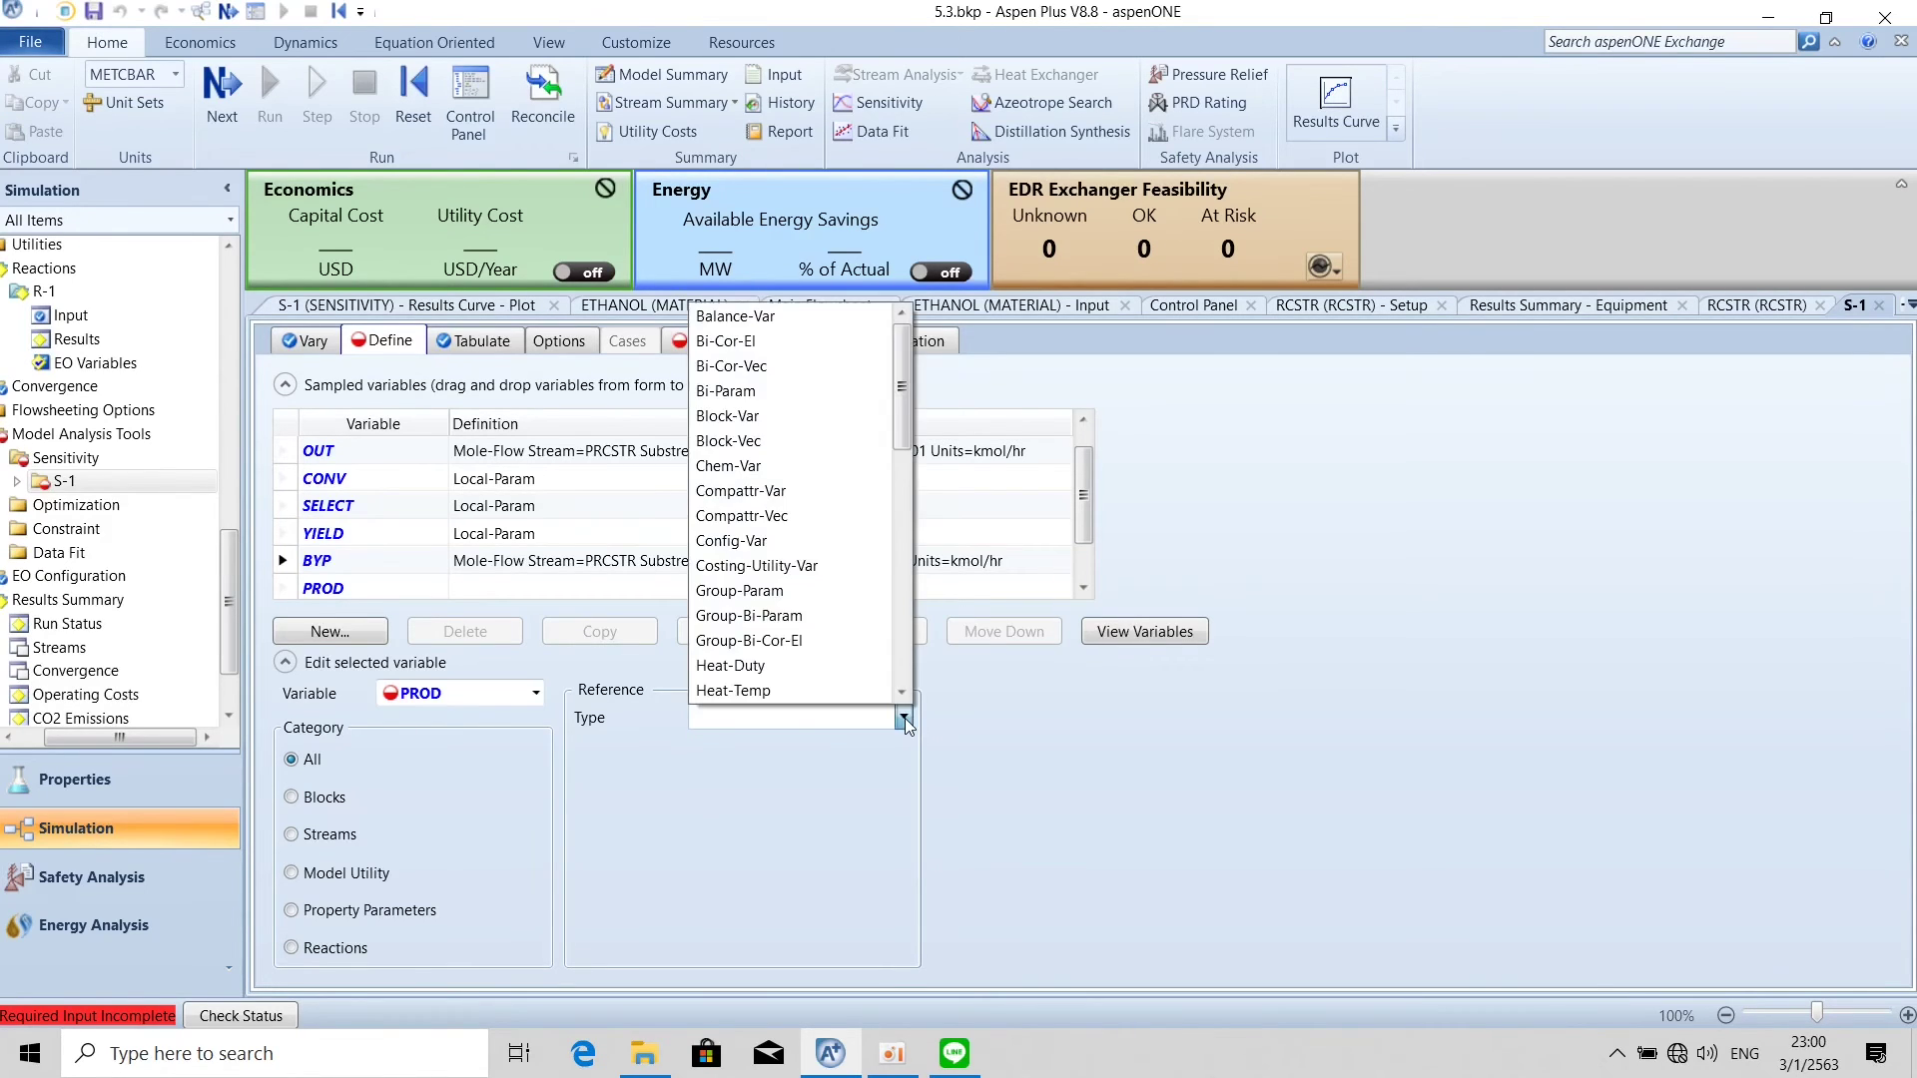
left_click_drag(903, 409, 906, 531)
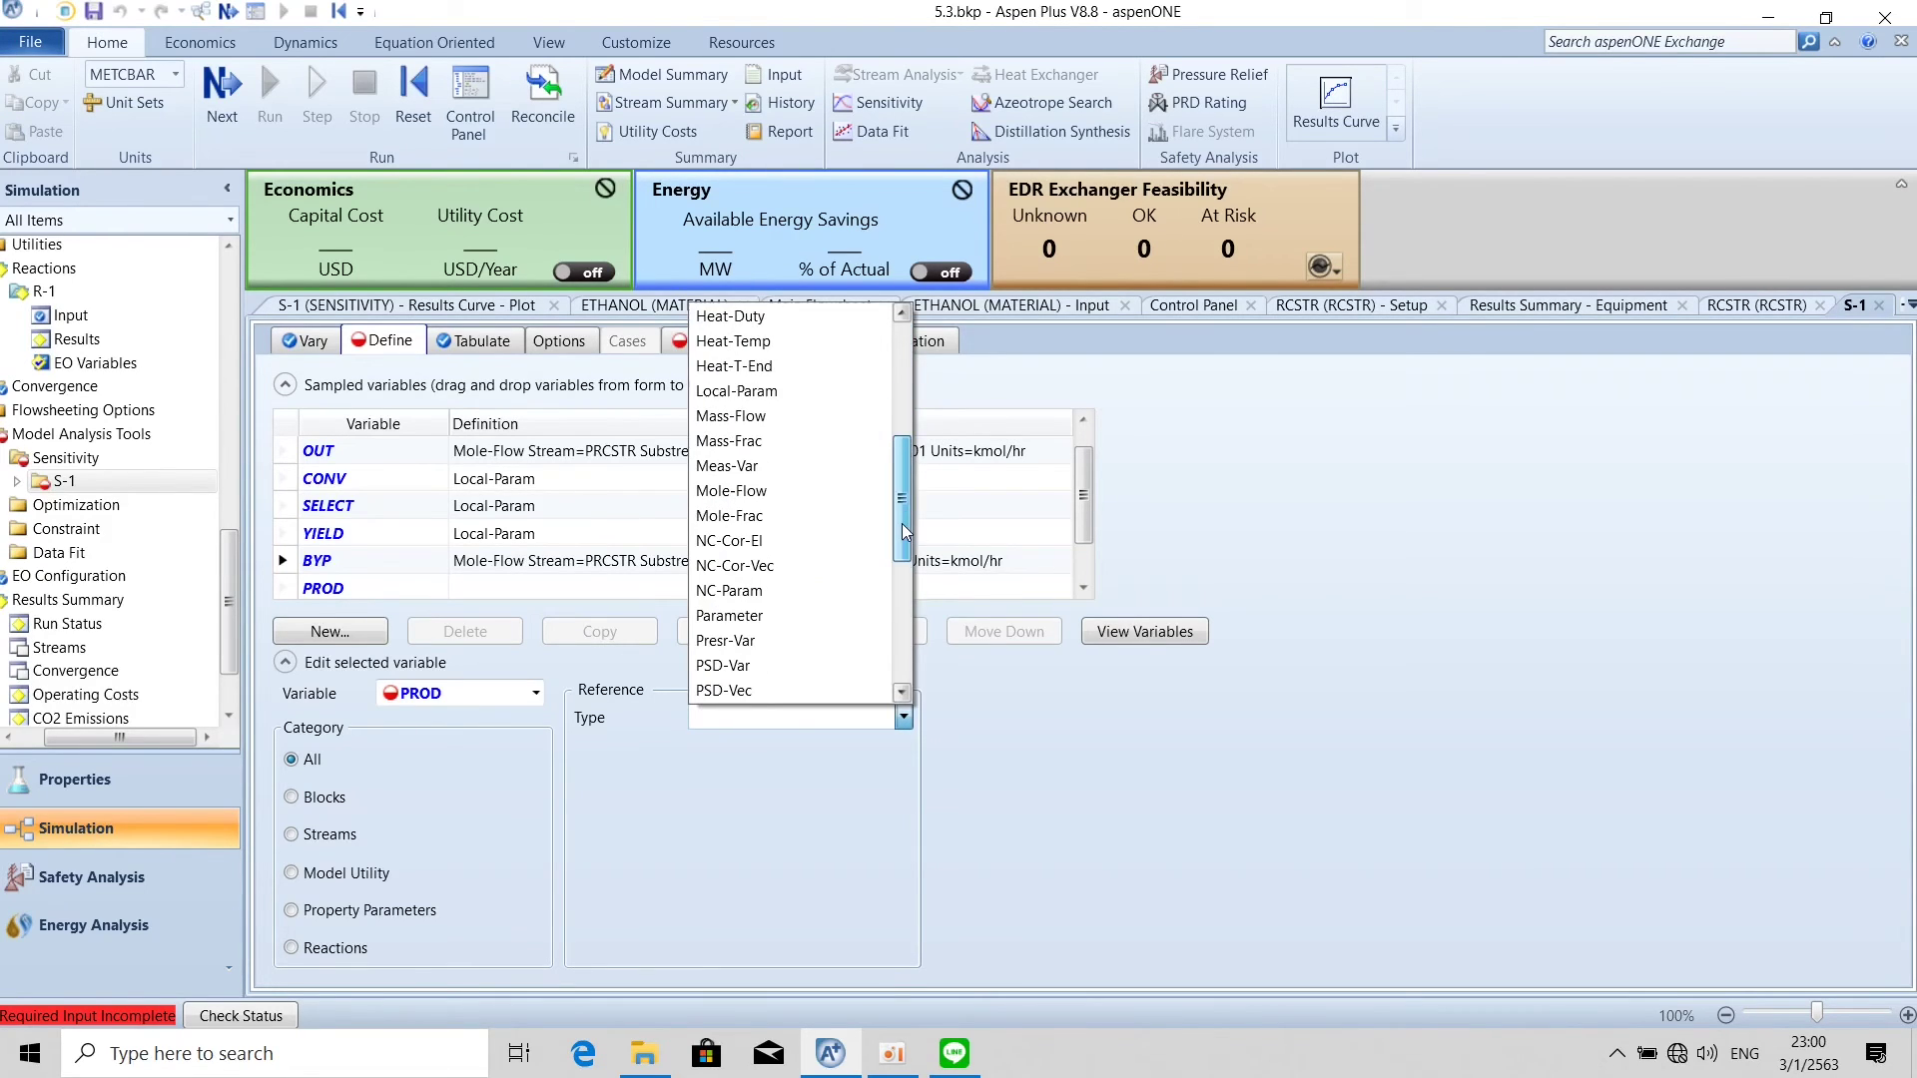
left_click(759, 490)
left_click(902, 748)
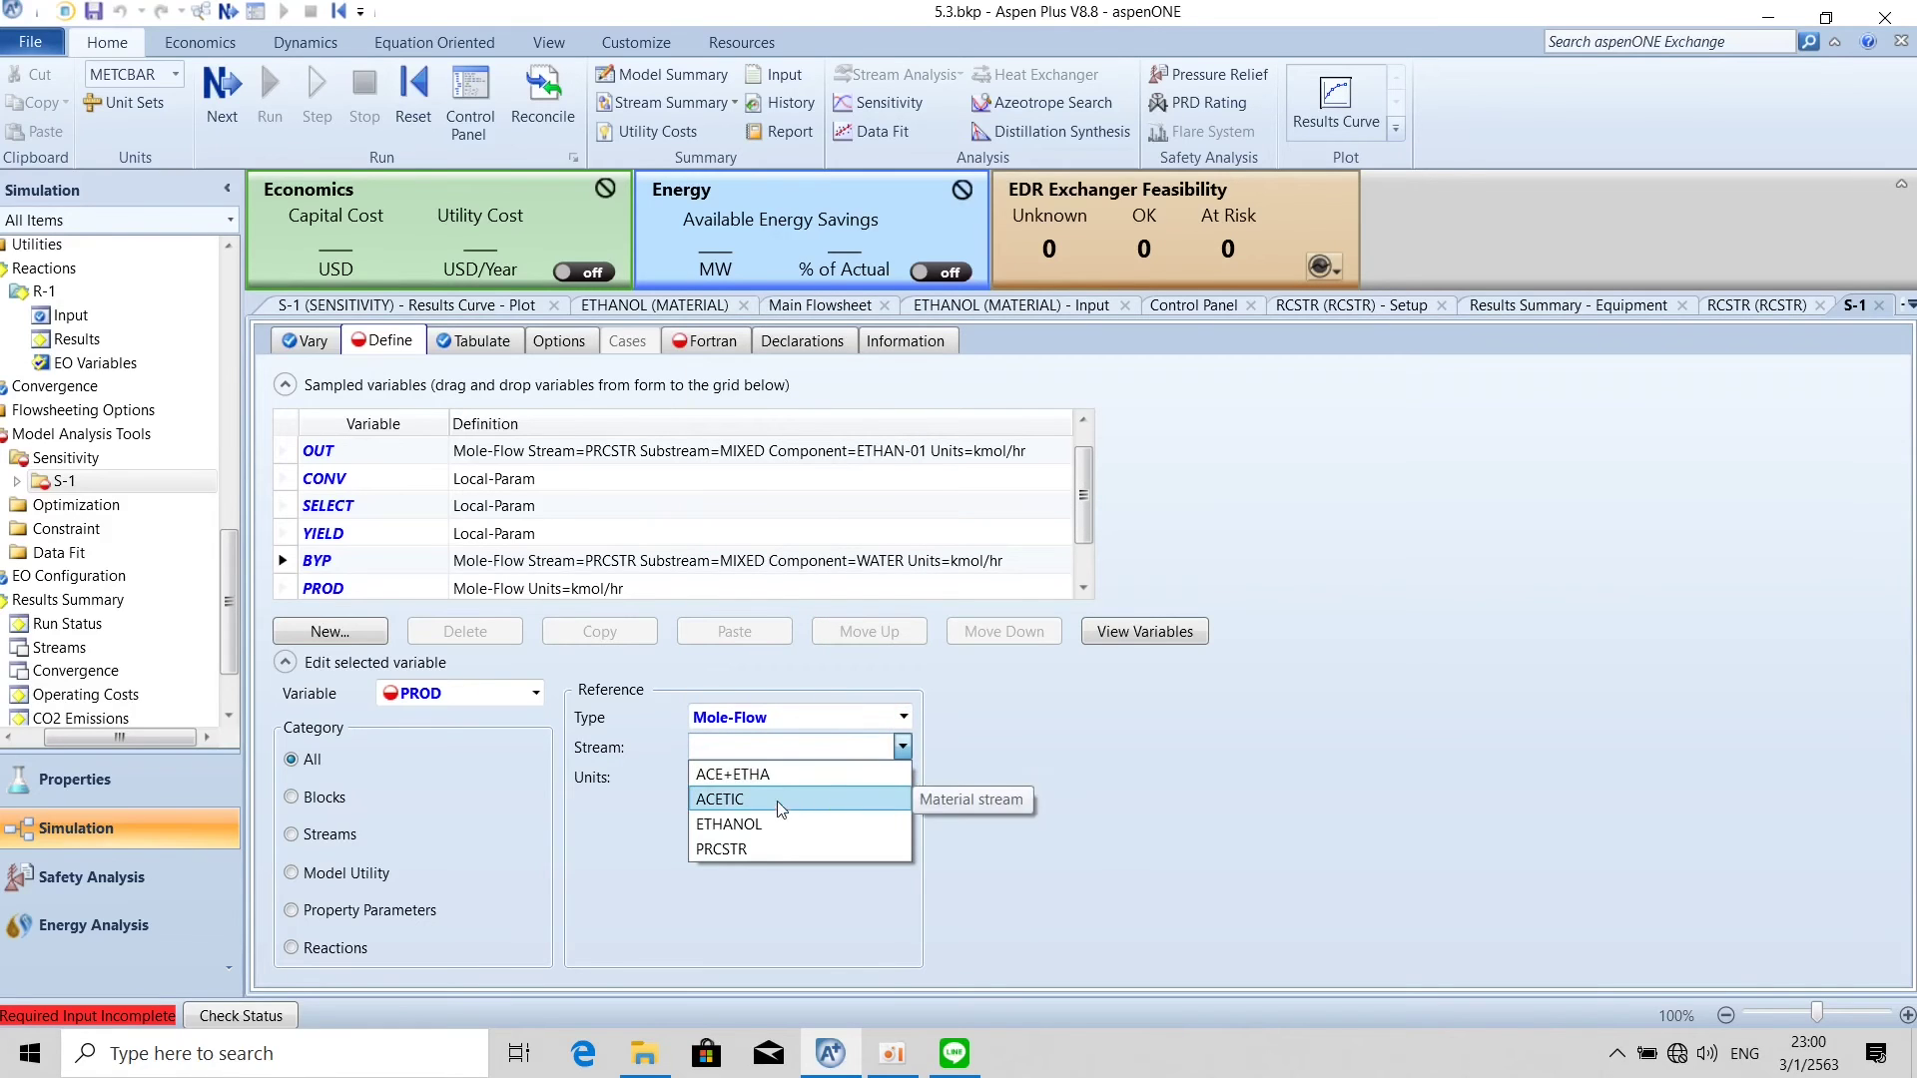
left_click(759, 849)
left_click(902, 806)
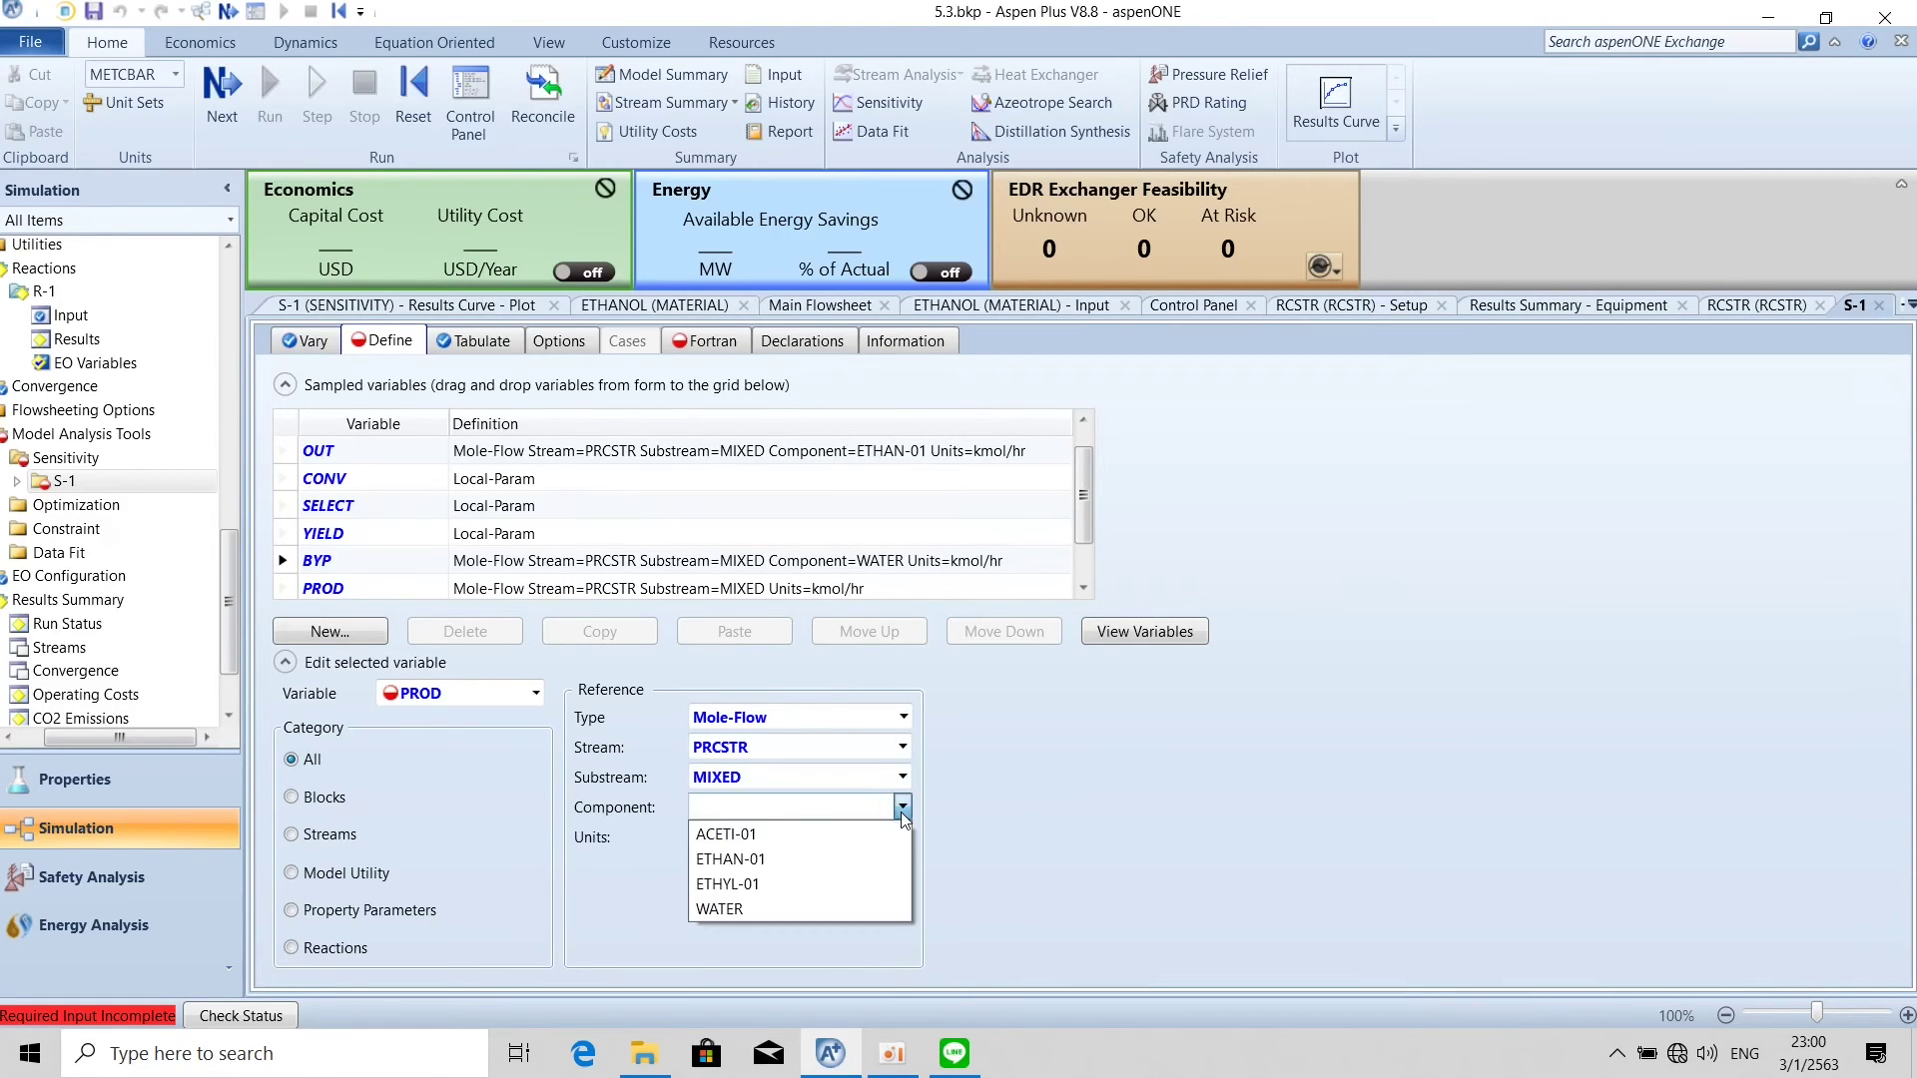
left_click(768, 885)
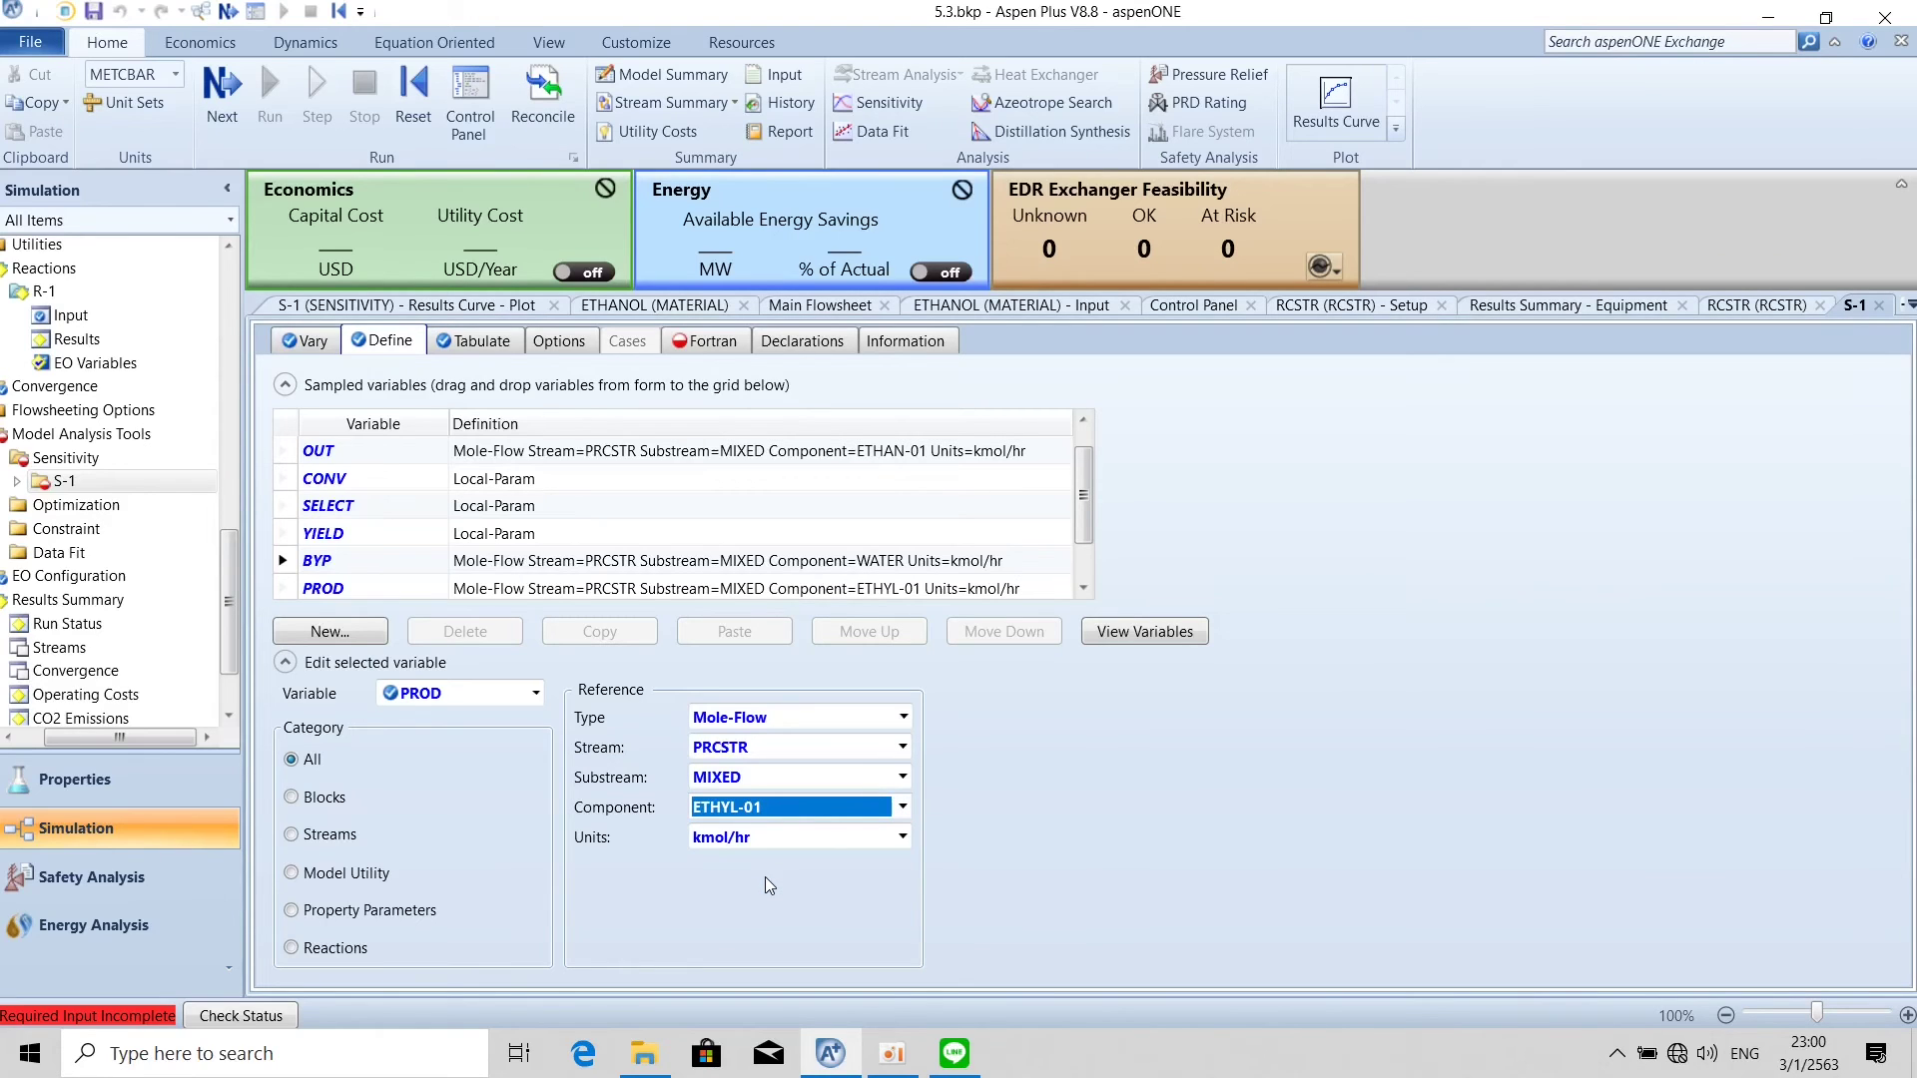
Complete the Fortran statement SELECT = (PROD/(PROD+BYP-2.5))*100 for sensitivity analysis S-1.
left_click(711, 341)
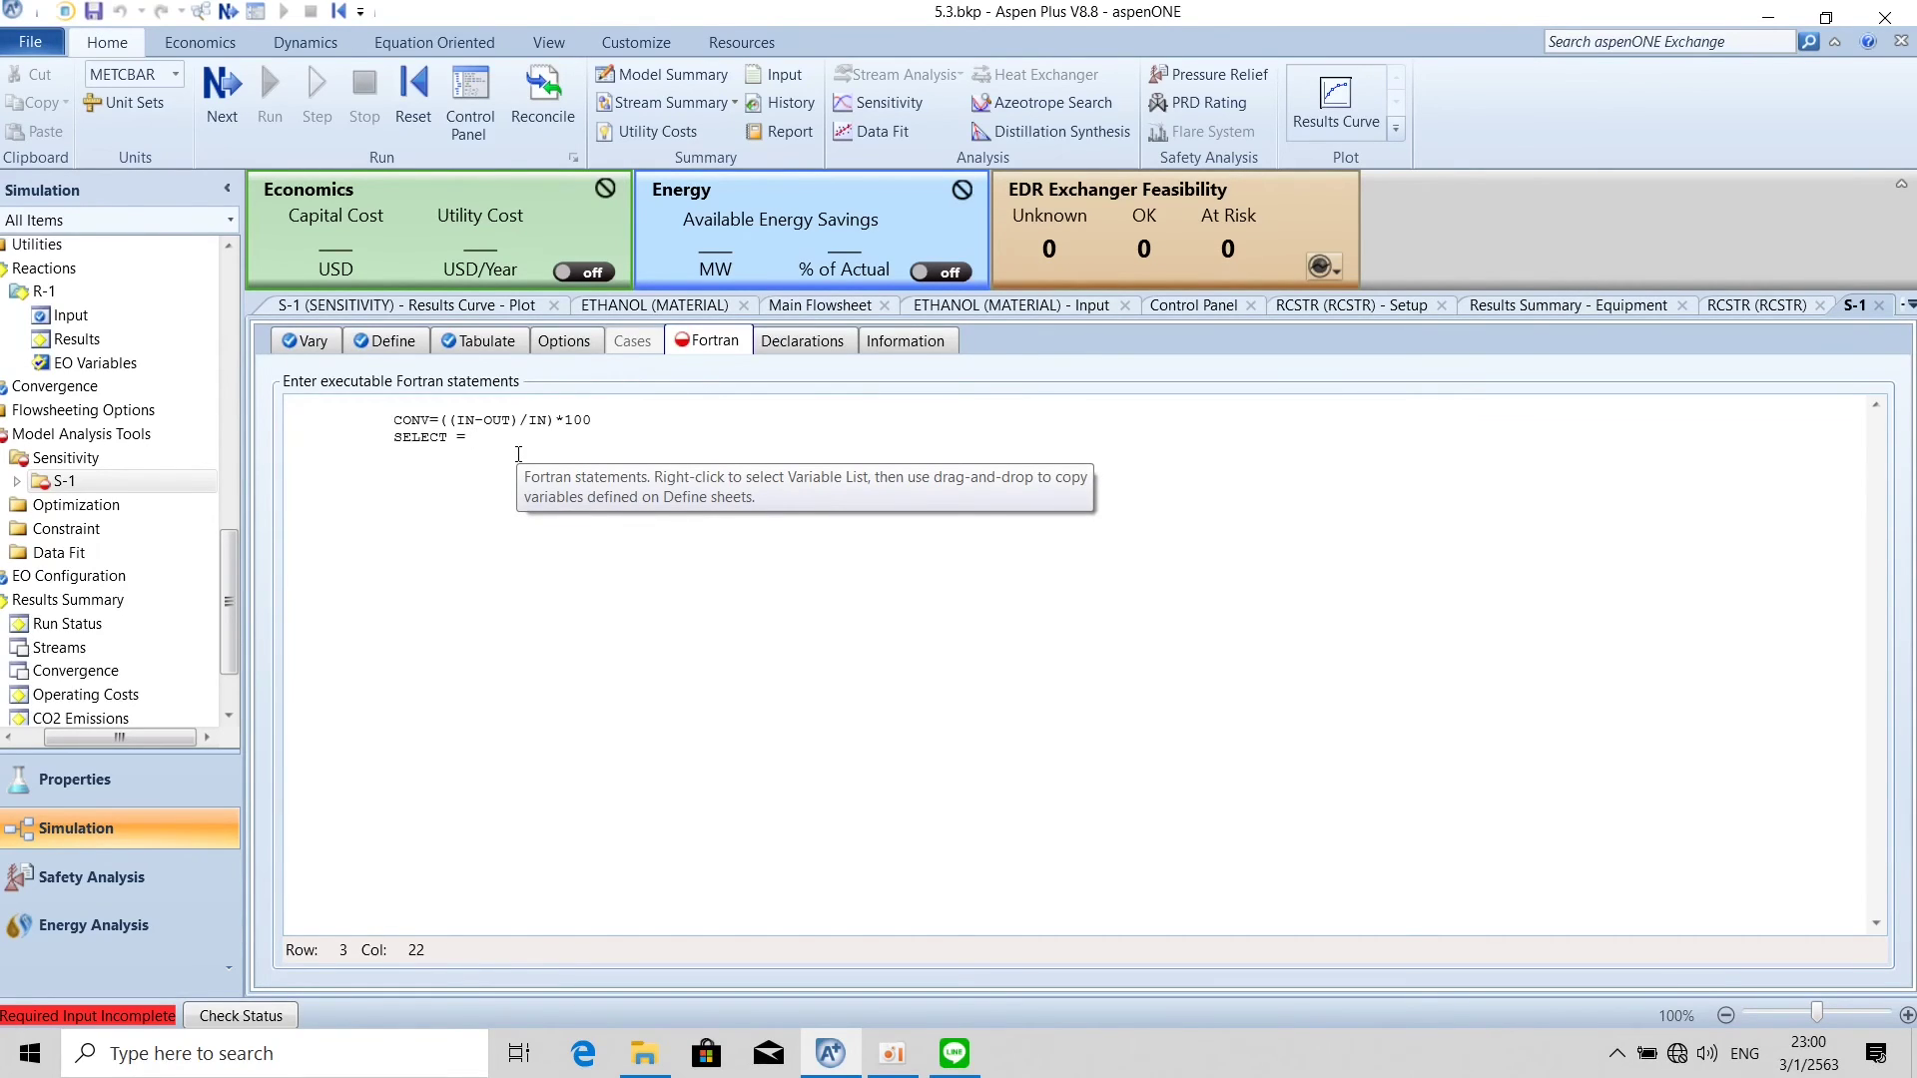
type("(PROD")
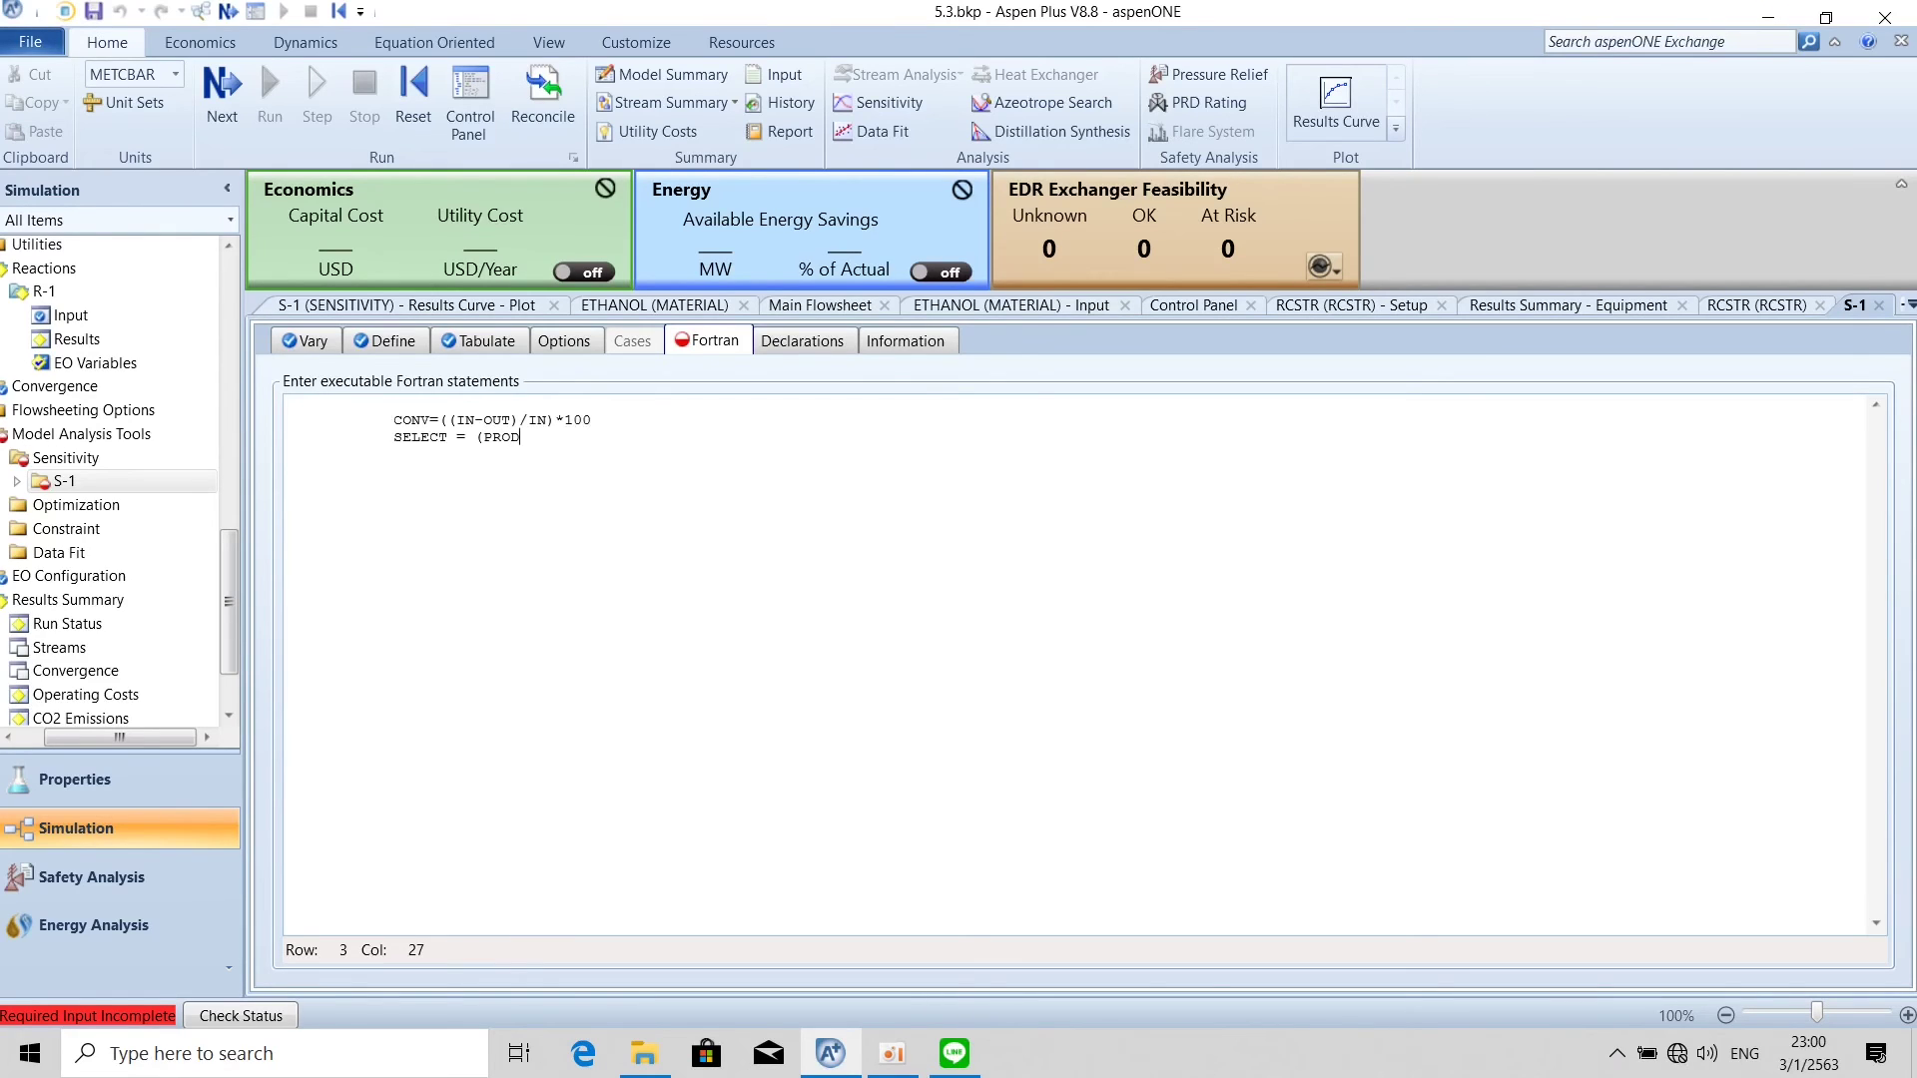
type("/(PROD+BYP-2.5))*100")
key("Return")
Add the Fortran statement YIELD = (PROD/(IN-OUT))*100 and check it against the sampled variable definitions.
type("Yield = (")
type("PROD/(")
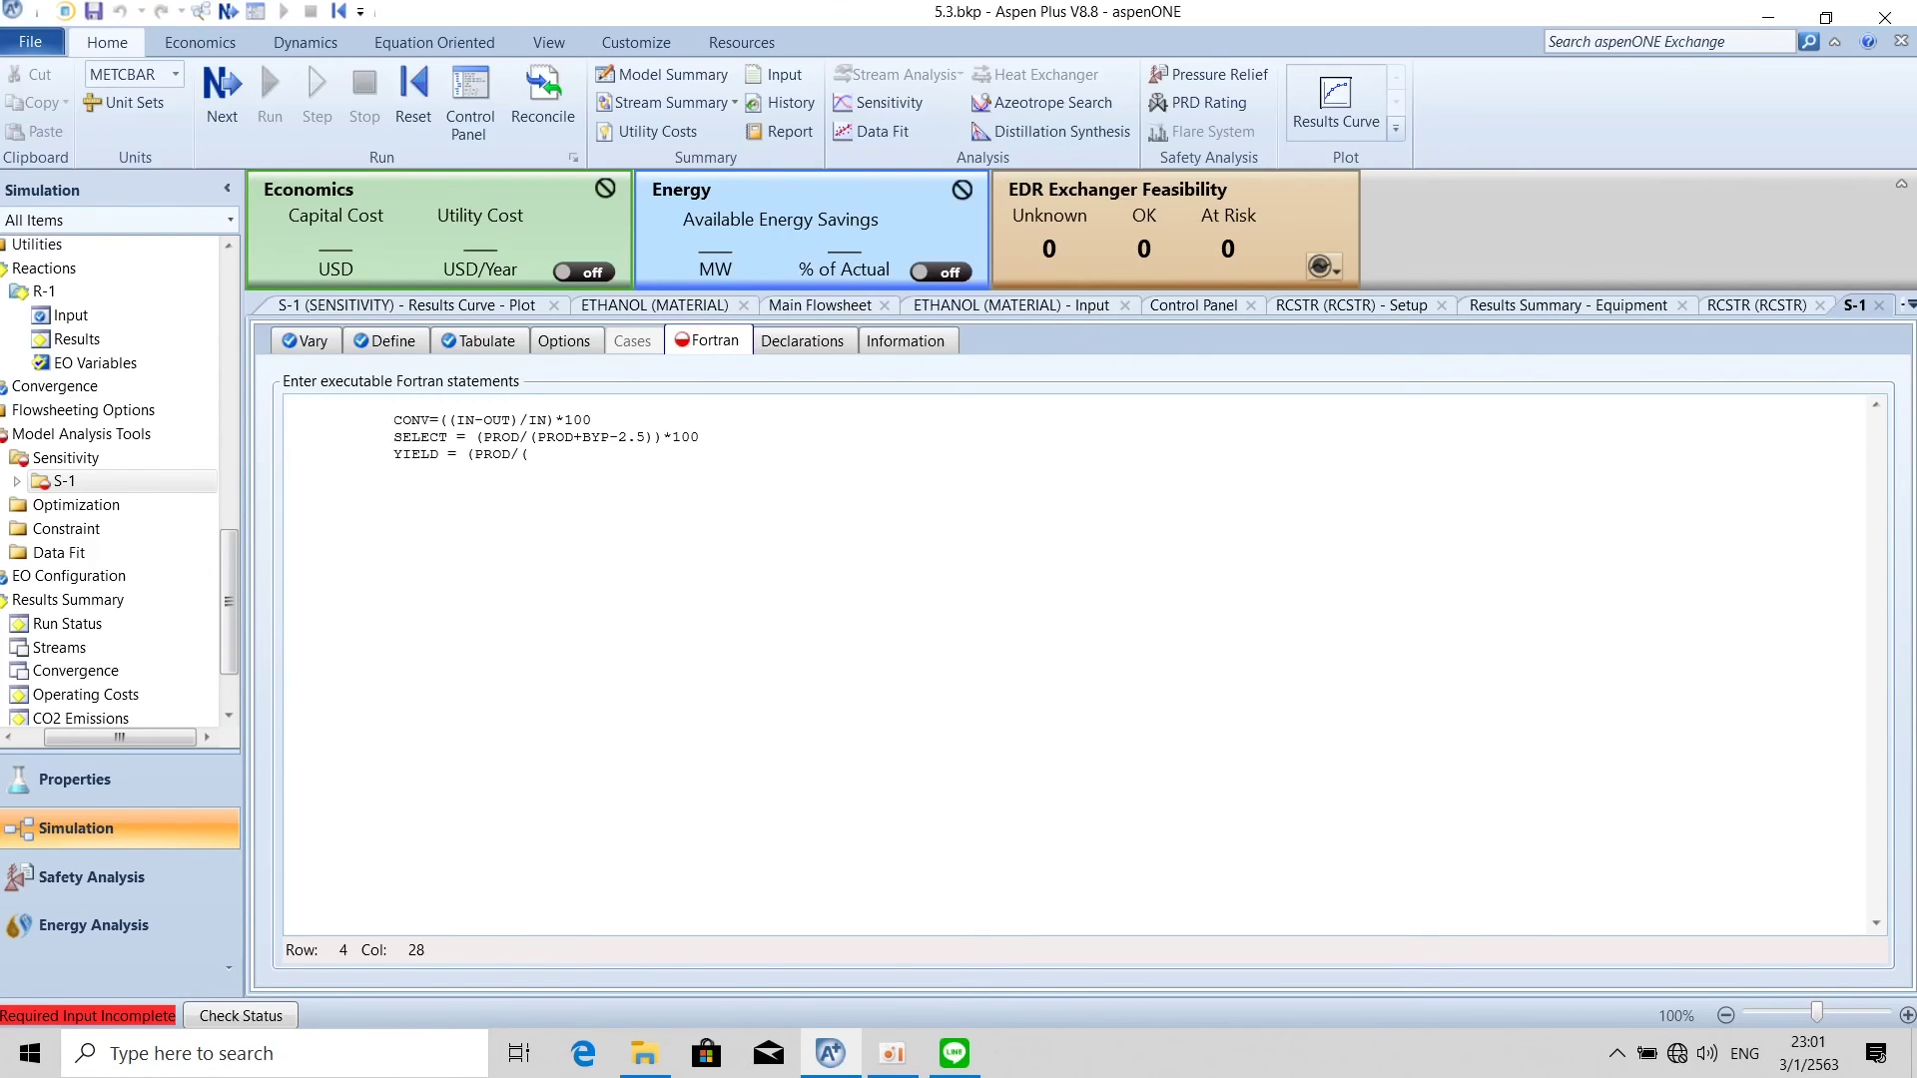
type("IN-OUT))*100")
key("Left")
key("Left")
key("Left")
key("Left")
key("Left")
key("Left")
key("Left")
key("Left")
key("Left")
left_click(387, 343)
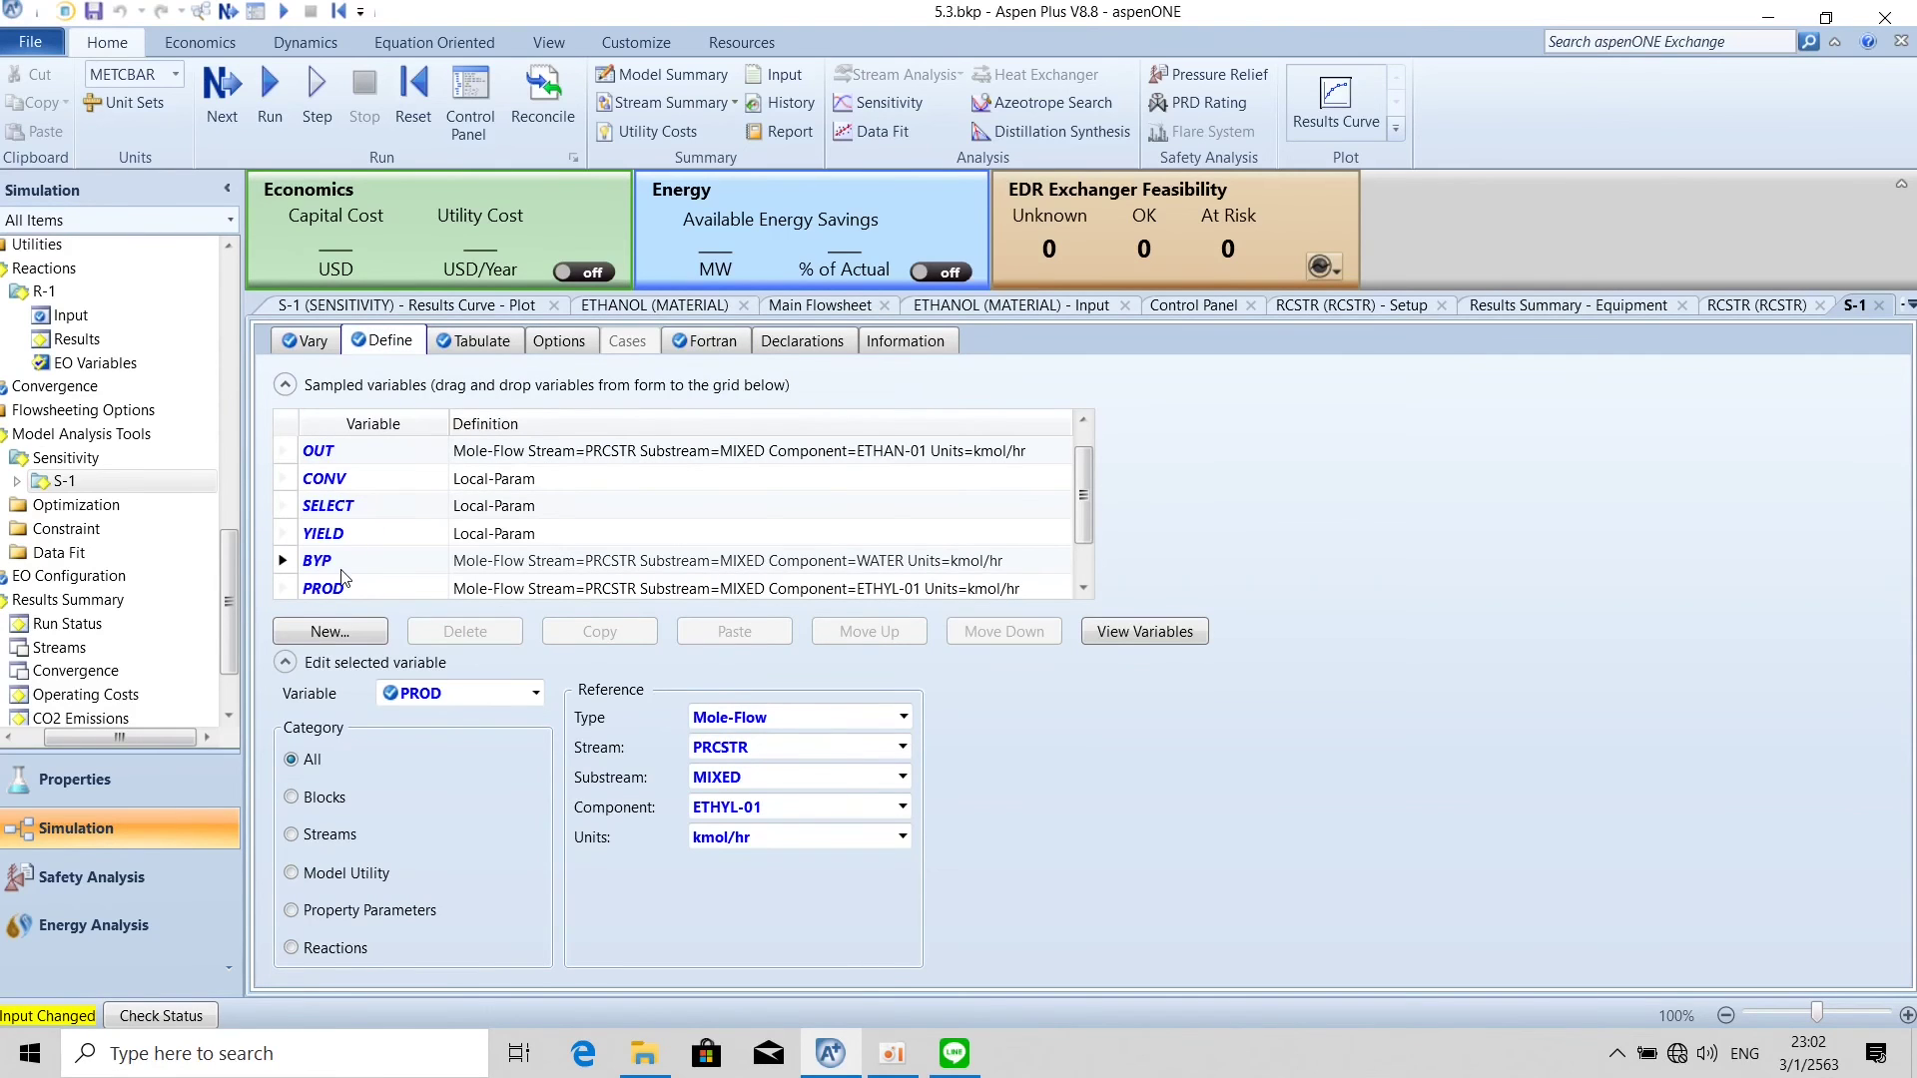
left_click(683, 340)
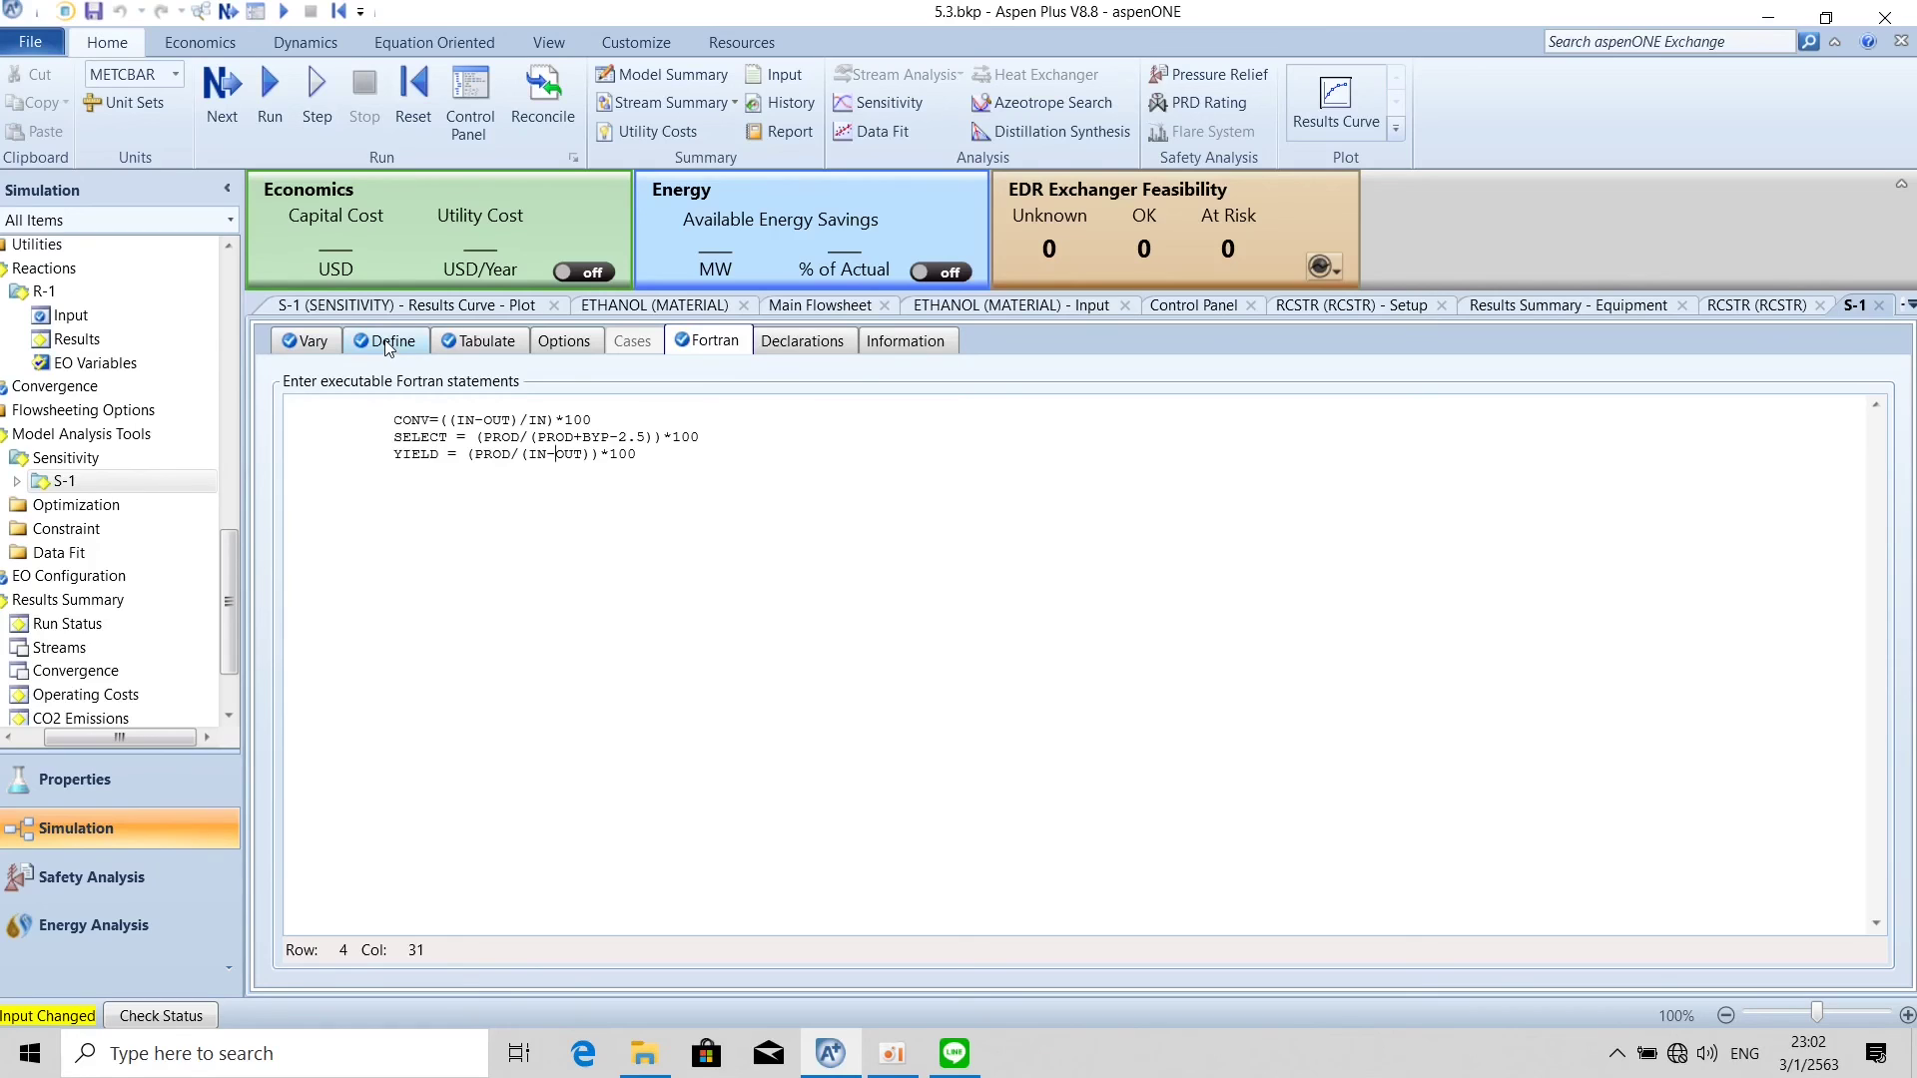
left_click(720, 602)
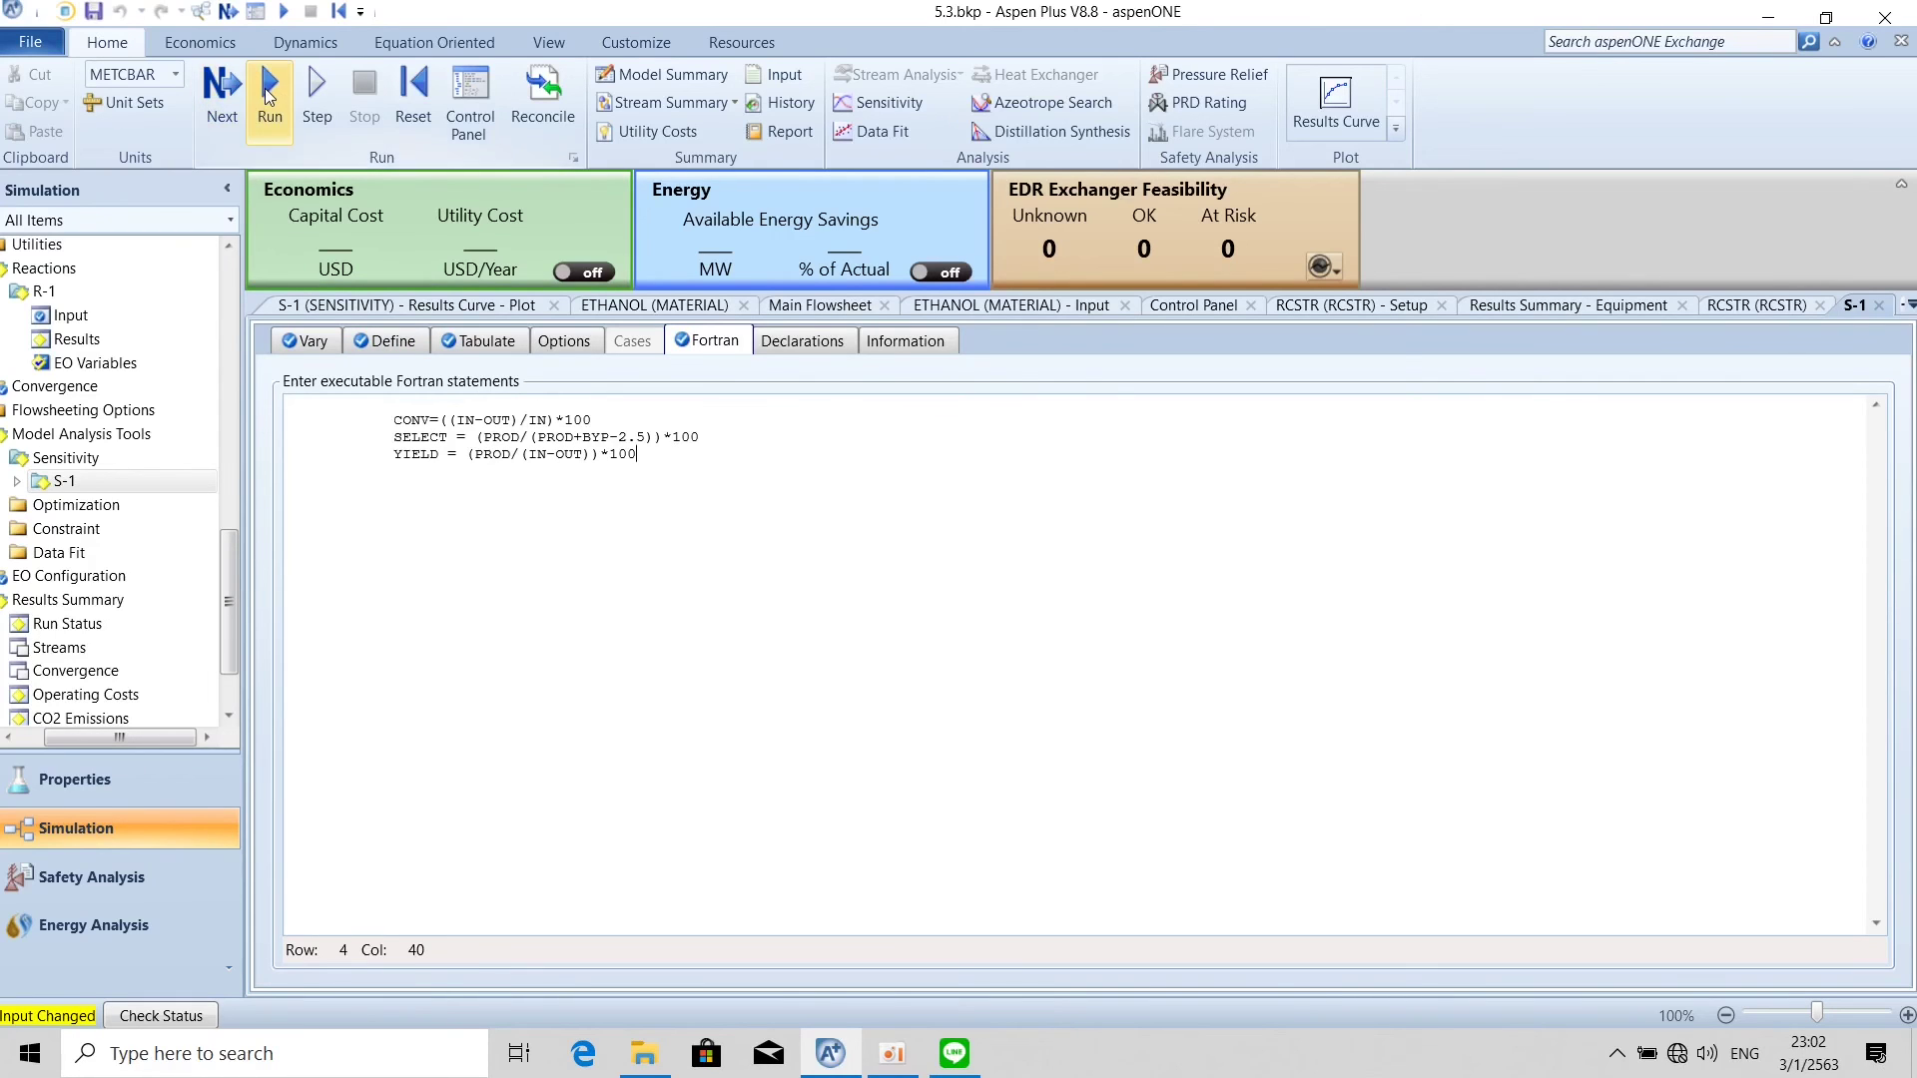
Tabulate YIELD in column 2 and SELECT in column 3 of the sensitivity analysis S-1 results table.
left_click(388, 340)
left_click(446, 345)
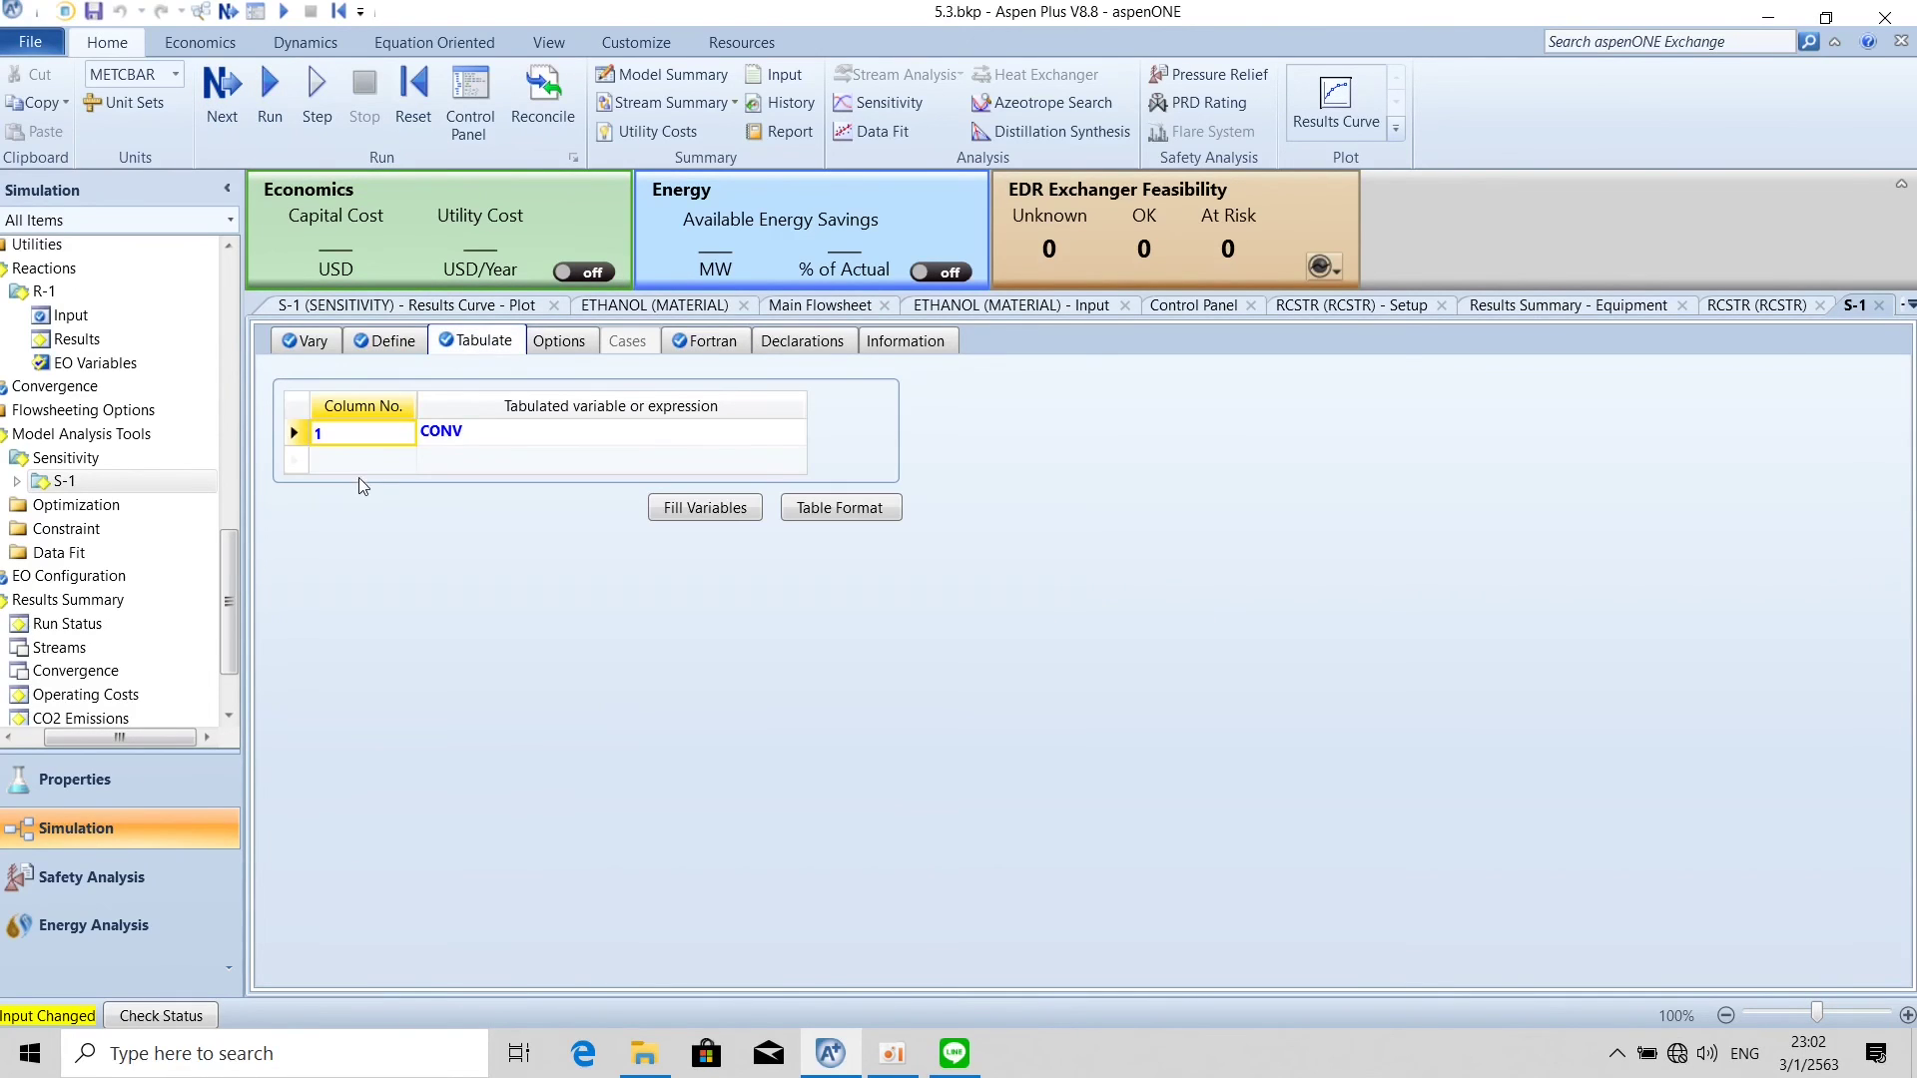
left_click(404, 460)
left_click(404, 466)
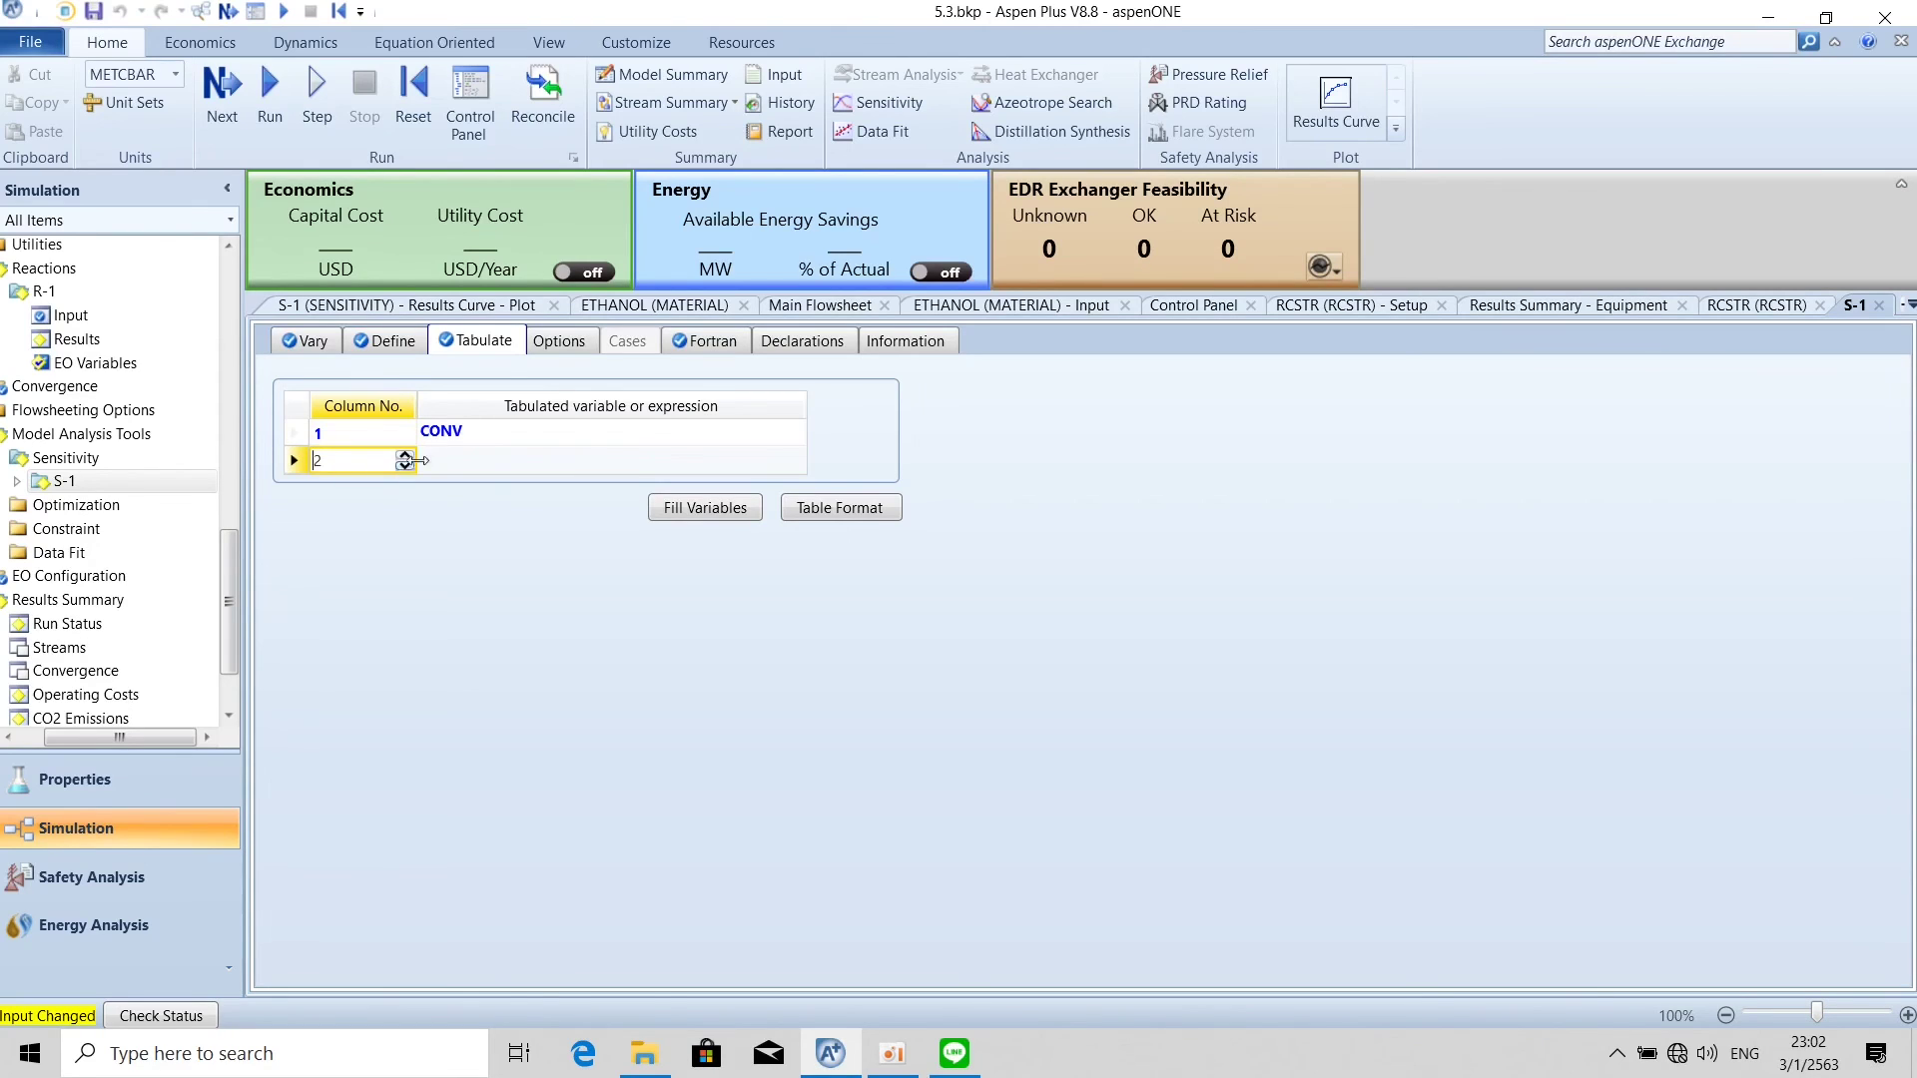
left_click(439, 460)
type("Y")
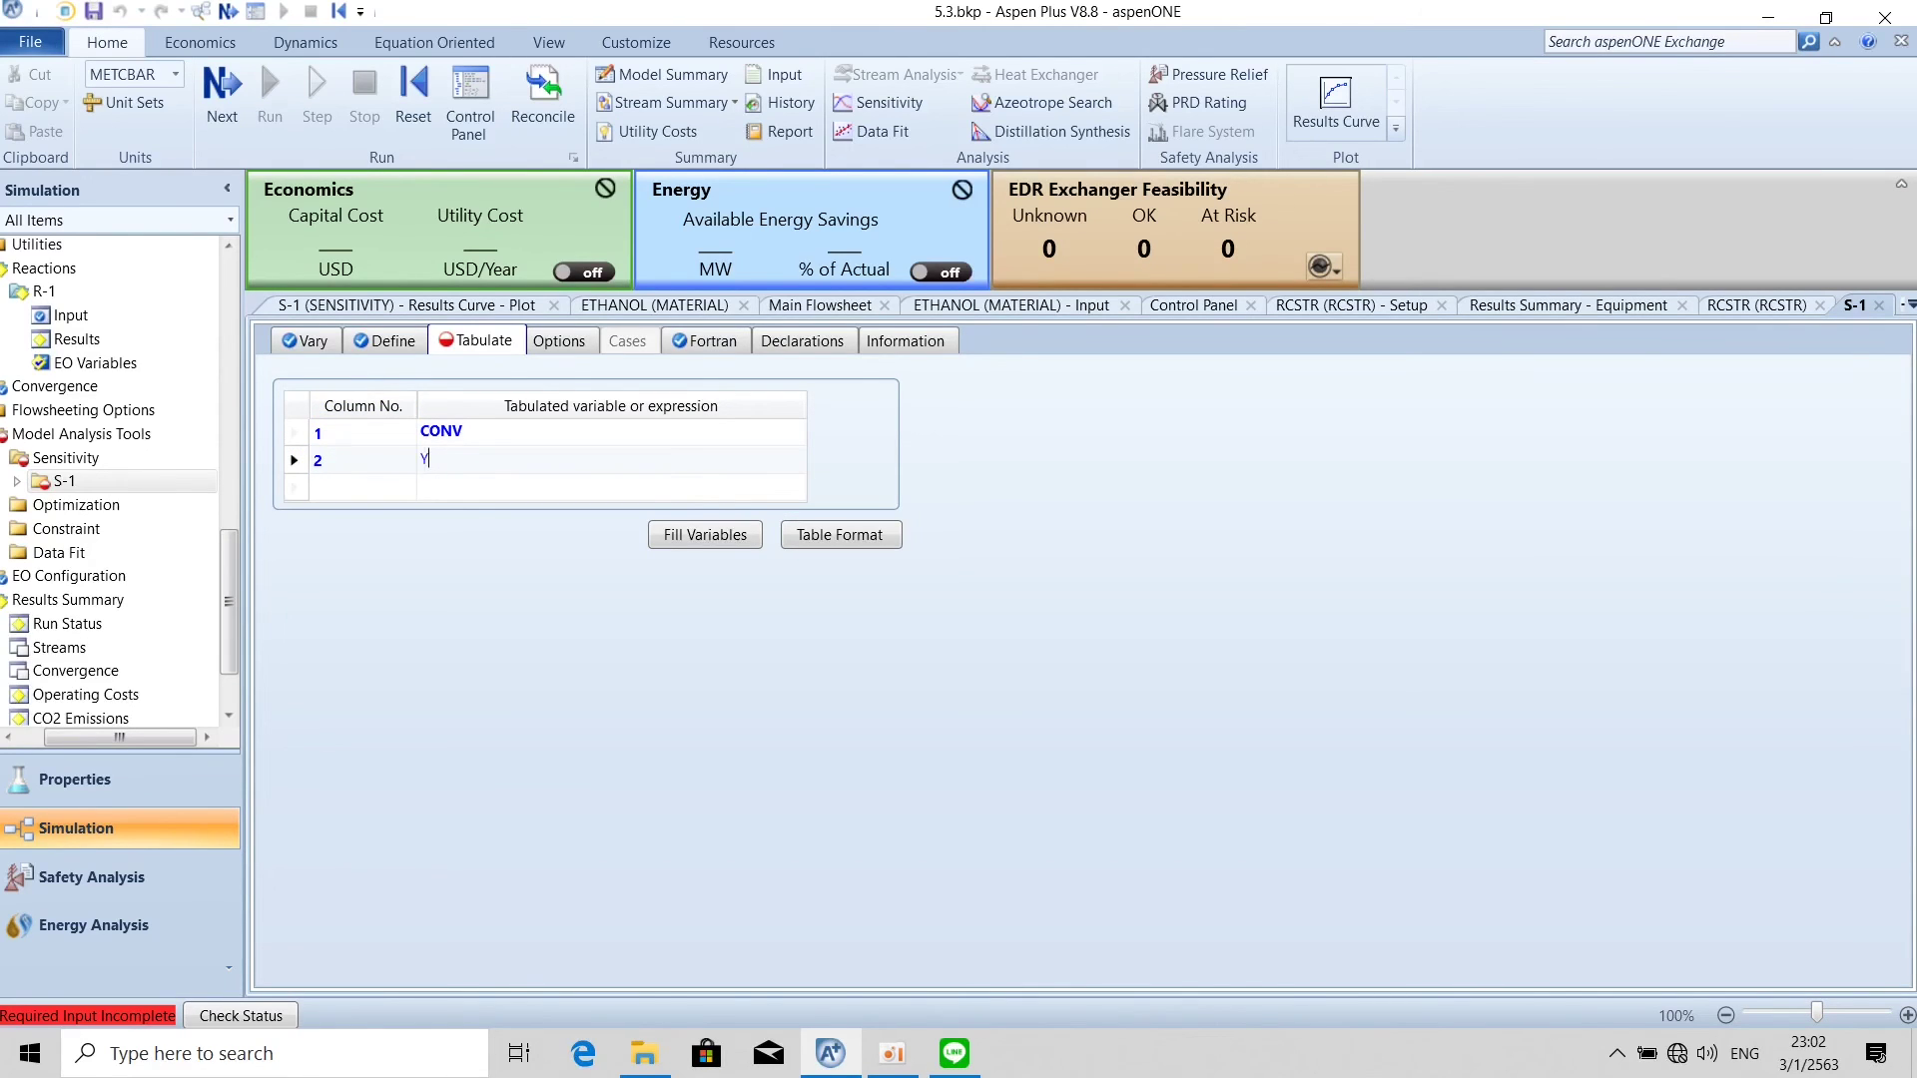
type("IELD")
left_click(403, 483)
left_click(457, 487)
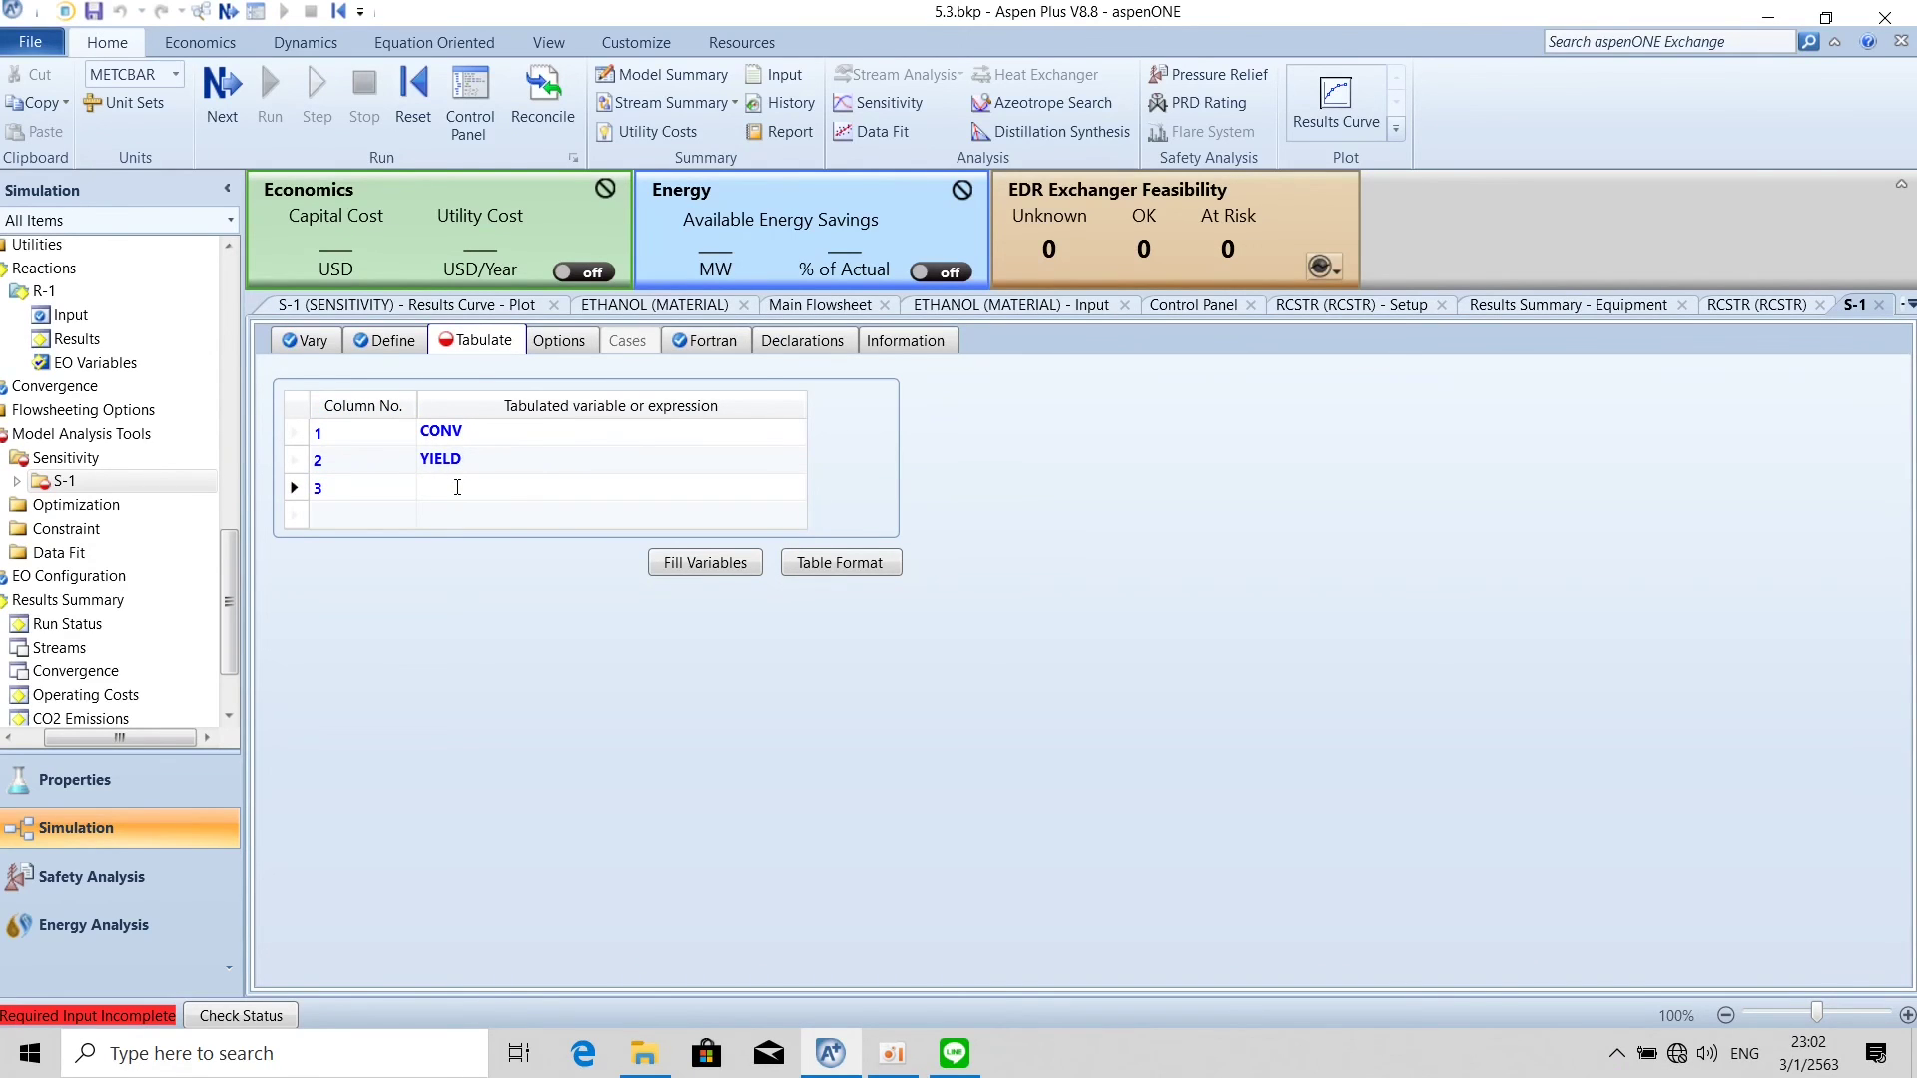
type("SELECT")
key("Return")
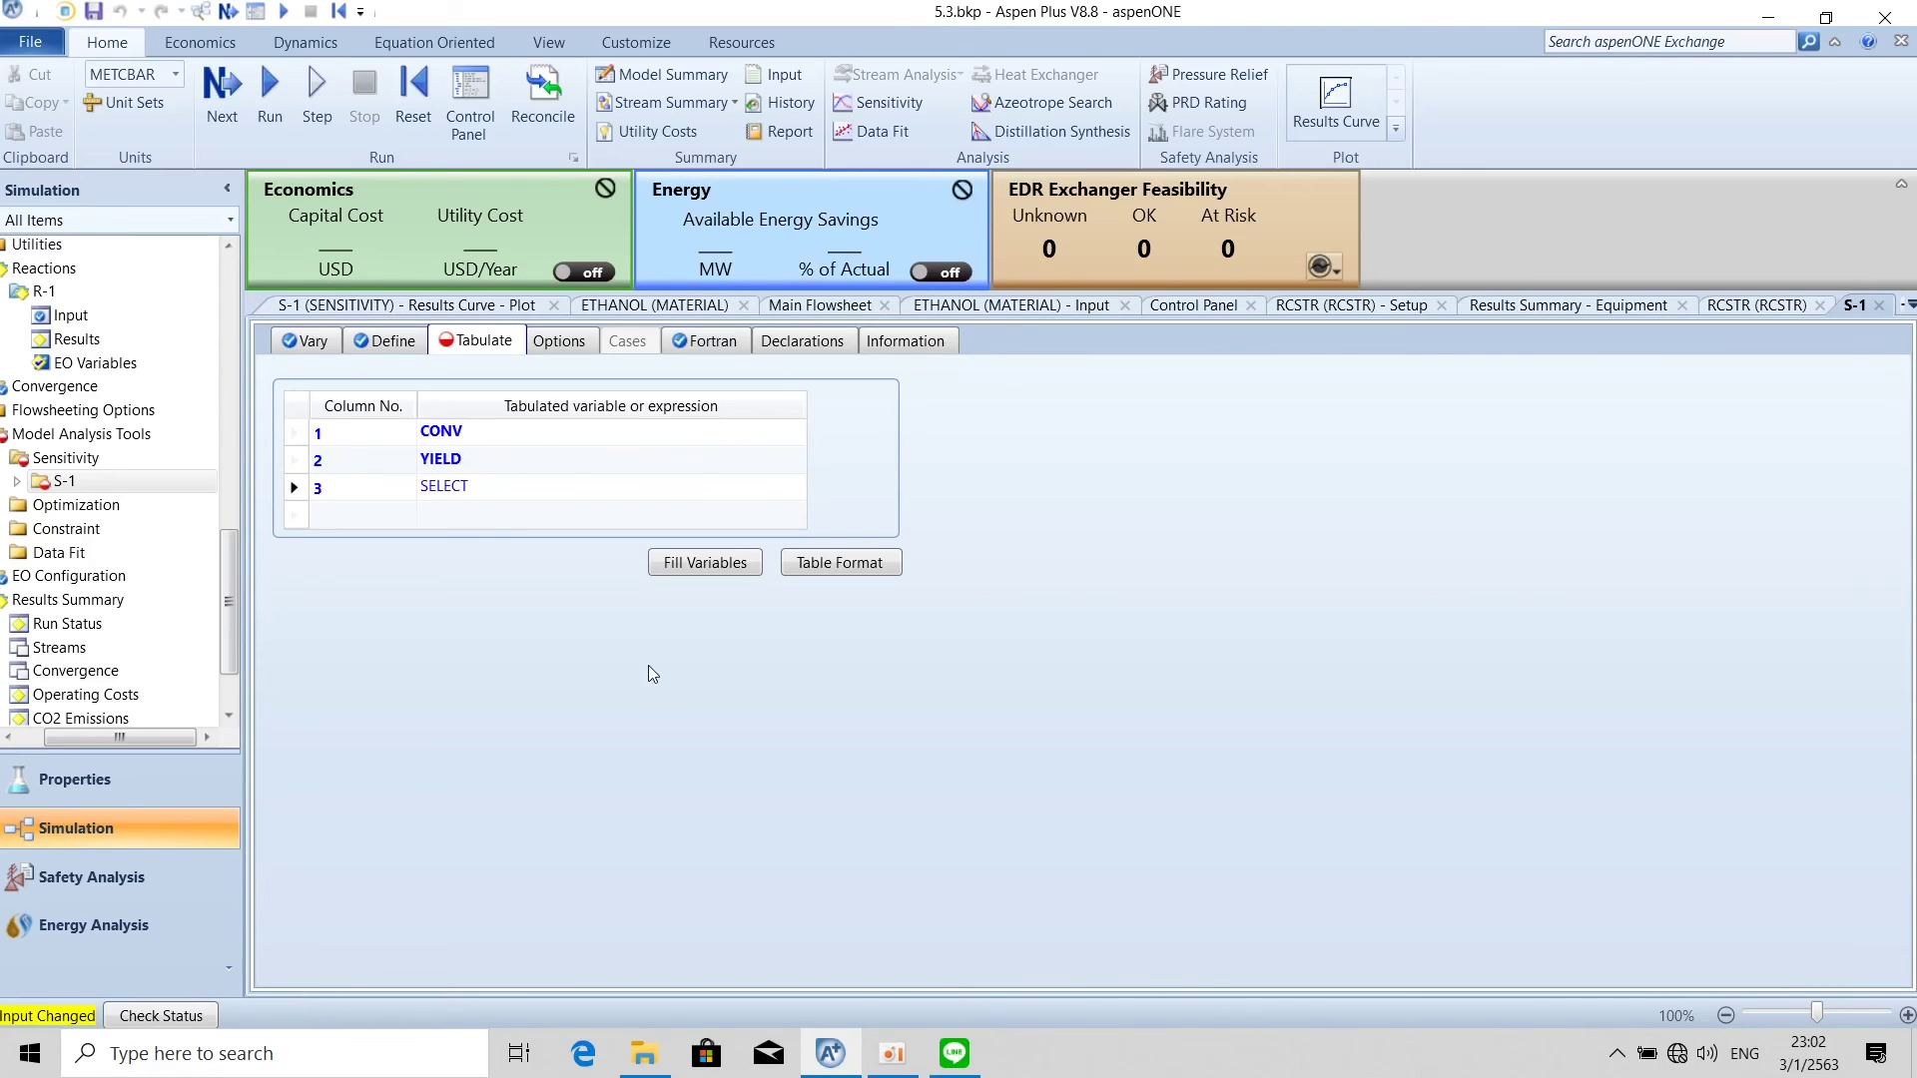
Run the simulation and start a results curve plot for sensitivity analysis S-1.
left_click(272, 96)
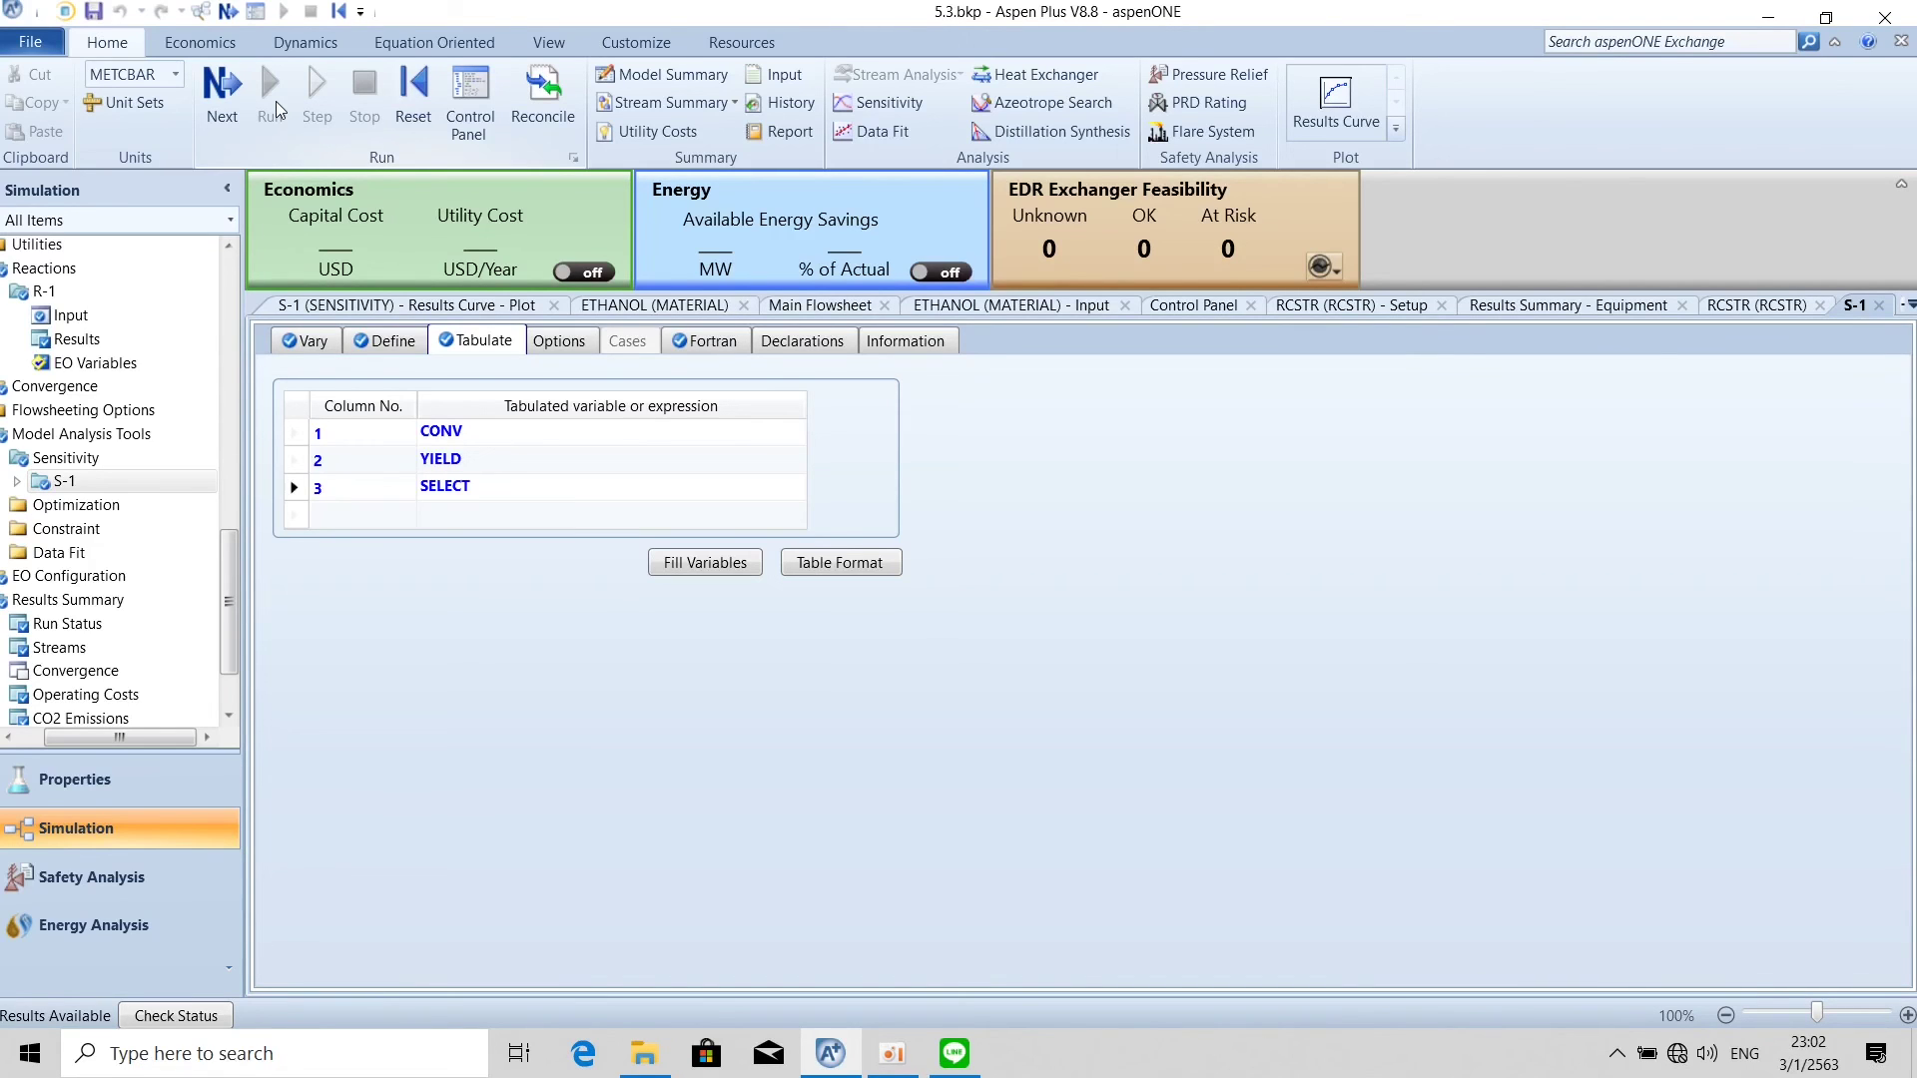
left_click(1339, 112)
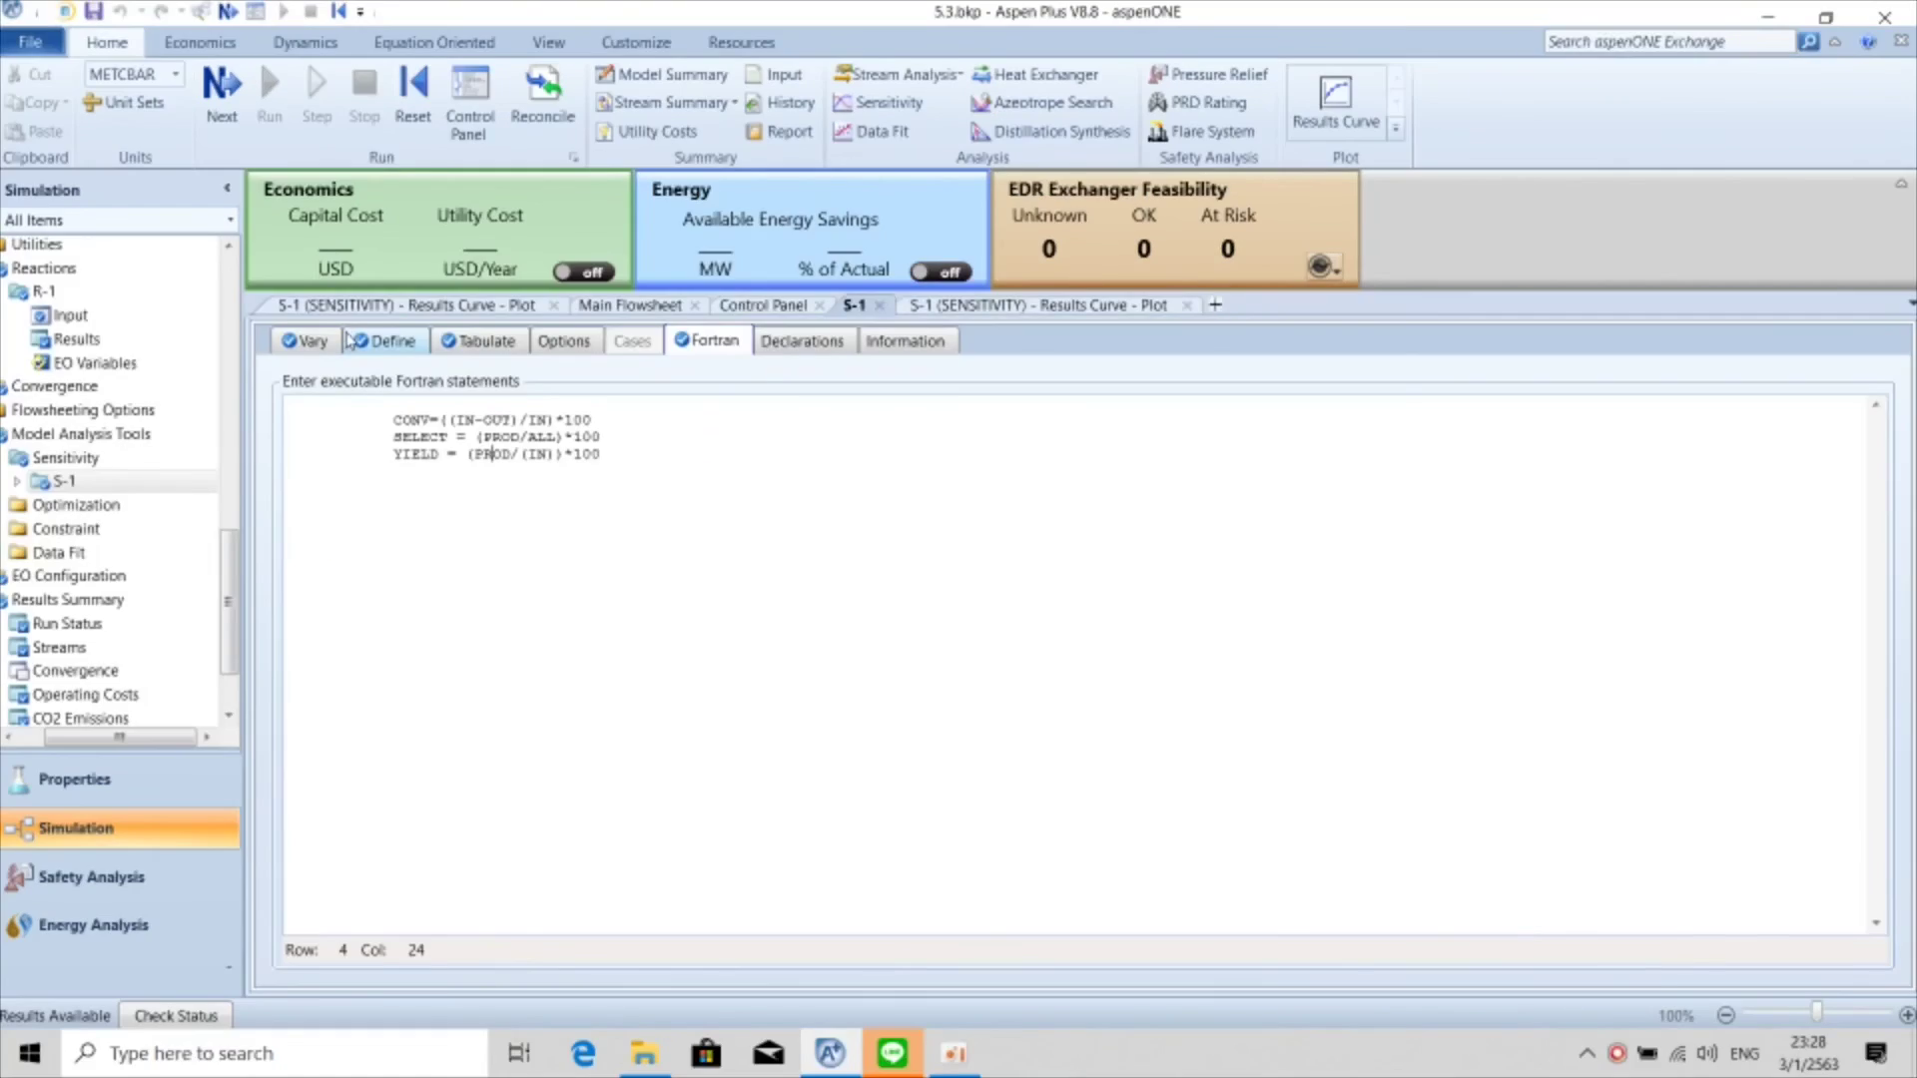
Review the manipulated variable, sampled variables, tabulated columns, Fortran statements and sensitivity results curve of S-1.
left_click(329, 342)
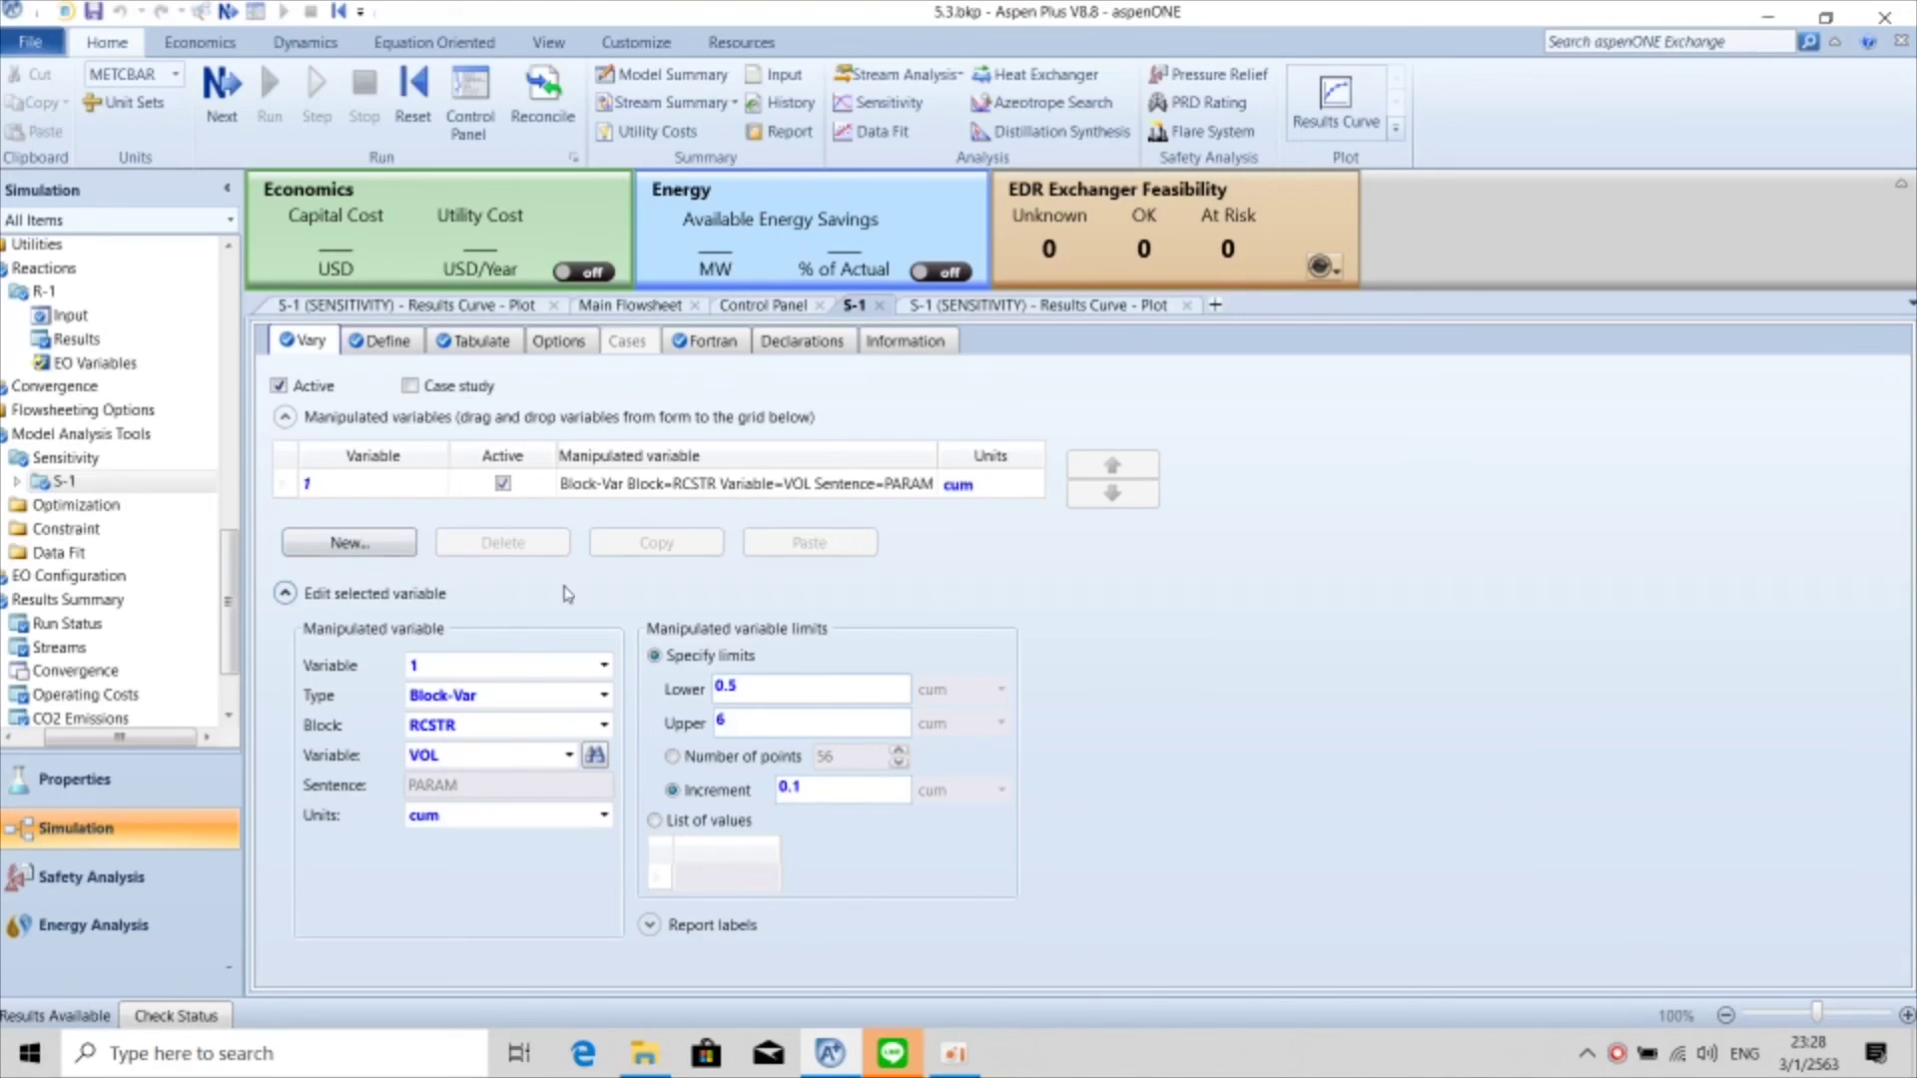
left_click(385, 345)
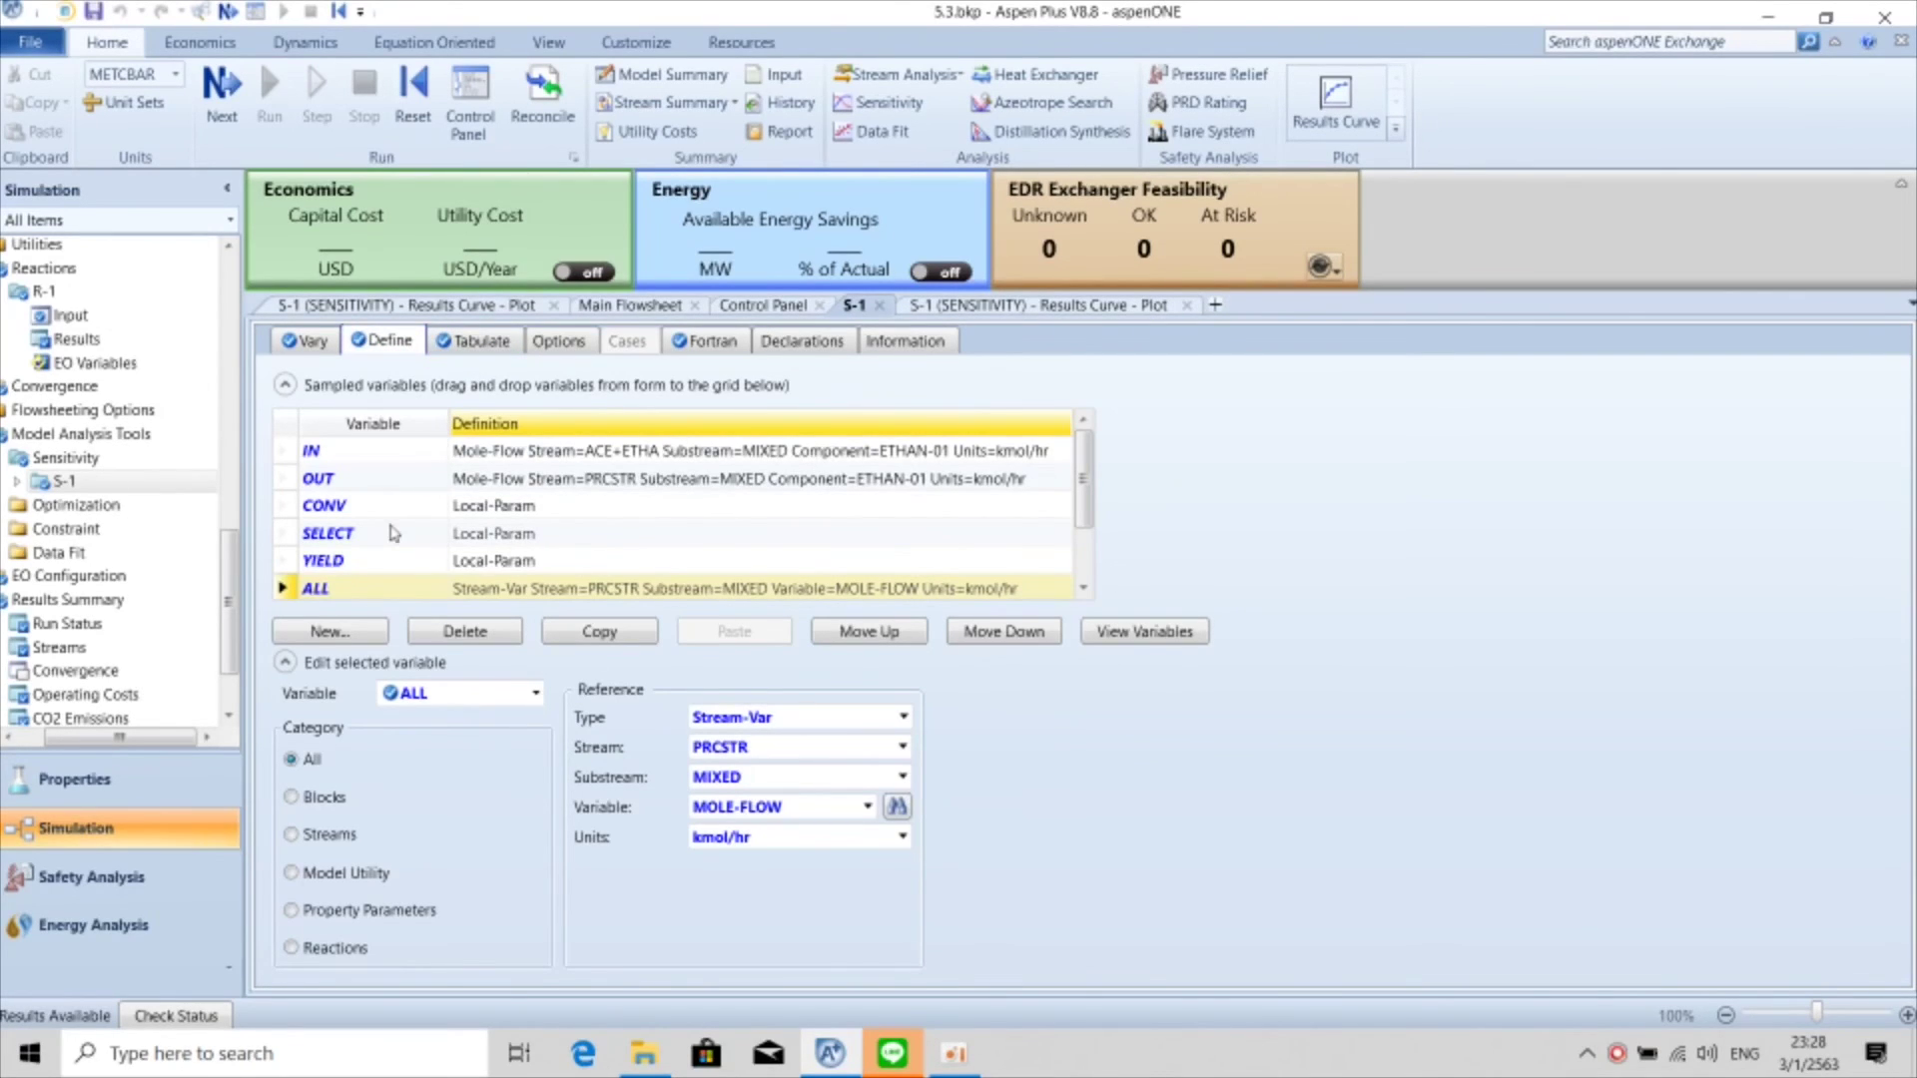
left_click(482, 342)
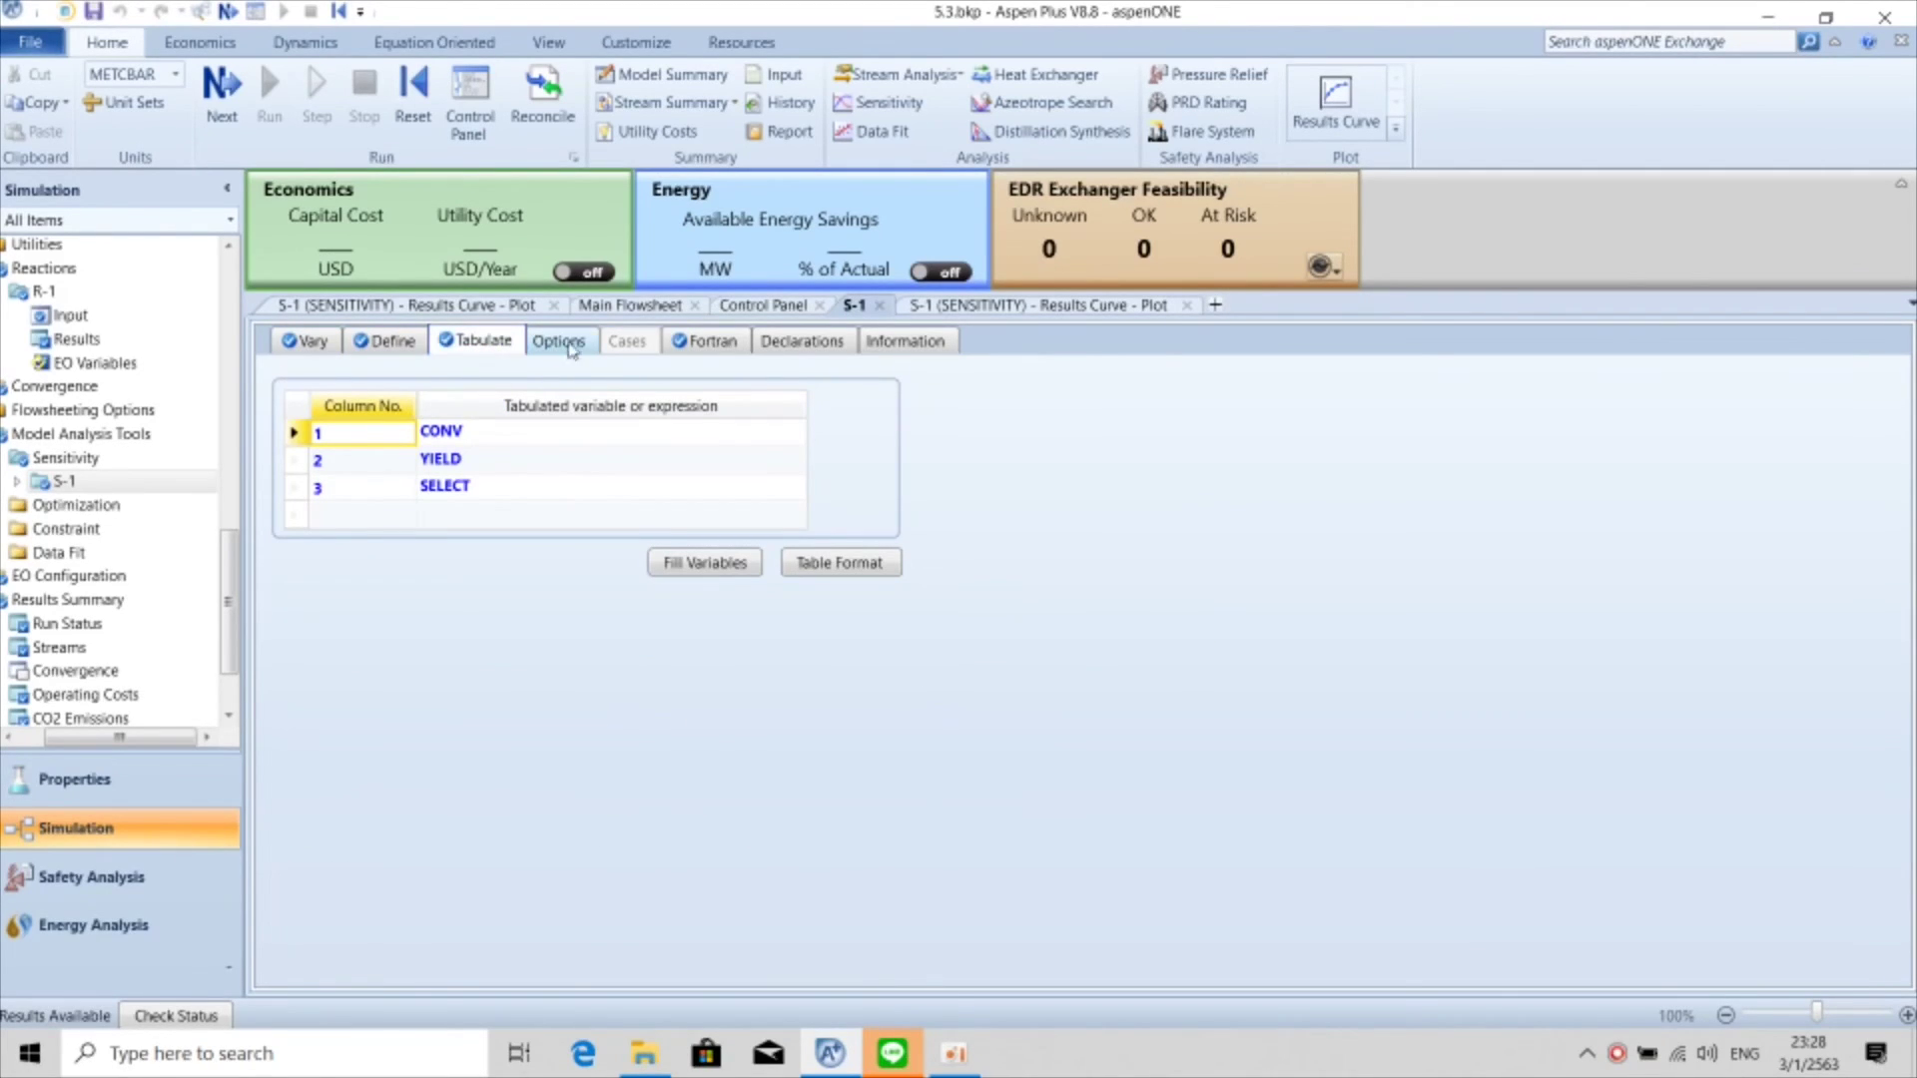
left_click(685, 342)
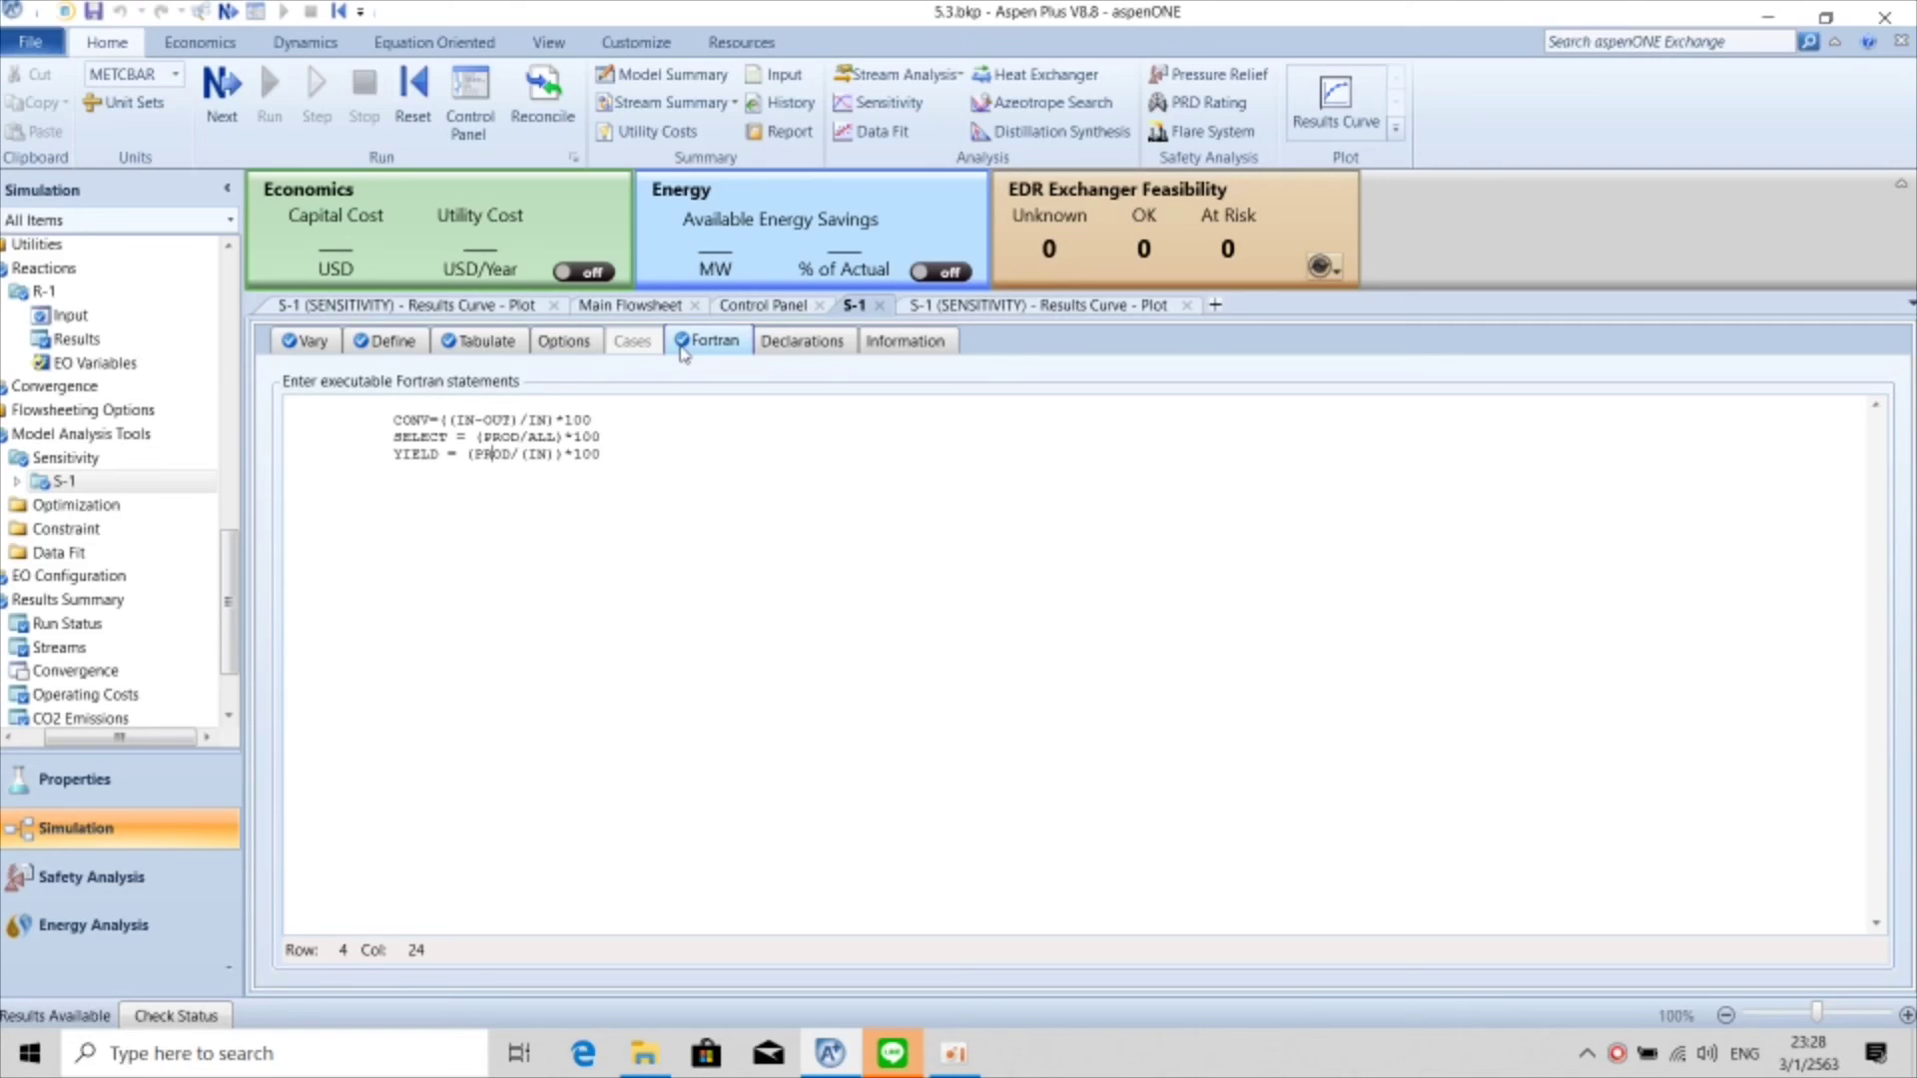
left_click(997, 307)
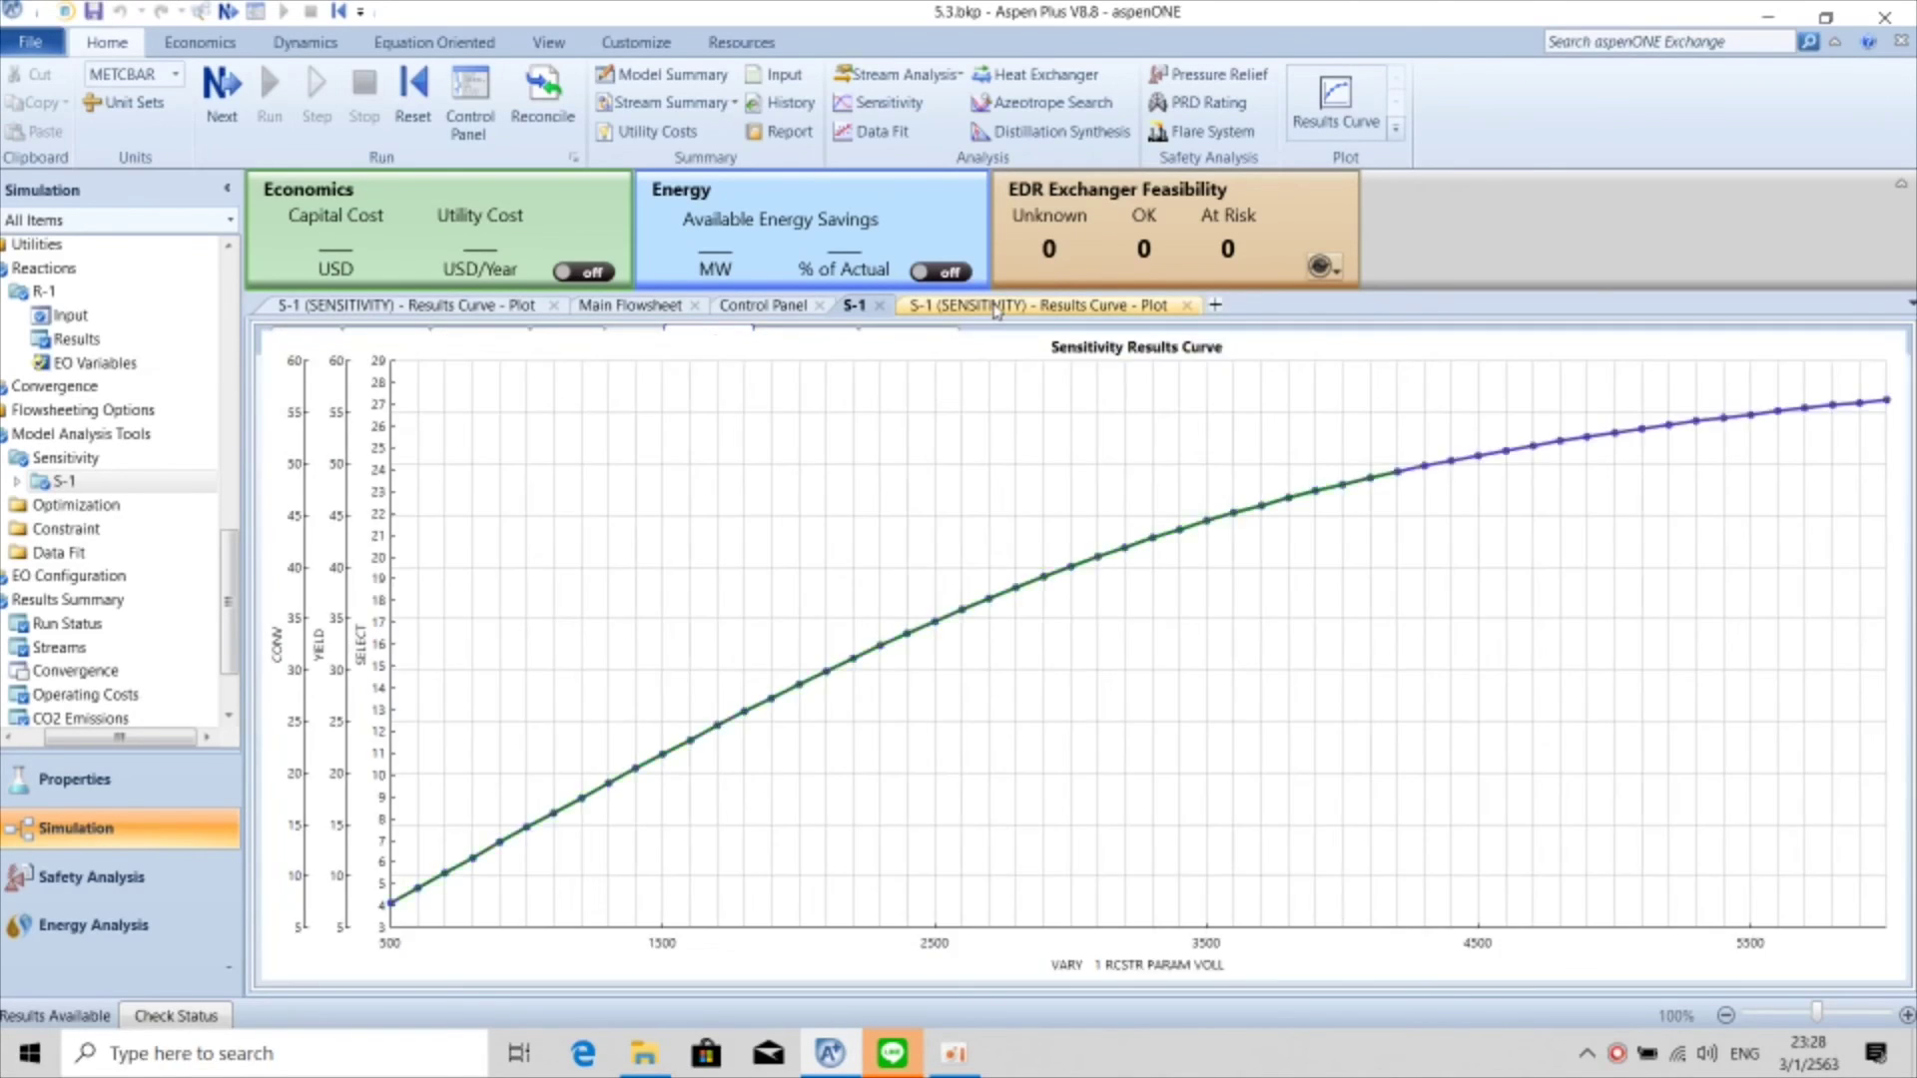